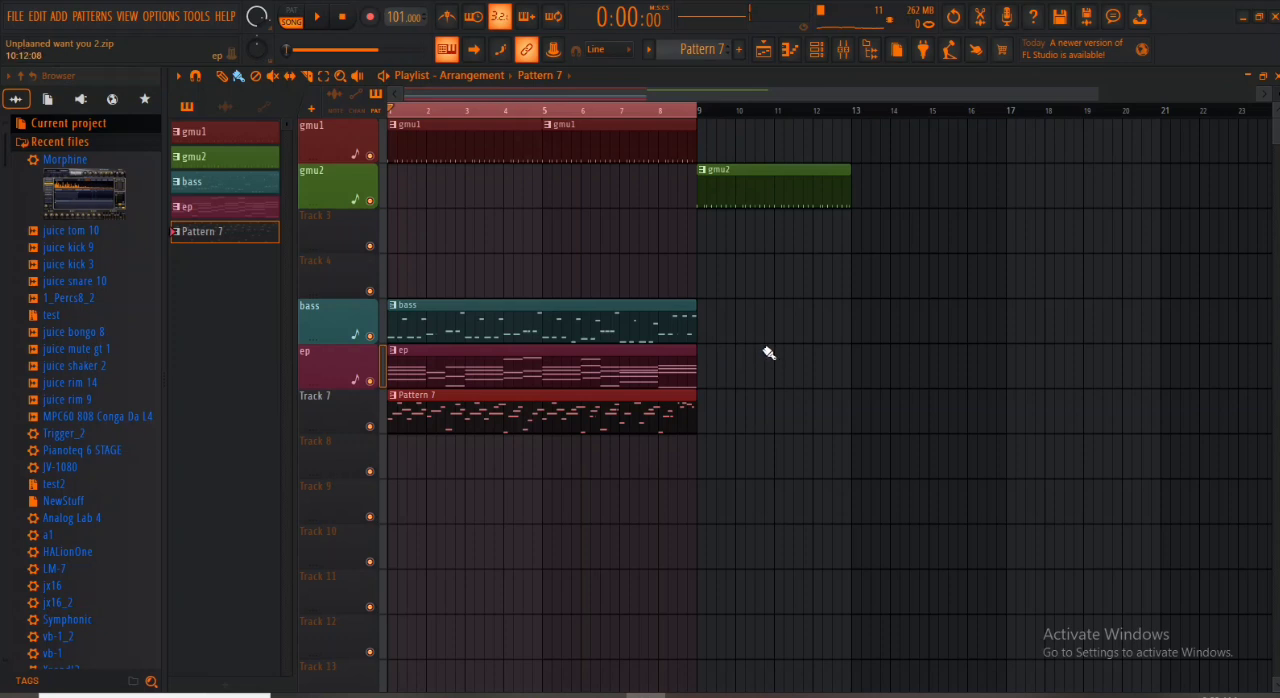
# - Show the channel rack and play the arrangement briefly from the start to hear the current mix
pyautogui.click(818, 52)
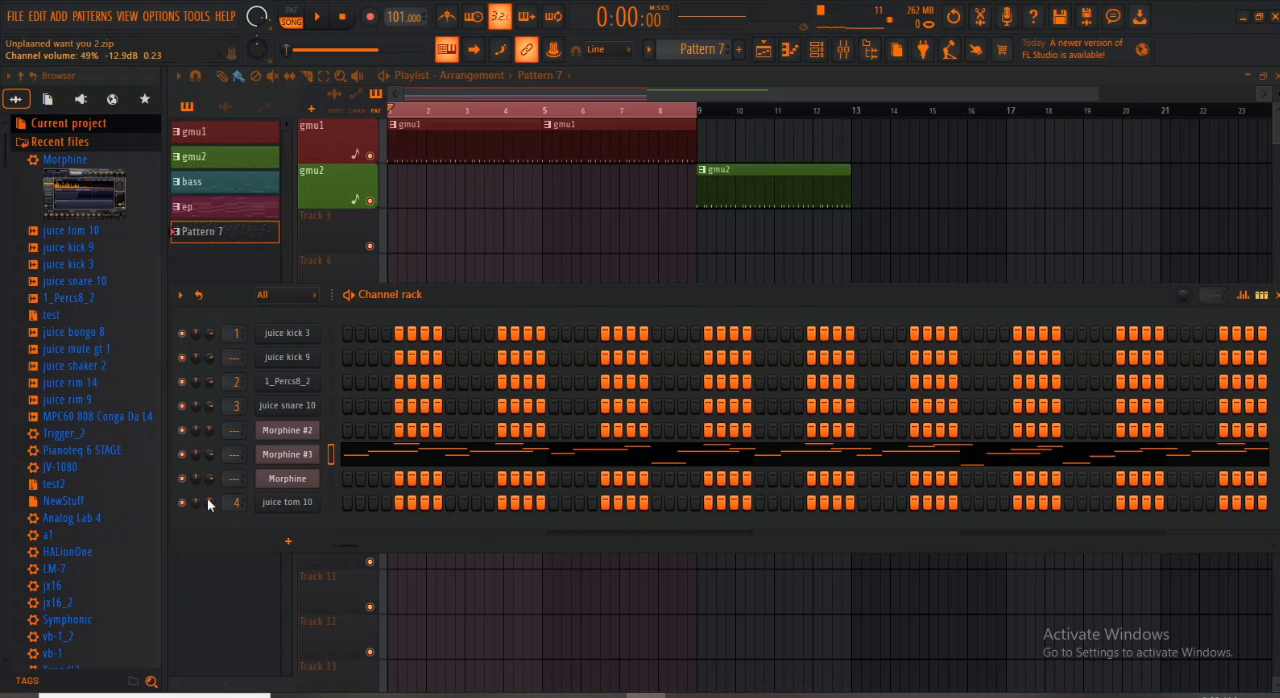
pyautogui.press('space')
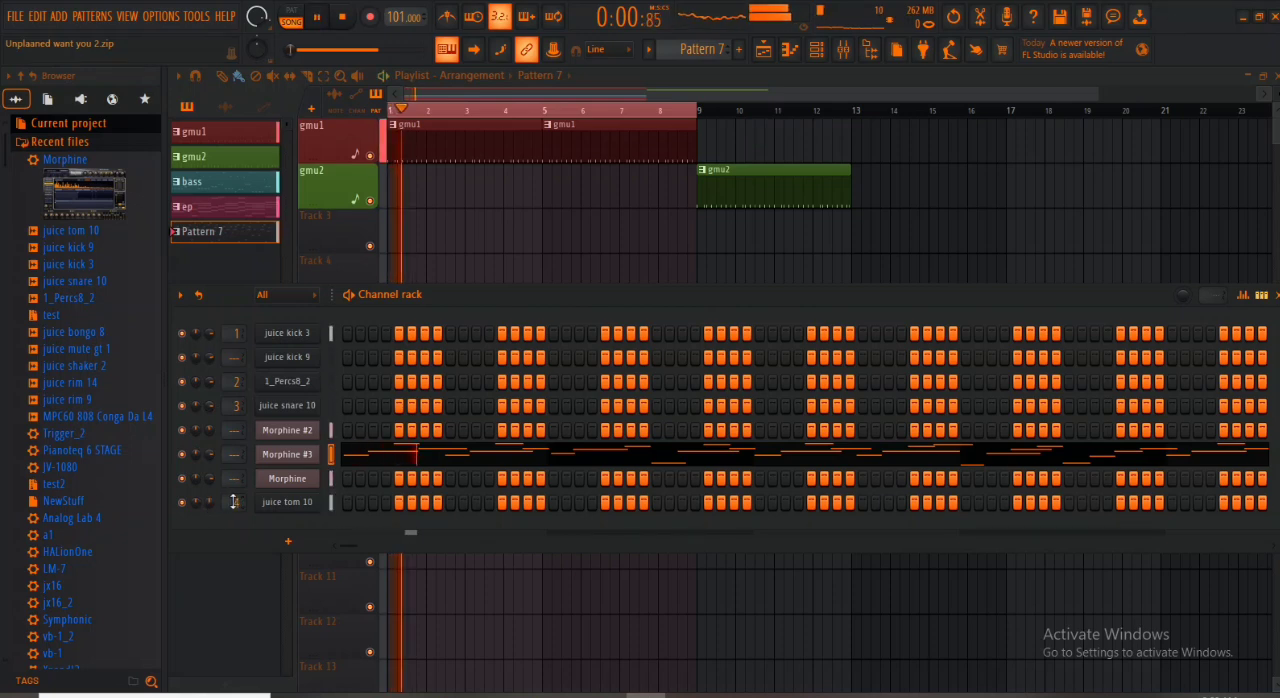
pyautogui.press('space')
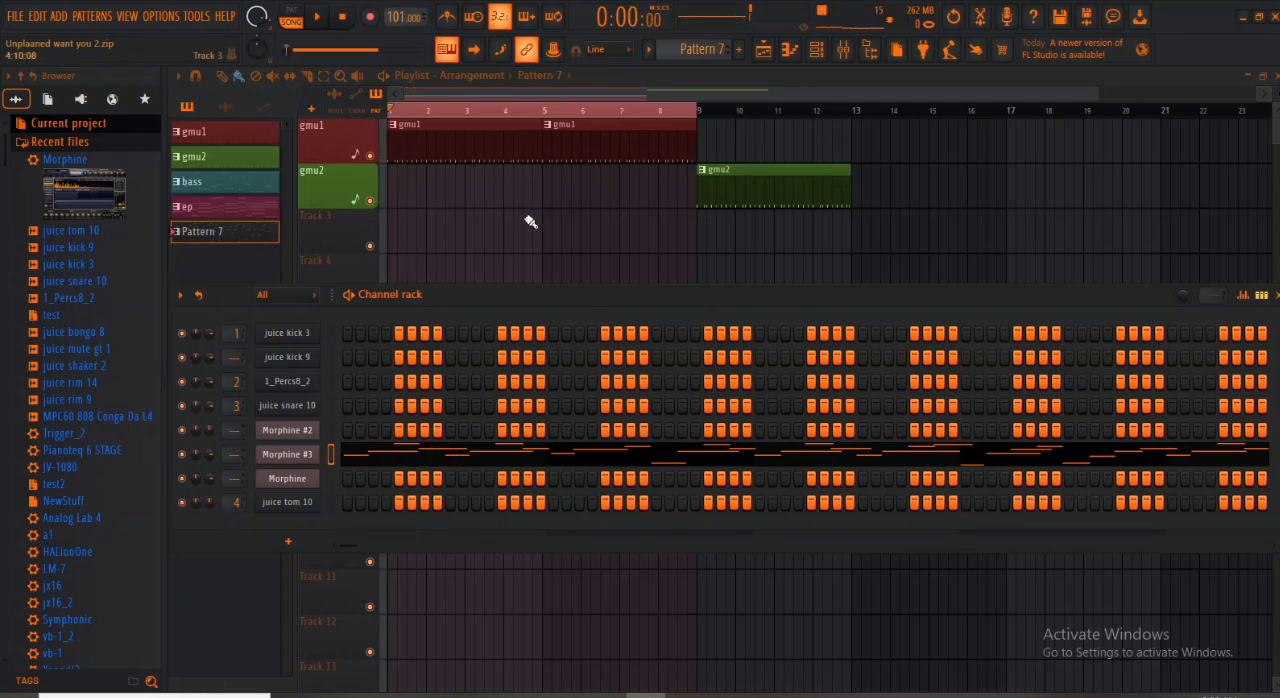
pyautogui.press('space')
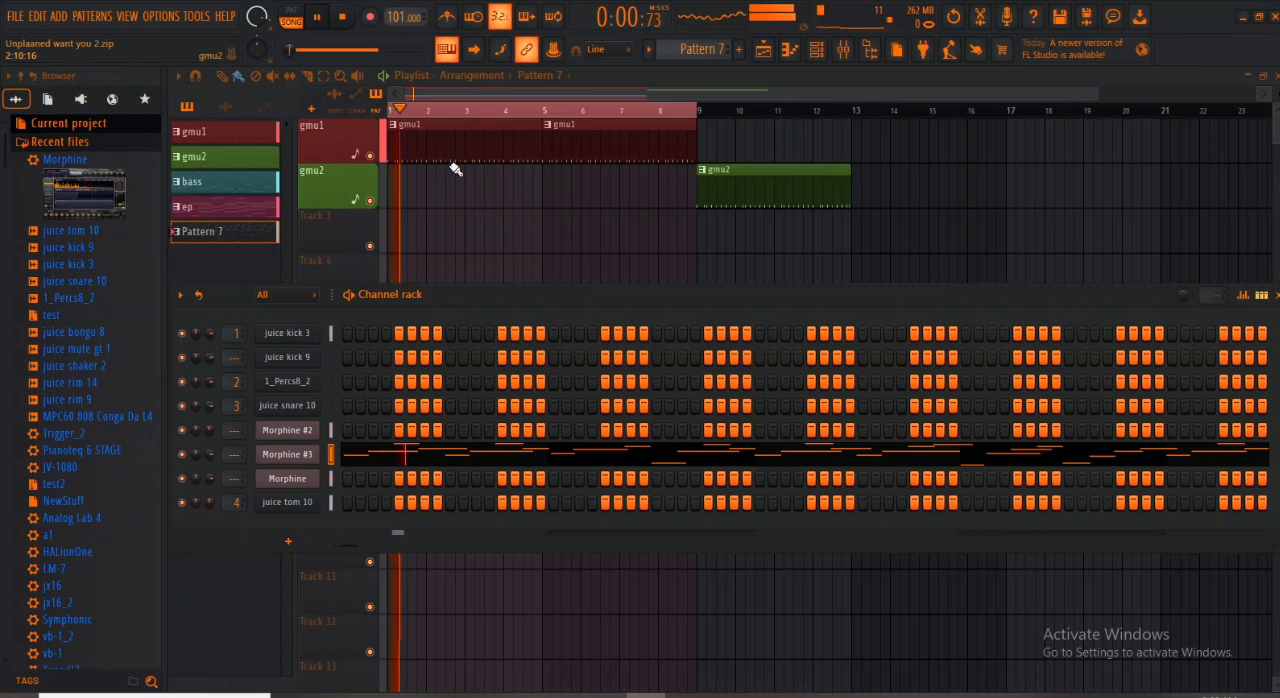
pyautogui.press('space')
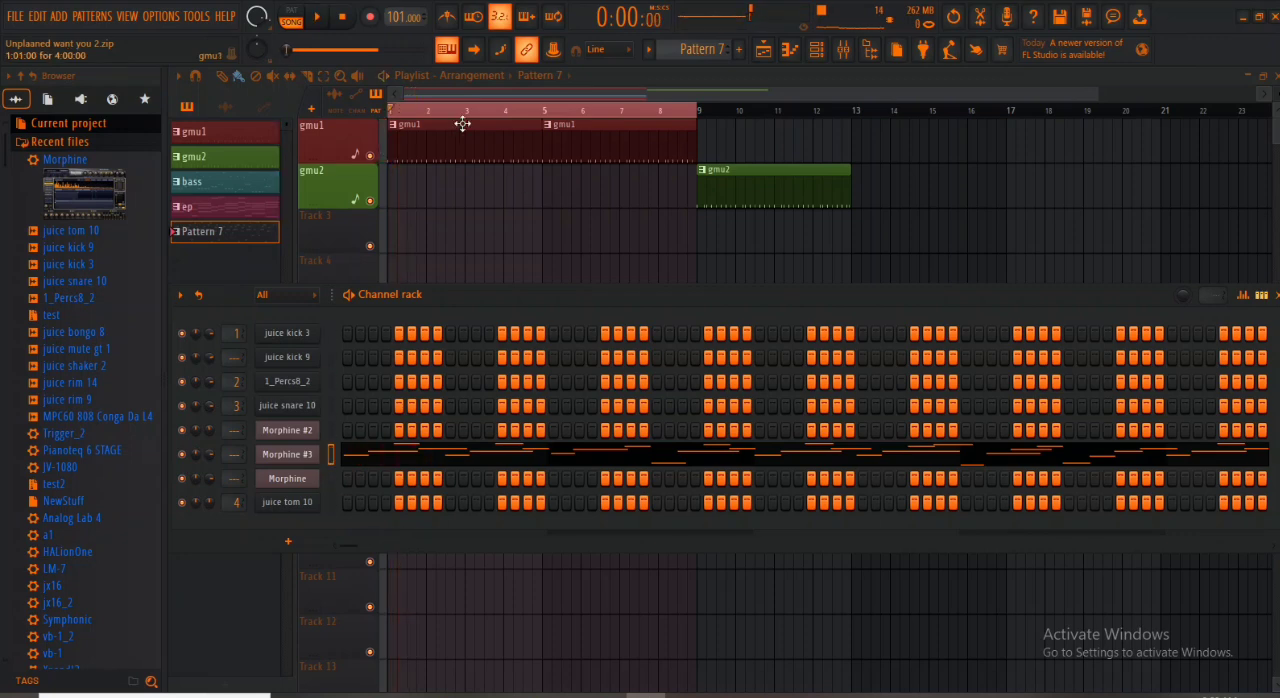
# - View the gmu1 pattern's juice kick 3 notes in the piano roll and return to the playlist
pyautogui.doubleClick(462, 124)
pyautogui.press('Escape')
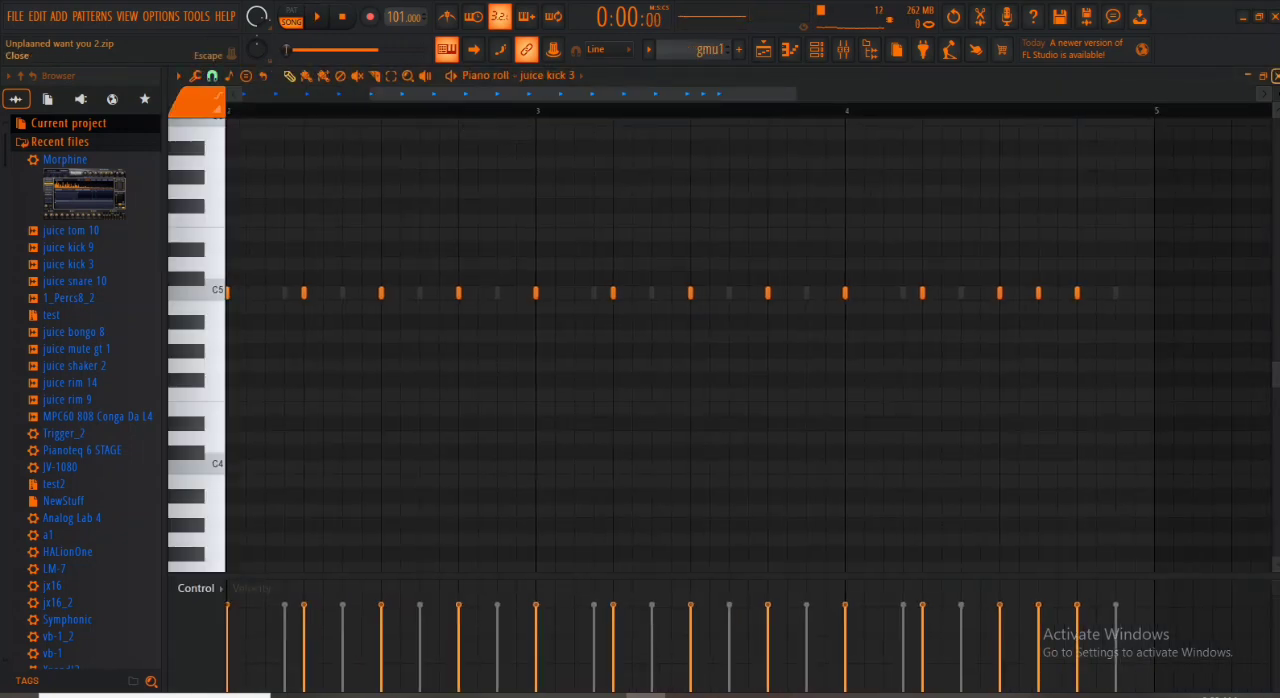
pyautogui.press('Escape')
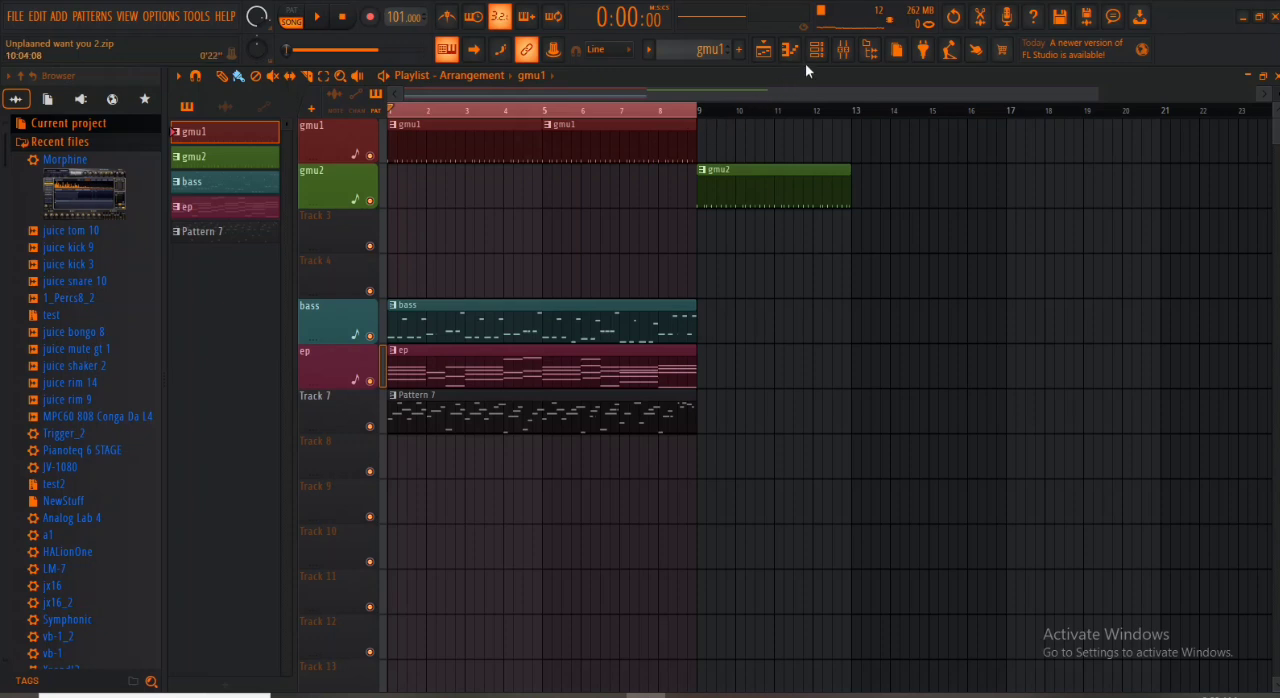
# - Play the arrangement while examining the gmu1 pattern's steps in the channel rack, and close the rack
pyautogui.press('F6')
pyautogui.press('space')
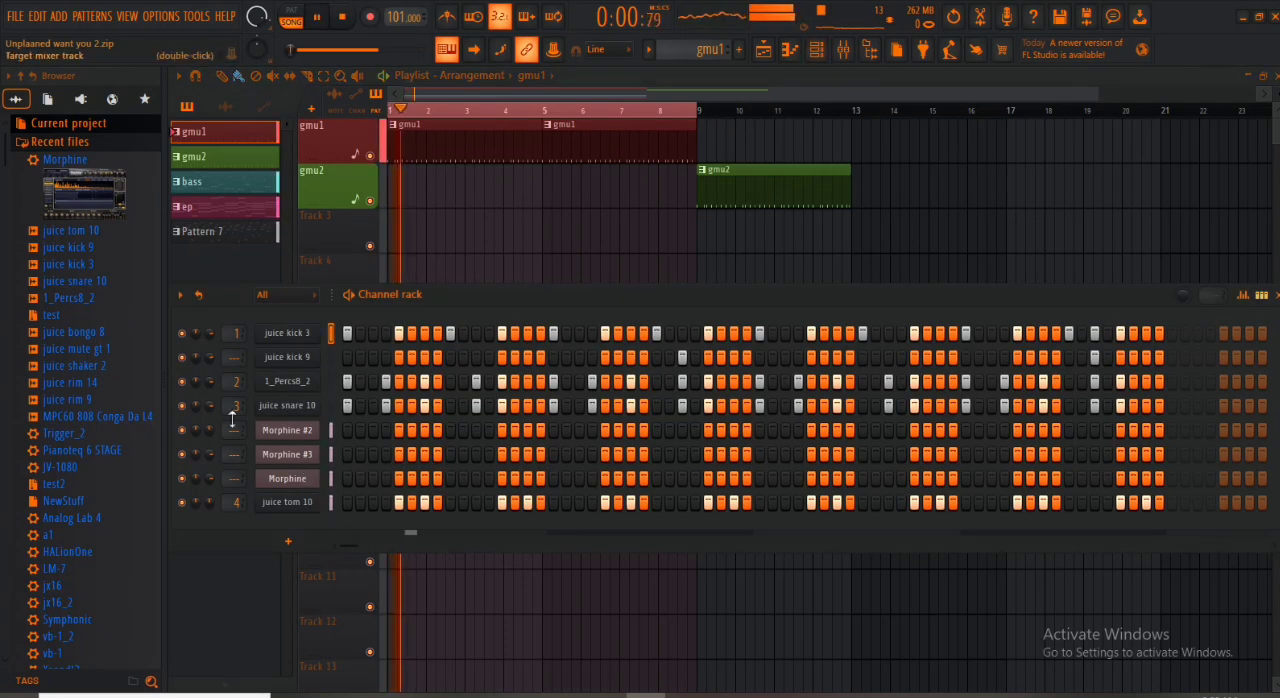
pyautogui.press('space')
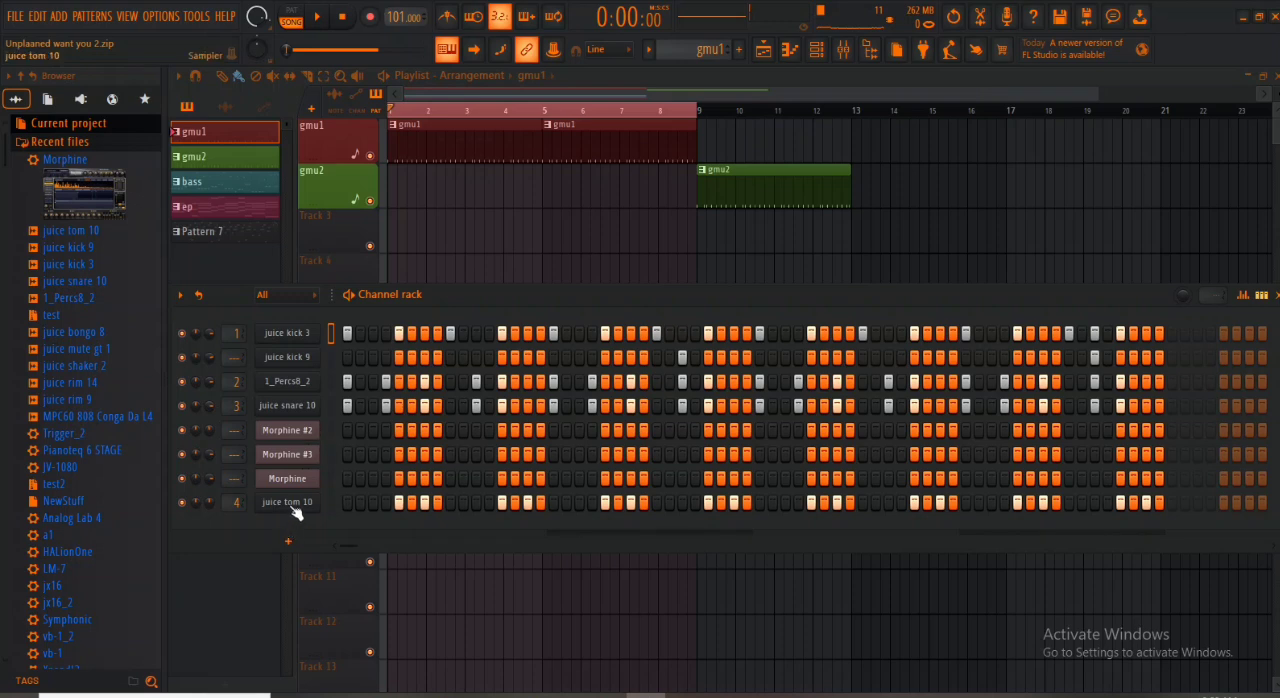
pyautogui.press('space')
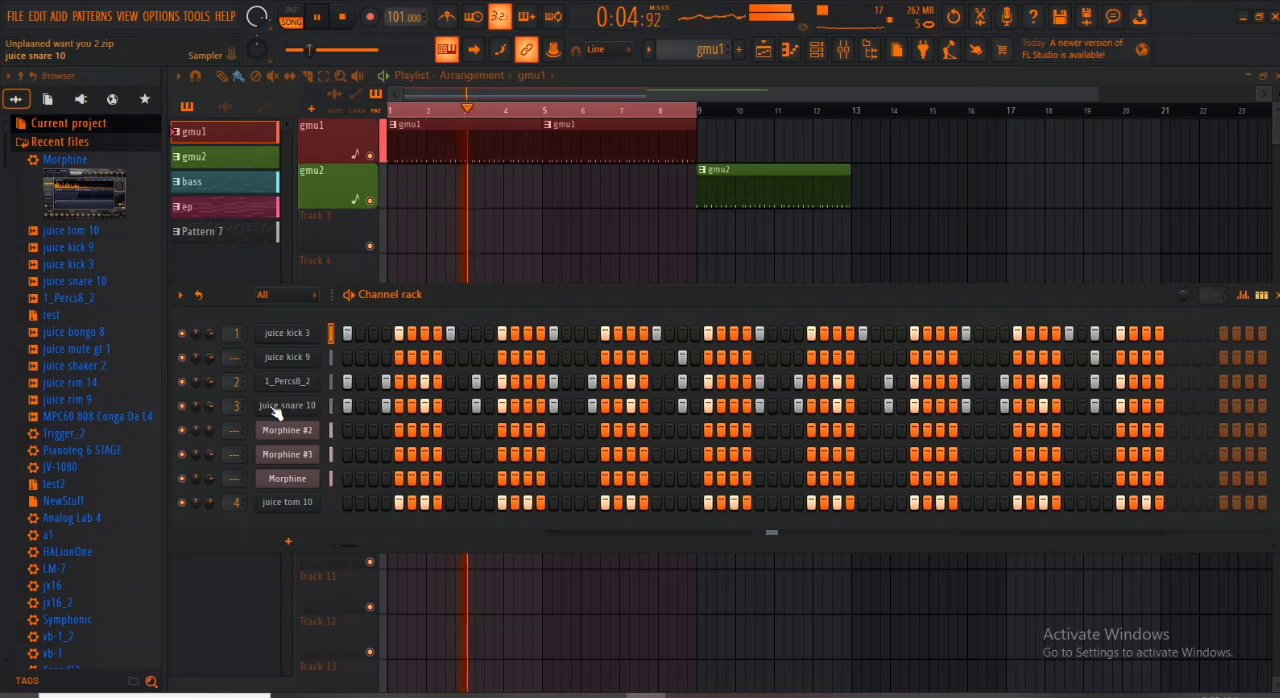
pyautogui.press('space')
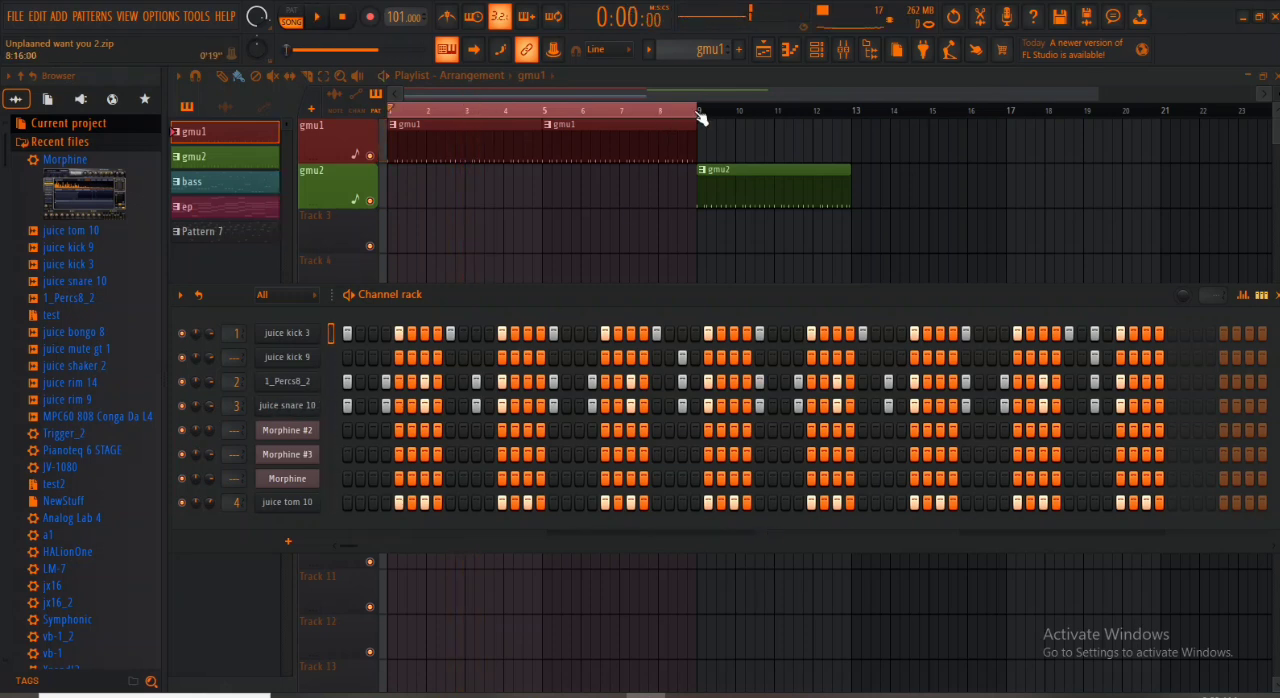
pyautogui.press('F6')
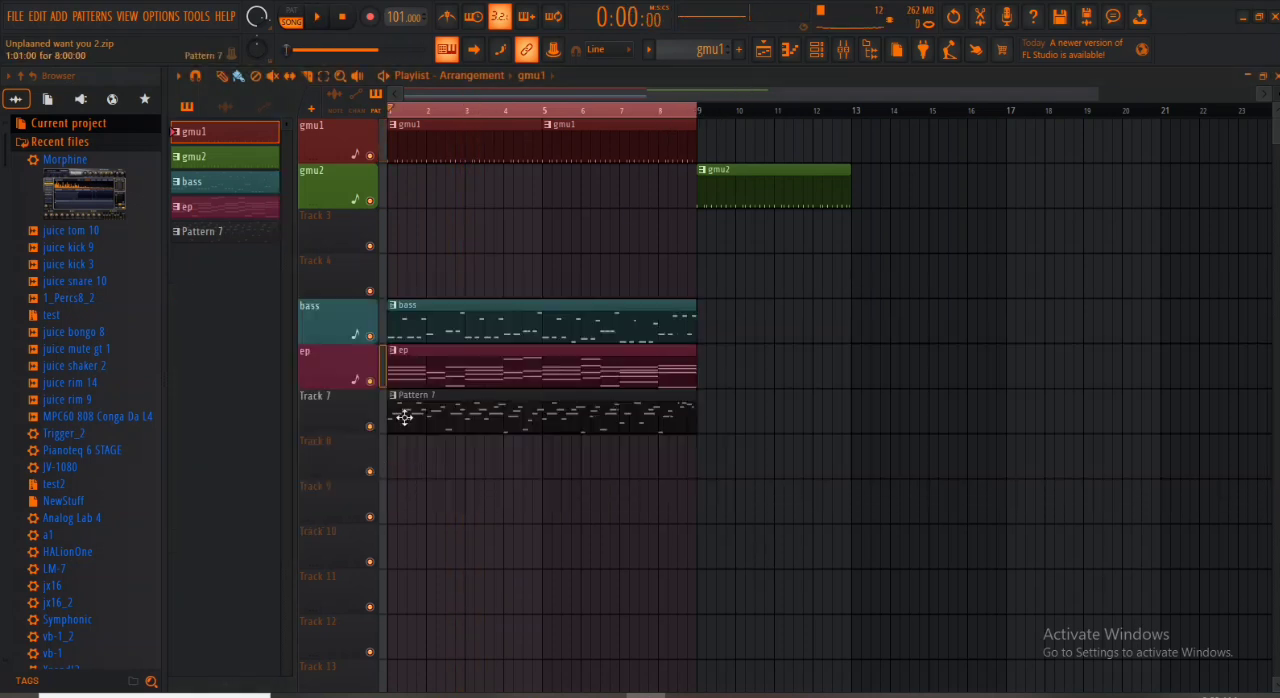
# - Rename Pattern 7 as solo with a purple colour, and auto-name Track 7 after its clip
pyautogui.doubleClick(440, 396)
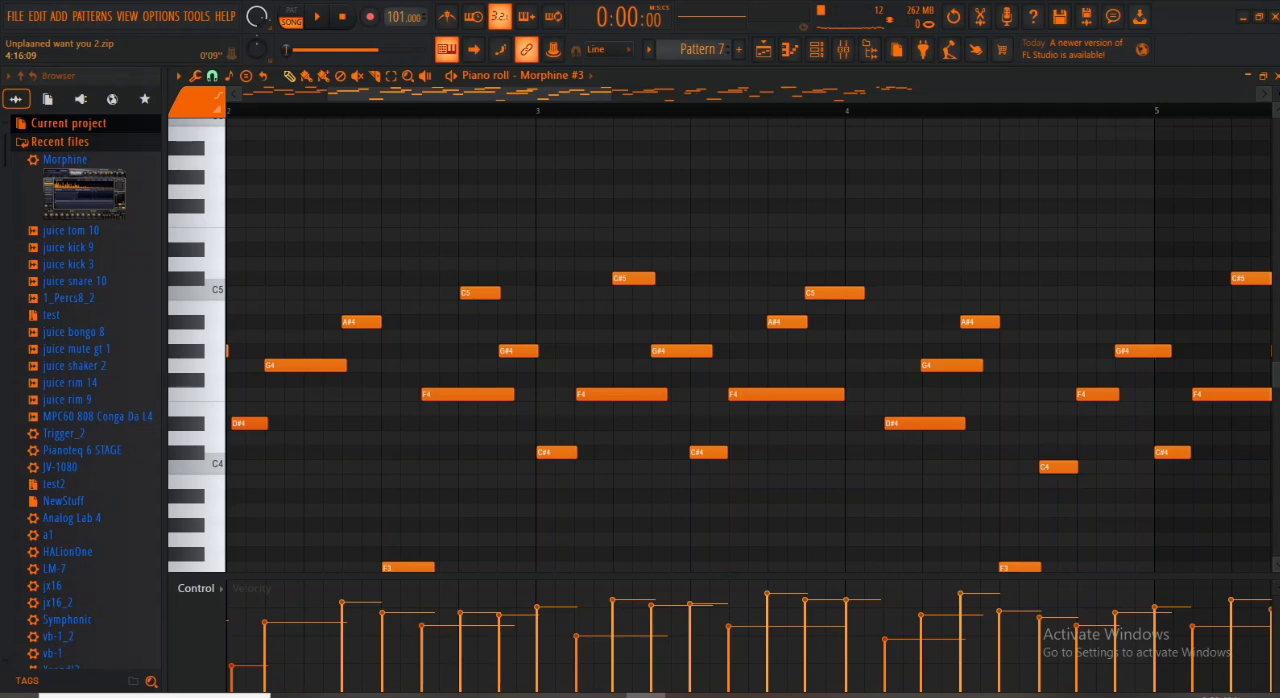
pyautogui.click(1263, 76)
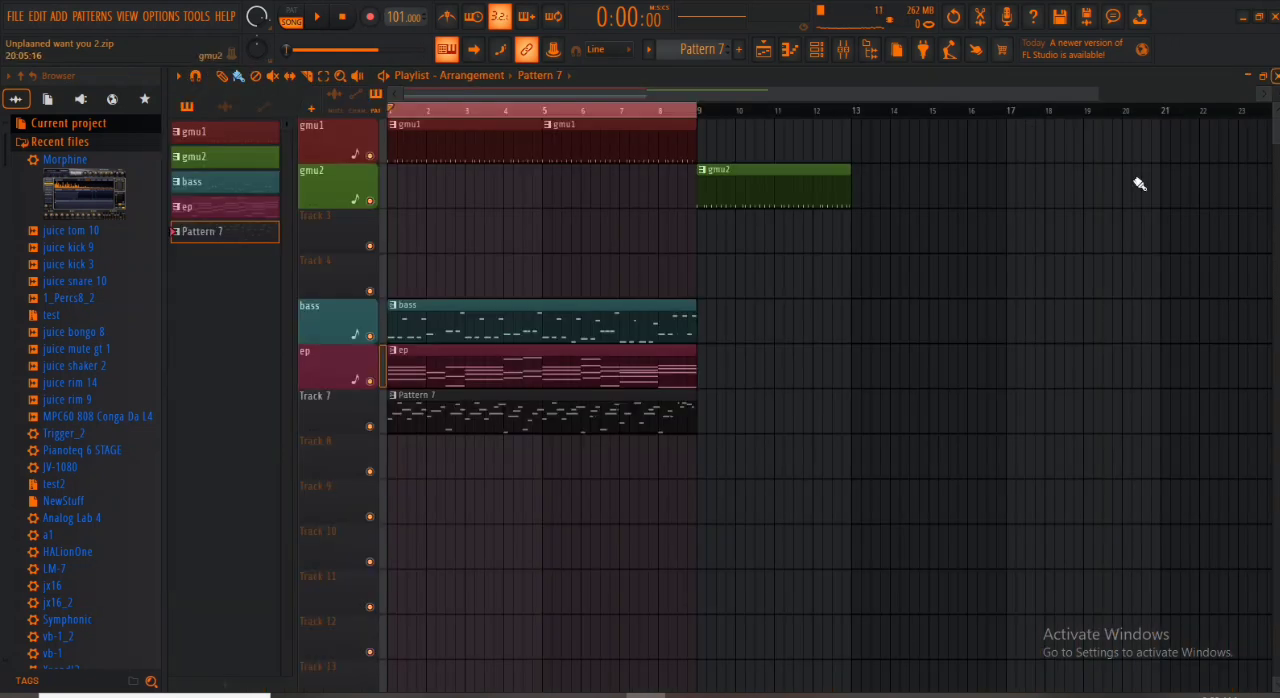
pyautogui.click(702, 52)
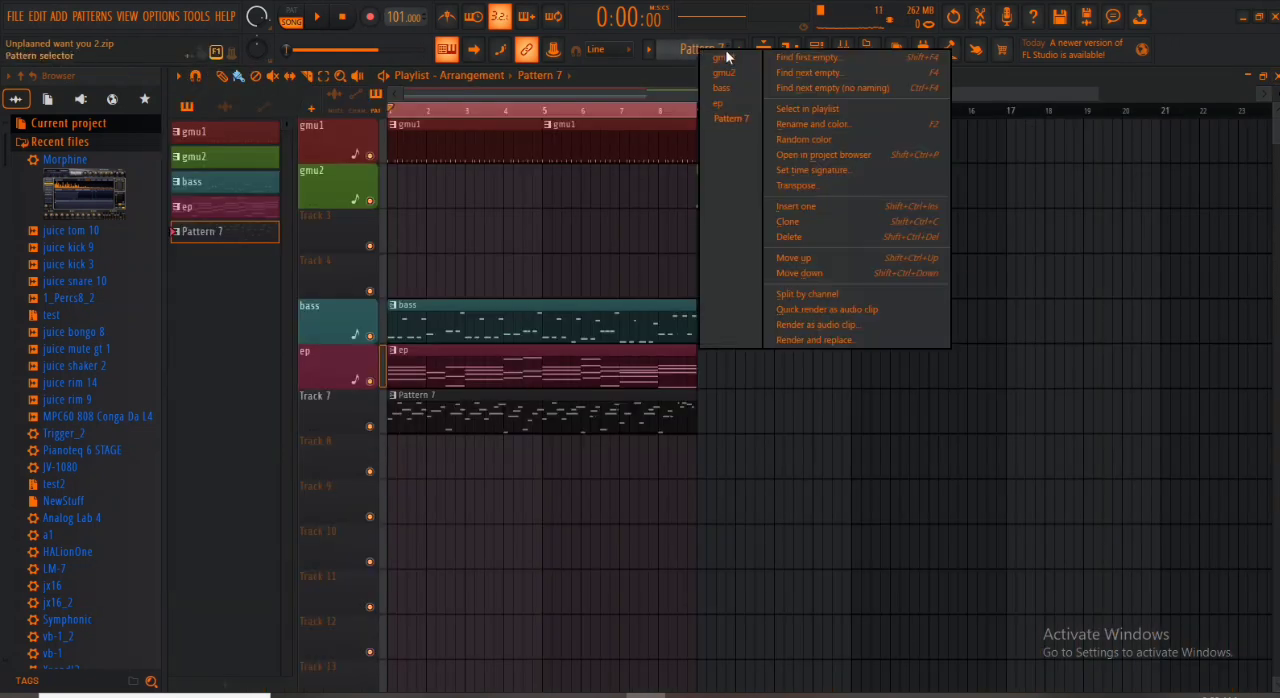
pyautogui.click(819, 124)
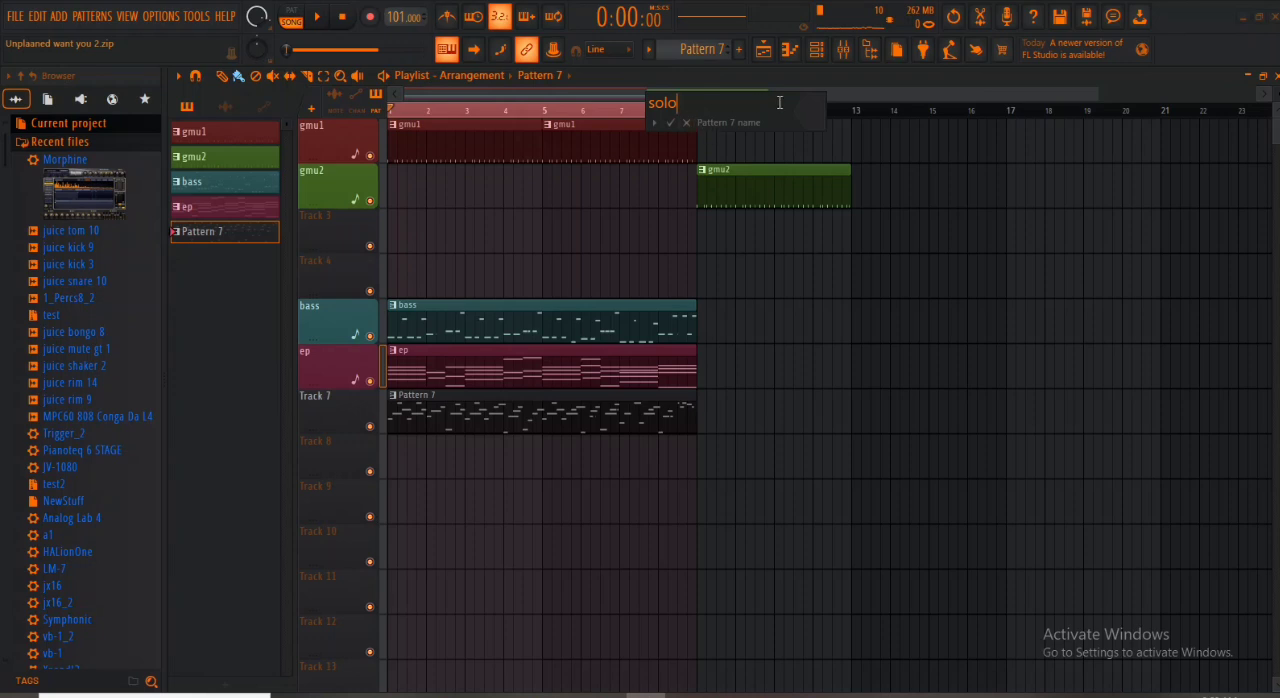
pyautogui.click(822, 110)
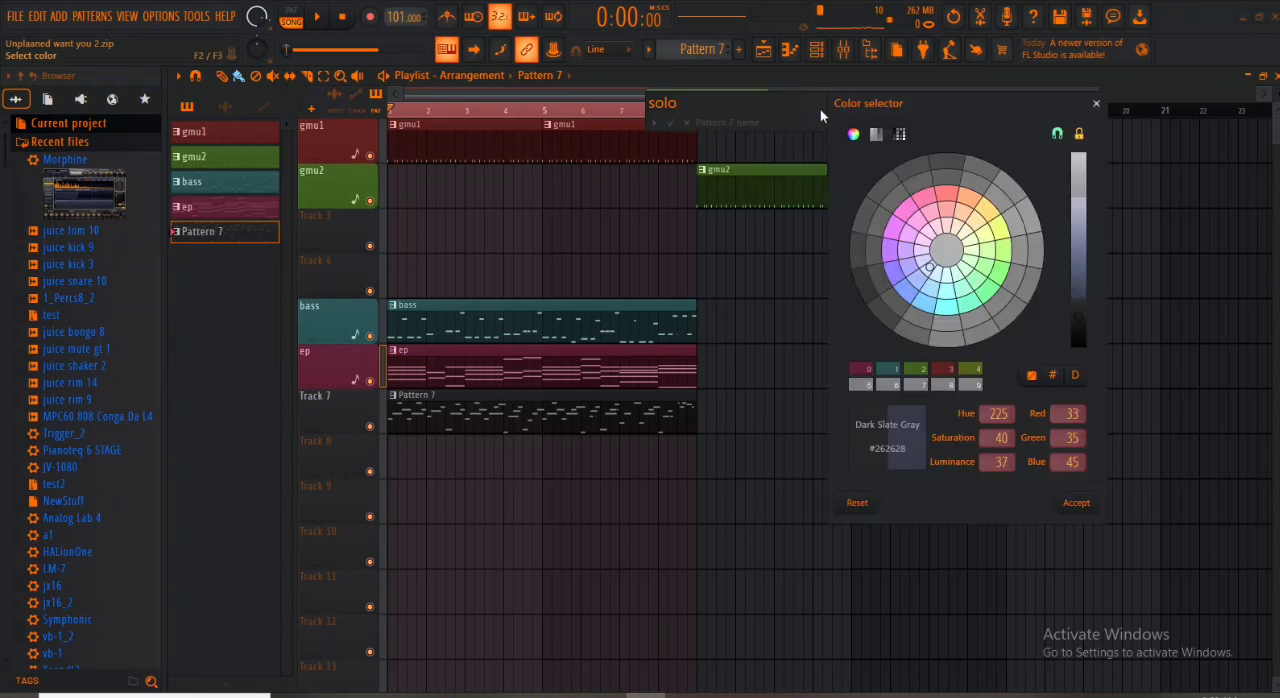
pyautogui.click(918, 208)
pyautogui.click(1078, 503)
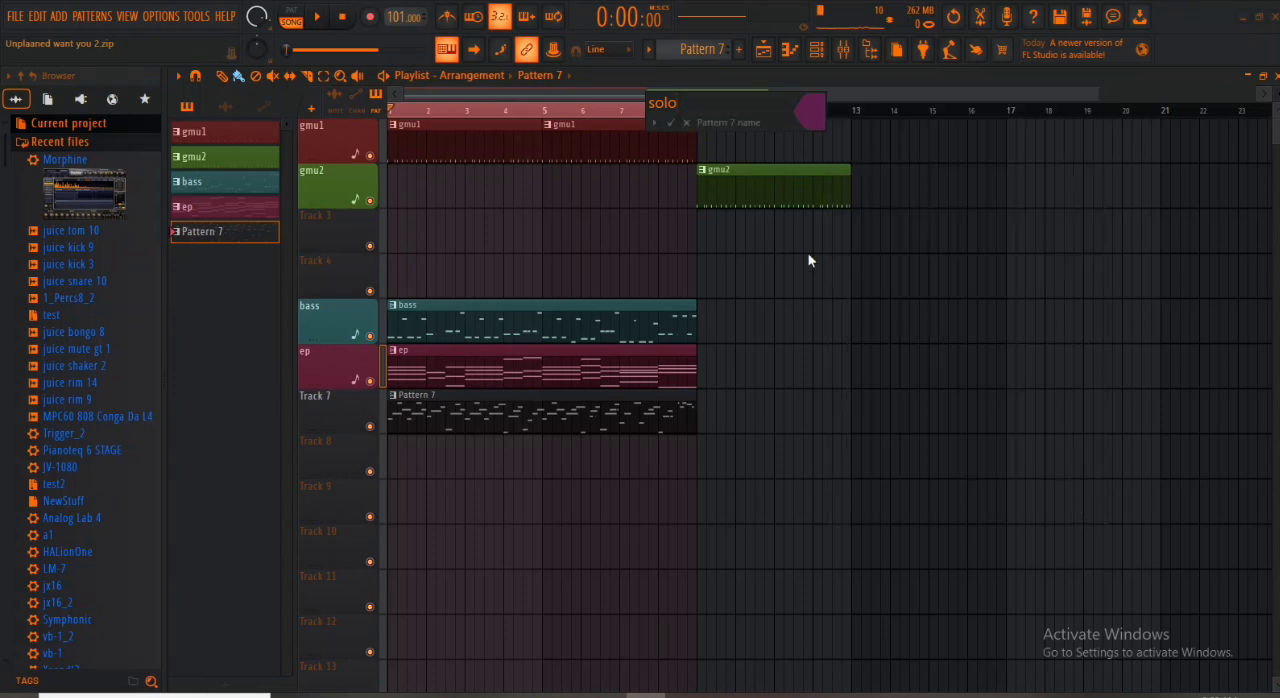
pyautogui.click(670, 122)
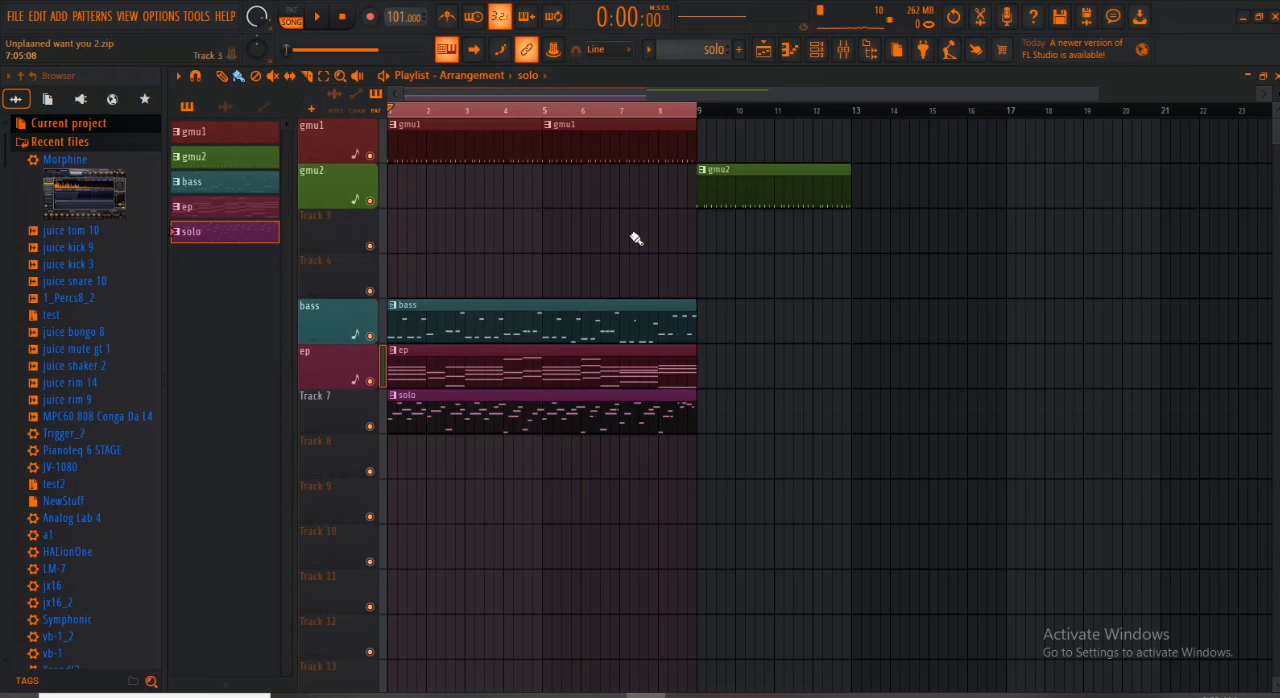
pyautogui.rightClick(340, 418)
pyautogui.click(392, 325)
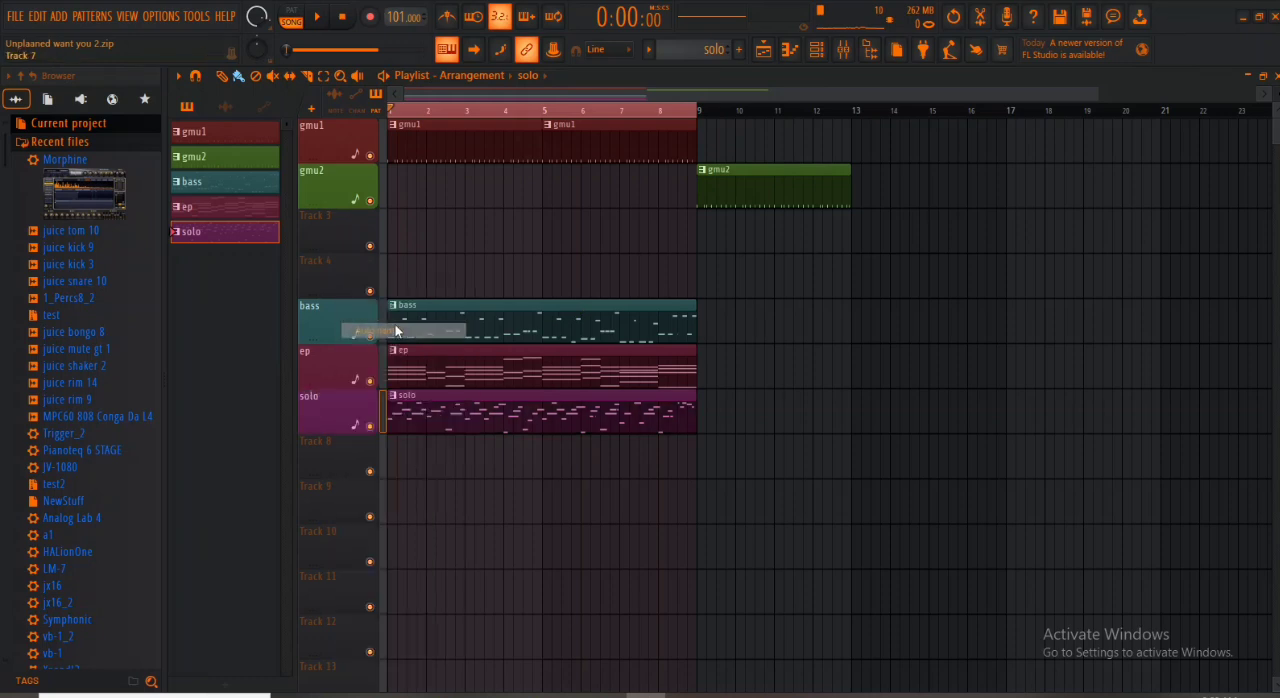
# - Save the project as a zipped song file over the existing Unplaaned want you 2
pyautogui.hotkey('ctrl', 'shift', 's')
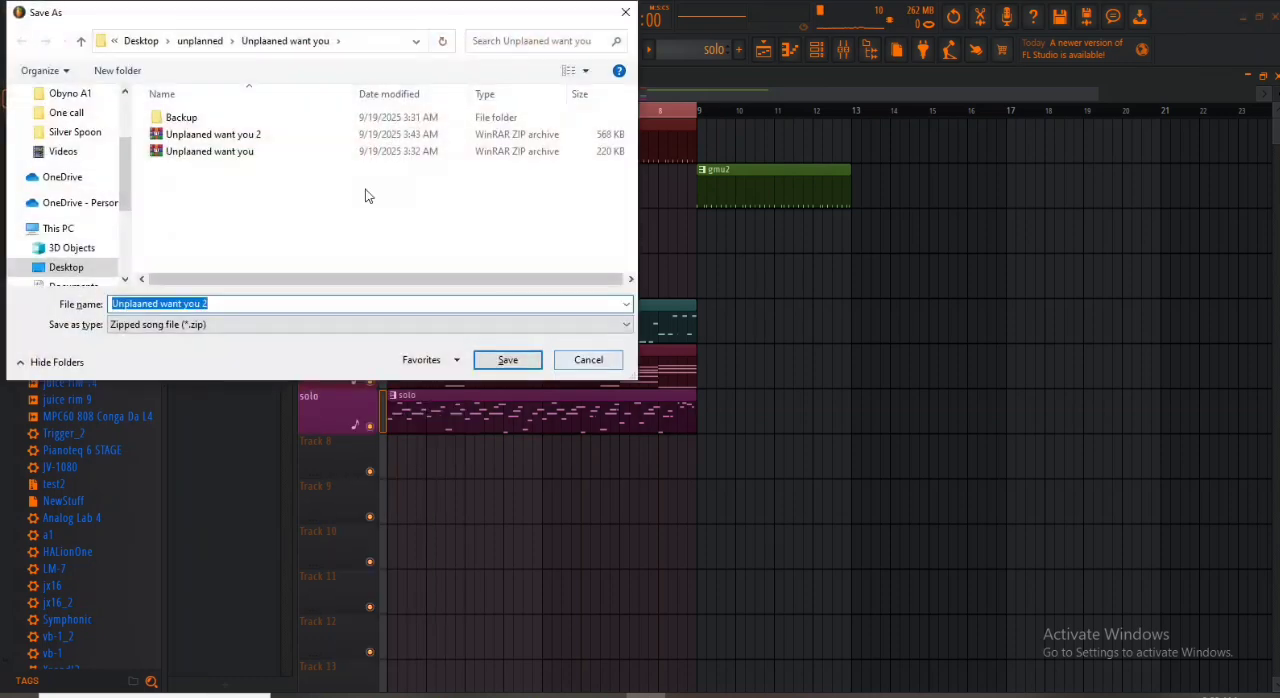
pyautogui.doubleClick(208, 135)
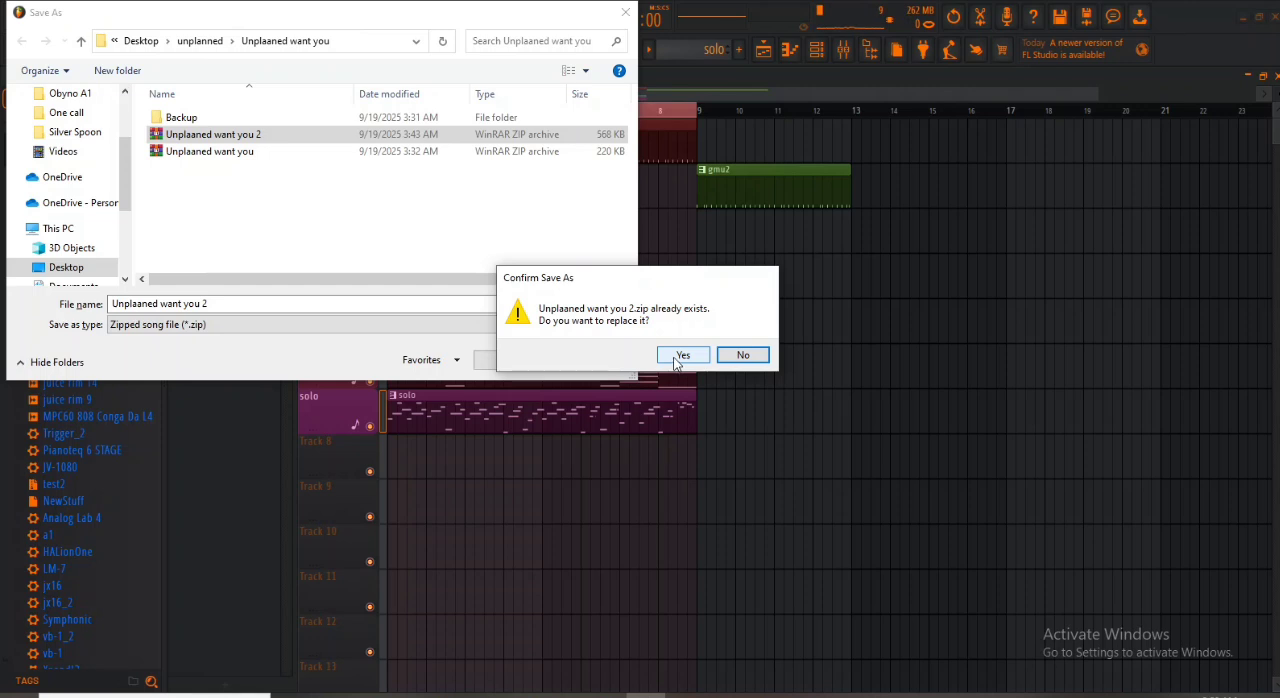
pyautogui.click(680, 358)
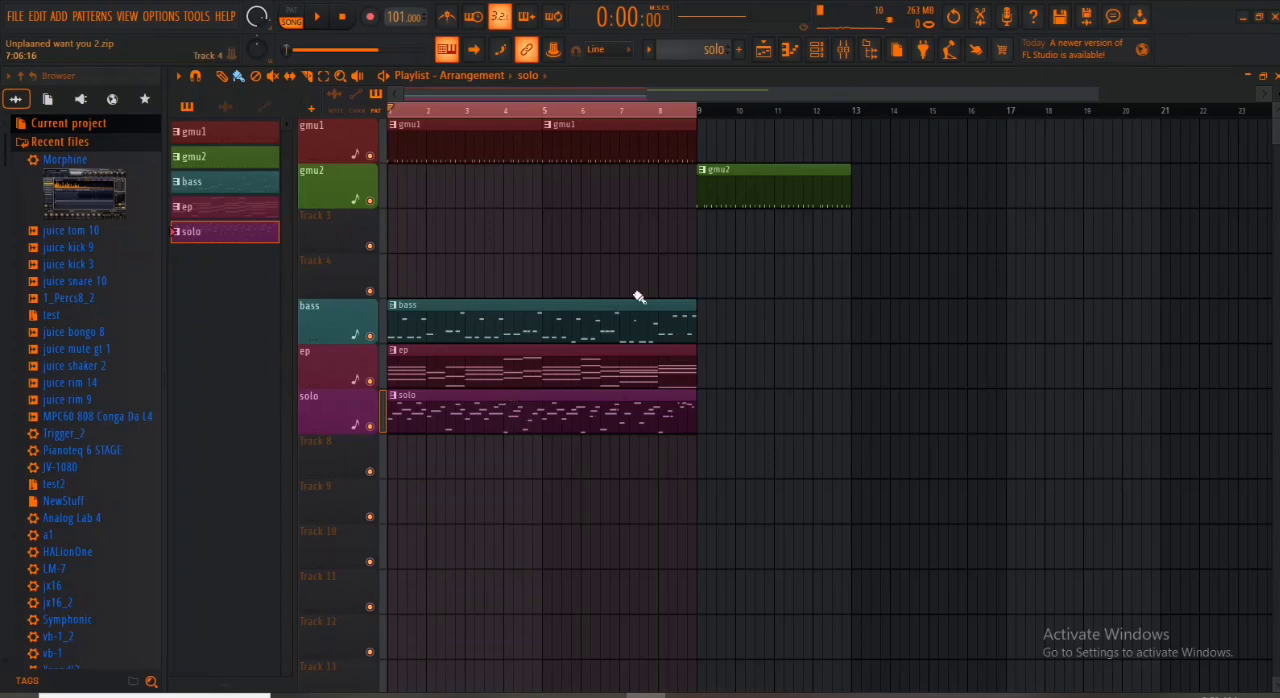
# - Check the channel rack and audition the juice rim, juice shaker 2, juice bongo 8 and juice mute gt 1 samples
pyautogui.click(816, 52)
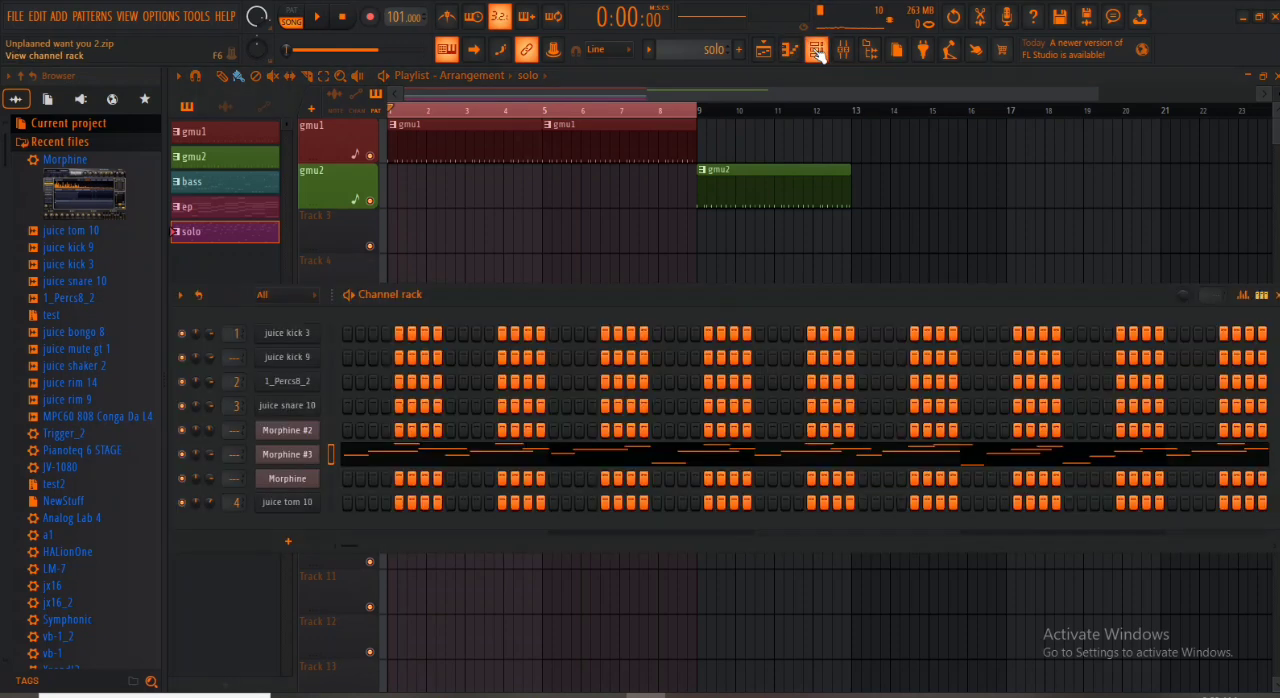
pyautogui.click(819, 55)
pyautogui.click(71, 402)
pyautogui.click(82, 383)
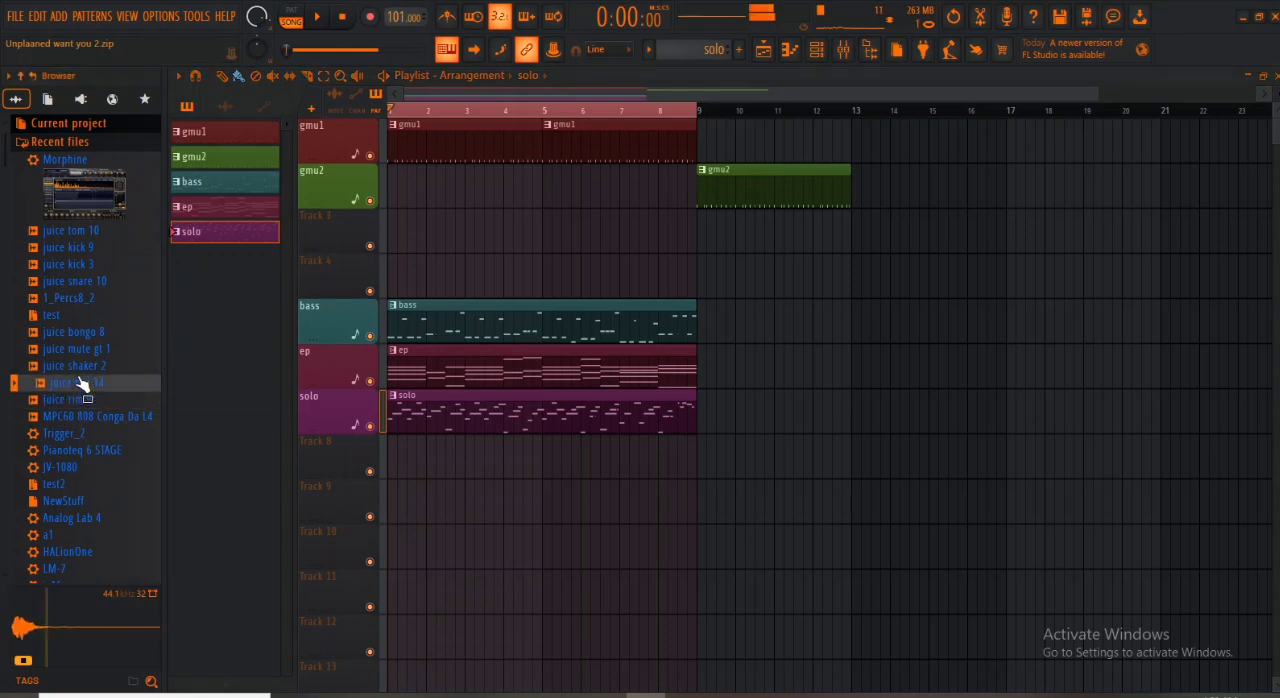
pyautogui.click(82, 366)
pyautogui.click(80, 333)
pyautogui.click(85, 350)
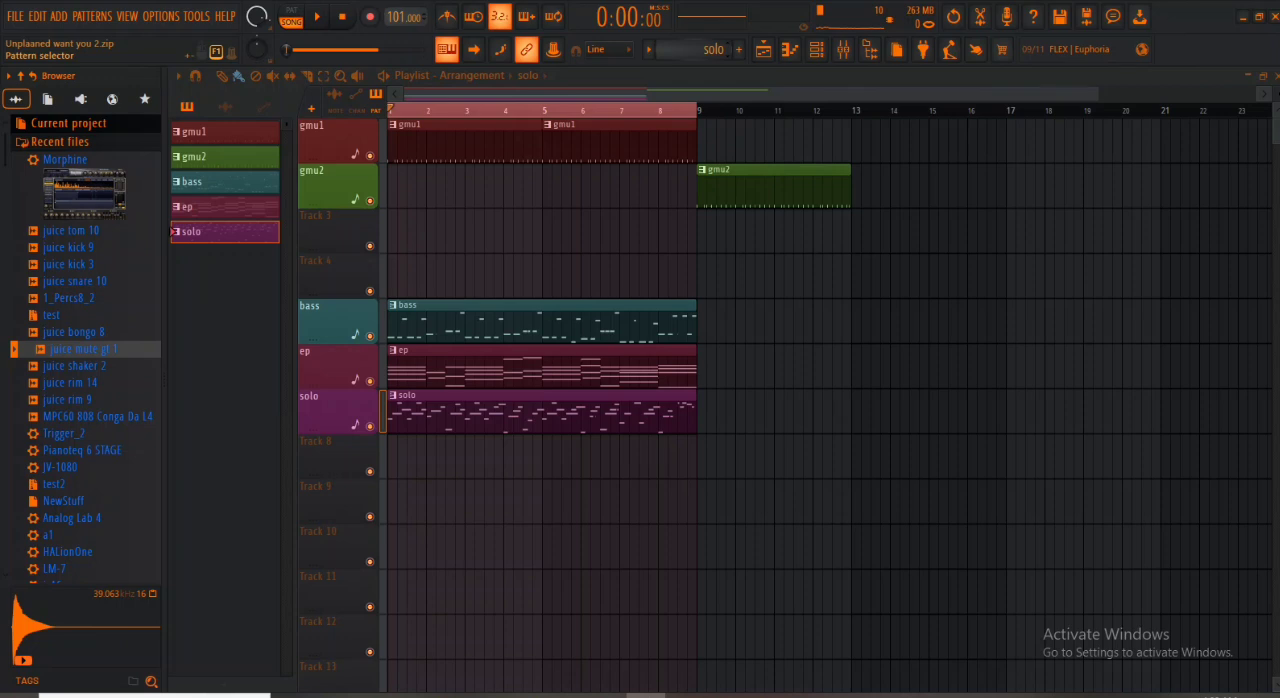
# - Create a new empty pattern, Pattern 8, and place its clip at bar 1 of Track 8
pyautogui.click(739, 49)
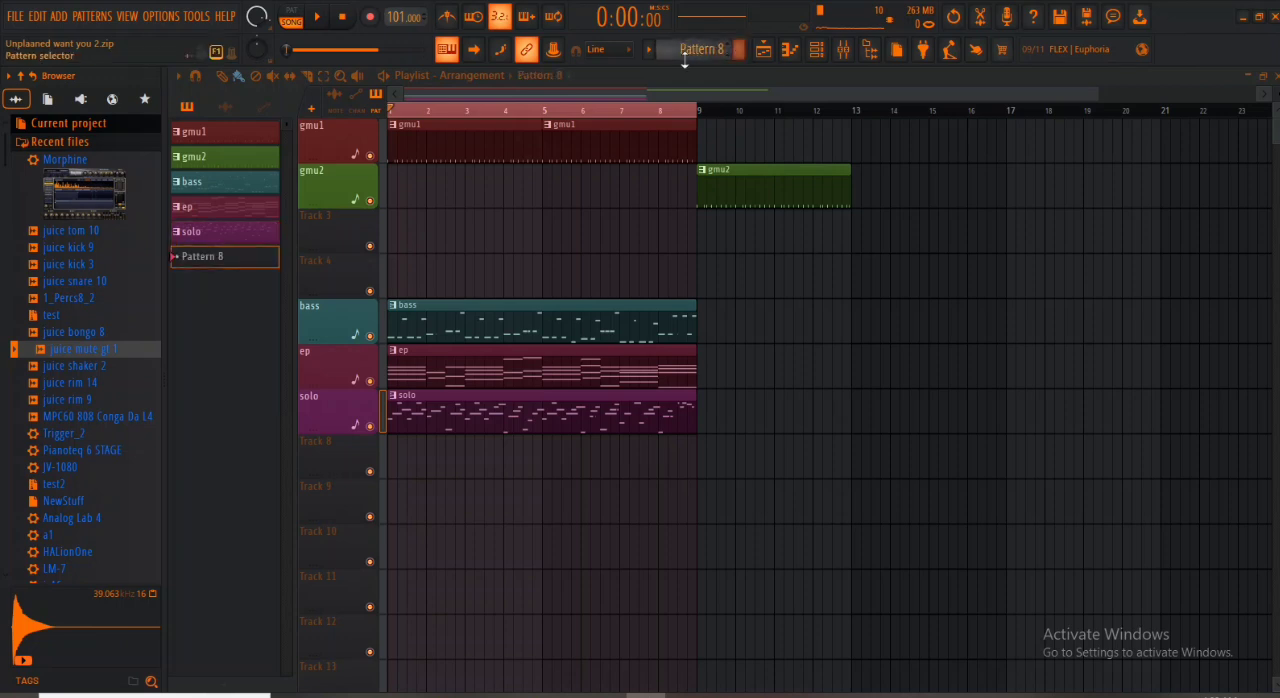
pyautogui.click(400, 458)
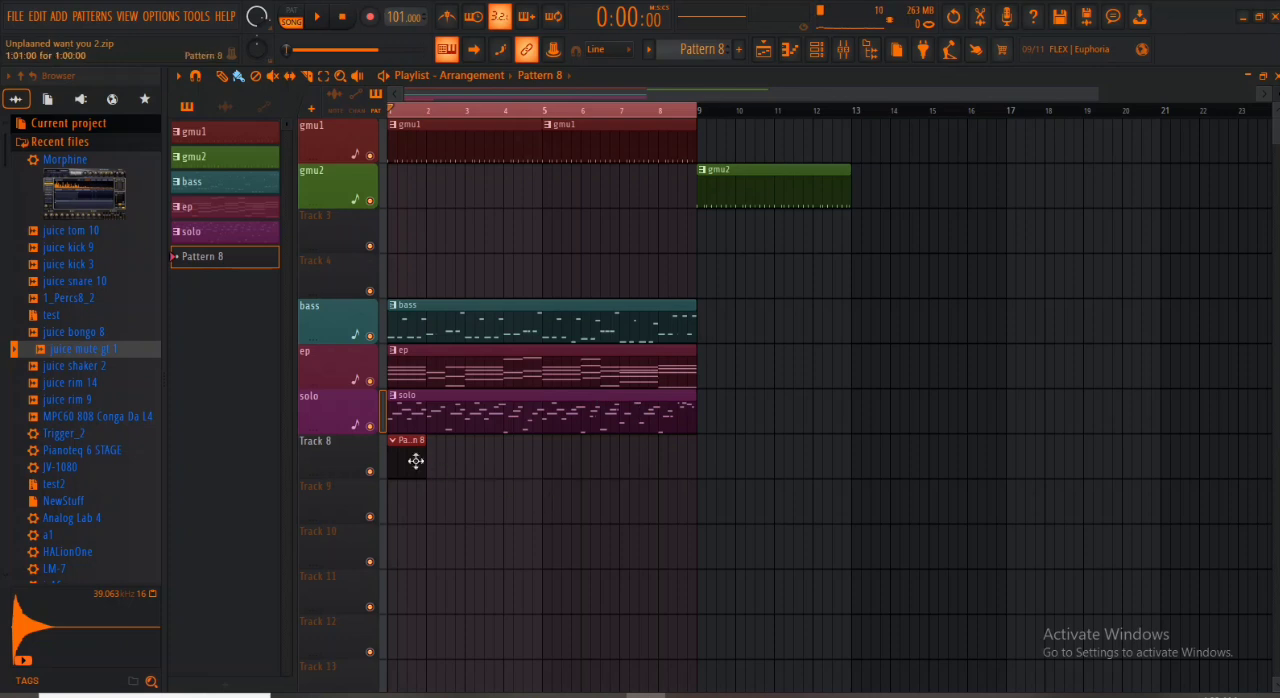
# - Audition the juice mute gt 1 sample and add it as a new channel below juice tom 10
pyautogui.click(84, 353)
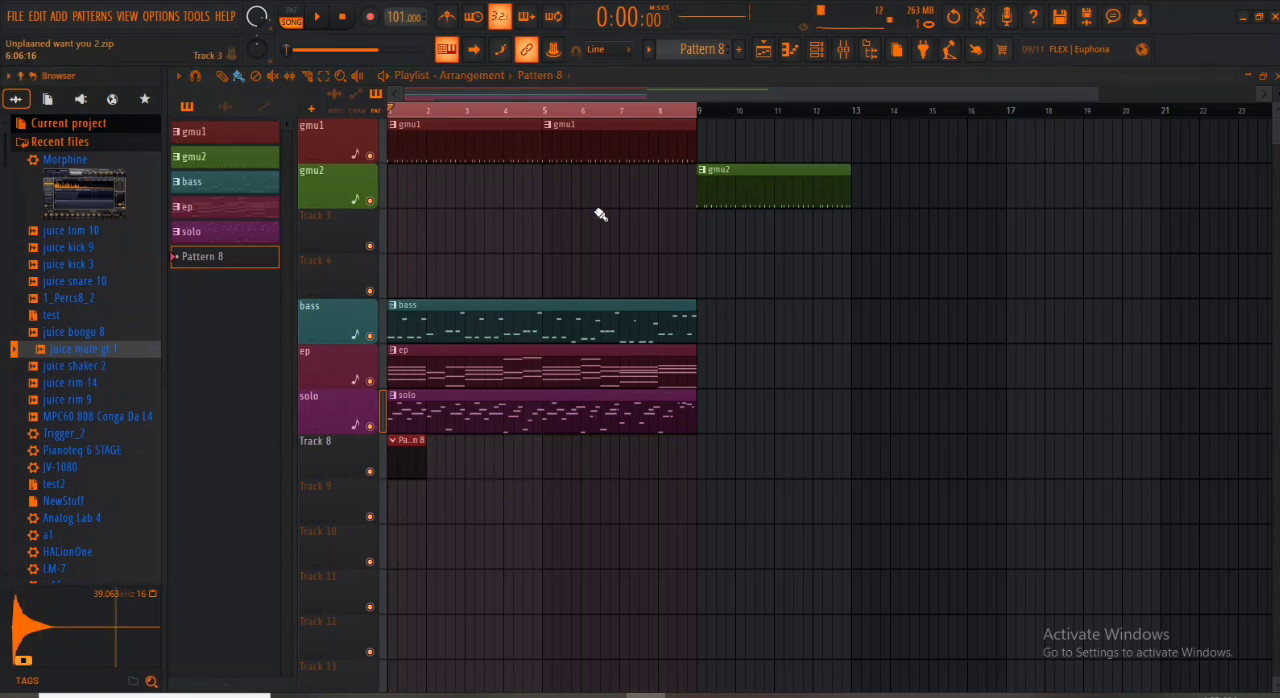
pyautogui.click(826, 57)
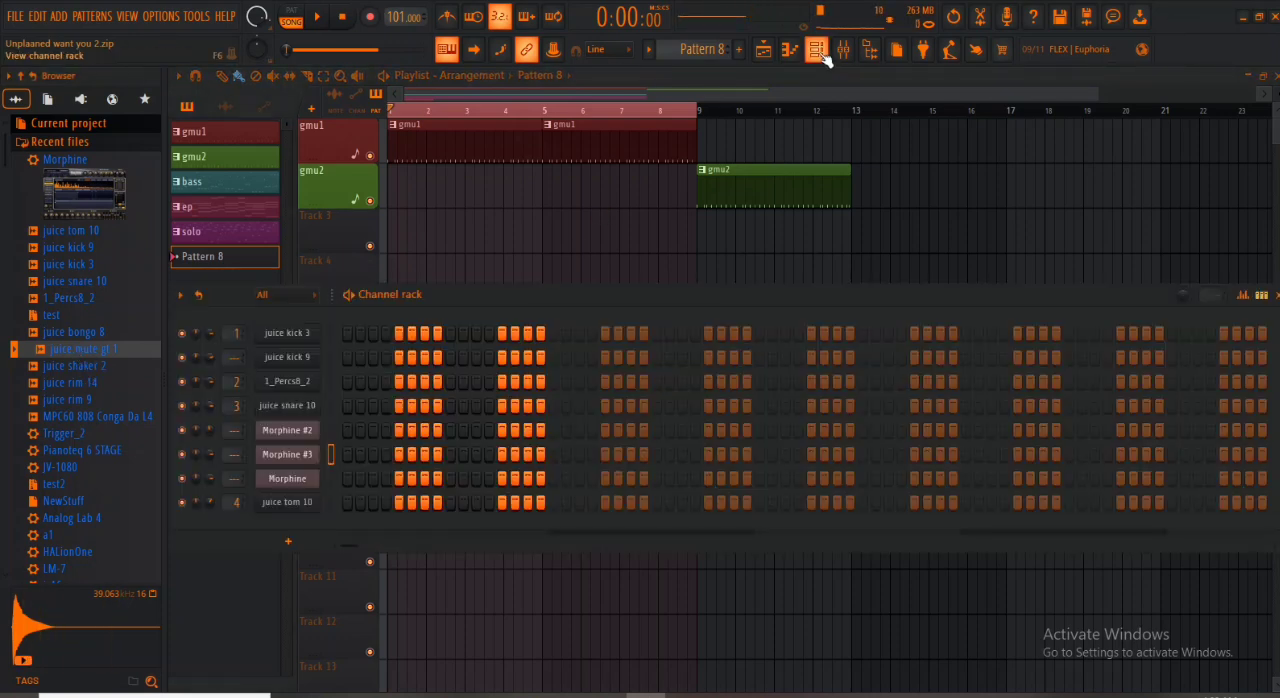
pyautogui.moveTo(62, 352); pyautogui.dragTo(290, 532)
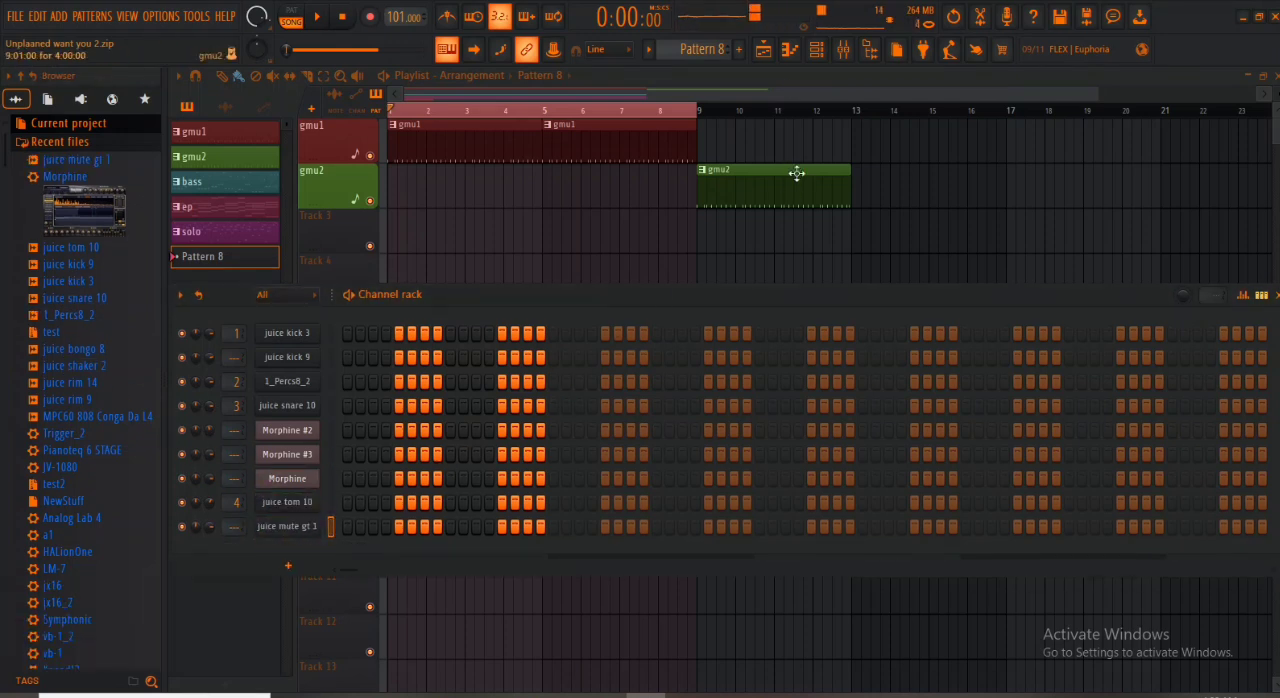
pyautogui.press('F6')
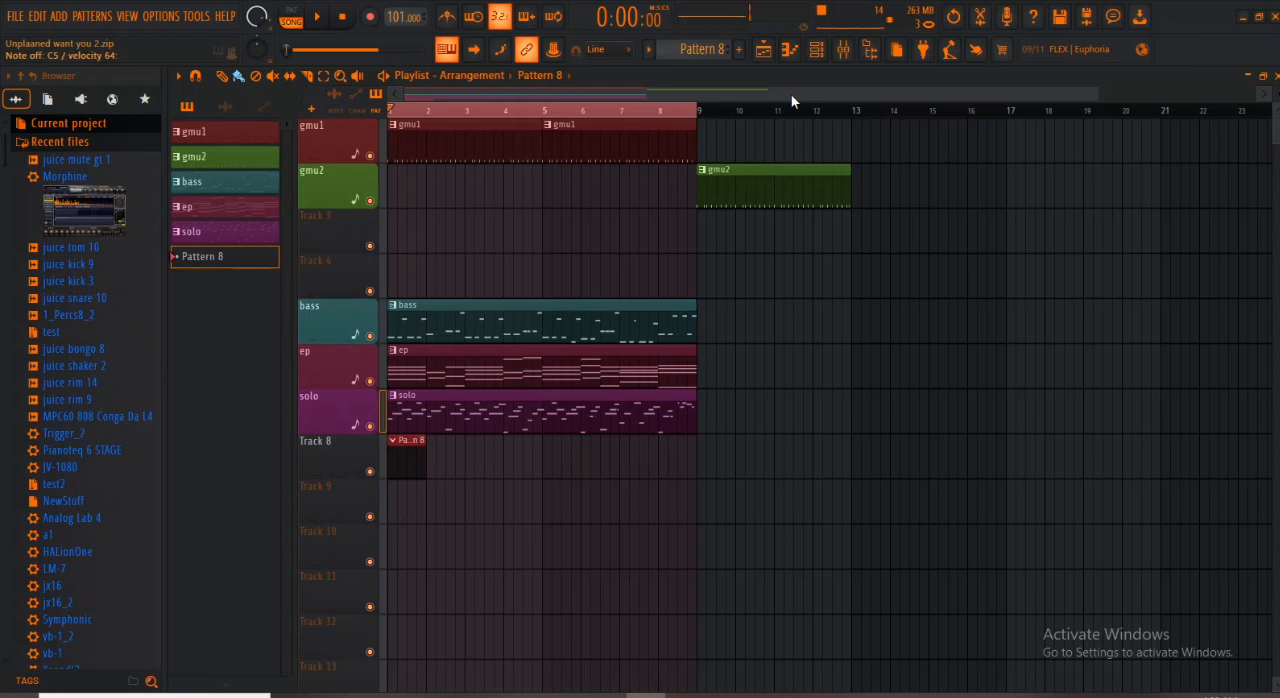
# - Rehearse the juice mute gt 1 part over song playback, then record its notes and automation into Pattern 8 across bars 1 to 8
pyautogui.press('space')
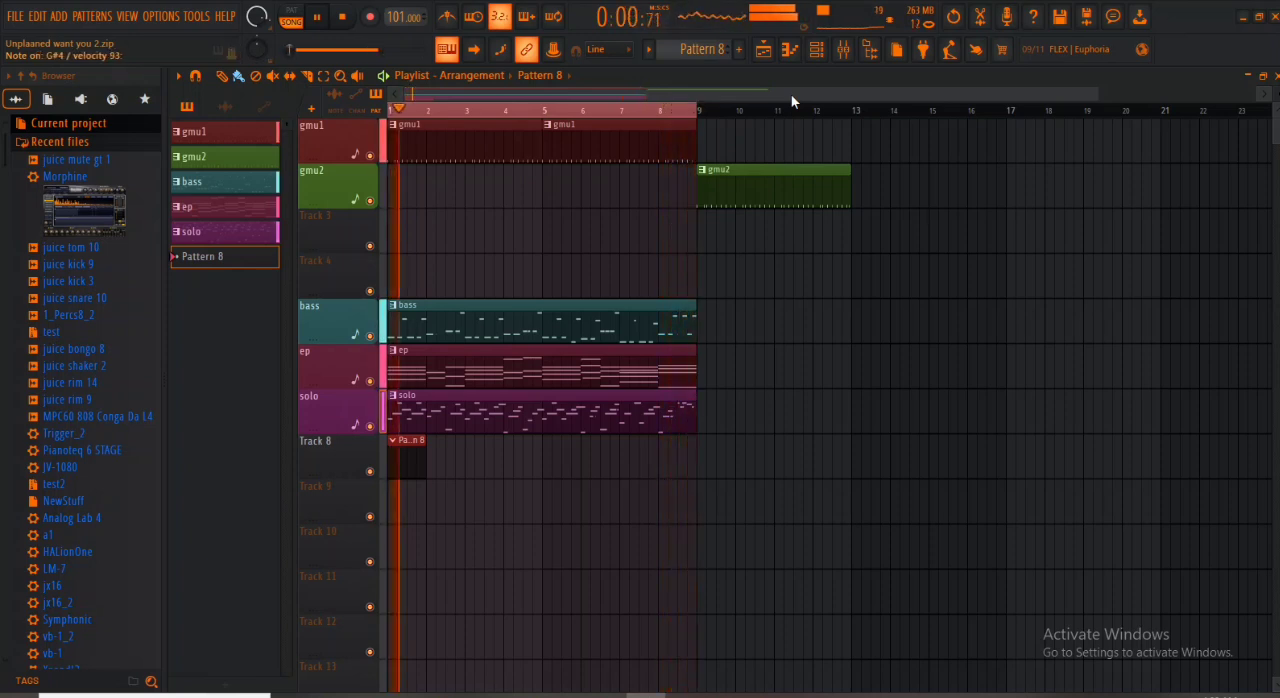
pyautogui.press('space')
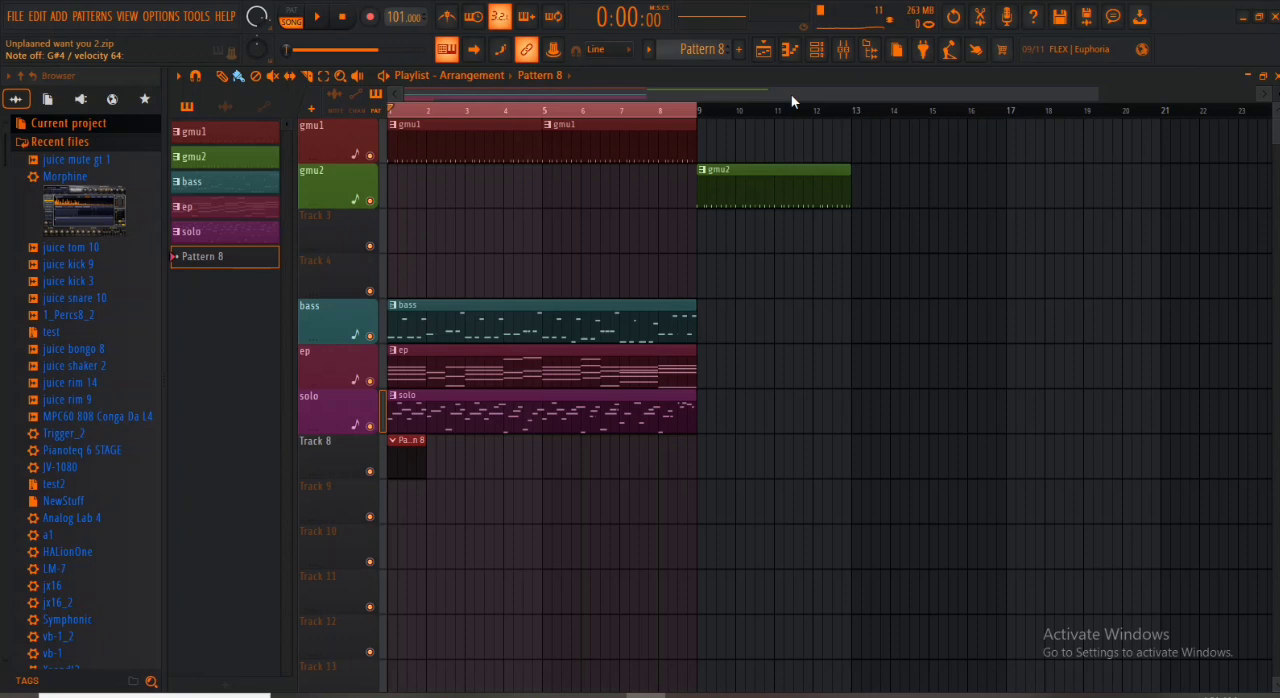
pyautogui.click(371, 18)
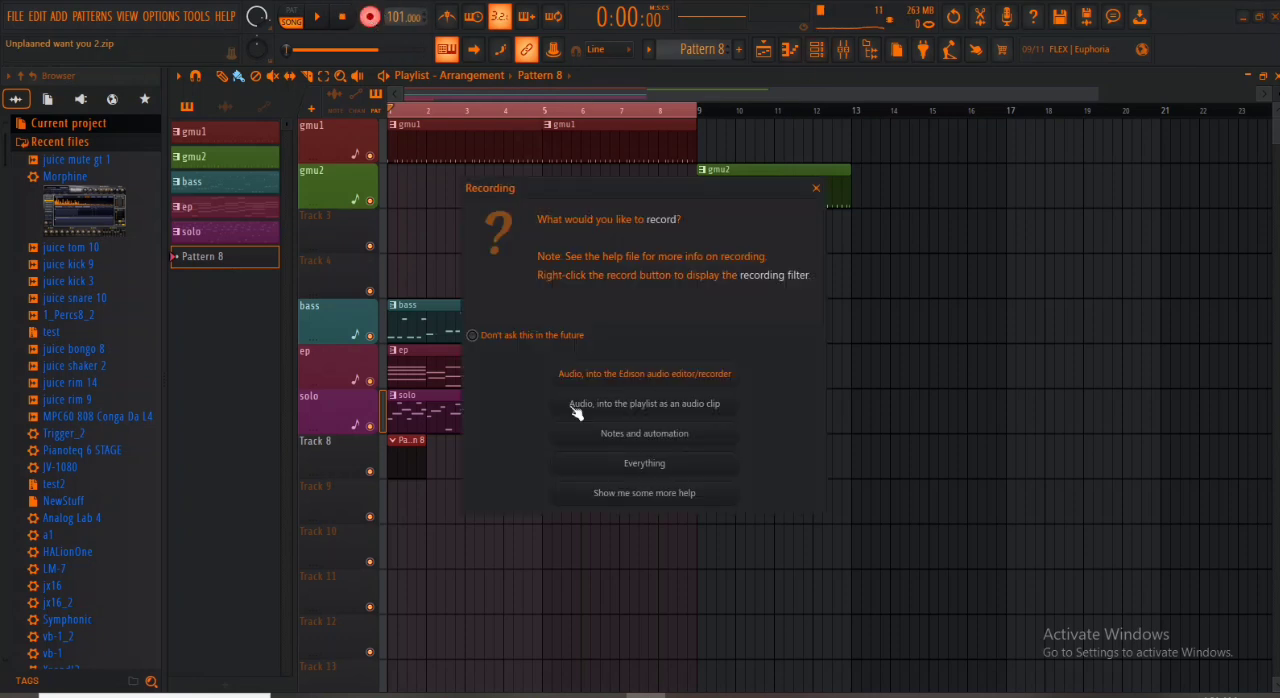
pyautogui.click(672, 434)
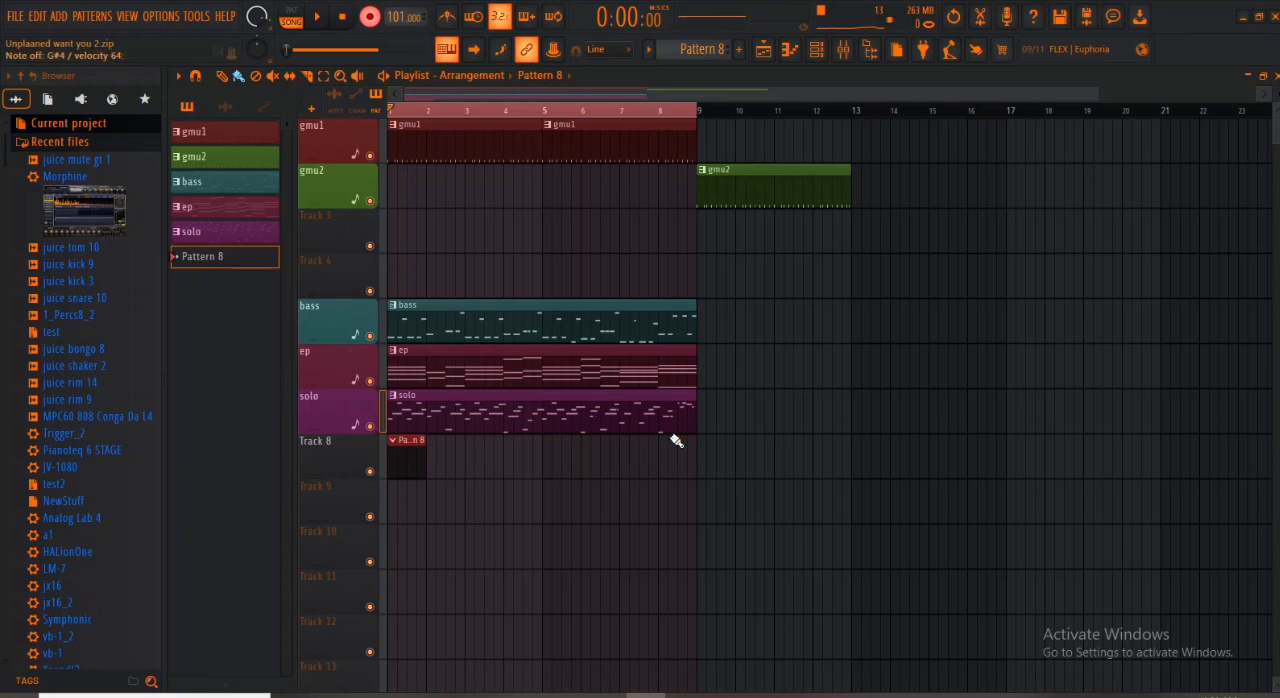
pyautogui.press('space')
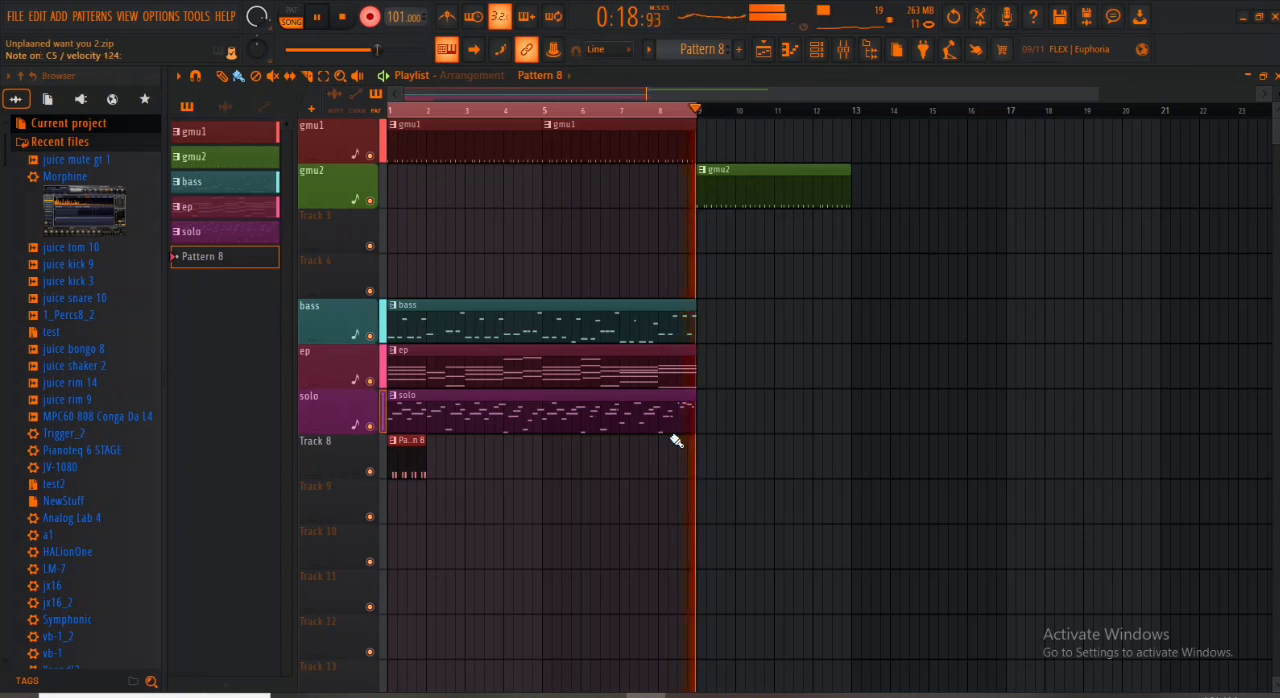
pyautogui.press('space')
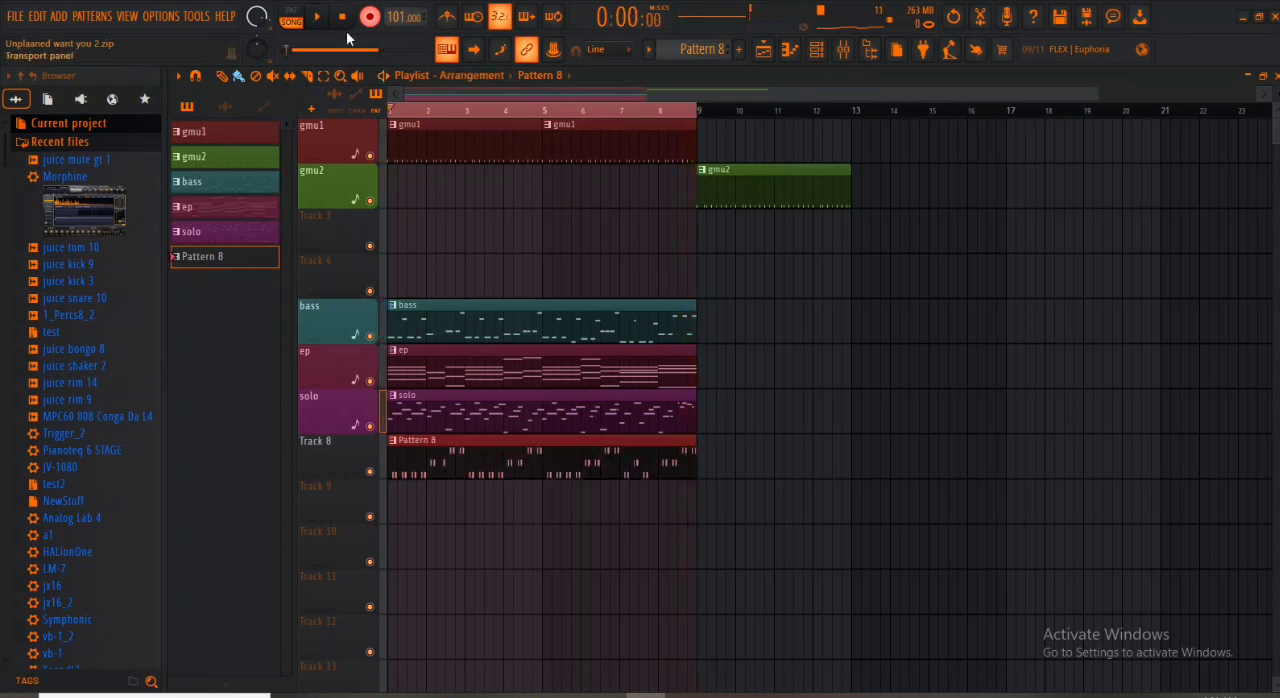
# - Quantize all recorded juice mute gt 1 notes in Pattern 8 using the Default quantizer template
pyautogui.doubleClick(471, 447)
pyautogui.hotkey('ctrl', 'a')
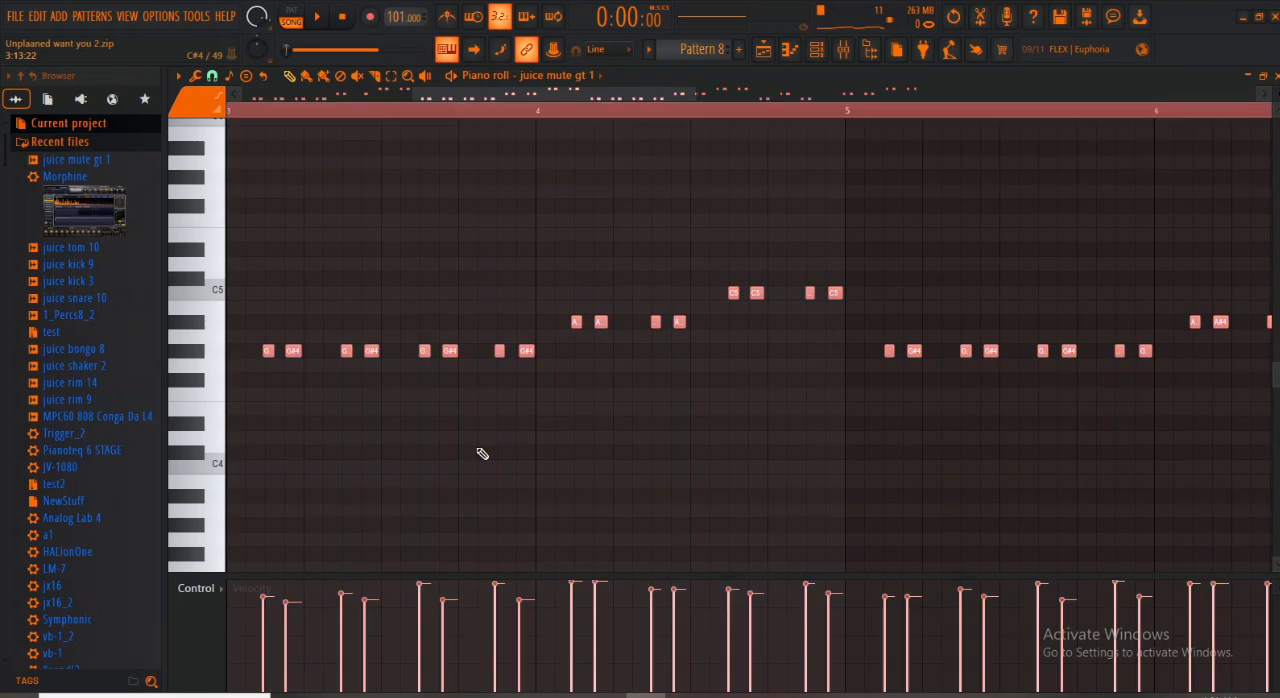
pyautogui.hotkey('alt', 'q')
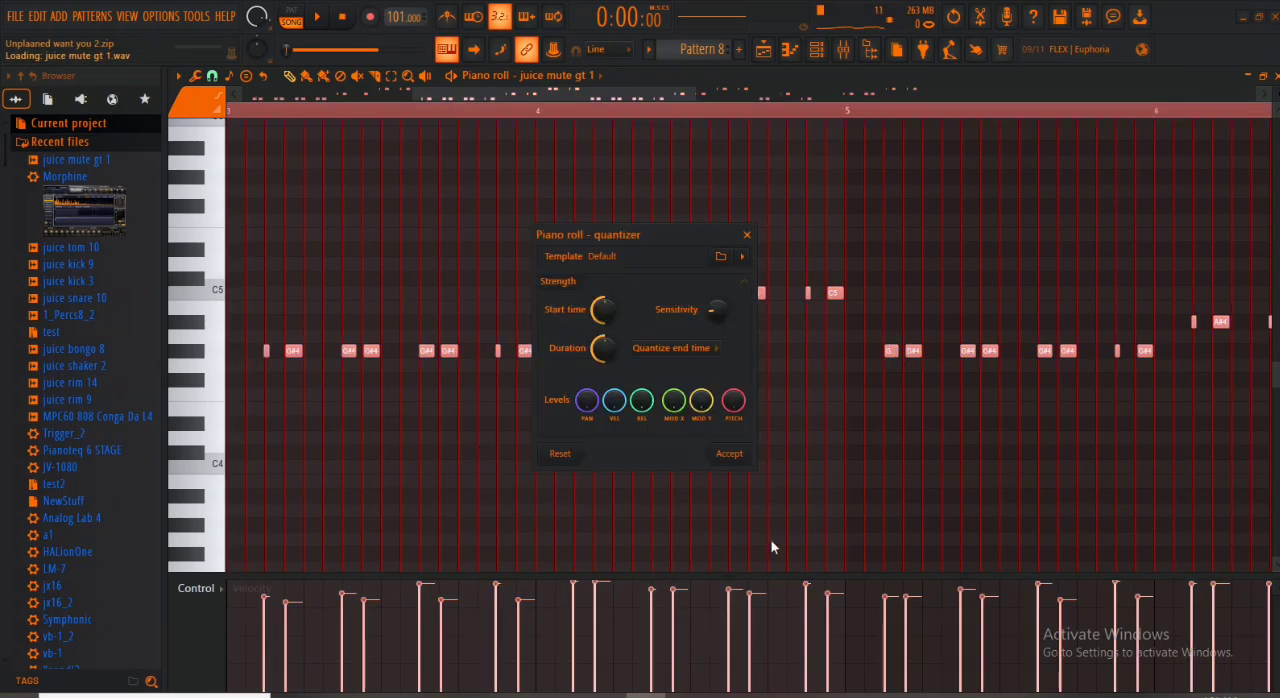
pyautogui.click(733, 453)
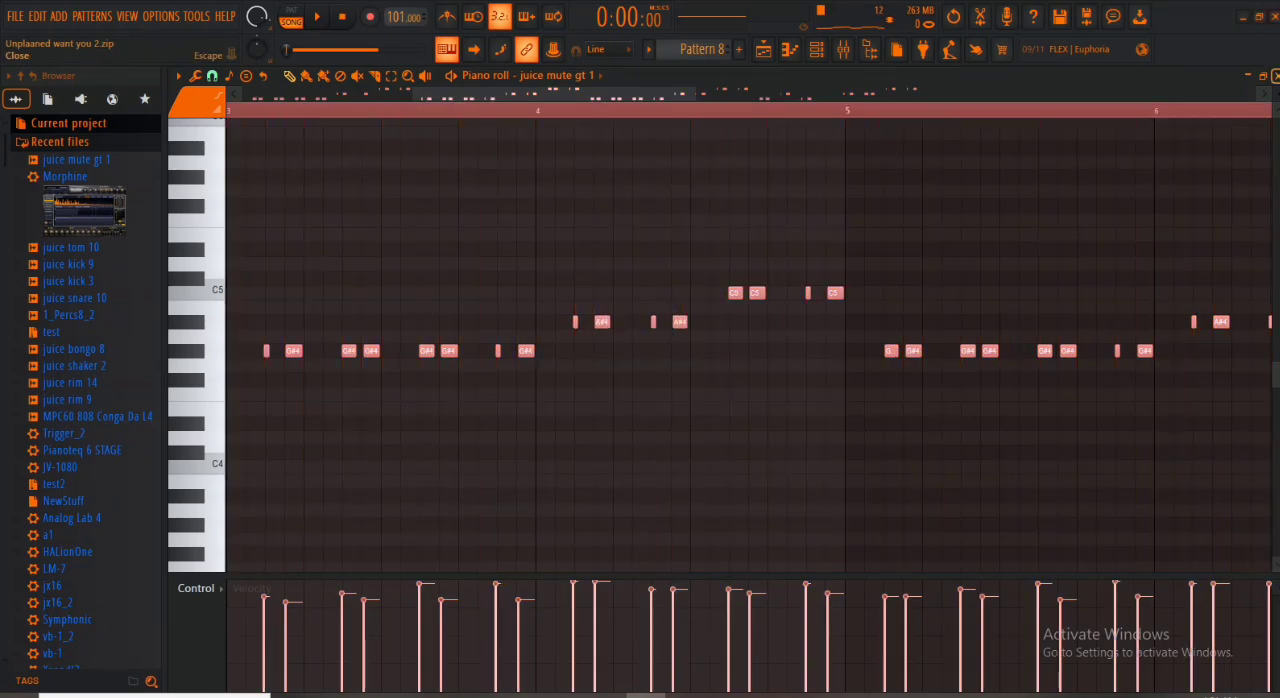
pyautogui.click(1263, 76)
# - Play the arrangement and meanwhile rename Pattern 8 to "mute" and give it a dark blue color
pyautogui.press('space')
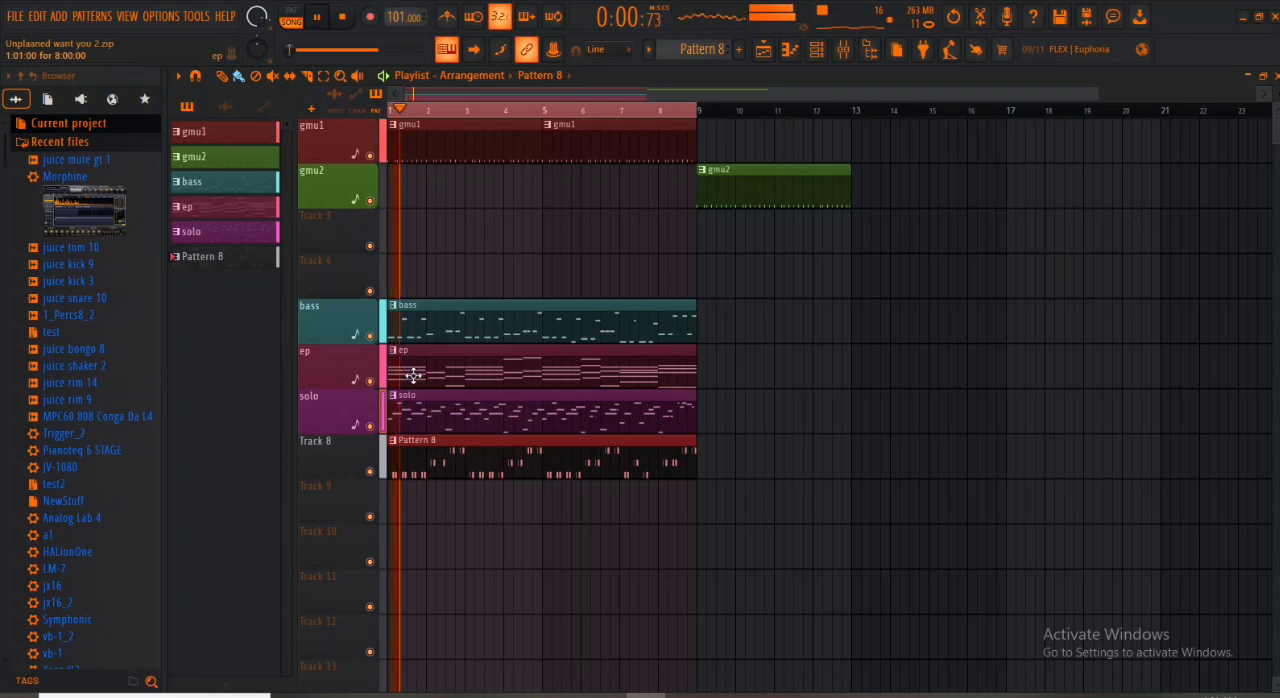
pyautogui.click(697, 50)
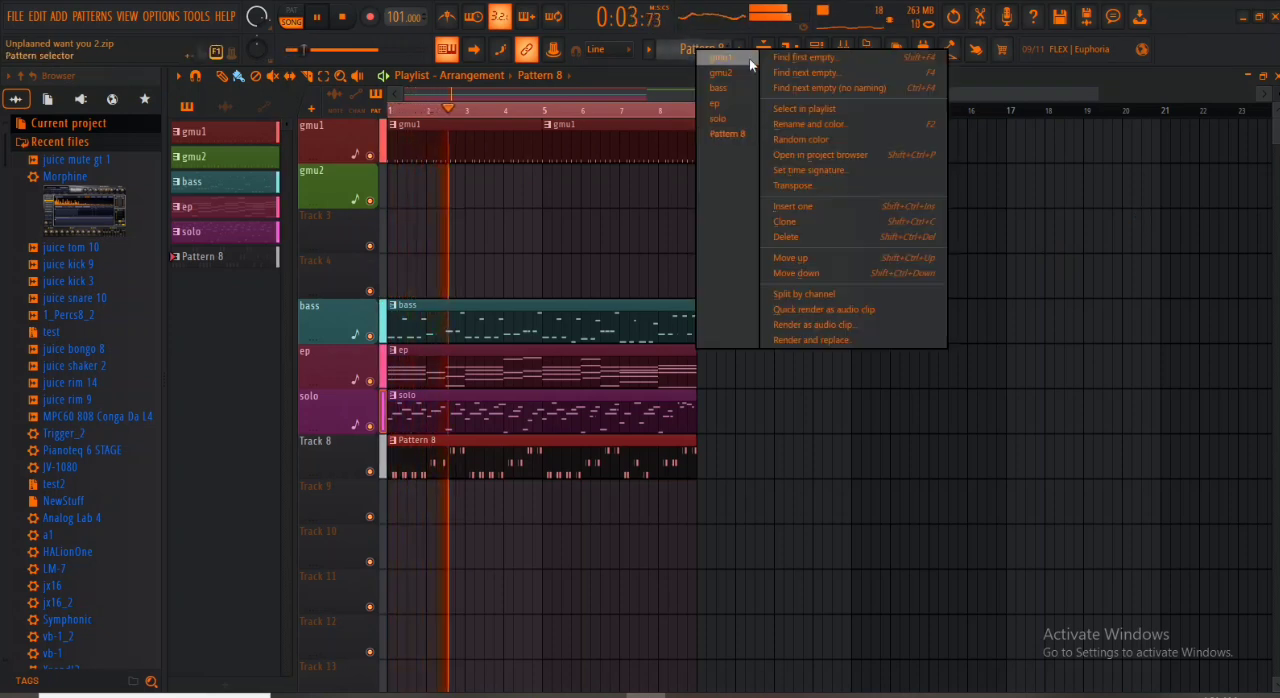
pyautogui.click(831, 125)
pyautogui.write('m')
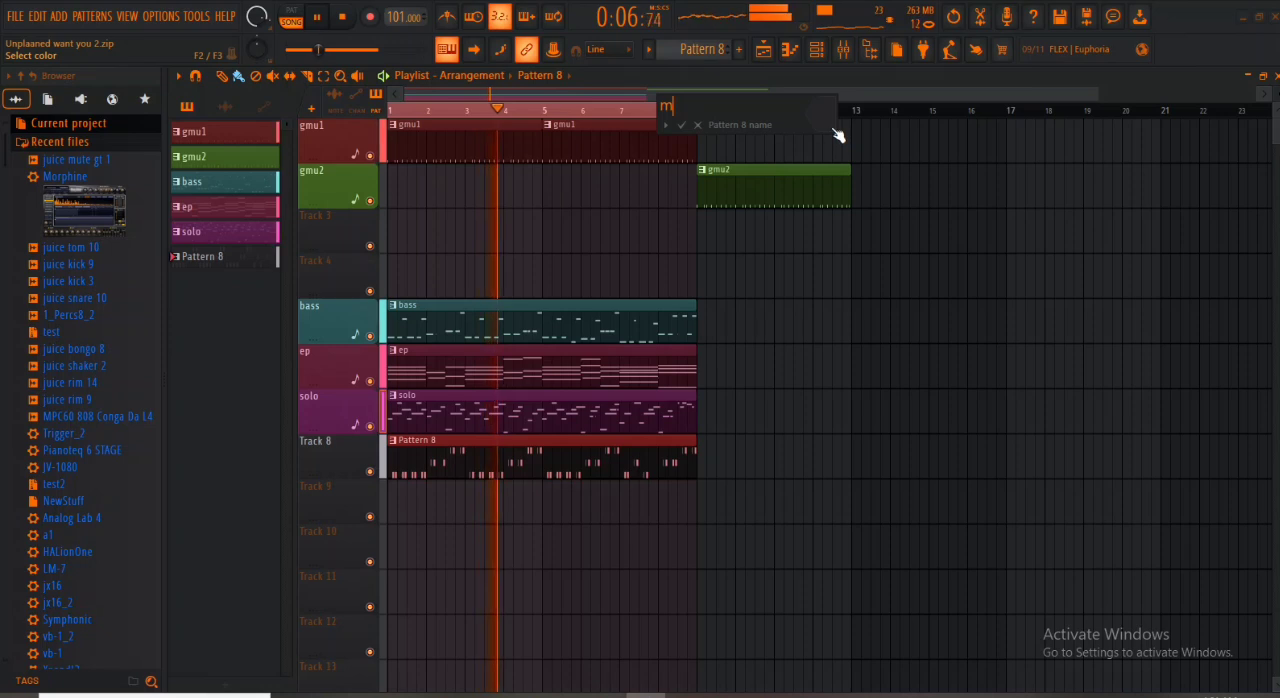
pyautogui.write('ute')
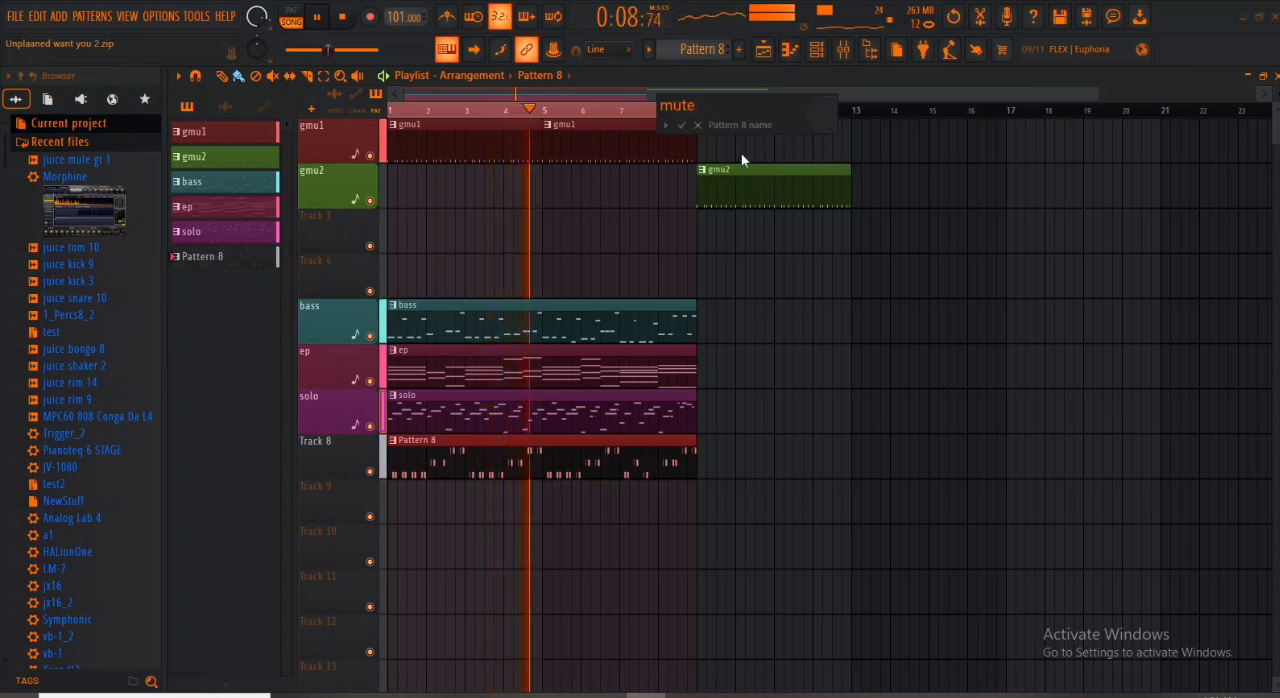
pyautogui.click(838, 112)
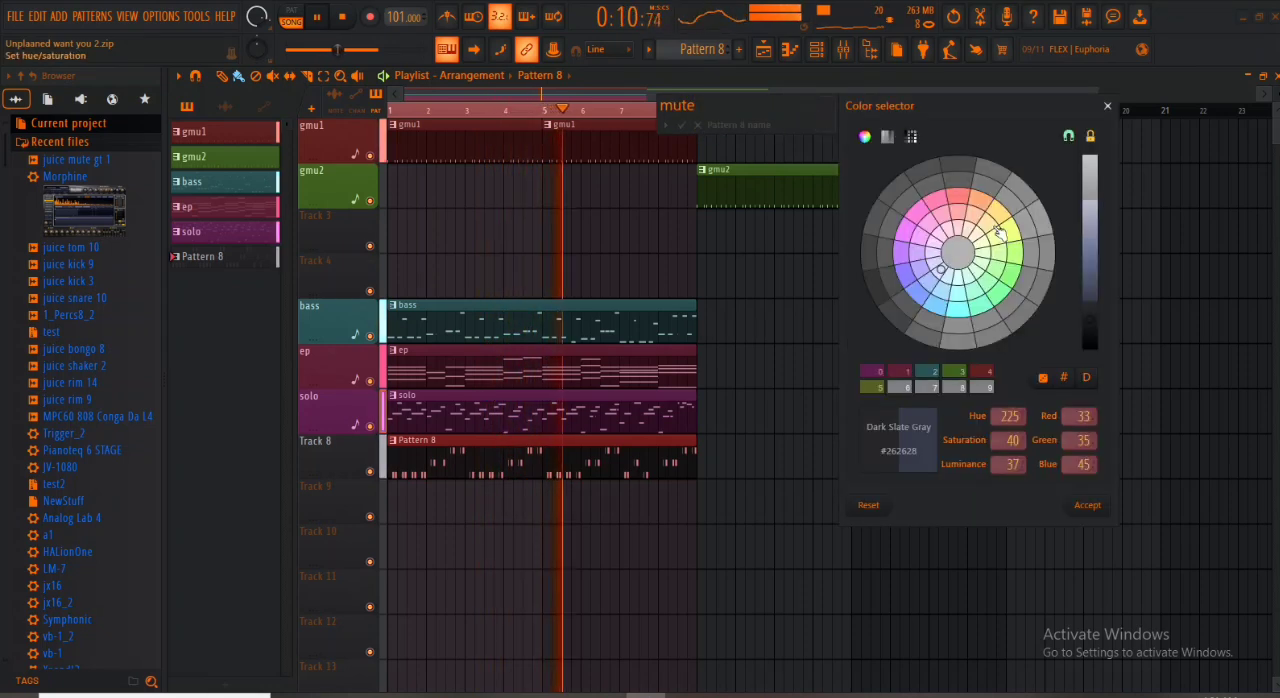
pyautogui.click(1043, 378)
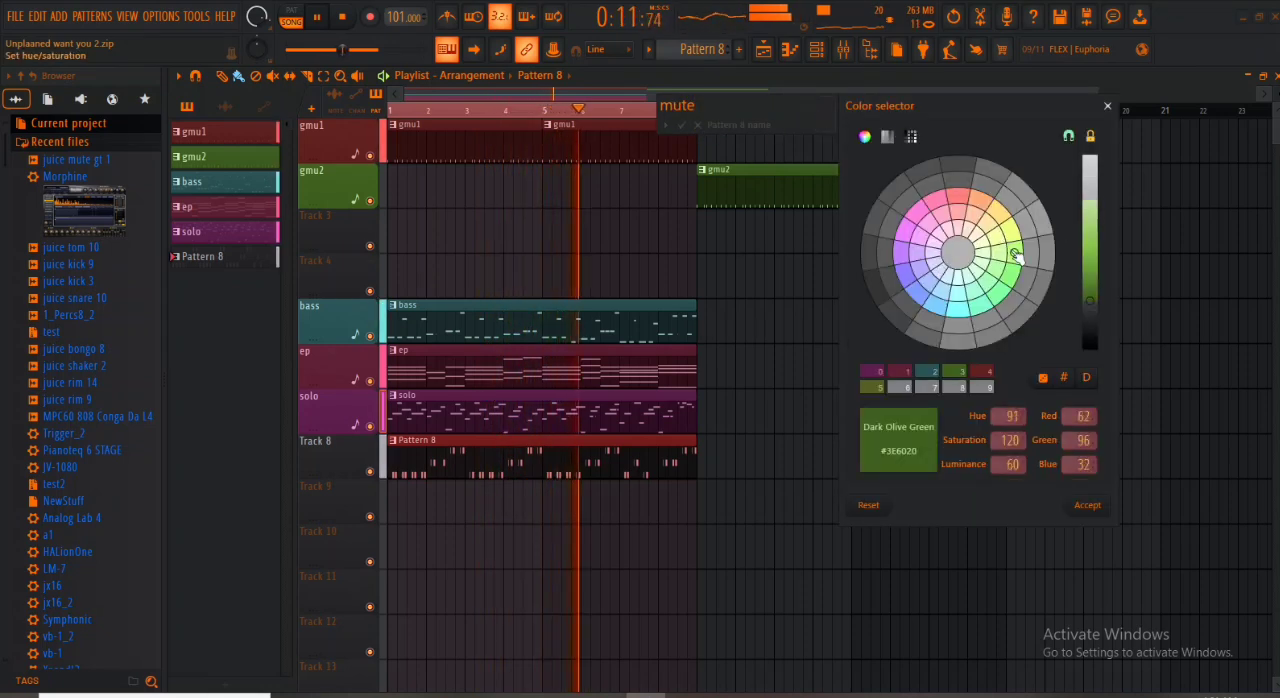
pyautogui.click(918, 292)
pyautogui.click(1087, 507)
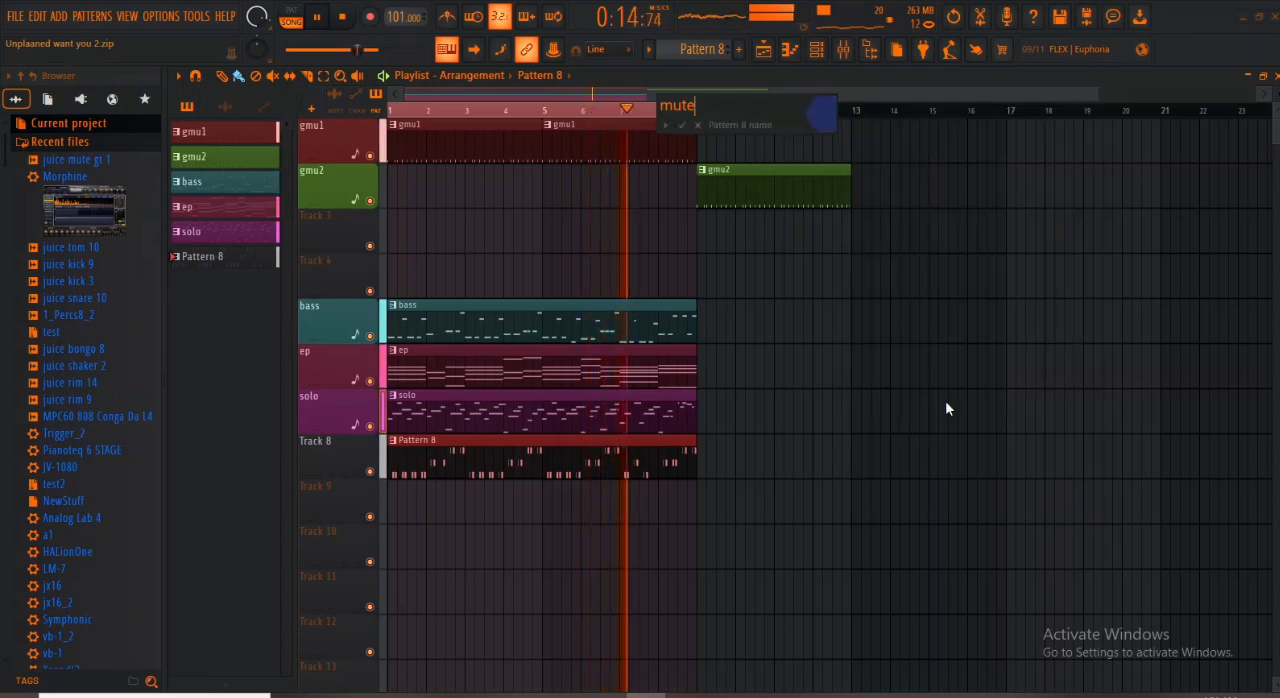
pyautogui.click(680, 124)
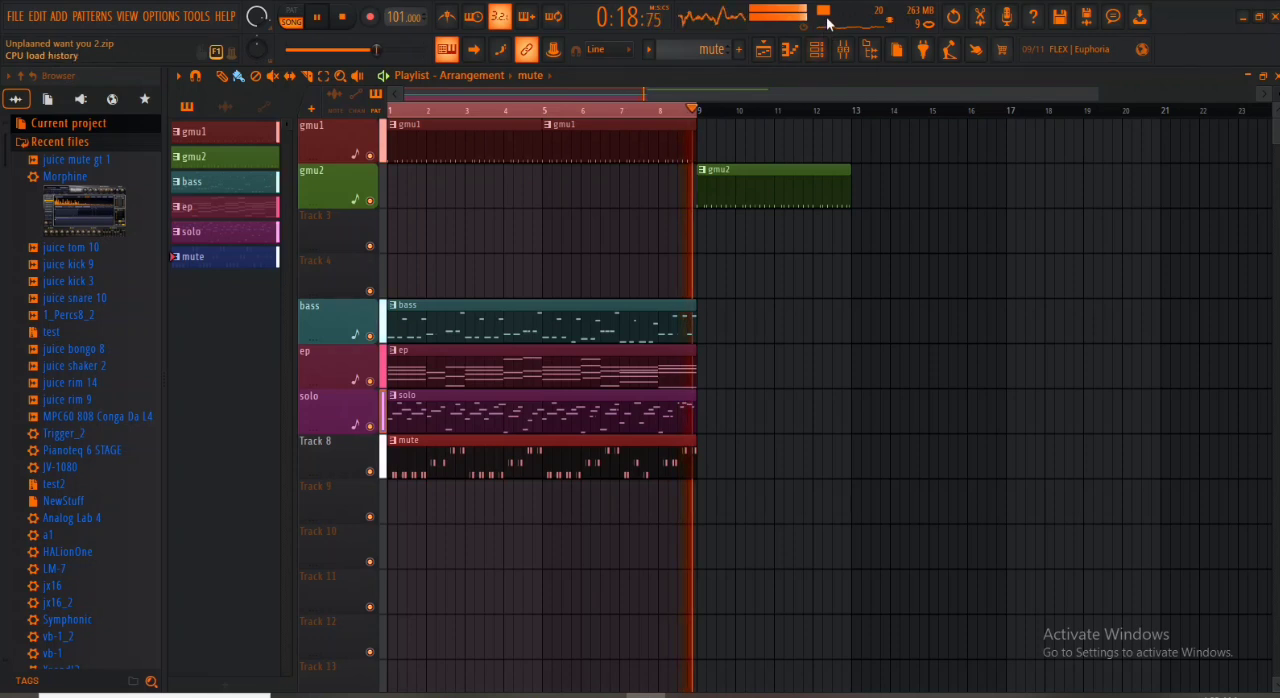
# - Auto-name Track 8 from its mute clip, listen to the arrangement and stop playback
pyautogui.rightClick(336, 449)
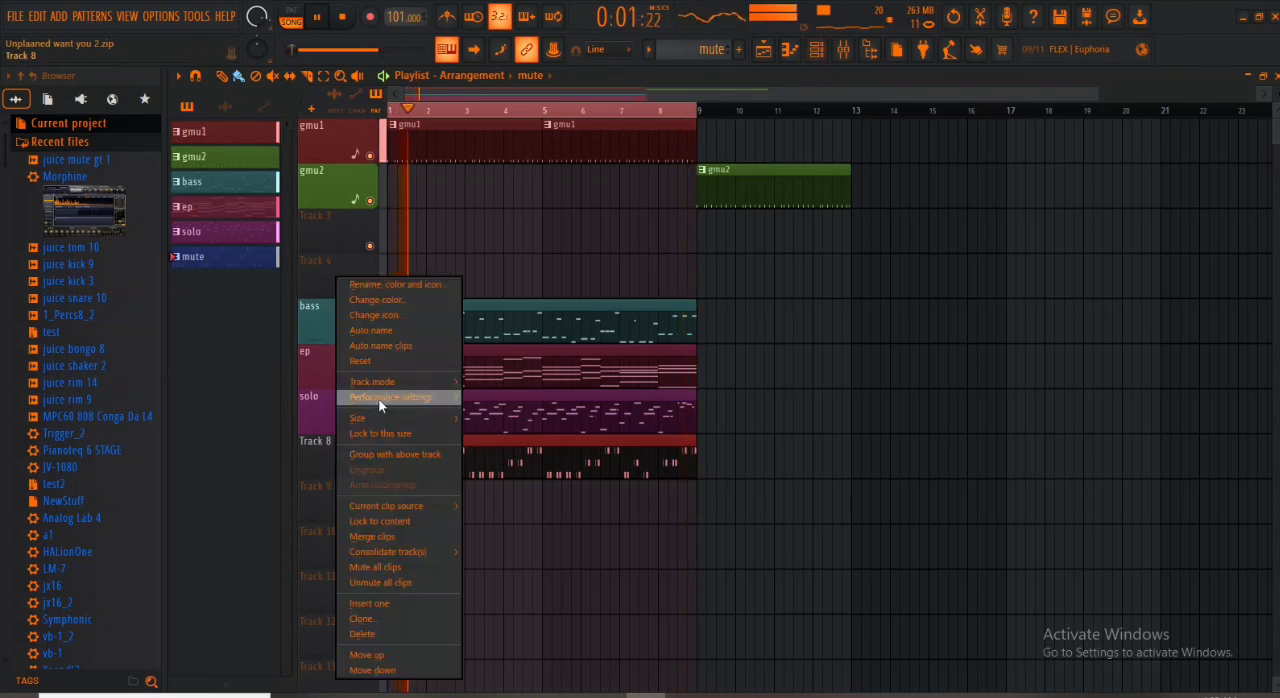
pyautogui.click(397, 331)
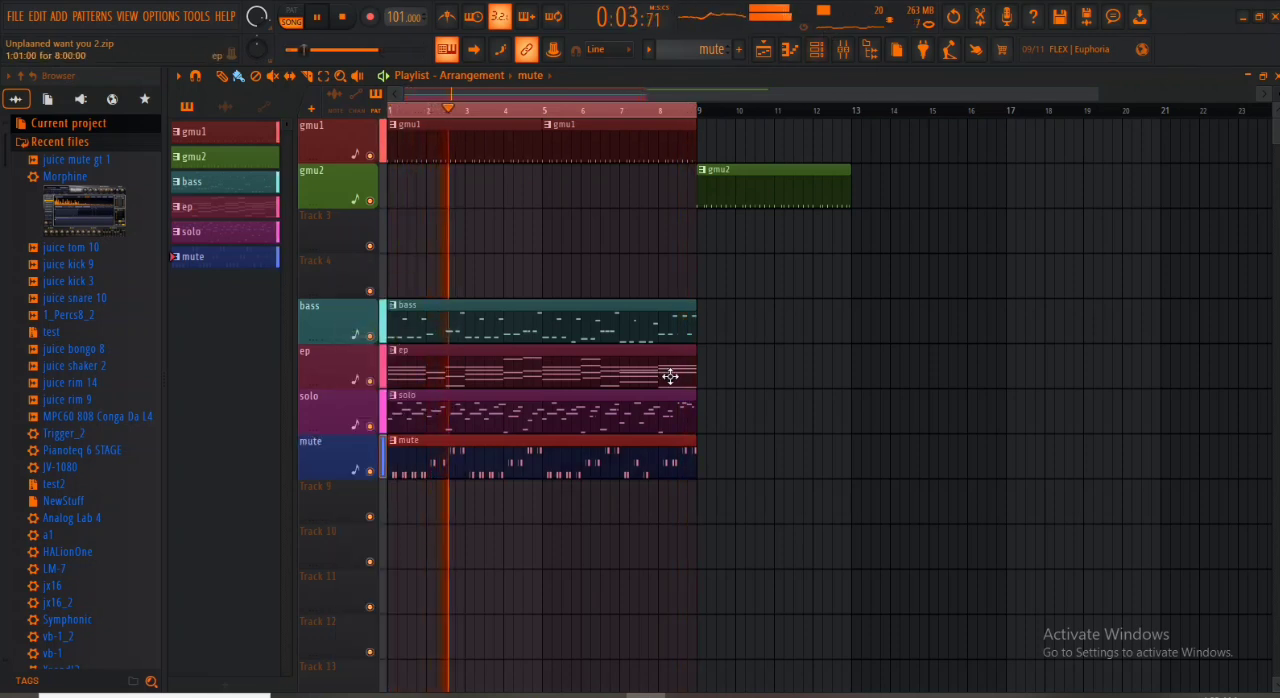
pyautogui.press('space')
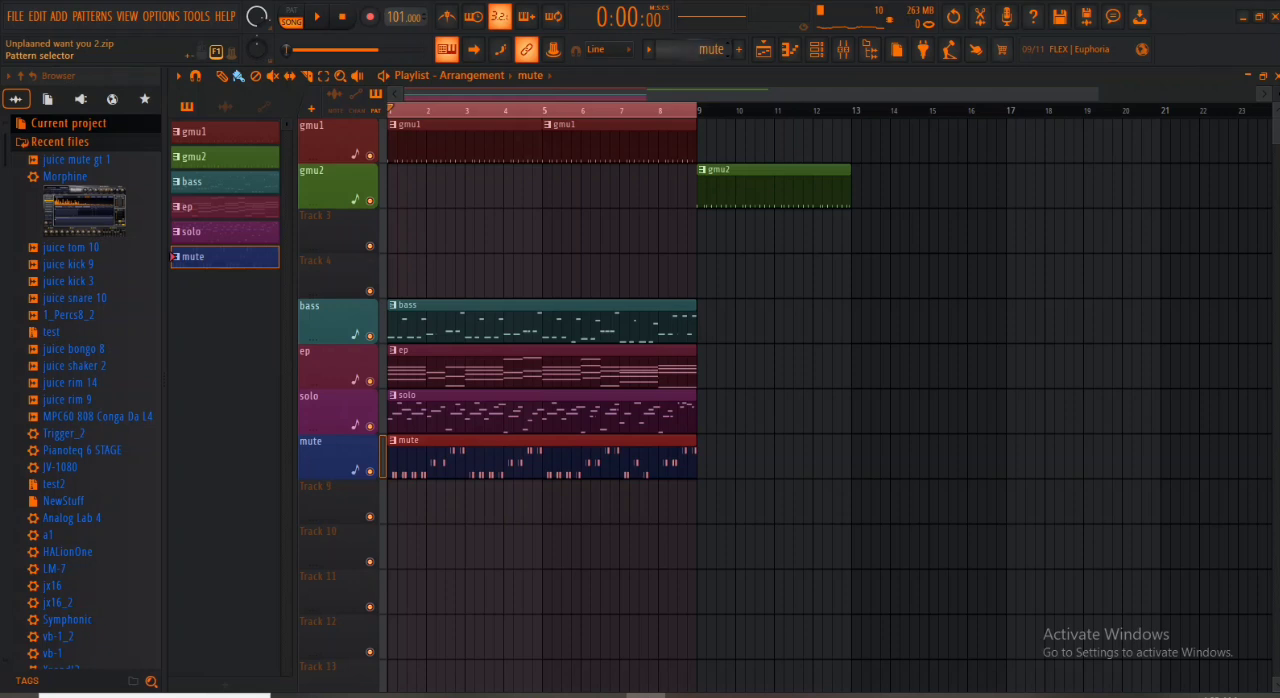
# - Create a new empty pattern, Pattern 9, and place its clip at bar 1 of Track 9
pyautogui.press('F4')
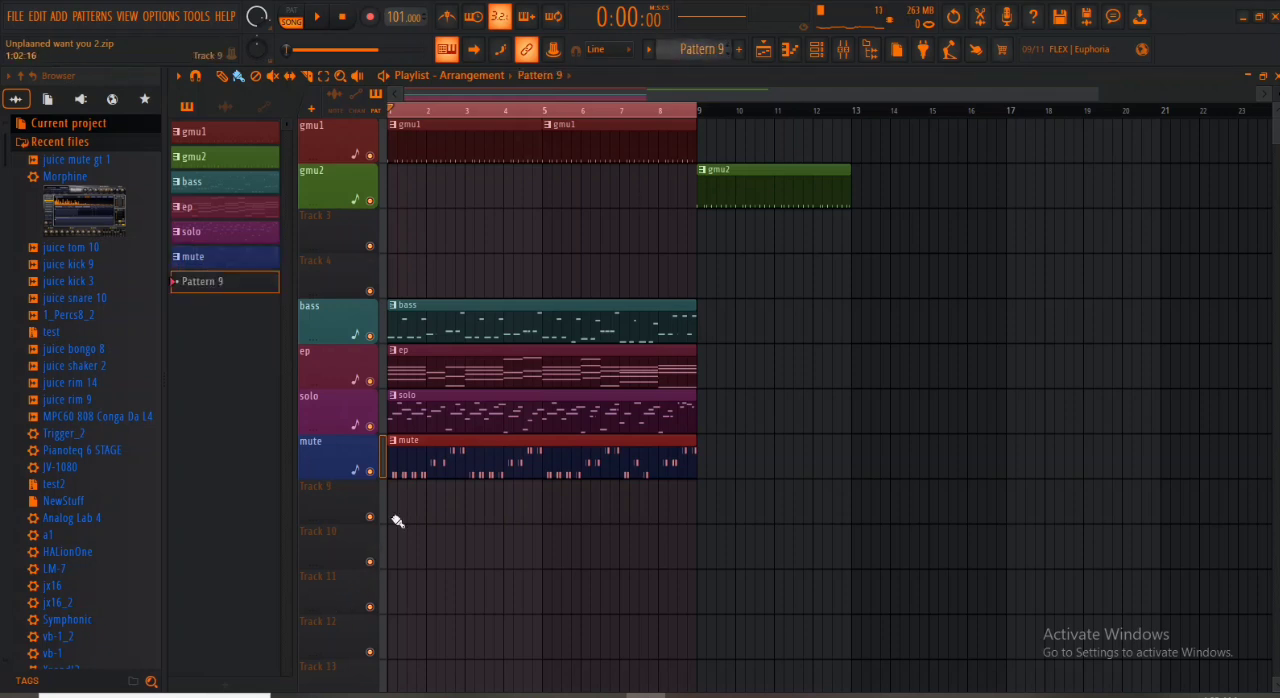
pyautogui.click(398, 511)
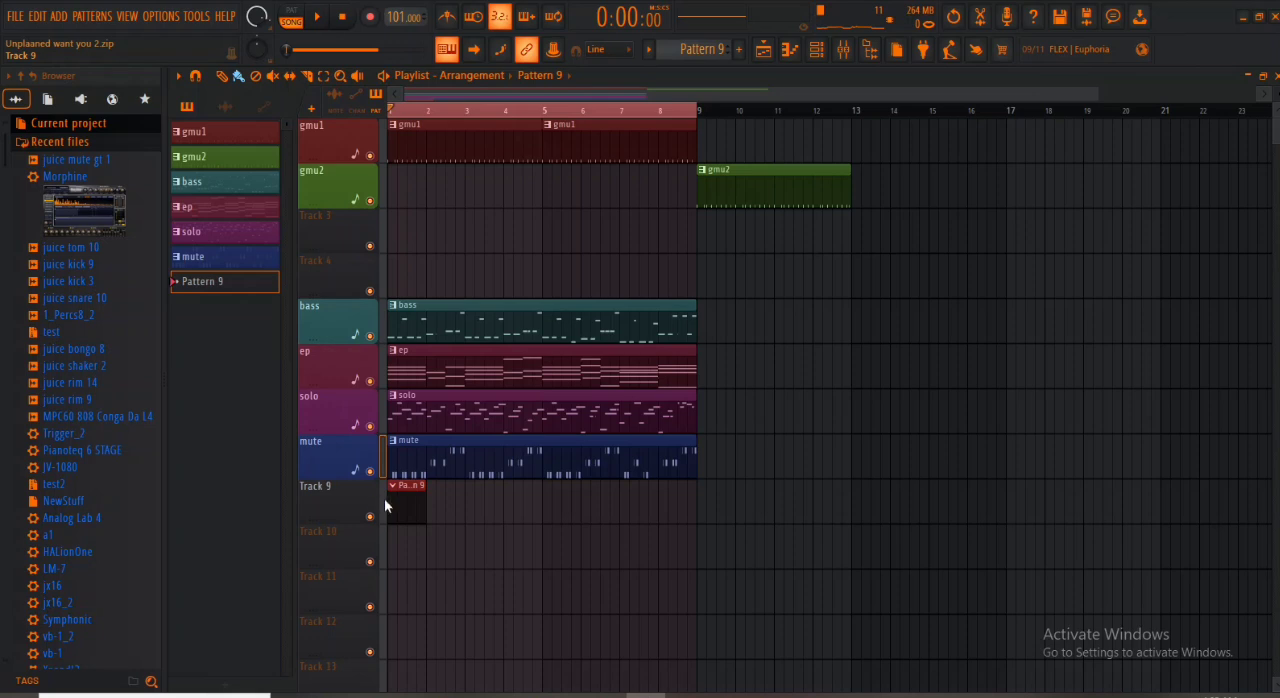
# - Browse the PERCUSSIONS sample folder and audition samples such as BLOCK, BONGO(MUTE) and BOOMIN 808 3 SHORT
pyautogui.scroll(-4, 95, 525)
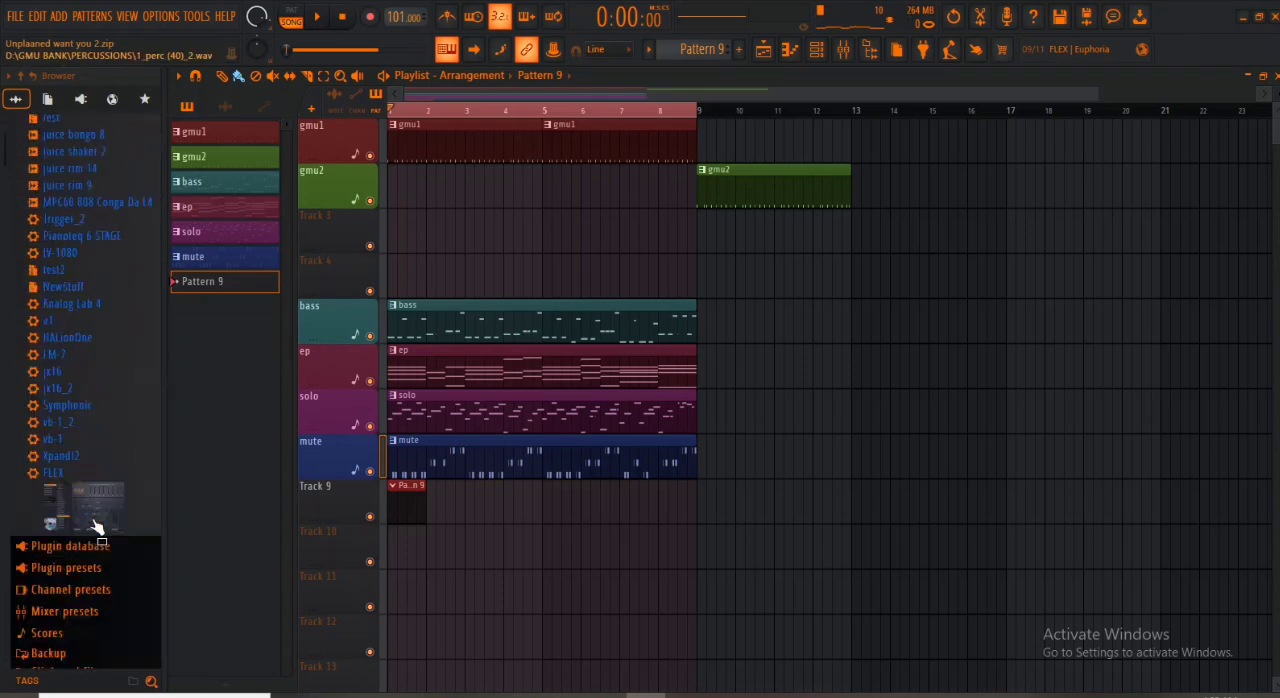
pyautogui.scroll(4, 96, 524)
pyautogui.scroll(-12, 96, 522)
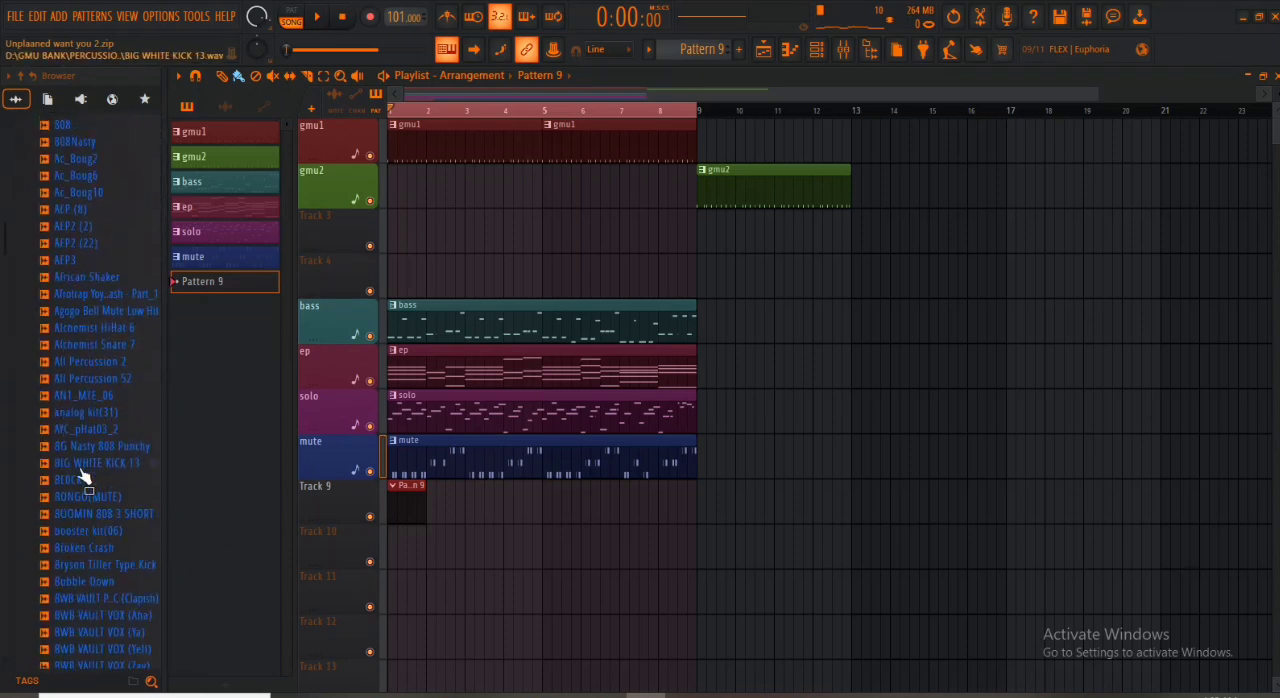
pyautogui.click(78, 482)
pyautogui.click(81, 499)
pyautogui.click(84, 517)
pyautogui.scroll(-4, 84, 520)
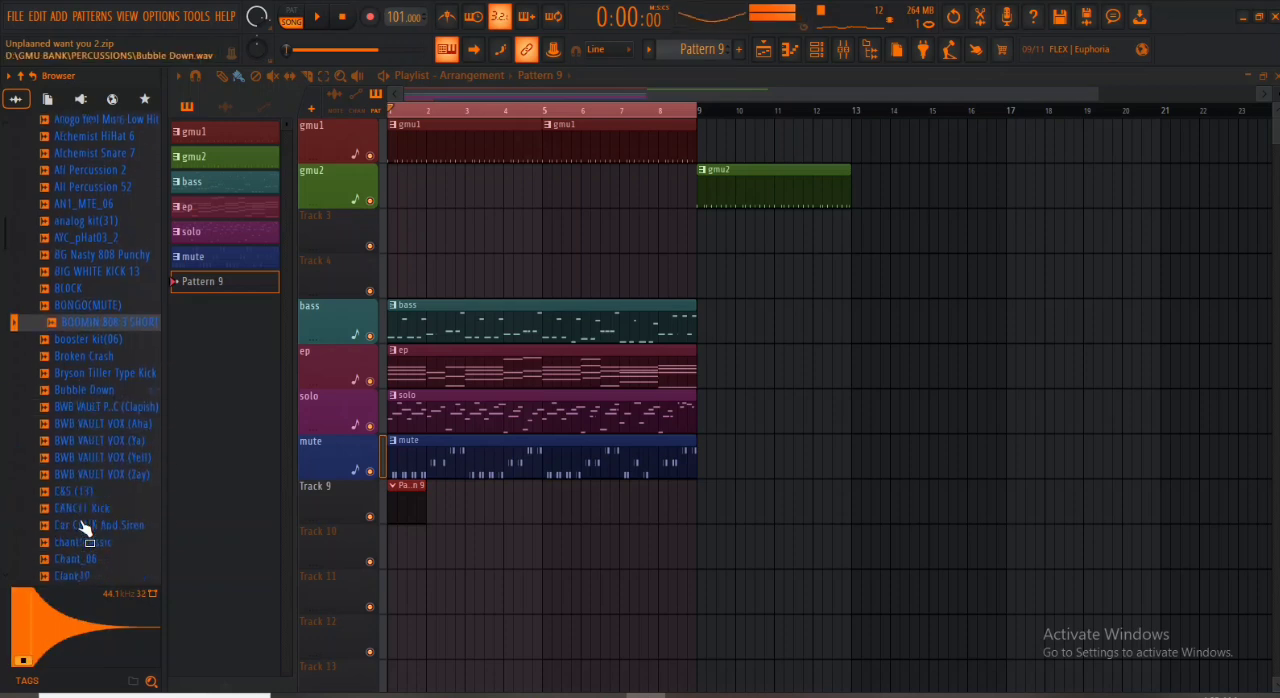
pyautogui.click(84, 466)
pyautogui.click(84, 482)
pyautogui.click(83, 498)
# - Audition the clap, clave and conga samples in the PERCUSSIONS folder, including Clap rev, Clap_06 and the CONGAS3 sounds
pyautogui.scroll(-4, 84, 508)
pyautogui.click(88, 449)
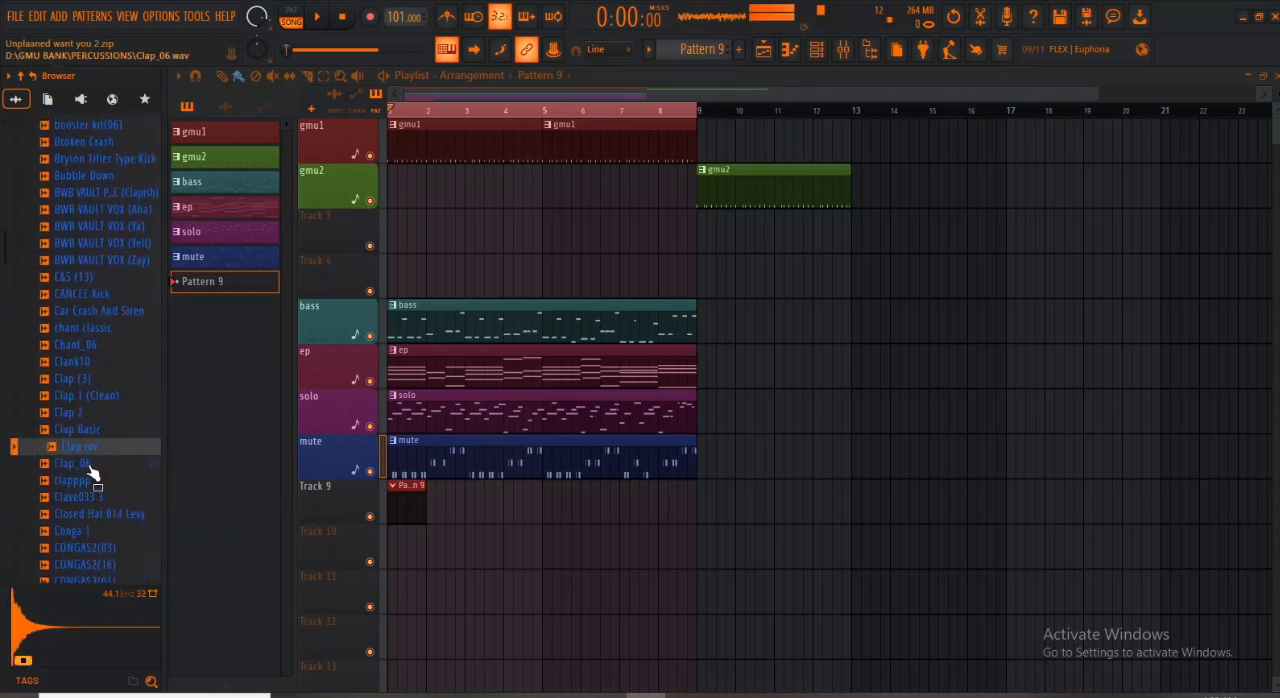
pyautogui.click(88, 466)
pyautogui.click(86, 482)
pyautogui.click(84, 499)
pyautogui.scroll(-2, 86, 496)
pyautogui.click(88, 482)
pyautogui.click(87, 500)
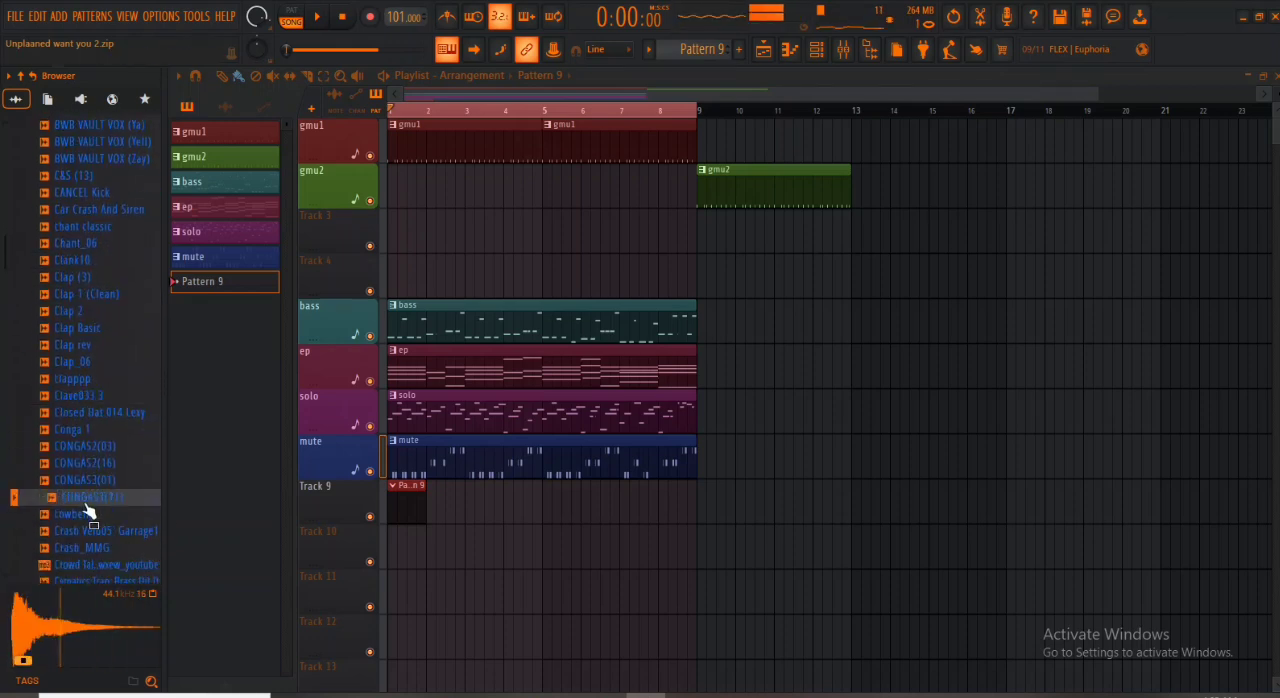
# - Audition further percussion samples, including Gun Cockback (1), Gunshot 2, Ice Hat 1 and HDJ_CSL_13
pyautogui.scroll(-4, 90, 492)
pyautogui.click(92, 482)
pyautogui.click(94, 499)
pyautogui.scroll(-4, 96, 508)
pyautogui.click(99, 466)
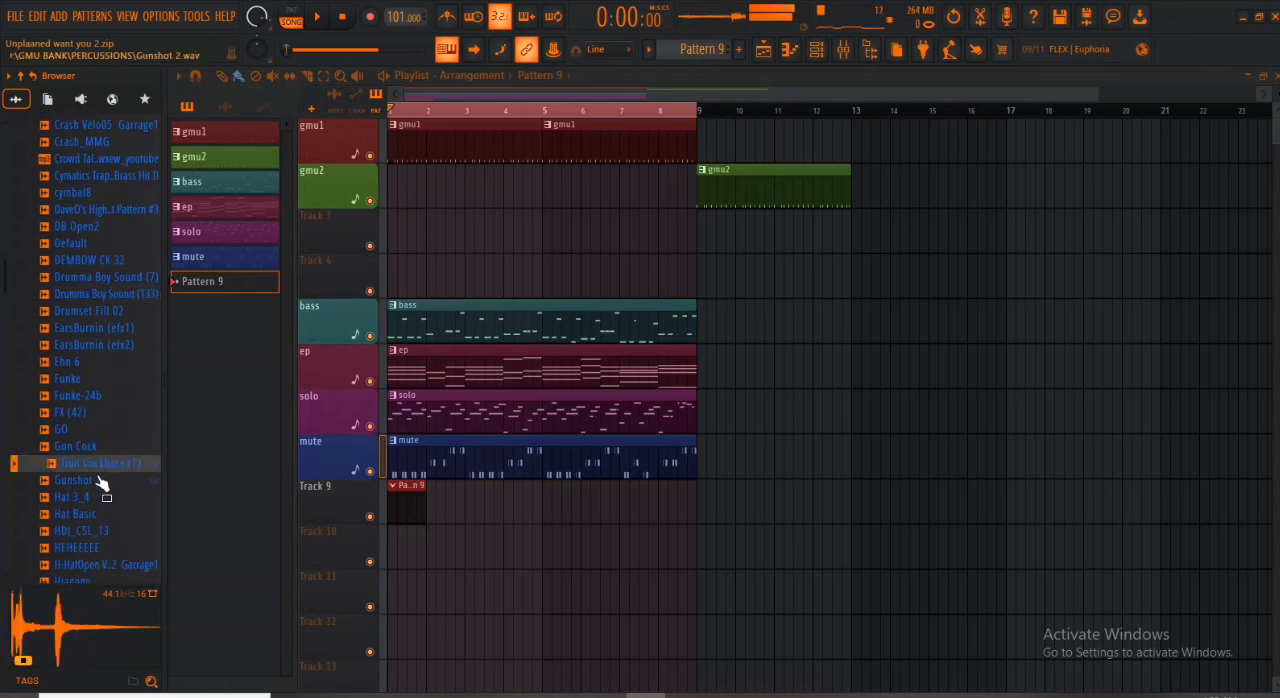
pyautogui.click(101, 482)
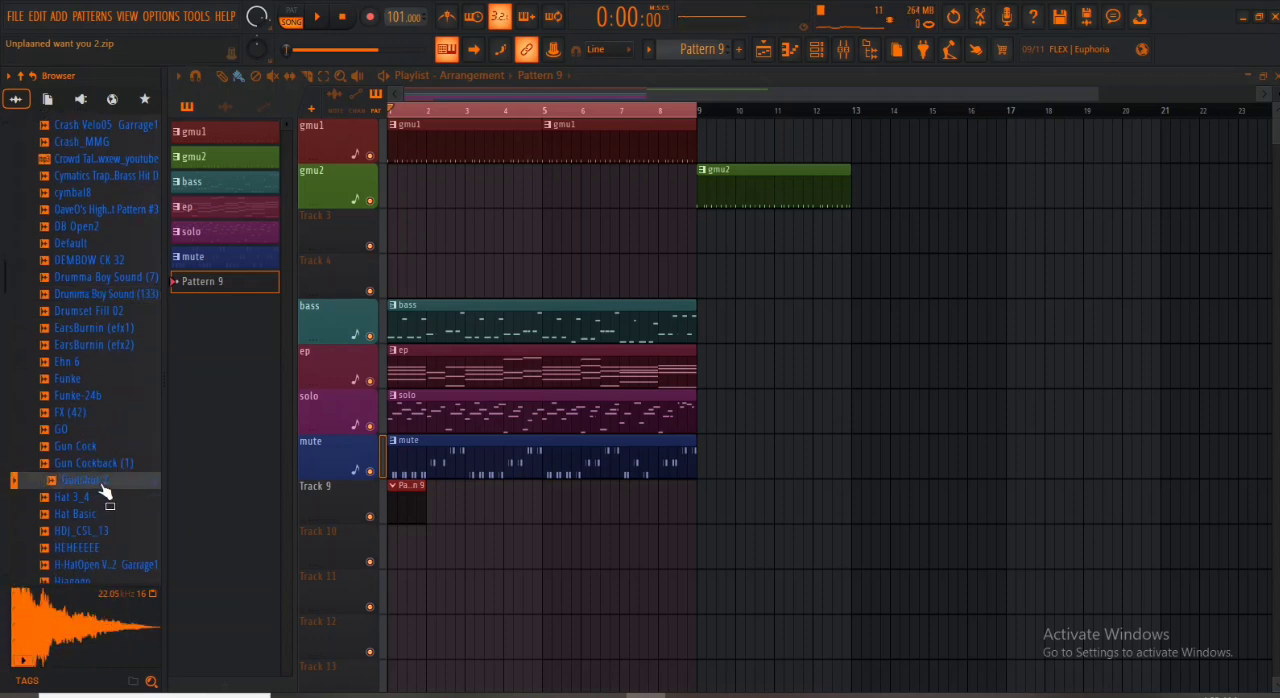
pyautogui.scroll(-4, 105, 492)
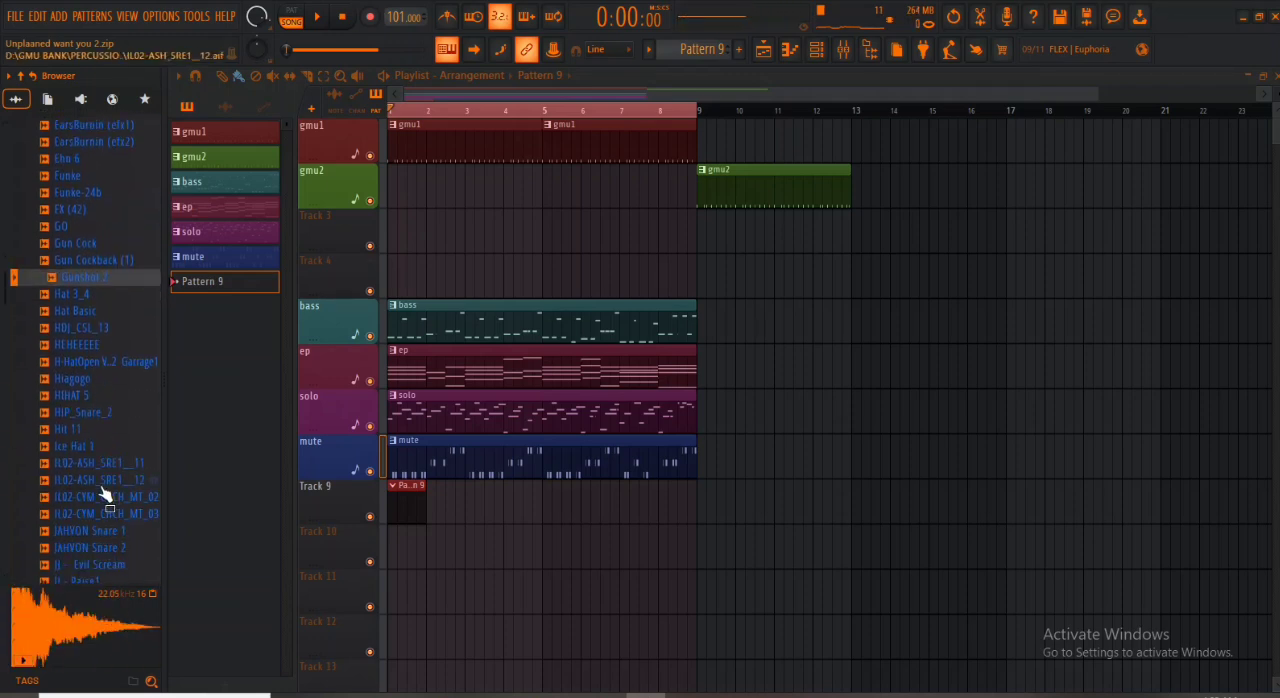
pyautogui.click(72, 446)
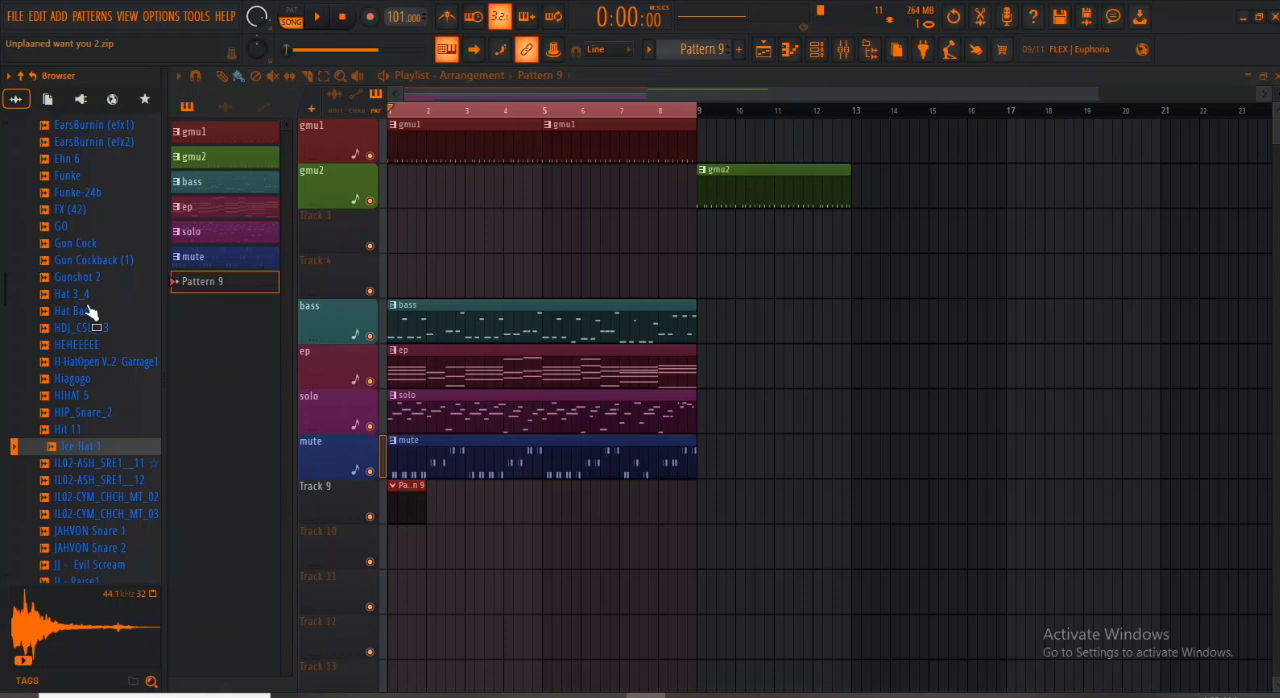
pyautogui.click(76, 335)
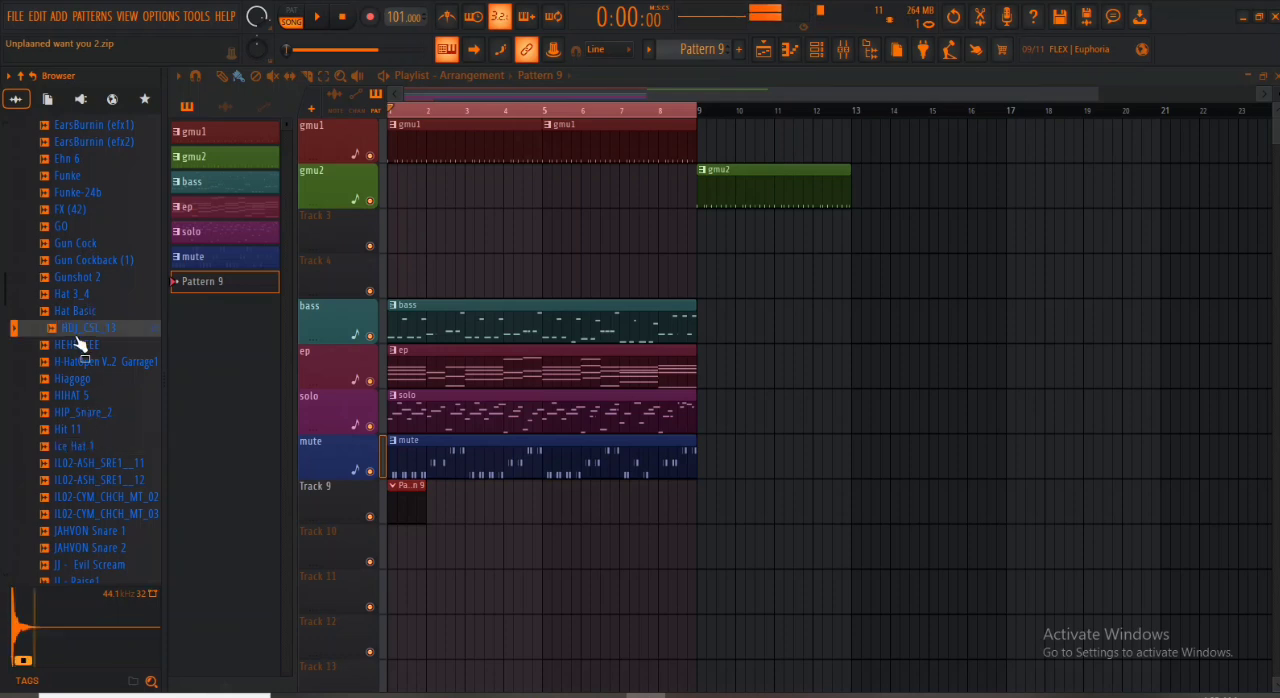
# - Audition the KSHMR samples in the PERCUSSIONS folder, including the clap, short sweep and shaker sounds, followed by KU Kick 22 and Lasisi
pyautogui.scroll(-8, 78, 340)
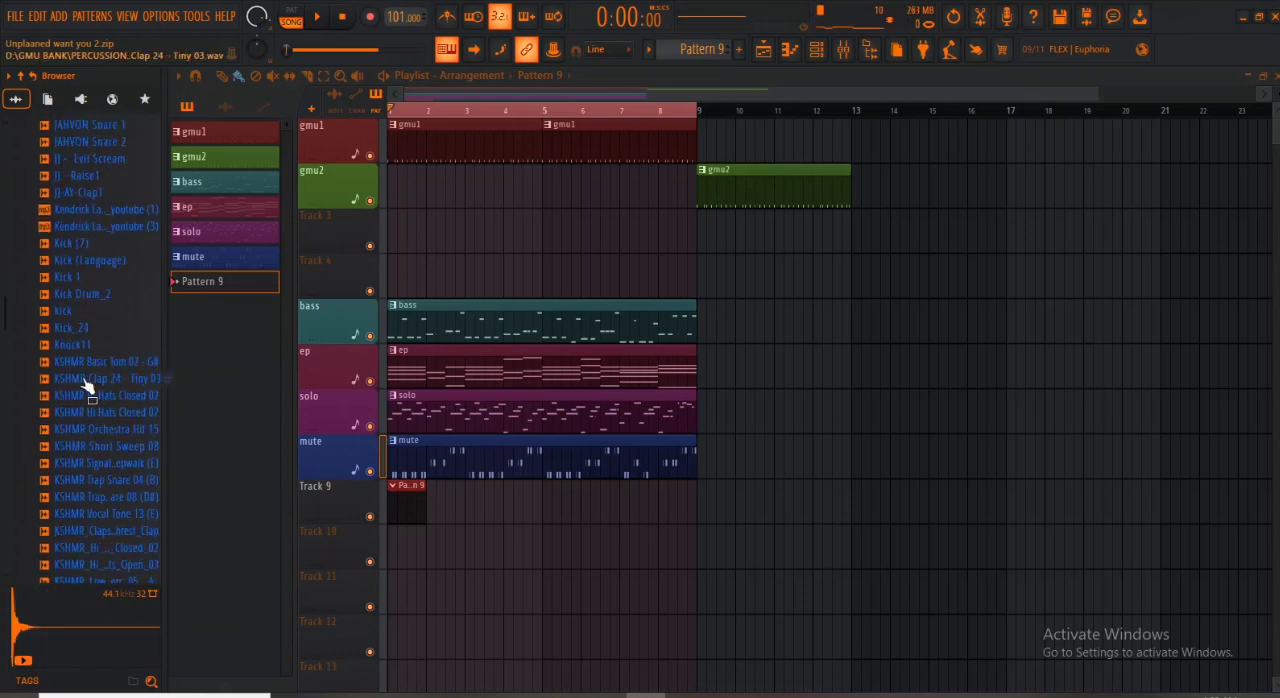
pyautogui.click(82, 380)
pyautogui.click(86, 397)
pyautogui.click(96, 445)
pyautogui.scroll(-4, 98, 446)
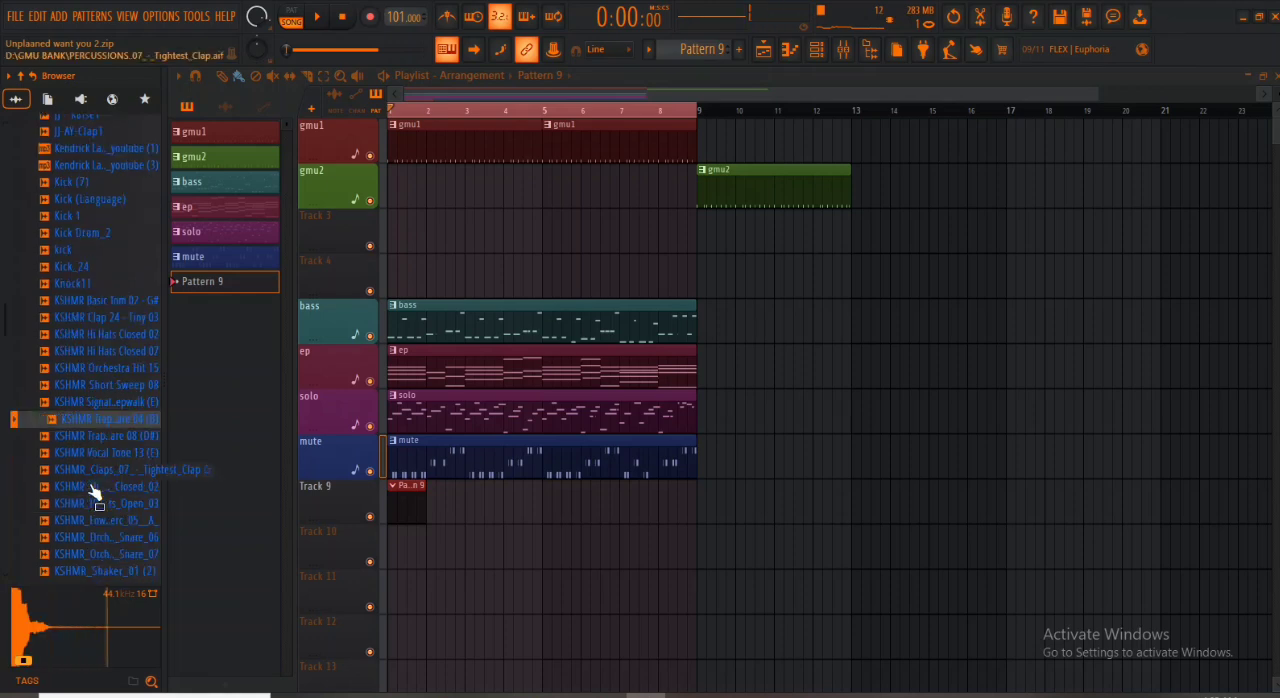
pyautogui.click(97, 436)
pyautogui.click(97, 446)
pyautogui.click(80, 410)
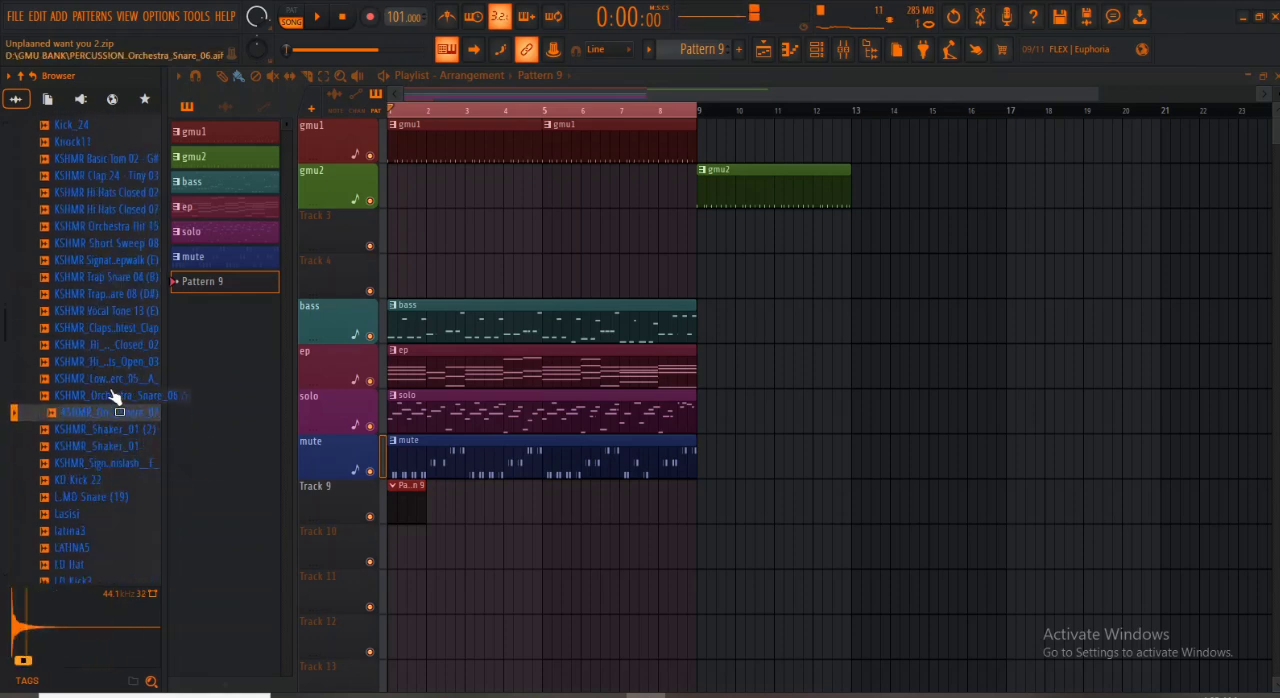
pyautogui.click(100, 446)
pyautogui.click(86, 481)
pyautogui.click(80, 515)
pyautogui.scroll(-4, 86, 500)
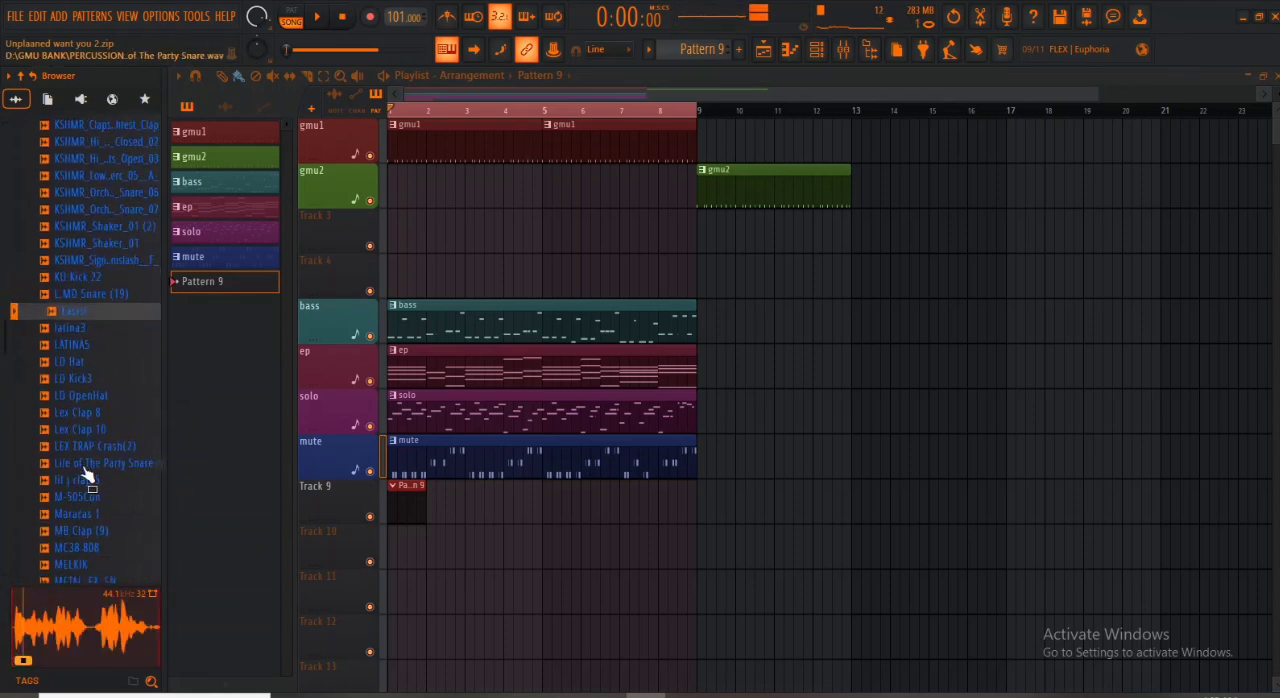
# - Audition the next percussion samples, including LEX TRAP Crash(2), Lex Clap 10, M-505Con, Maracas 1, MB Clap (9) and New R&B Rim
pyautogui.click(94, 446)
pyautogui.click(98, 429)
pyautogui.click(86, 497)
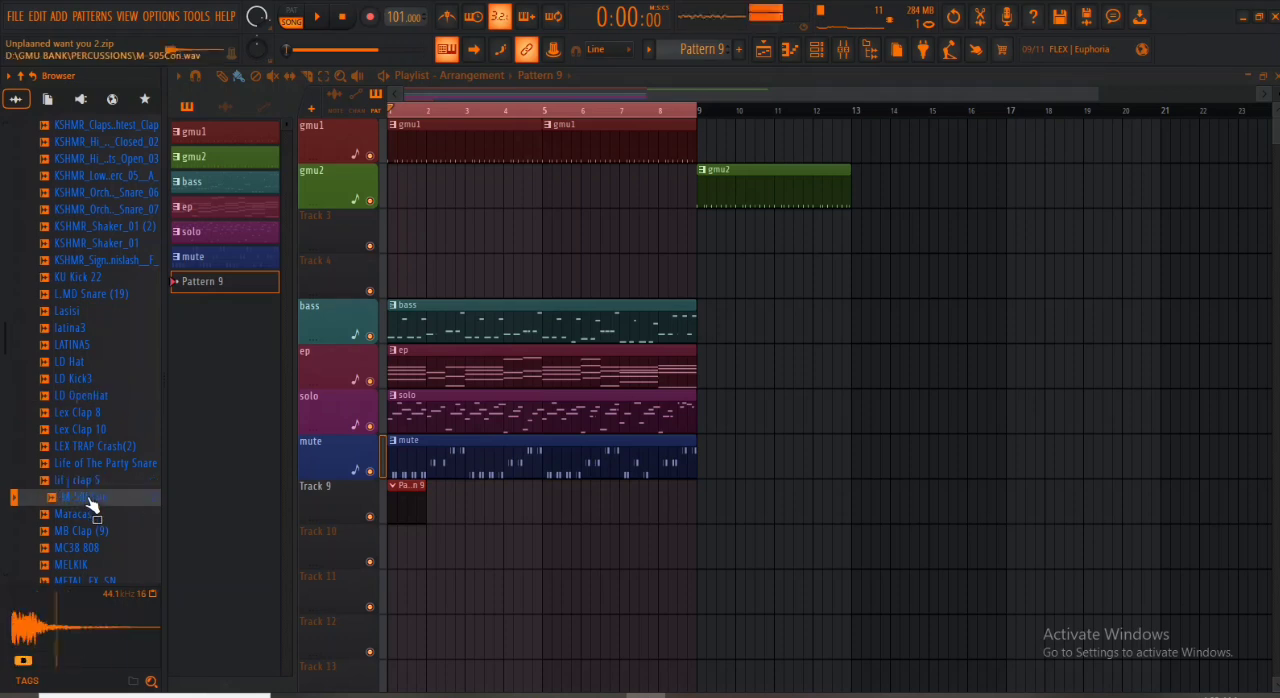
pyautogui.click(88, 514)
pyautogui.click(88, 531)
pyautogui.click(88, 514)
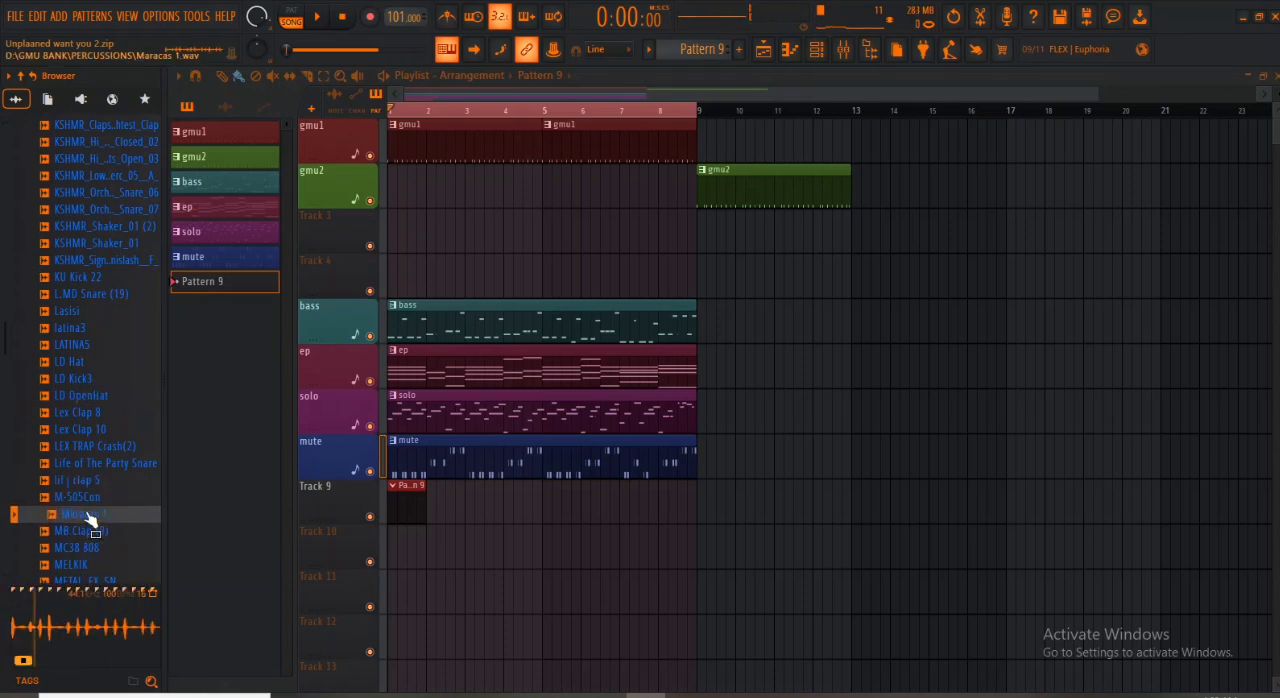
pyautogui.scroll(-4, 88, 510)
pyautogui.click(86, 480)
pyautogui.click(84, 463)
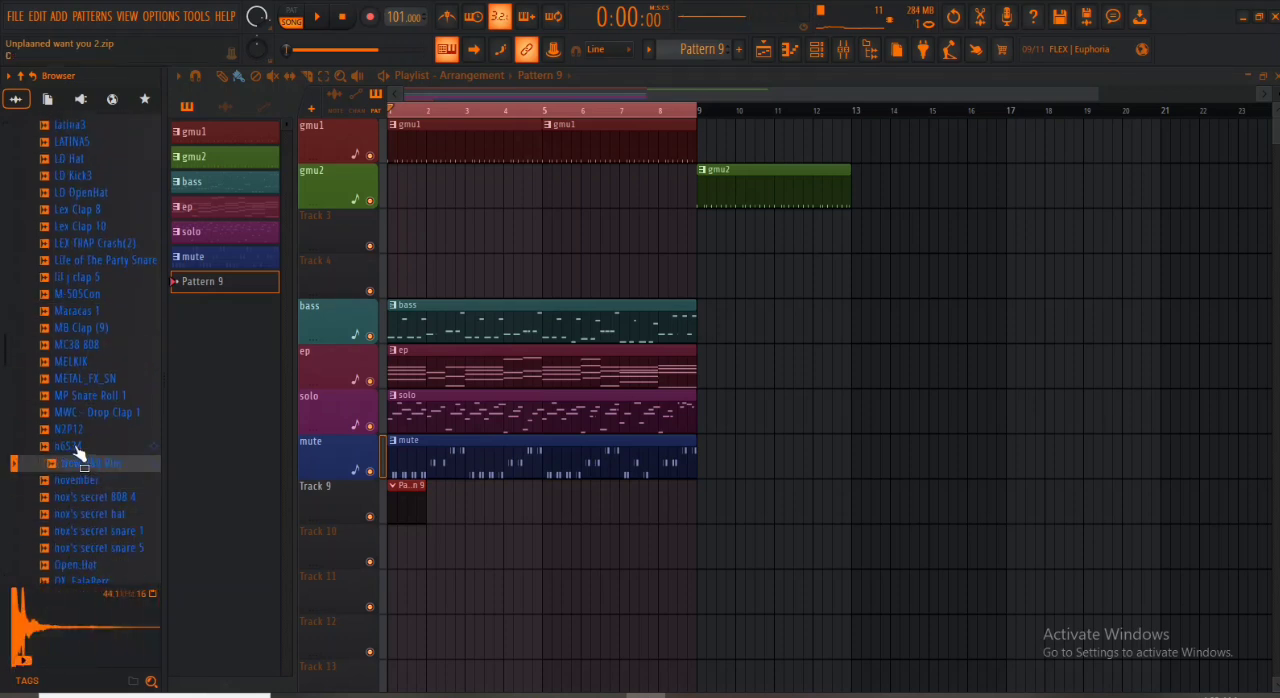
# - Audition n6534, the nox's secret hat and snares, Pattern 18 and 18_2, P2 and the OX percussion samples
pyautogui.click(78, 447)
pyautogui.click(90, 516)
pyautogui.click(90, 532)
pyautogui.click(88, 548)
pyautogui.scroll(-4, 89, 548)
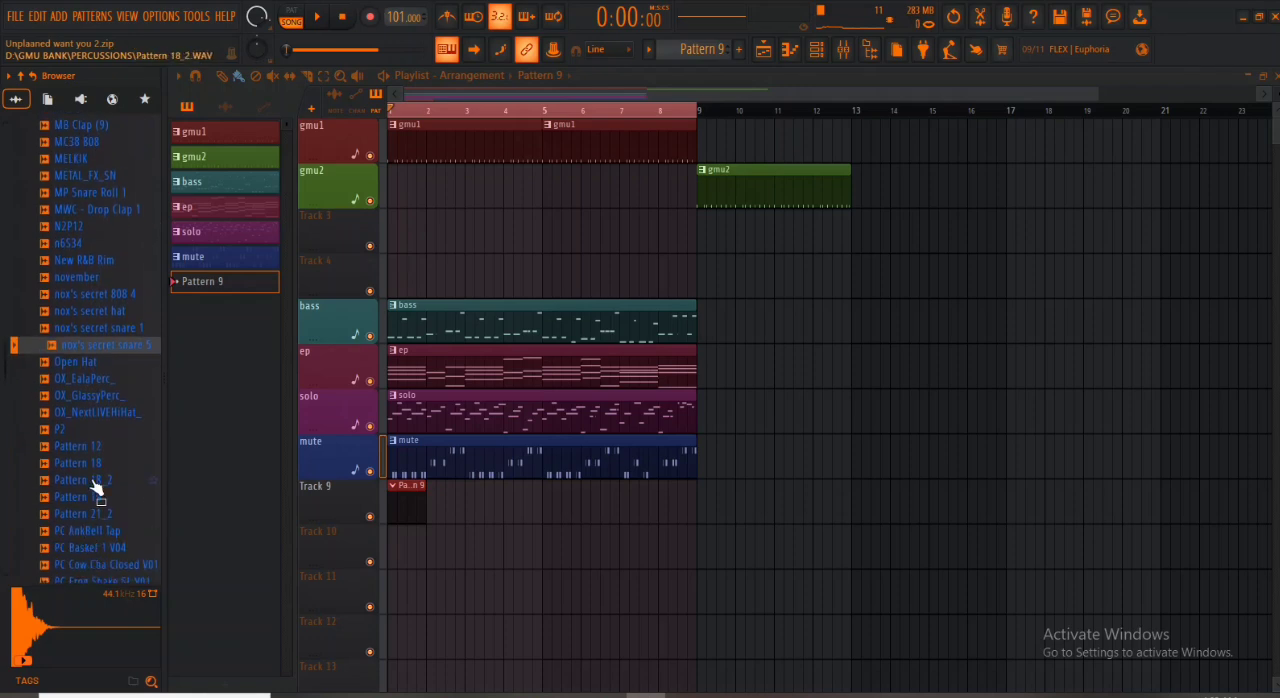
pyautogui.click(92, 480)
pyautogui.click(92, 463)
pyautogui.click(89, 429)
pyautogui.click(88, 412)
pyautogui.click(88, 396)
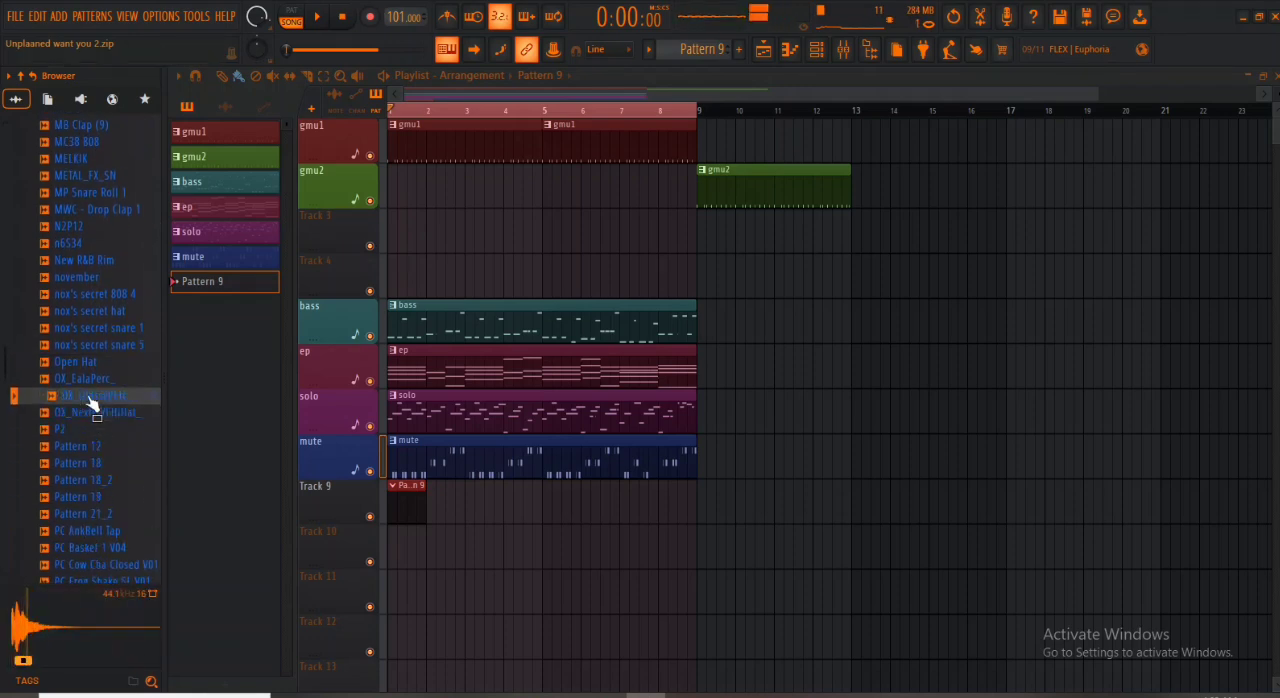
# - Audition the shaker samples Shaker Krypt 2 and shkr, plus SKTSETLEV2, Slow Knock, Snare (3) and Snare 2_M
pyautogui.scroll(-8, 90, 403)
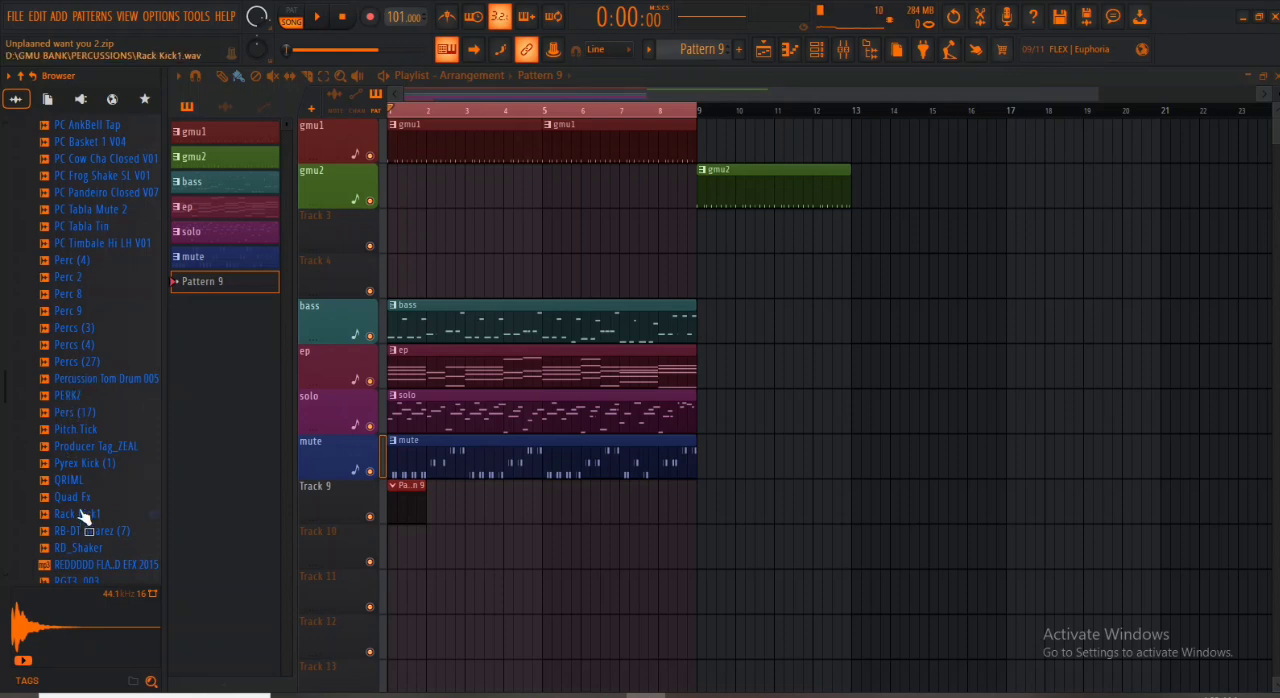
pyautogui.moveTo(88, 520); pyautogui.dragTo(95, 343)
pyautogui.scroll(-6, 93, 345)
pyautogui.click(86, 366)
pyautogui.click(83, 396)
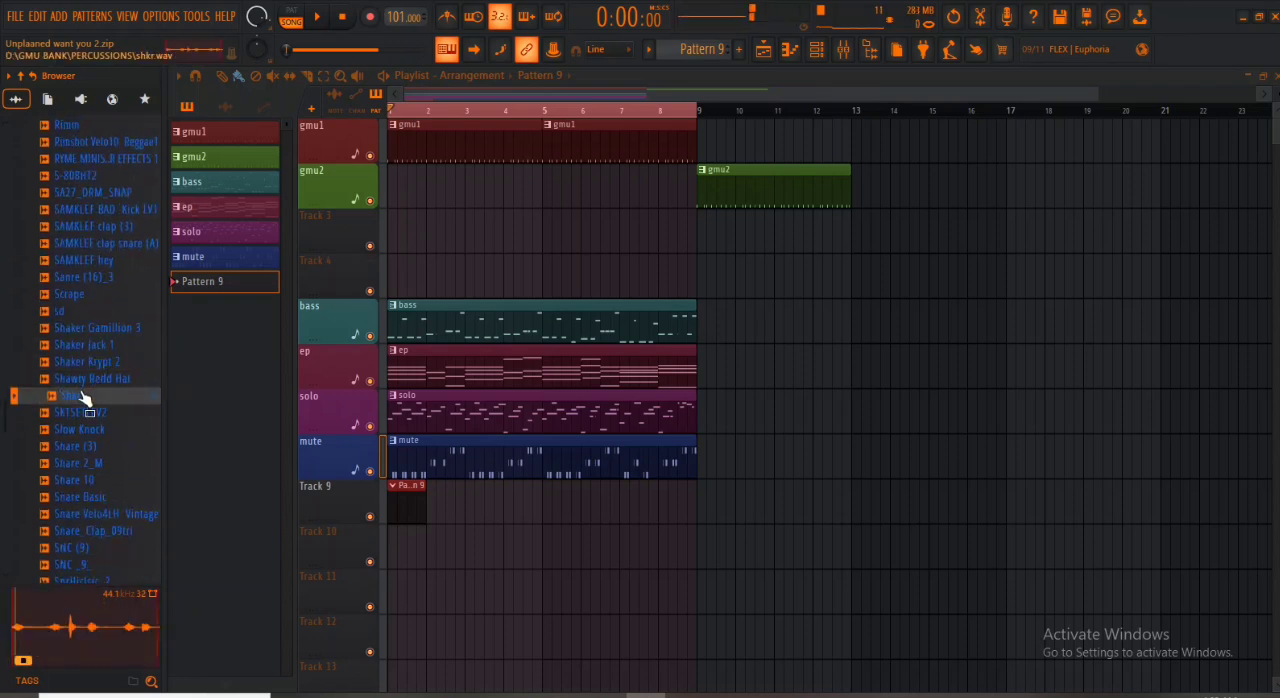
pyautogui.click(82, 412)
pyautogui.click(84, 429)
pyautogui.click(85, 446)
pyautogui.click(85, 463)
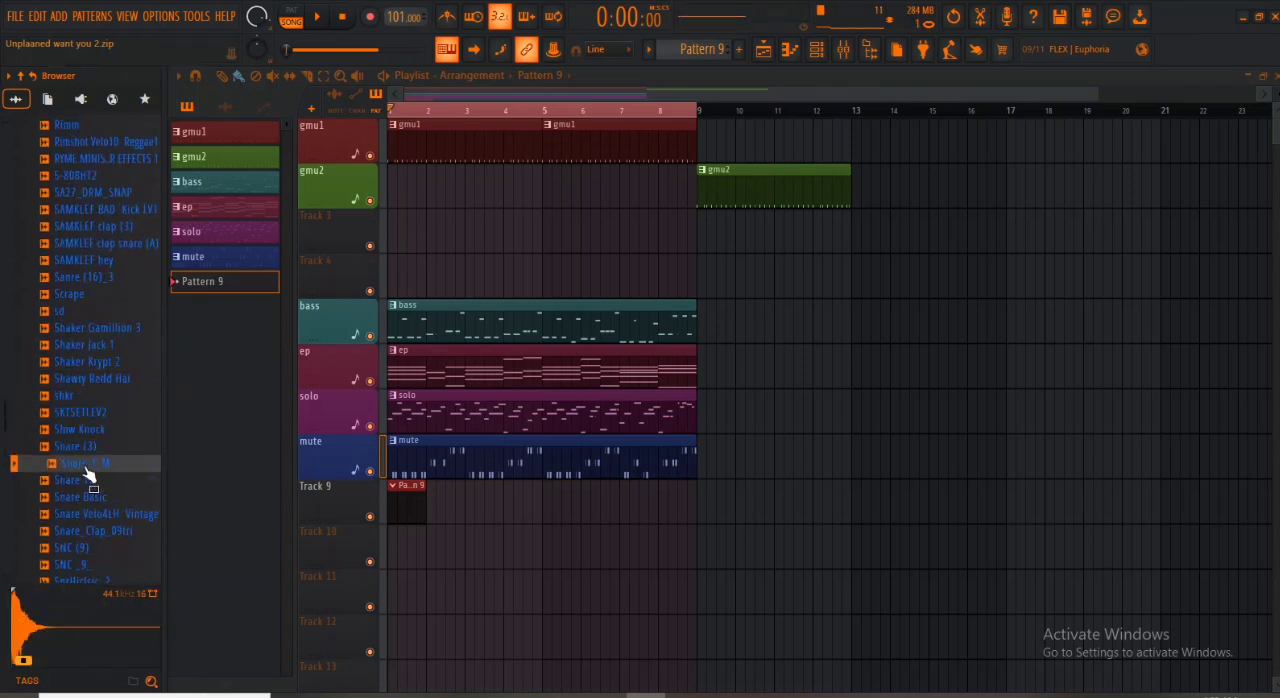
# - Audition Snare 10, Snare Velo4LH Vintage, Snare_Clap_09tri, Sound (115), spinz 808 and the hat samples after them
pyautogui.click(85, 480)
pyautogui.click(85, 514)
pyautogui.click(85, 531)
pyautogui.scroll(-2, 85, 550)
pyautogui.click(80, 498)
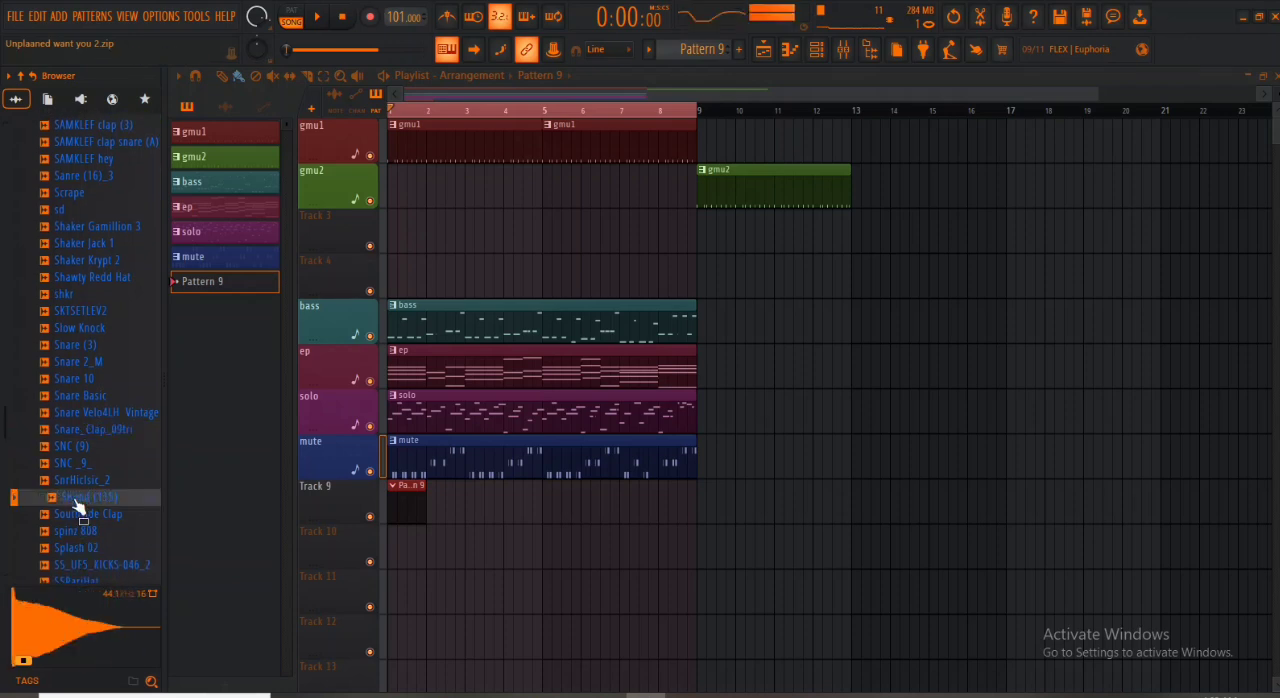
pyautogui.click(79, 532)
pyautogui.scroll(-6, 80, 544)
pyautogui.click(84, 446)
pyautogui.click(80, 415)
pyautogui.click(77, 397)
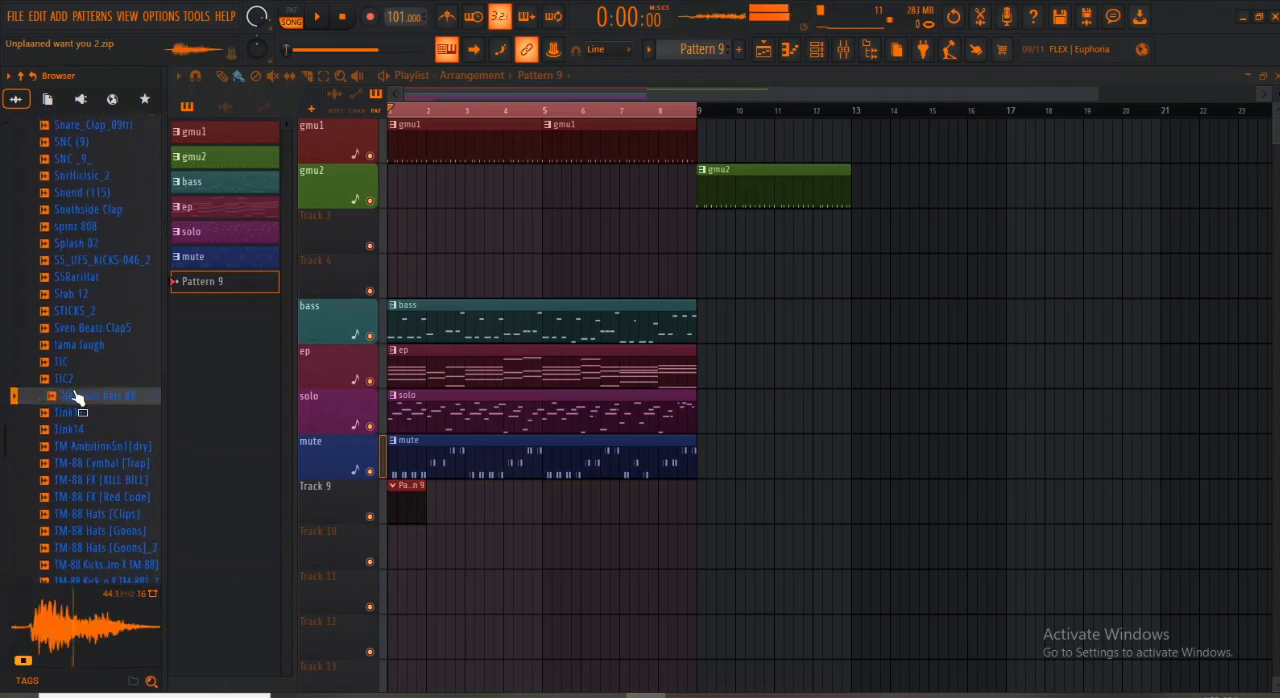
# - Audition TIC2, TIC, Sven Beatz Clap5, Tink14, TM-88 Cymbal [Trap] and TM-88 FX [KILL BILL]
pyautogui.click(75, 379)
pyautogui.click(76, 362)
pyautogui.click(82, 329)
pyautogui.click(98, 429)
pyautogui.click(107, 463)
pyautogui.click(107, 481)
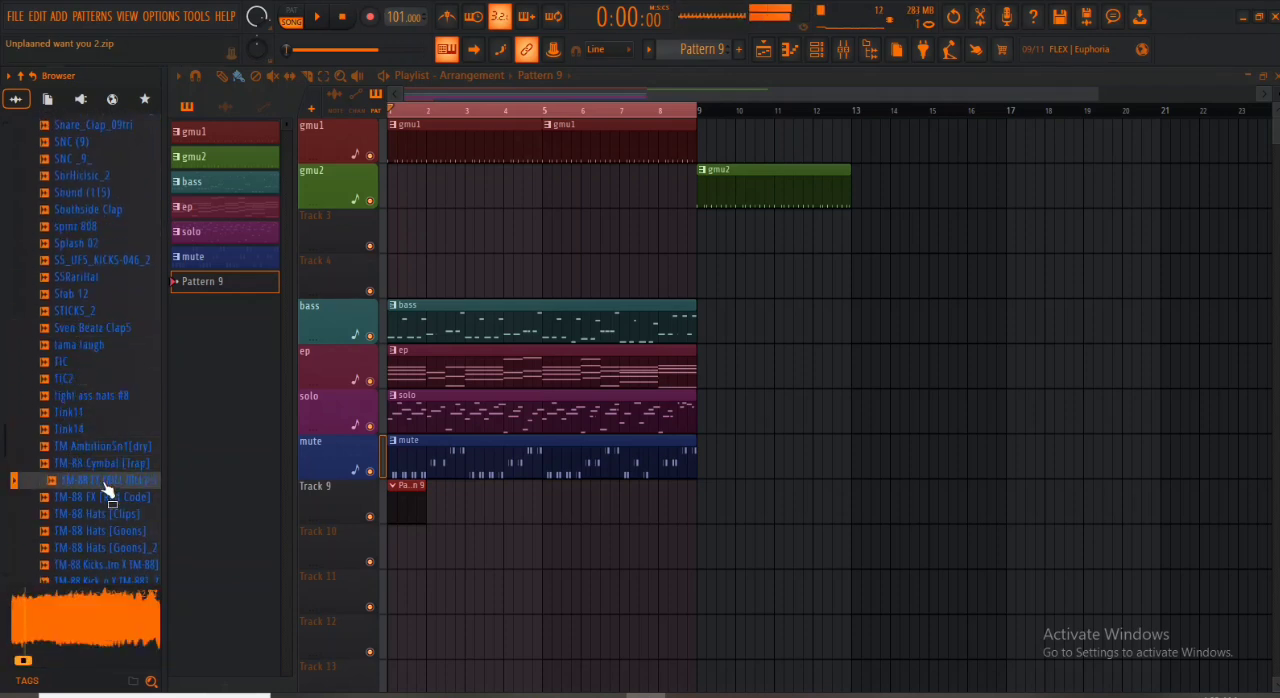
pyautogui.scroll(-2, 107, 493)
pyautogui.scroll(-2, 107, 490)
# - Audition the tom samples Tom mid Velo1 Vintage_2, Tom_02_eLAB, Tom1 and tom1_2, and the Tribal-Rims sounds
pyautogui.click(108, 449)
pyautogui.click(108, 464)
pyautogui.click(106, 481)
pyautogui.click(103, 498)
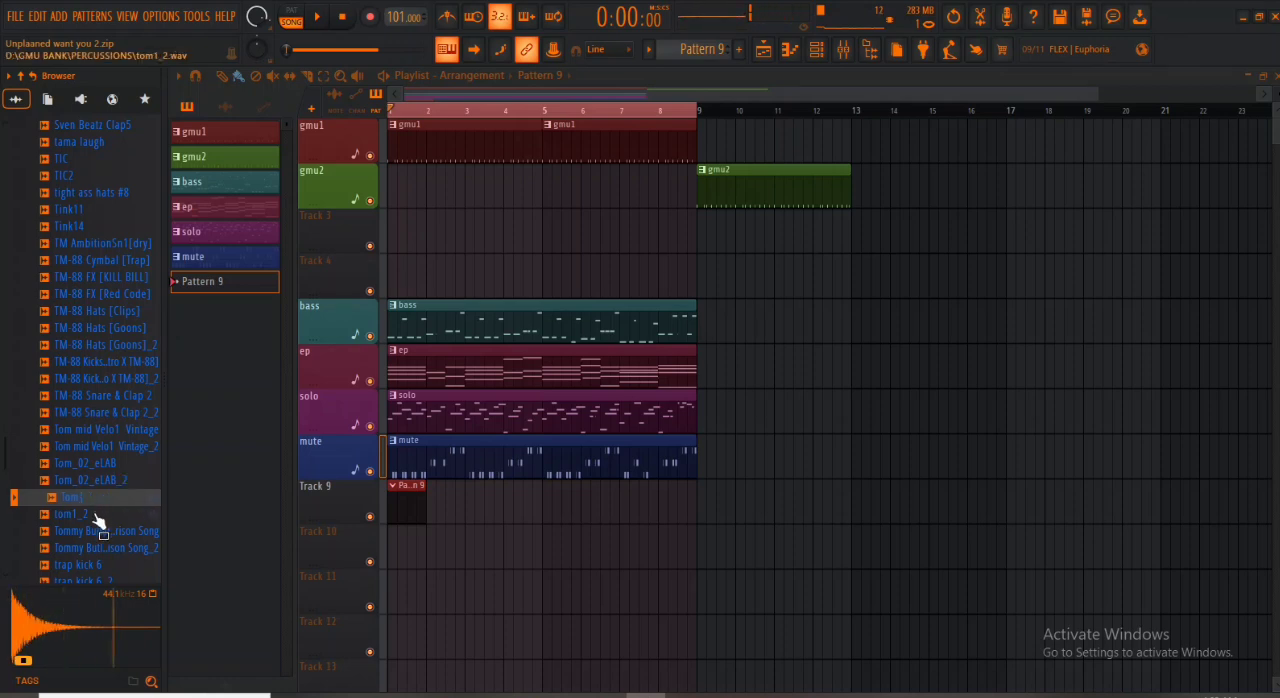
pyautogui.click(96, 515)
pyautogui.scroll(-4, 97, 519)
pyautogui.click(97, 484)
pyautogui.click(96, 502)
pyautogui.click(97, 517)
# - Audition VEDM Closed Hihat 019_2 and the VE_BD and VE_CL samples in the PERCUSSIONS folder
pyautogui.scroll(-4, 98, 516)
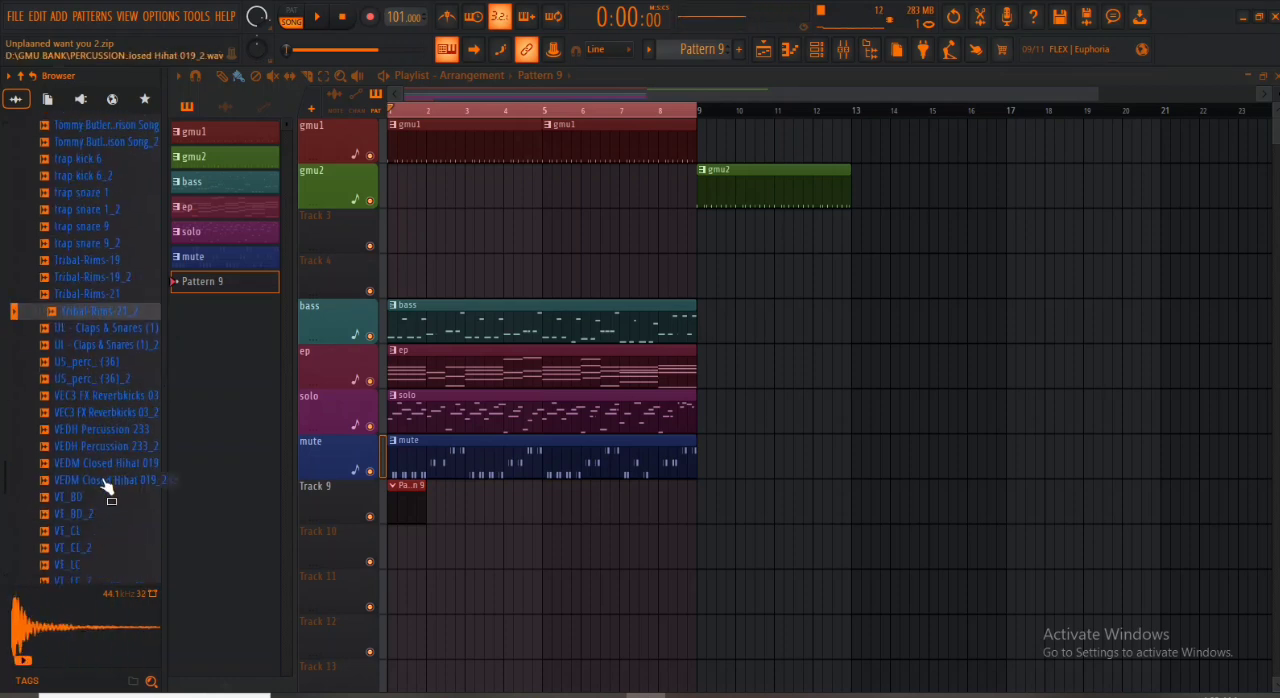
pyautogui.click(103, 482)
pyautogui.click(98, 500)
pyautogui.click(94, 514)
pyautogui.click(82, 533)
pyautogui.click(80, 549)
# - Go back through the PERCUSSIONS folder and audition RGT3_056, RB-DT Snarez (7) and RD_Shaker
pyautogui.scroll(15, 82, 547)
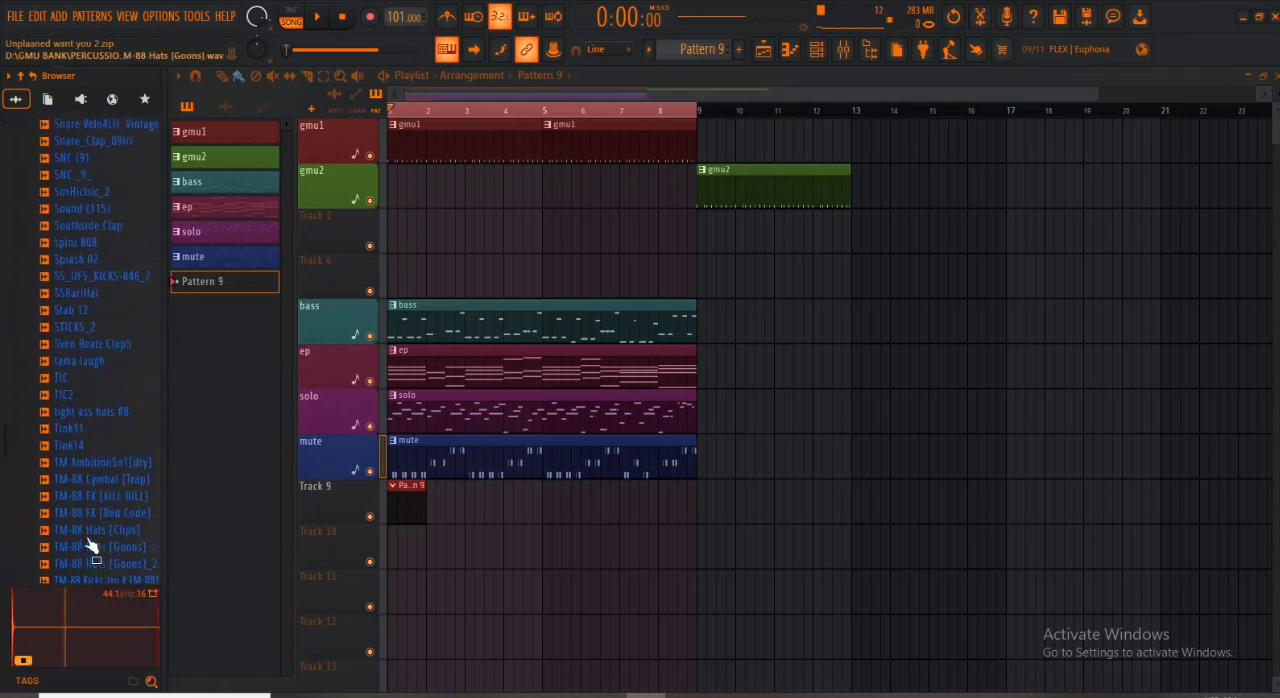
pyautogui.click(85, 485)
pyautogui.click(87, 448)
pyautogui.click(86, 431)
pyautogui.click(85, 415)
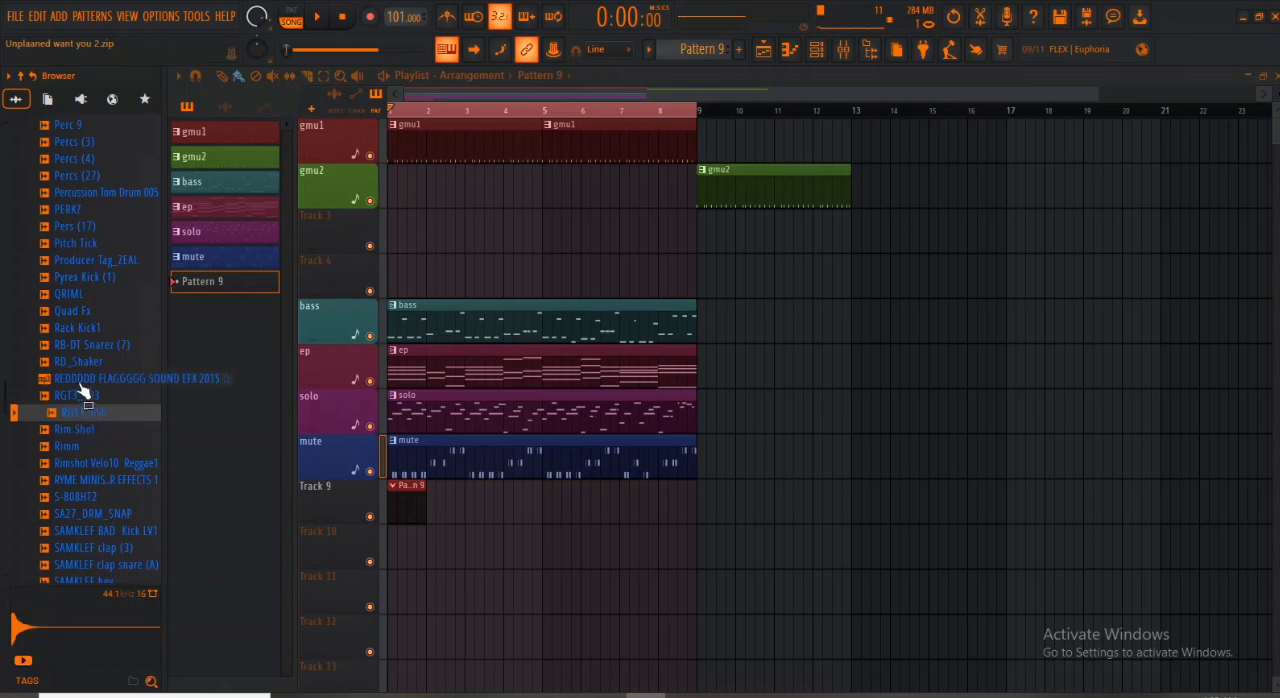
pyautogui.click(82, 383)
pyautogui.click(80, 350)
pyautogui.click(84, 362)
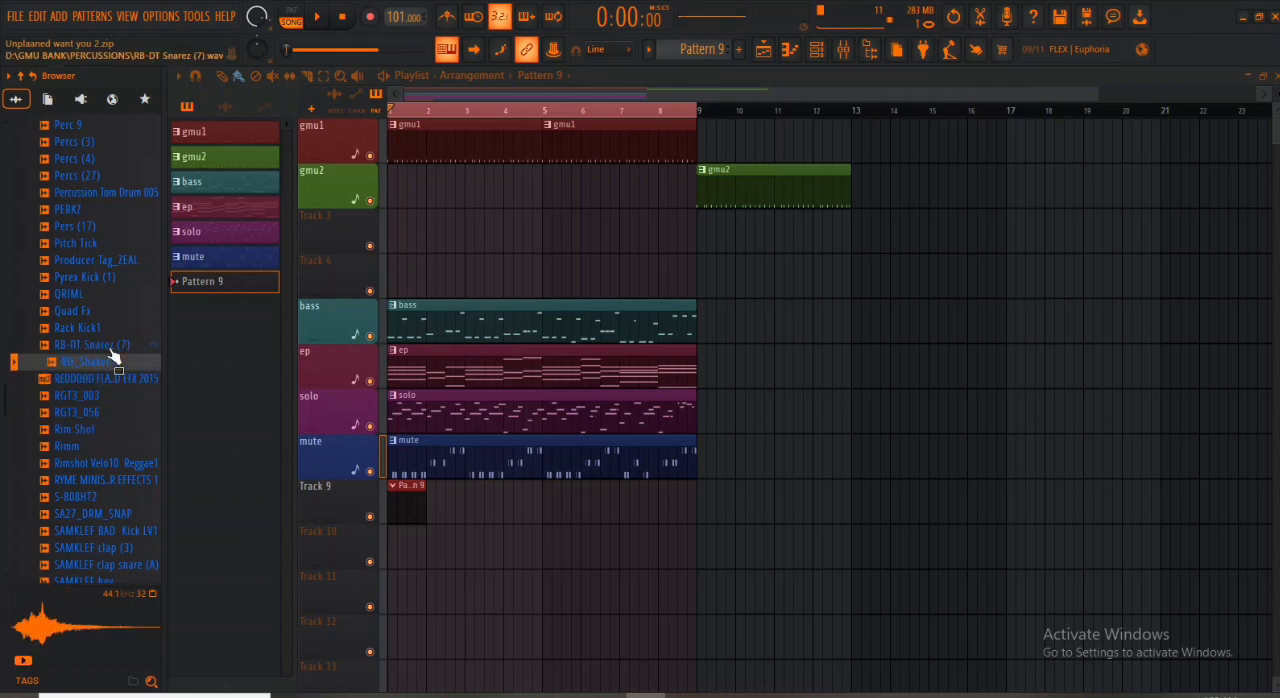
# - Show the Channel rack, make gmu2 the active pattern and play it in pattern mode
pyautogui.click(819, 51)
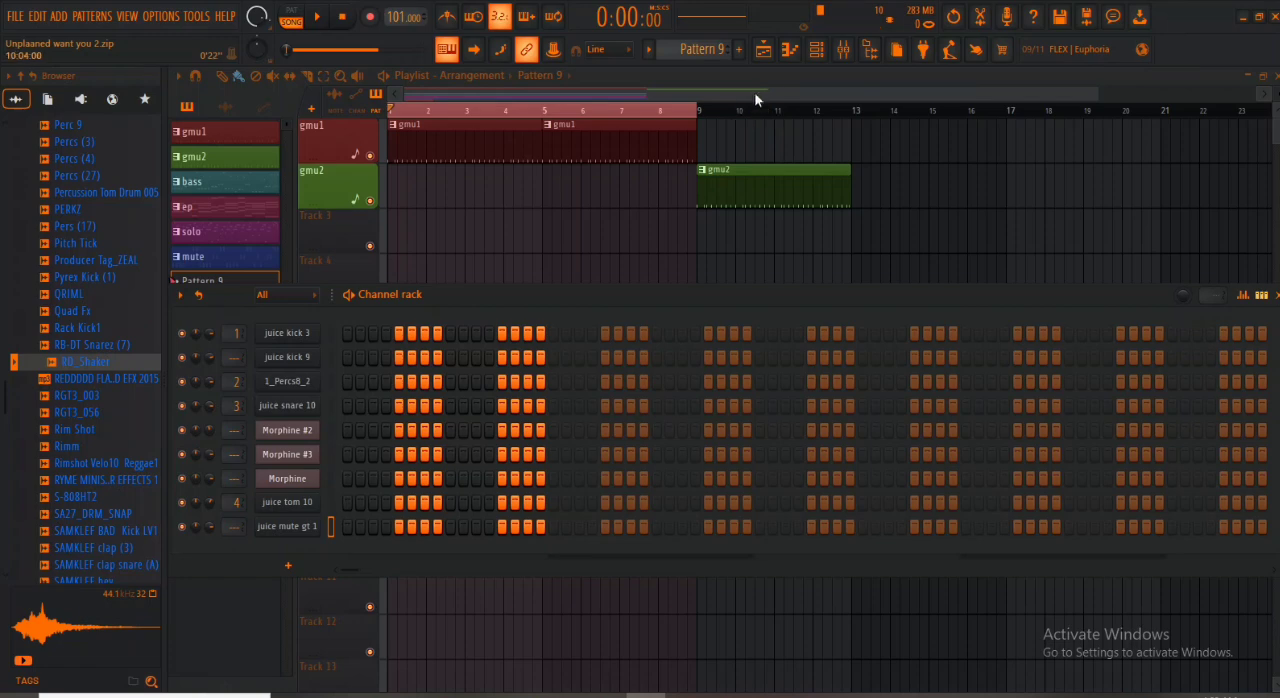
pyautogui.scroll(3, 704, 57)
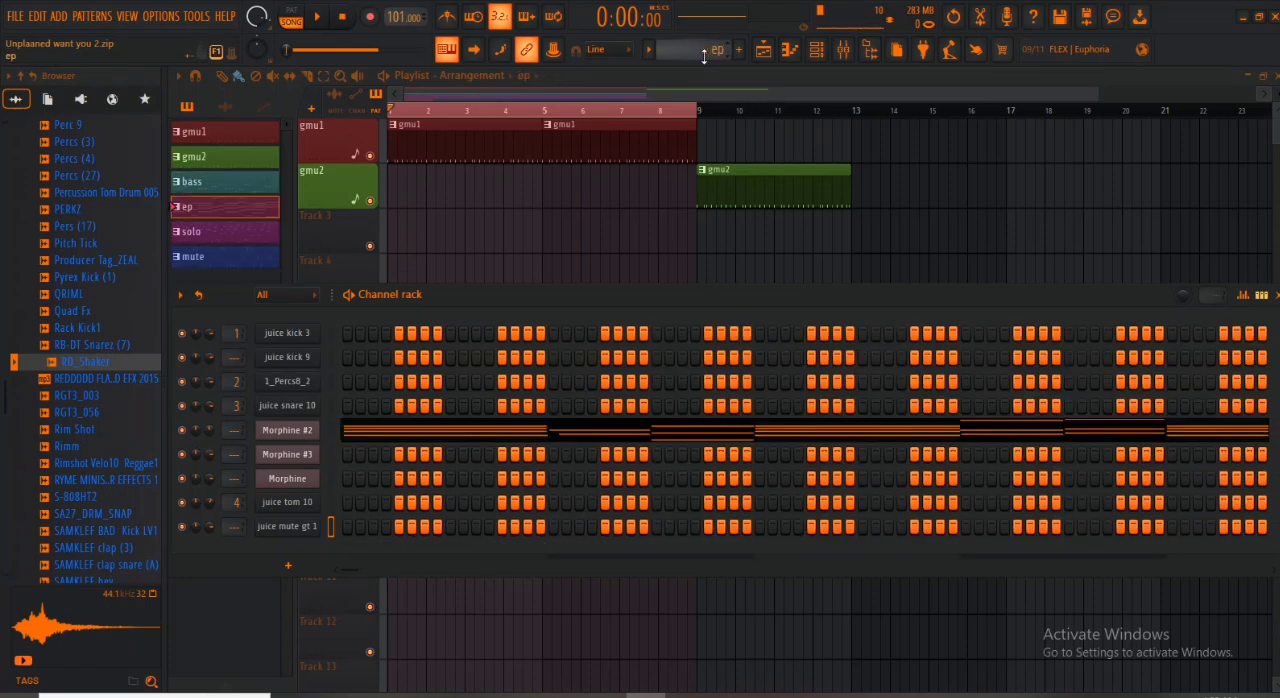
pyautogui.scroll(2, 704, 57)
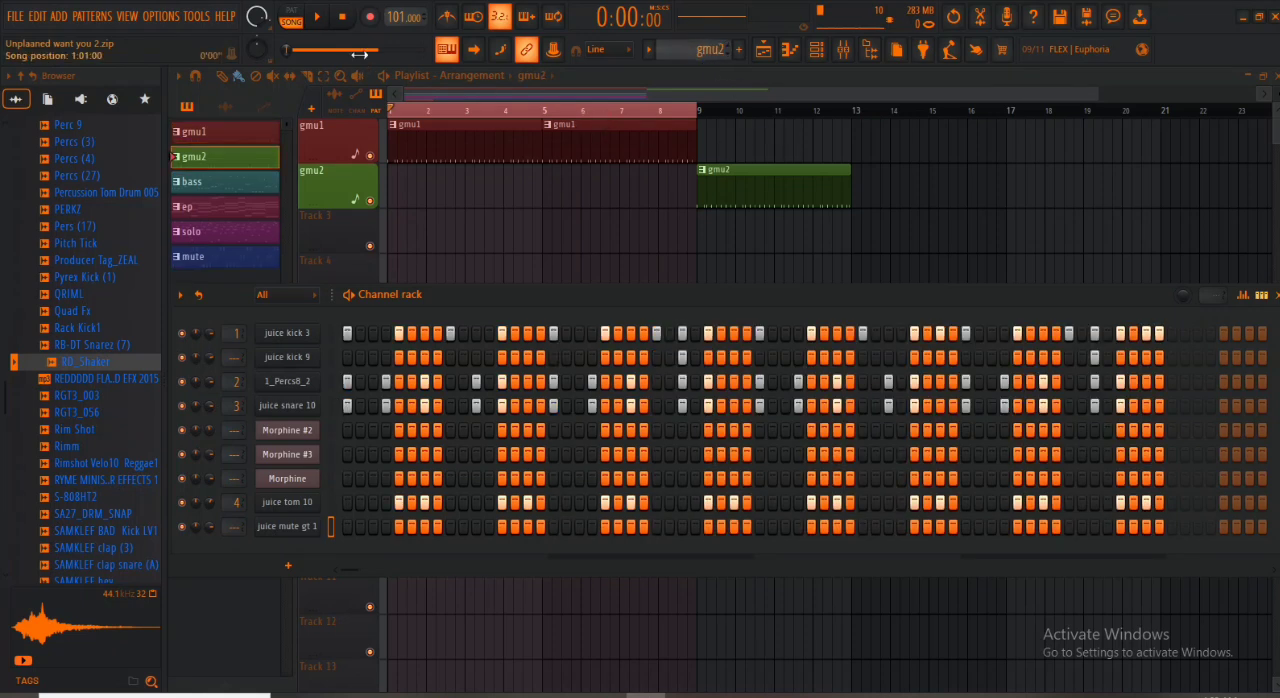
pyautogui.press('l')
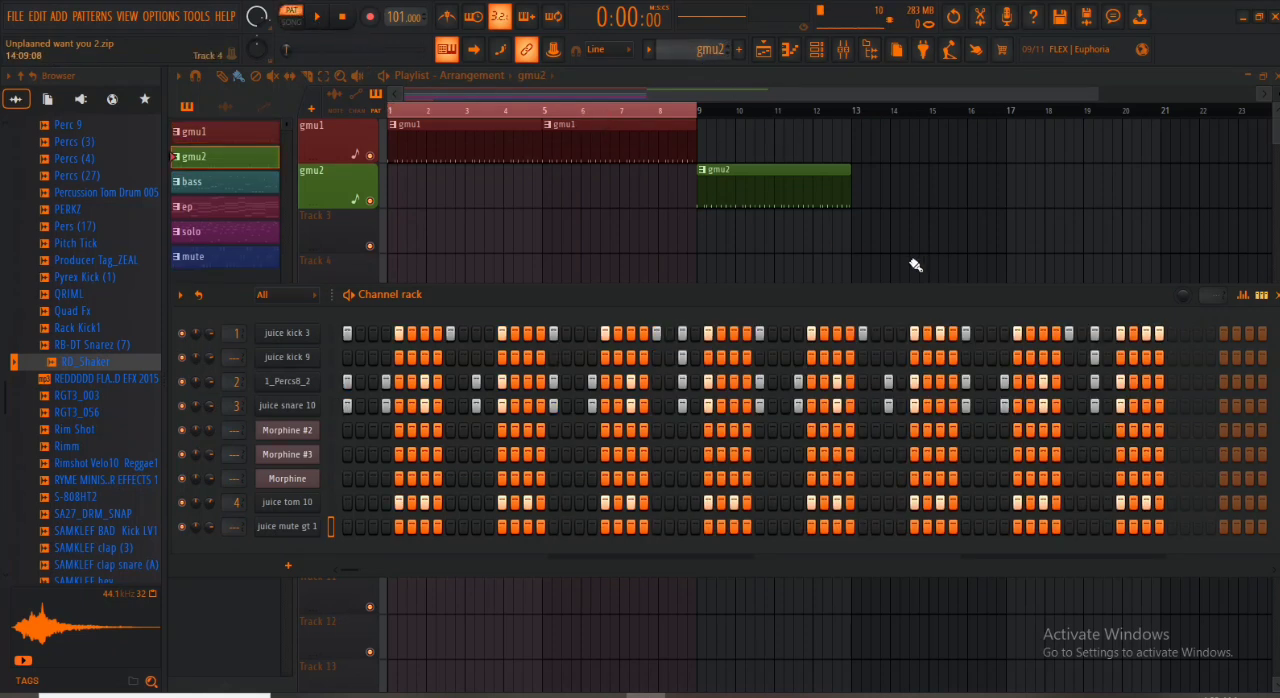
pyautogui.press('space')
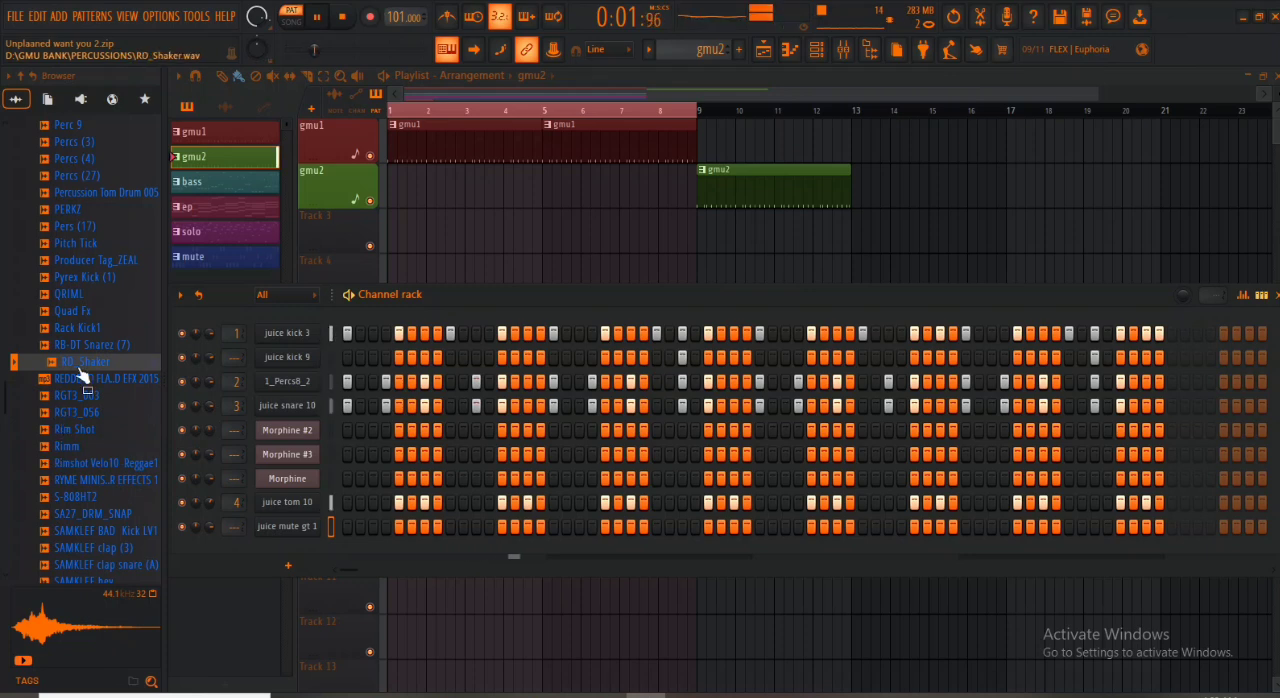
# - Add the RD_Shaker sample as a new Channel rack channel below juice mute gt 1 and play gmu2 to rehearse the shaker
pyautogui.moveTo(78, 369); pyautogui.dragTo(282, 552)
pyautogui.press('space')
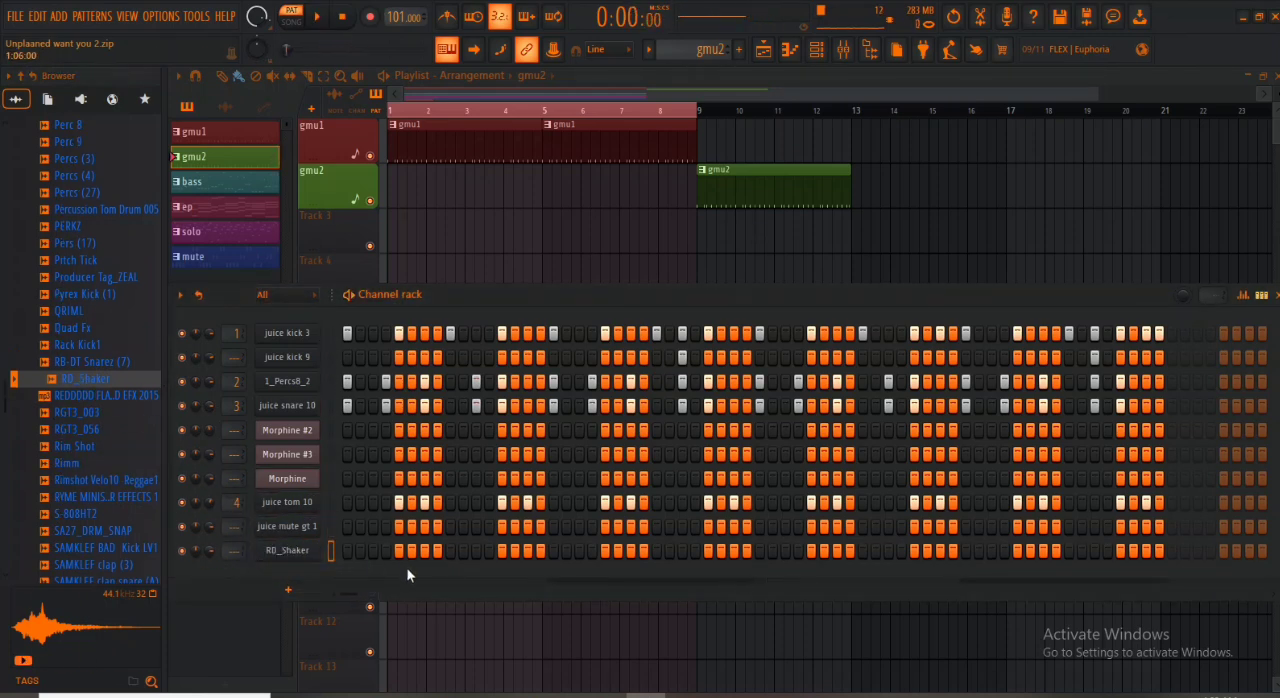
pyautogui.press('space')
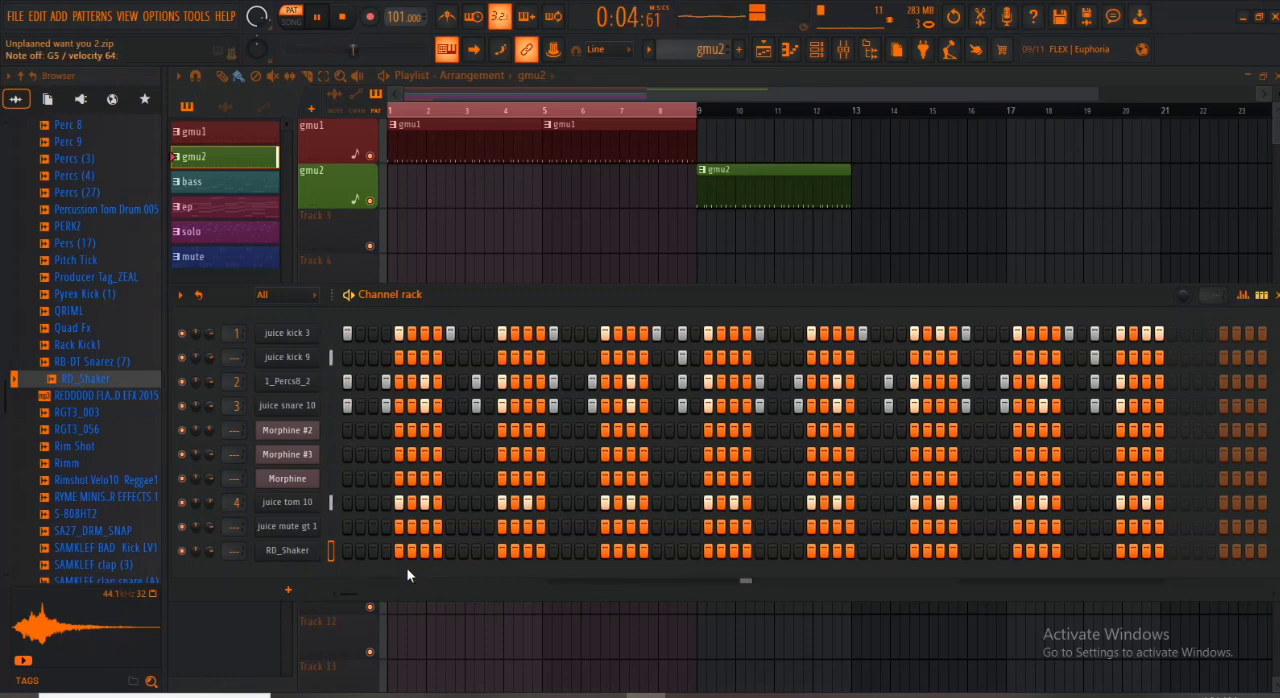
pyautogui.press('space')
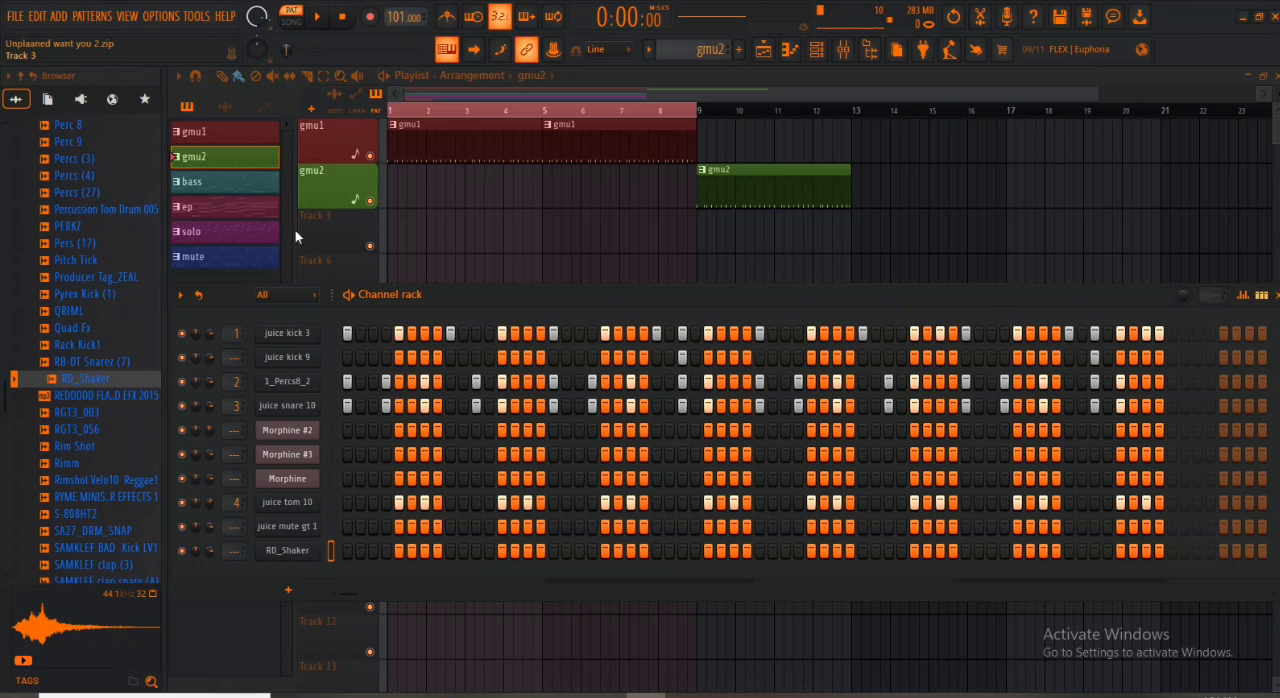
# - Record a shaker rhythm on the RD_Shaker channel of gmu2 as notes and automation
pyautogui.click(369, 18)
pyautogui.click(636, 437)
pyautogui.click(370, 19)
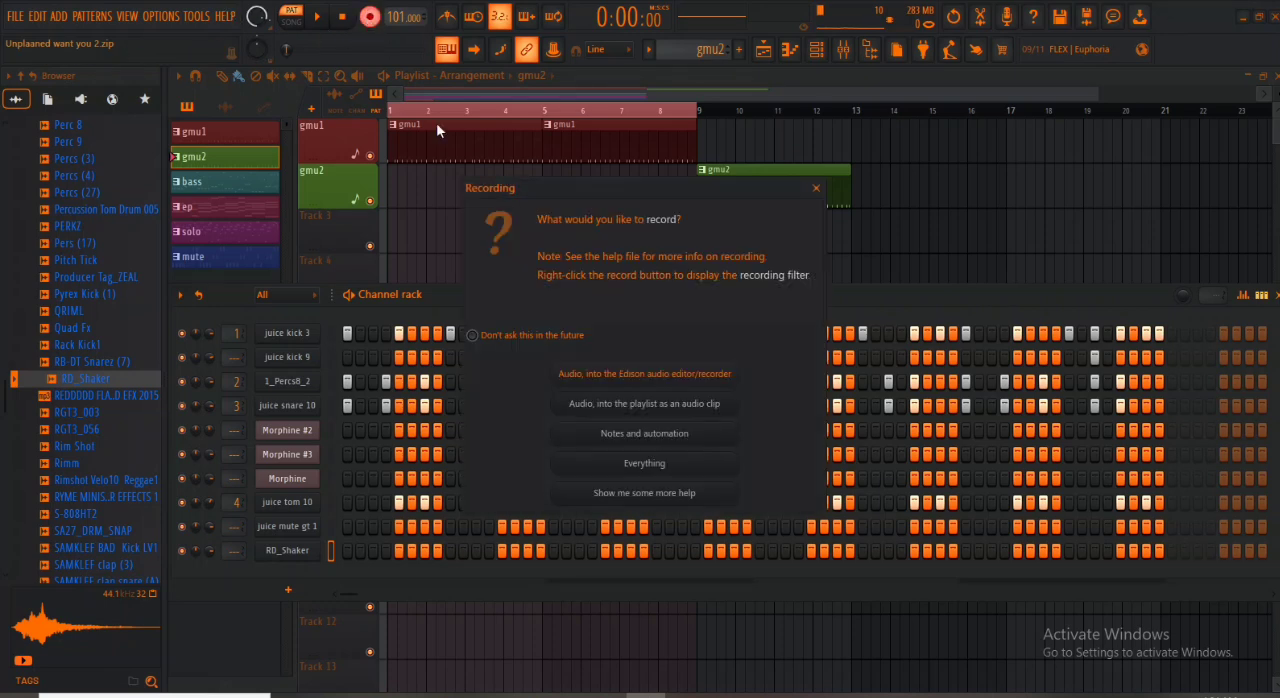
pyautogui.click(606, 437)
pyautogui.press('space')
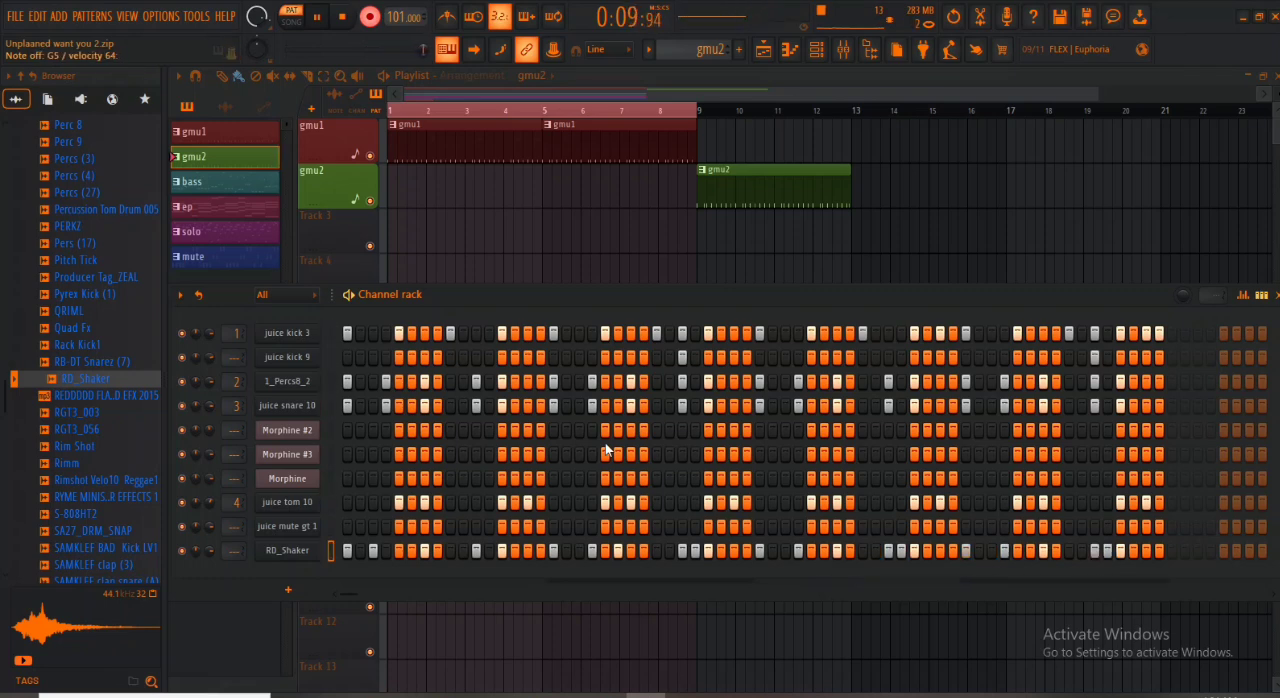
pyautogui.press('space')
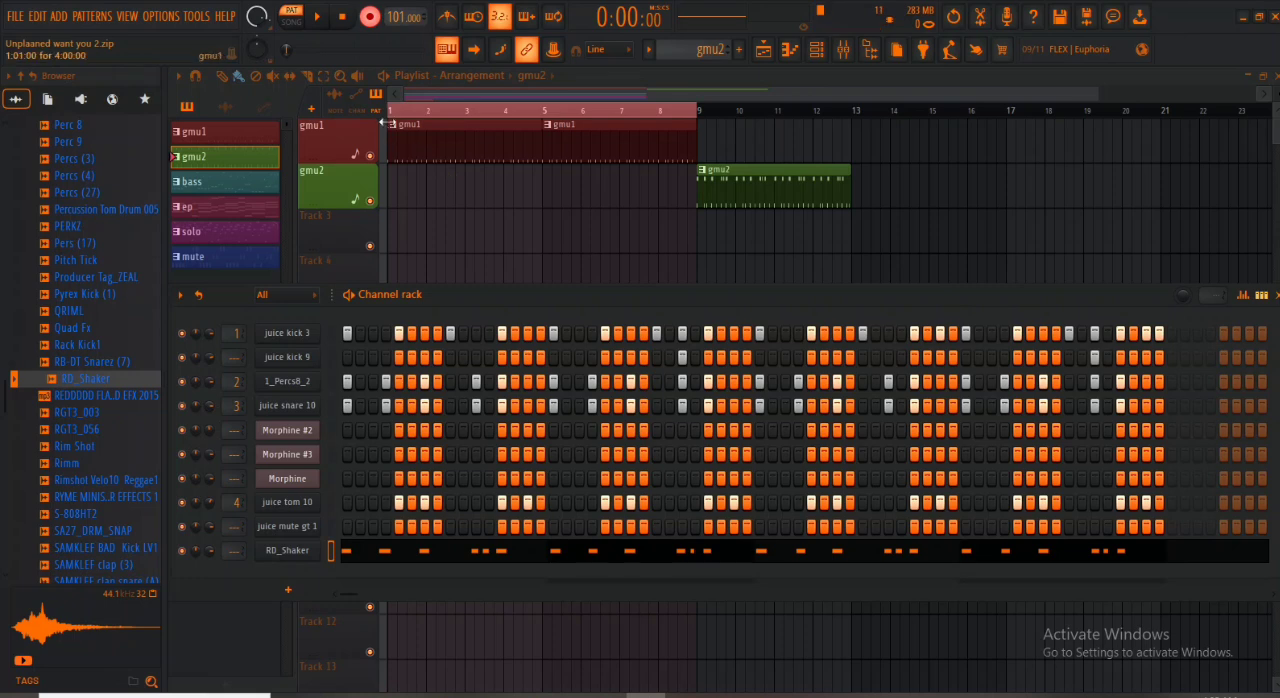
# - Quantize all recorded RD_Shaker notes in the Piano roll and play the pattern back
pyautogui.click(538, 556)
pyautogui.hotkey('ctrl', 'a')
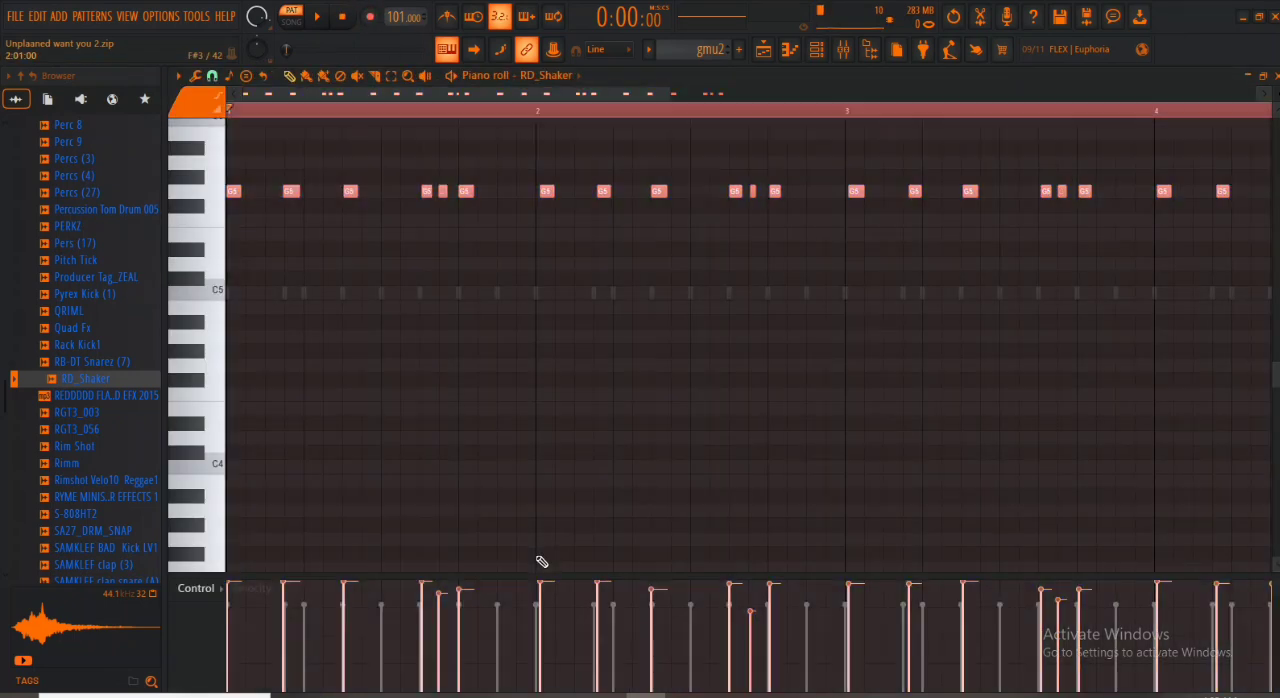
pyautogui.hotkey('alt', 'q')
pyautogui.click(741, 455)
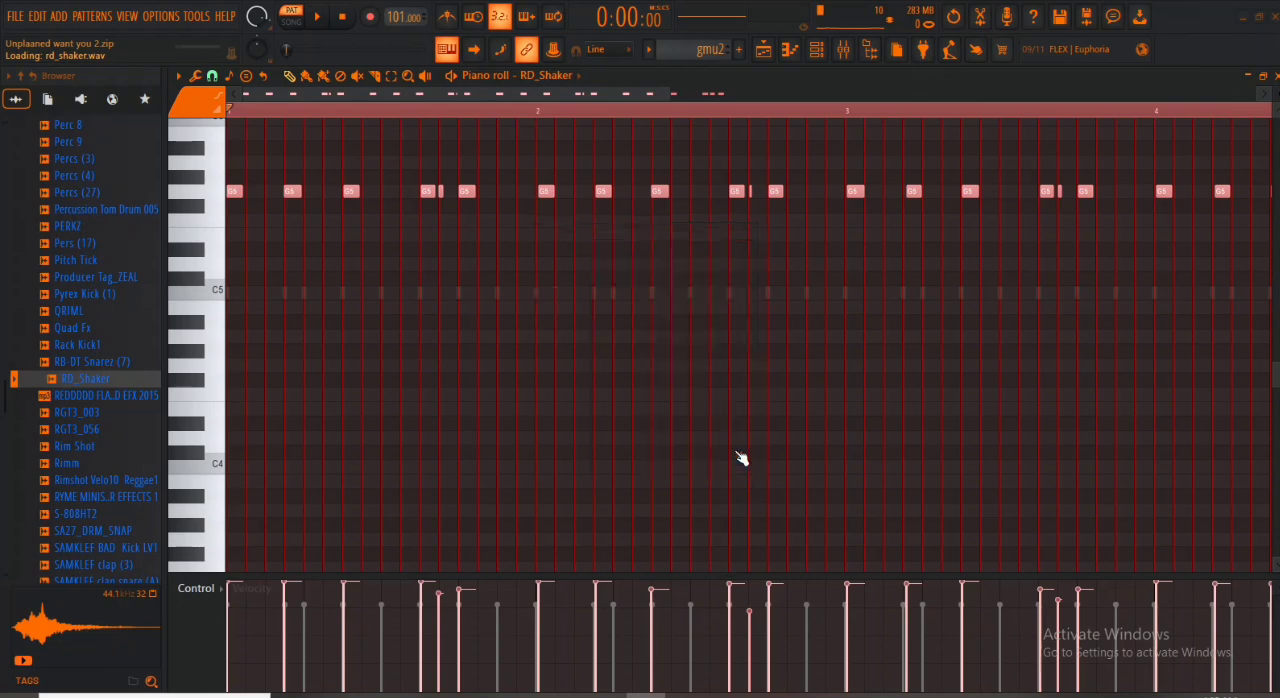
pyautogui.press('space')
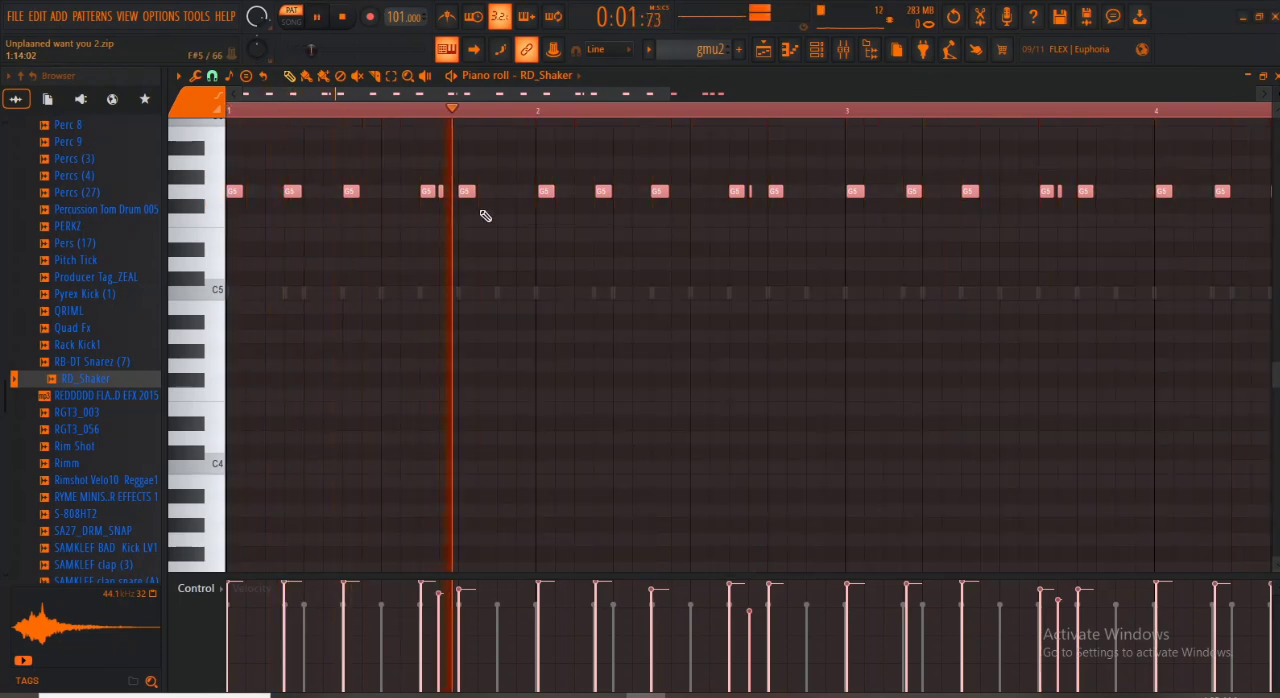
# - Stop playback, close the Piano roll and Channel rack, and duplicate the bass, ep, solo and mute clips to bar 9
pyautogui.press('Escape')
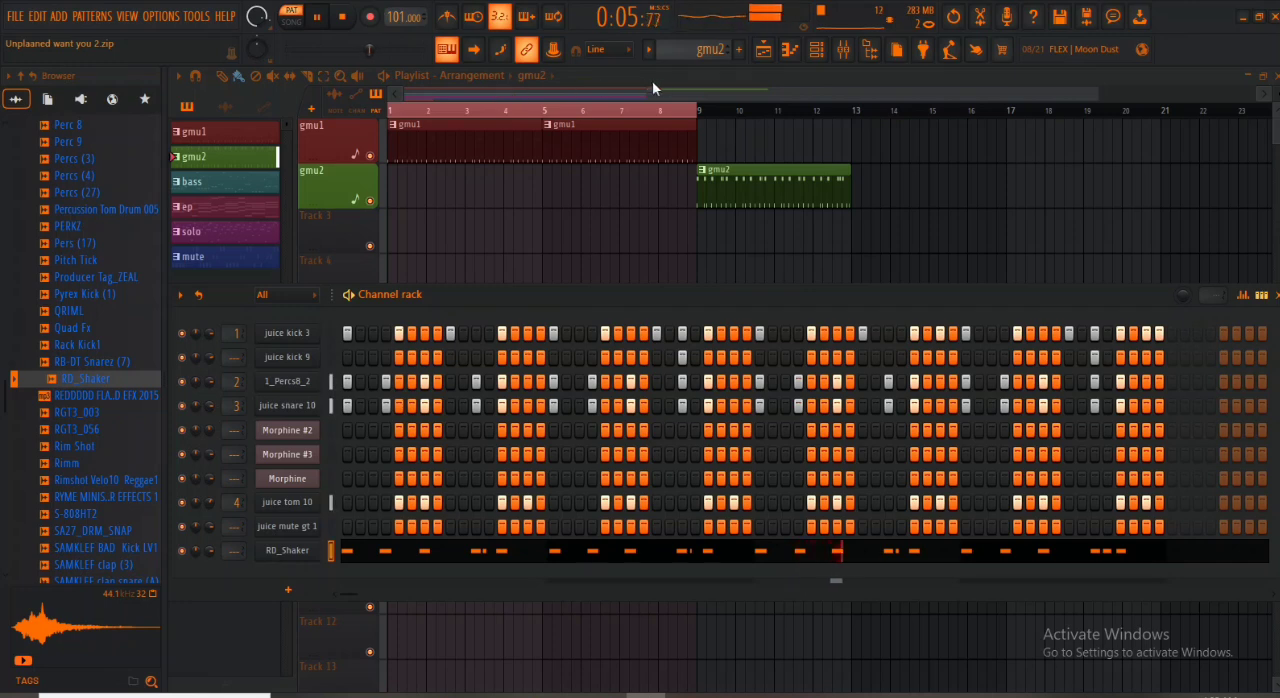
pyautogui.press('space')
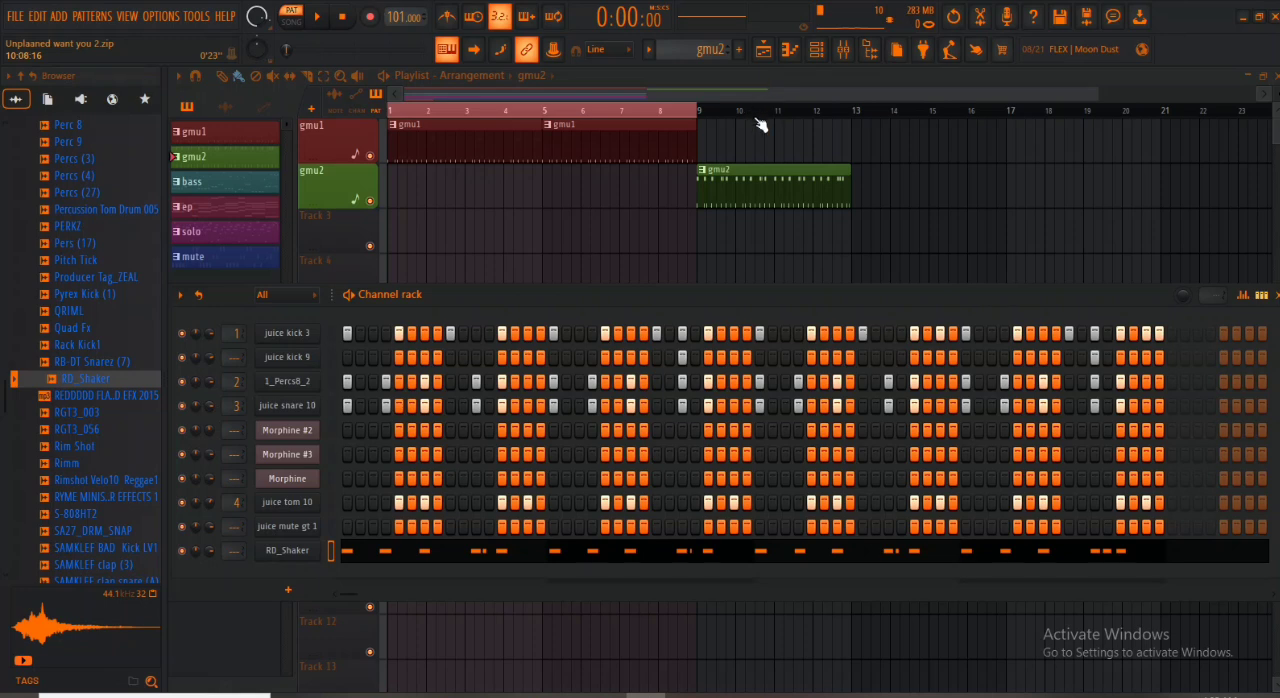
pyautogui.press('F6')
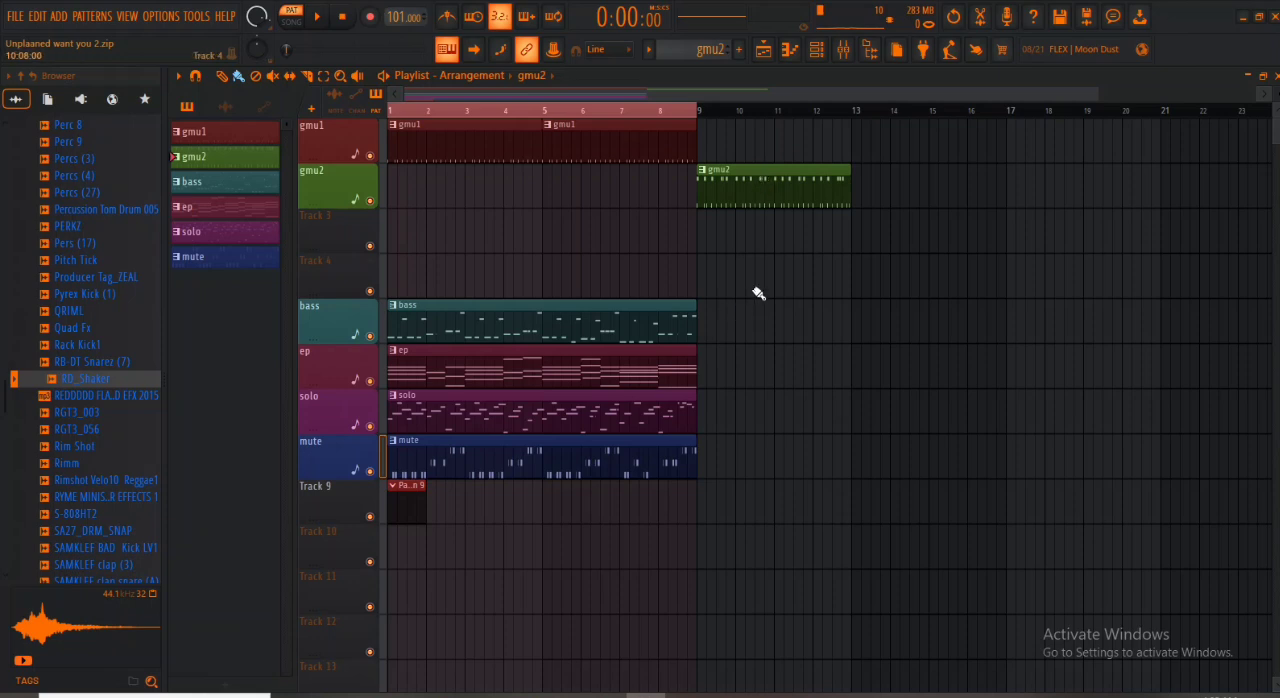
pyautogui.moveTo(752, 252); pyautogui.dragTo(442, 480)
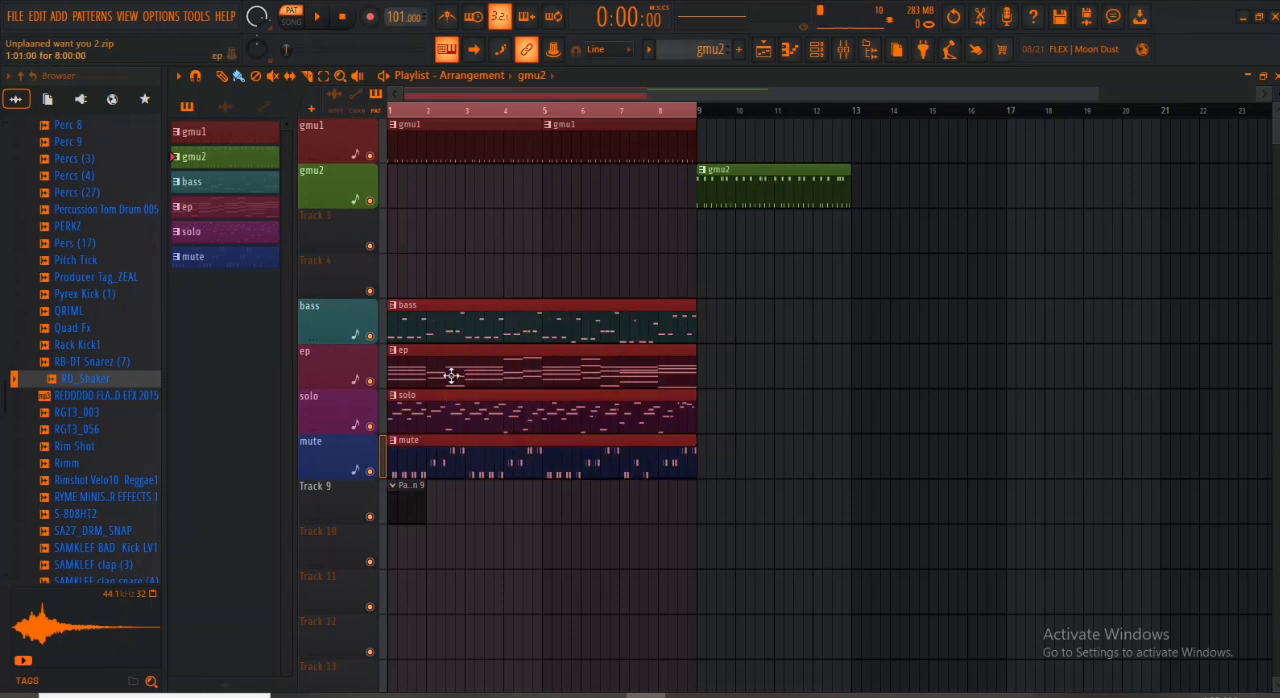
pyautogui.moveTo(473, 316); pyautogui.dragTo(788, 310)
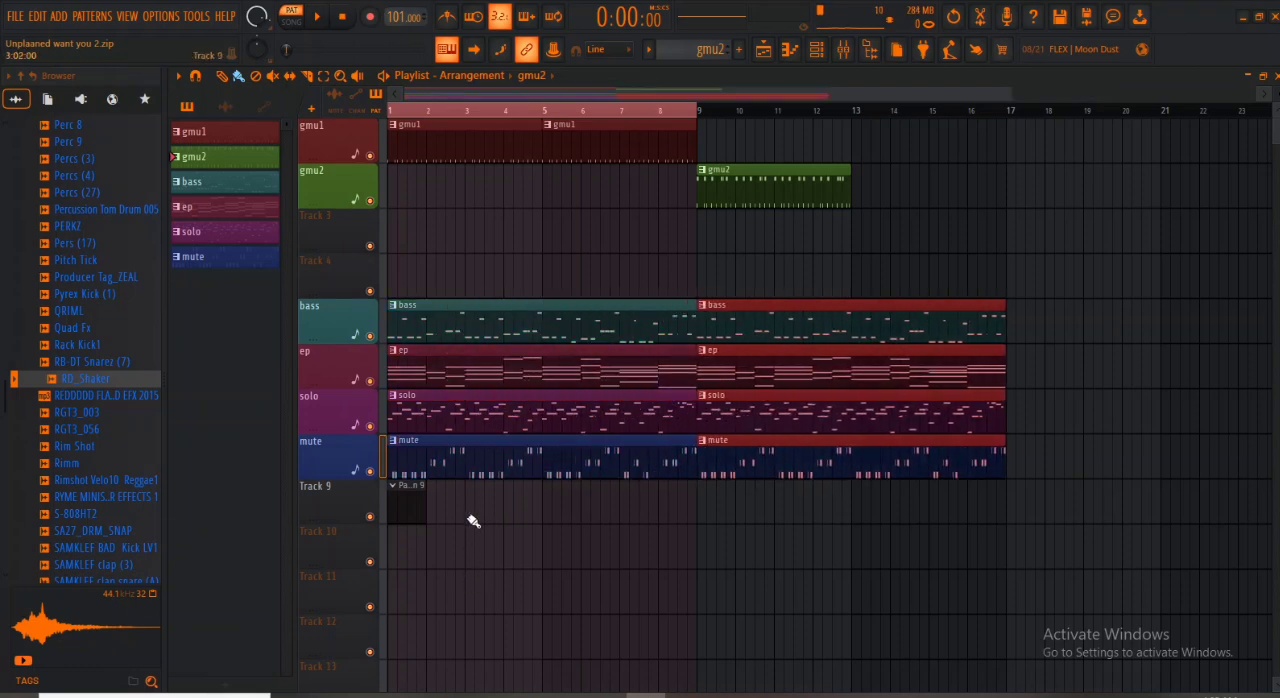
# - Select every clip in the Playlist, shift them all eight bars so the arrangement starts at bar 9, and deselect them
pyautogui.moveTo(476, 524); pyautogui.dragTo(565, 305)
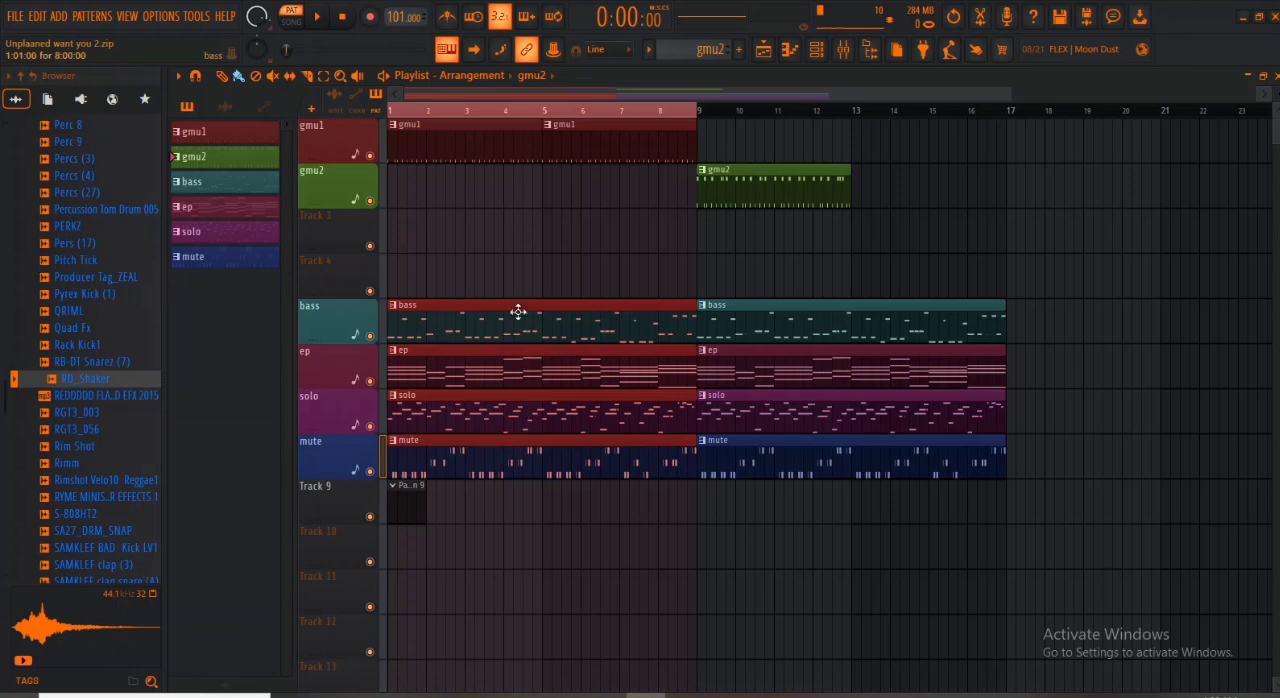
pyautogui.hotkey('ctrl', 'a')
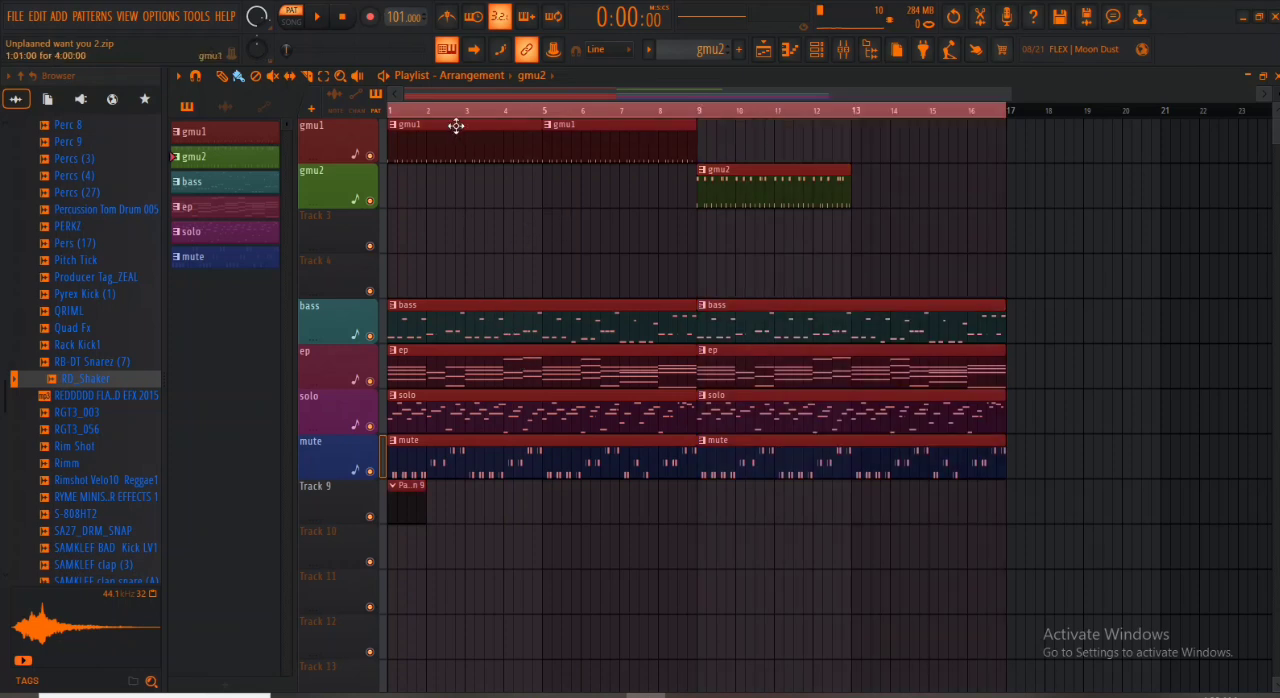
pyautogui.moveTo(457, 123); pyautogui.dragTo(768, 123)
pyautogui.hotkey('ctrl', 'd')
# - Collapse the PERCUSSIONS folder of GMU BANK in the Browser and look through the remaining folders
pyautogui.scroll(10, 95, 458)
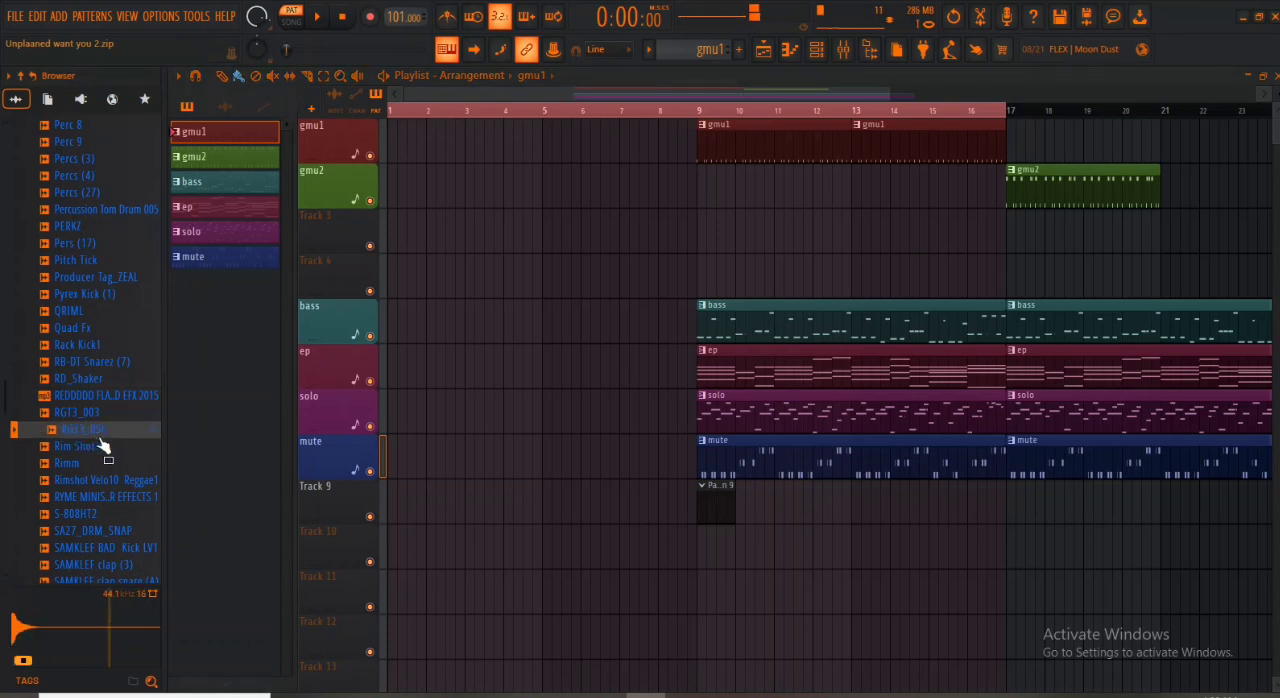
pyautogui.scroll(20, 110, 427)
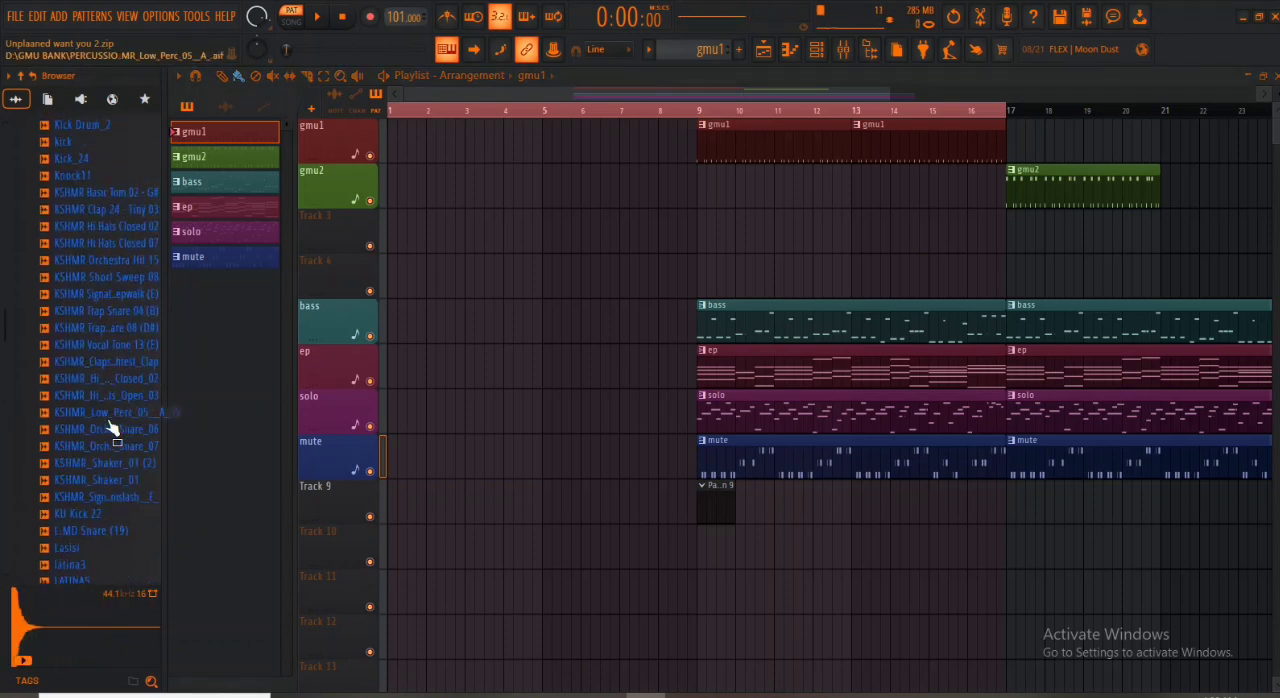
pyautogui.scroll(10, 110, 427)
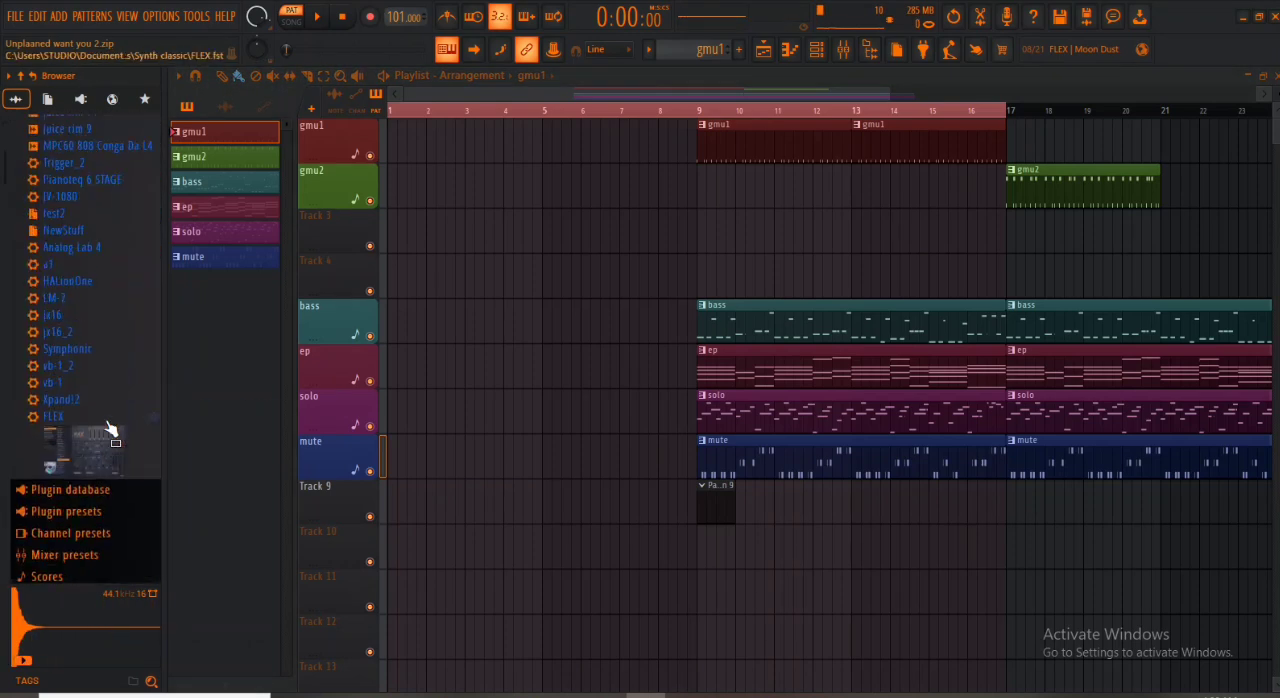
pyautogui.scroll(6, 110, 427)
pyautogui.scroll(-10, 112, 427)
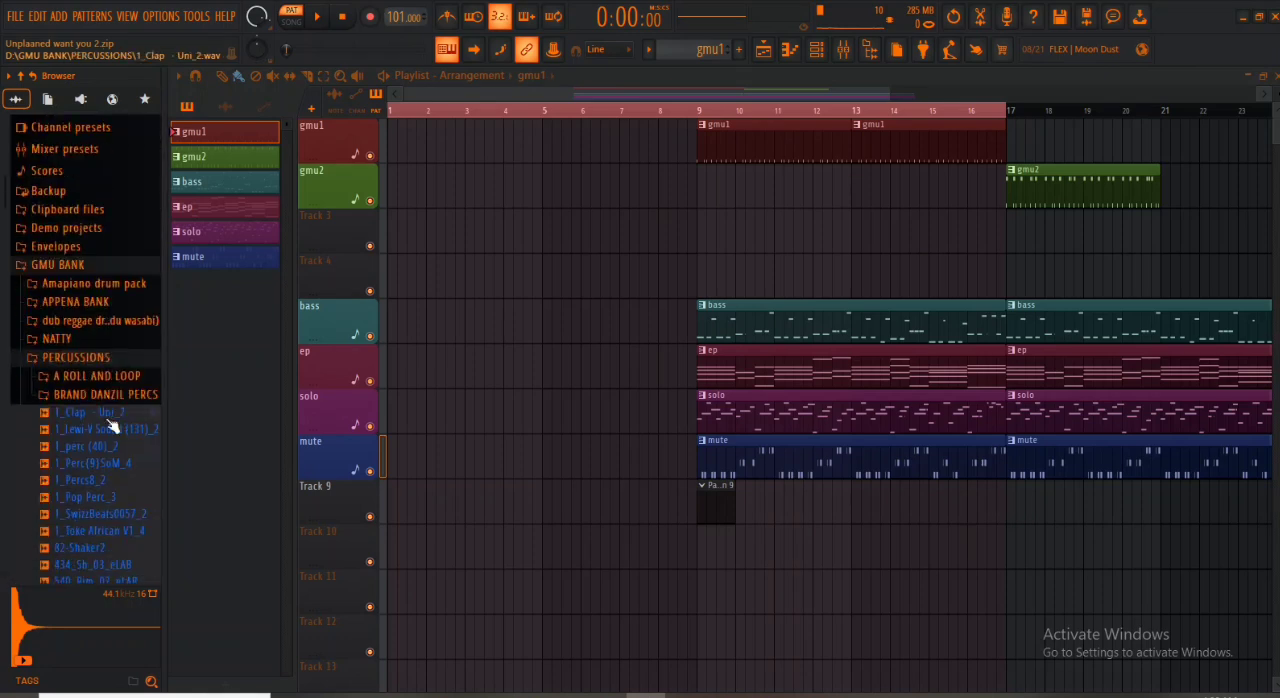
pyautogui.click(97, 360)
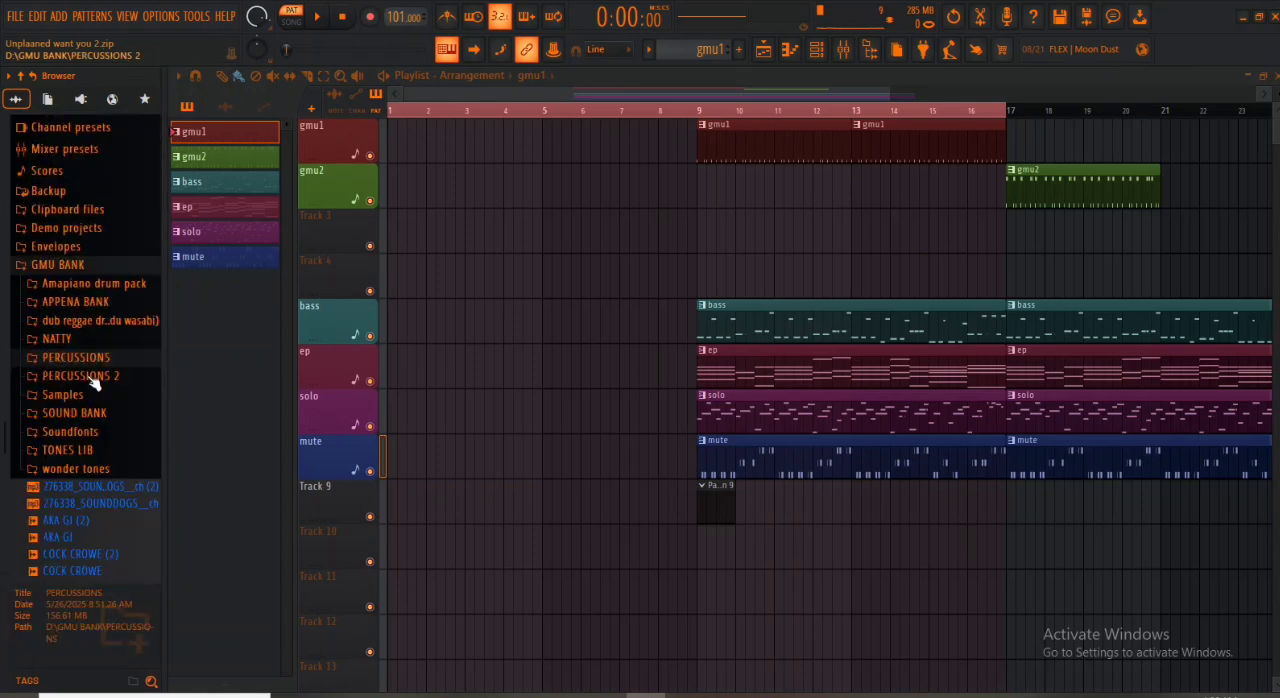
pyautogui.scroll(-7, 90, 453)
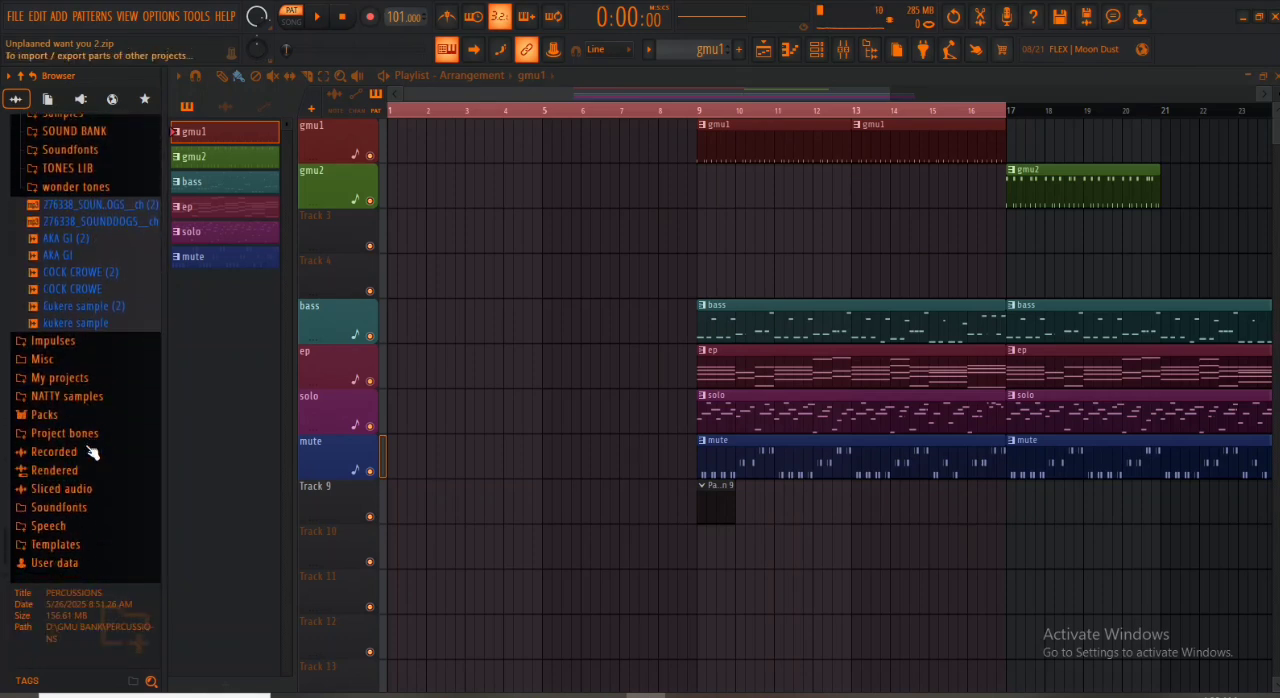
pyautogui.scroll(1, 90, 453)
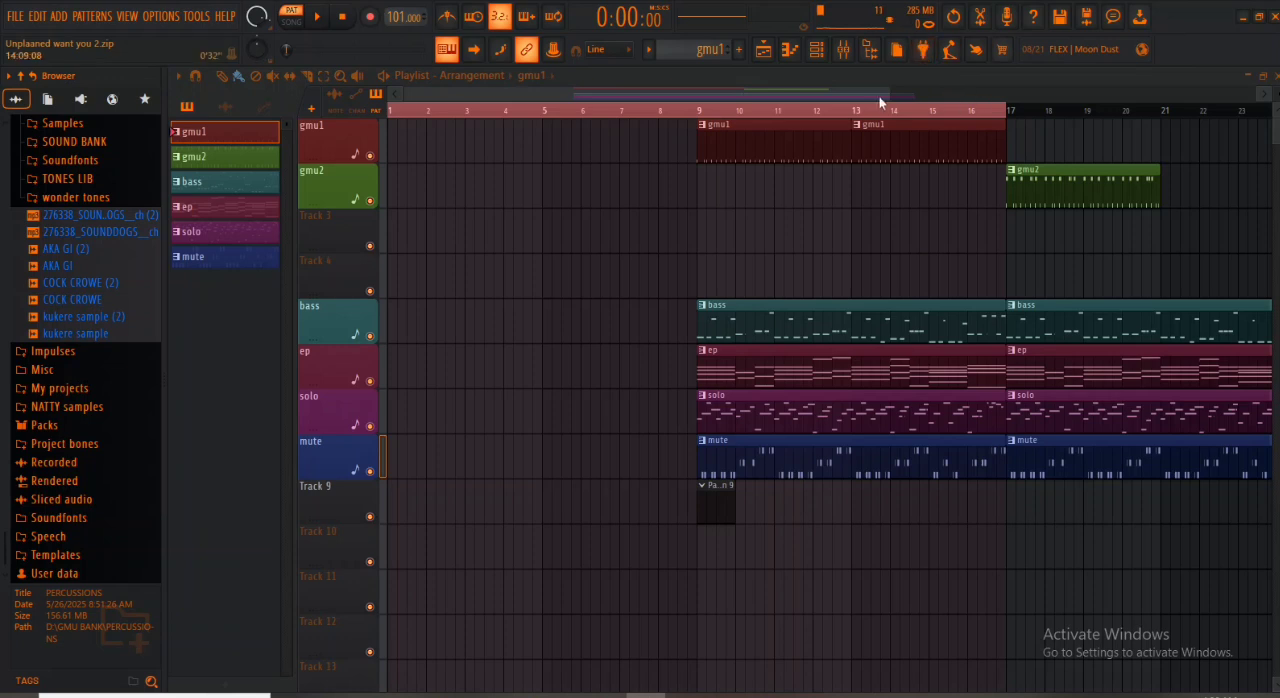
# - Make gmu2 the active pattern from its clip at bar 17 and show the Channel rack without the Piano roll
pyautogui.moveTo(890, 93); pyautogui.dragTo(986, 104)
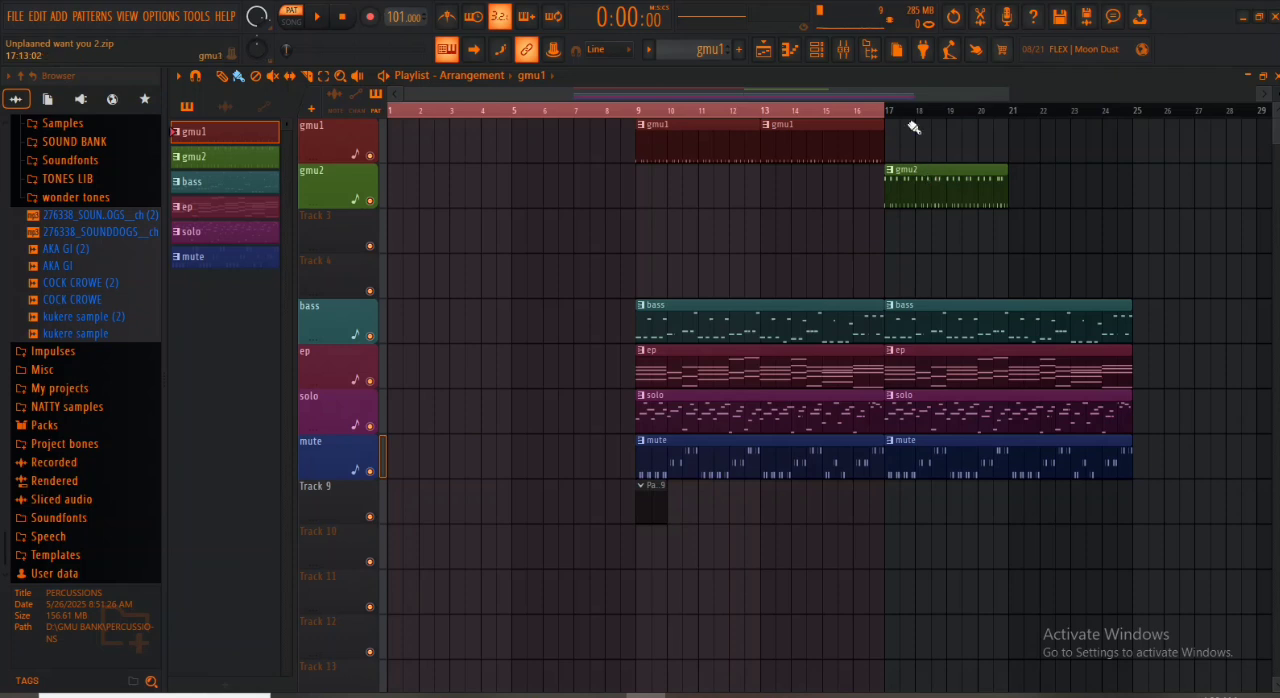
pyautogui.doubleClick(945, 170)
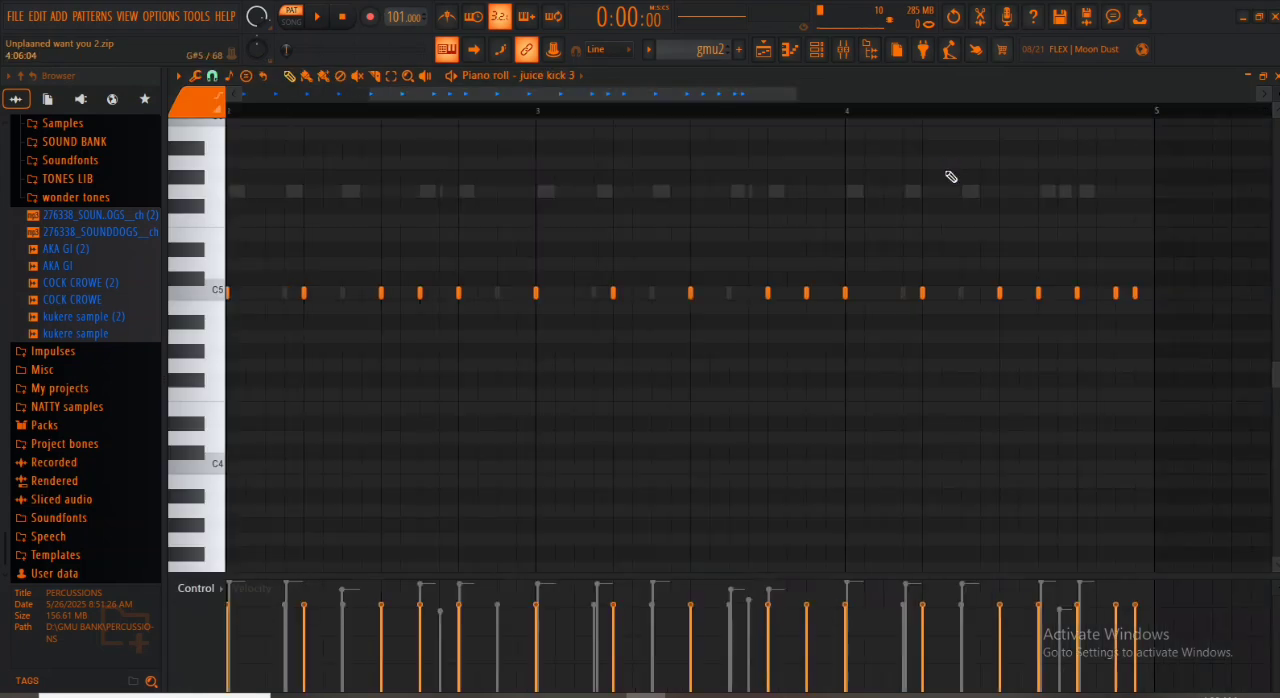
pyautogui.click(1275, 79)
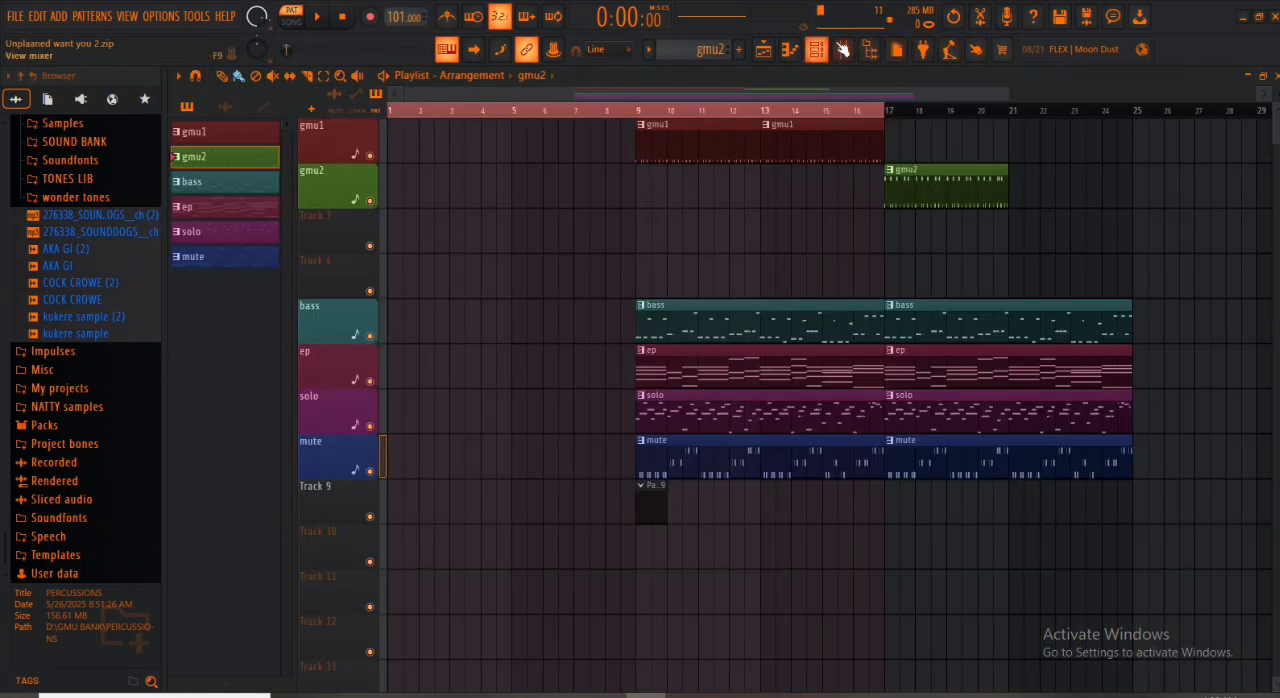
pyautogui.click(820, 52)
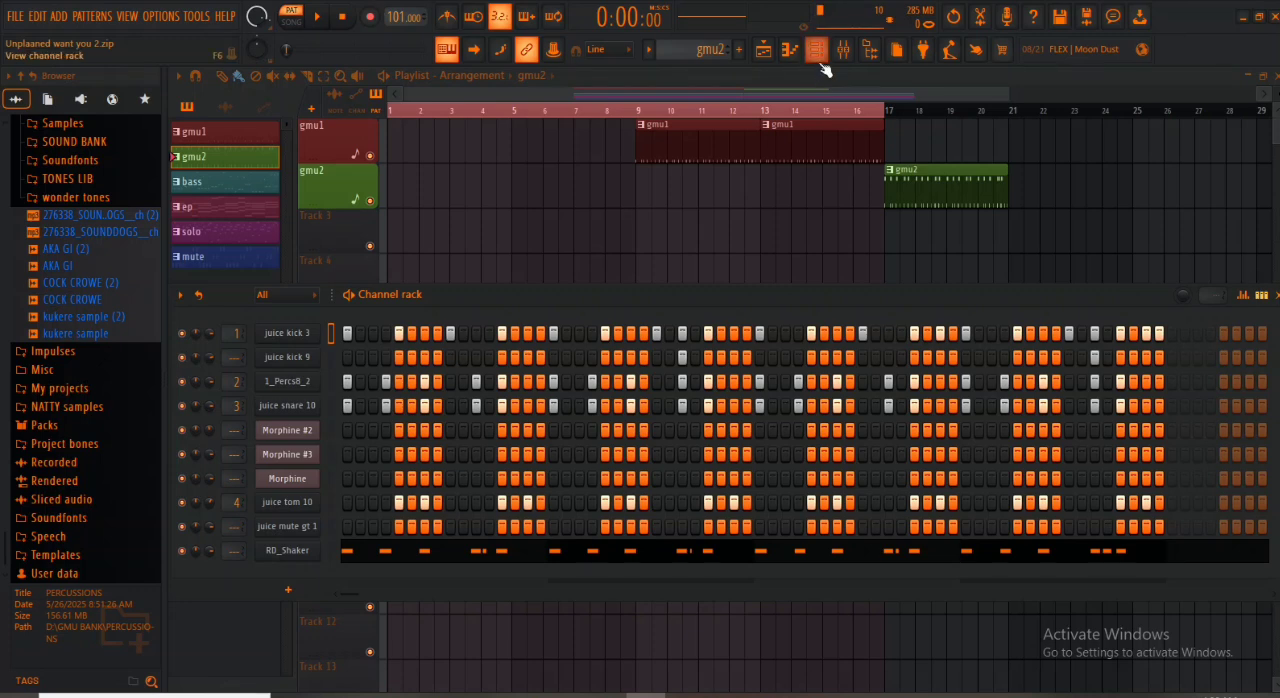
# - Copy the notes of all gmu2 channels into the empty Pattern 3 and clear every juice kick 3 step there
pyautogui.rightClick(332, 329)
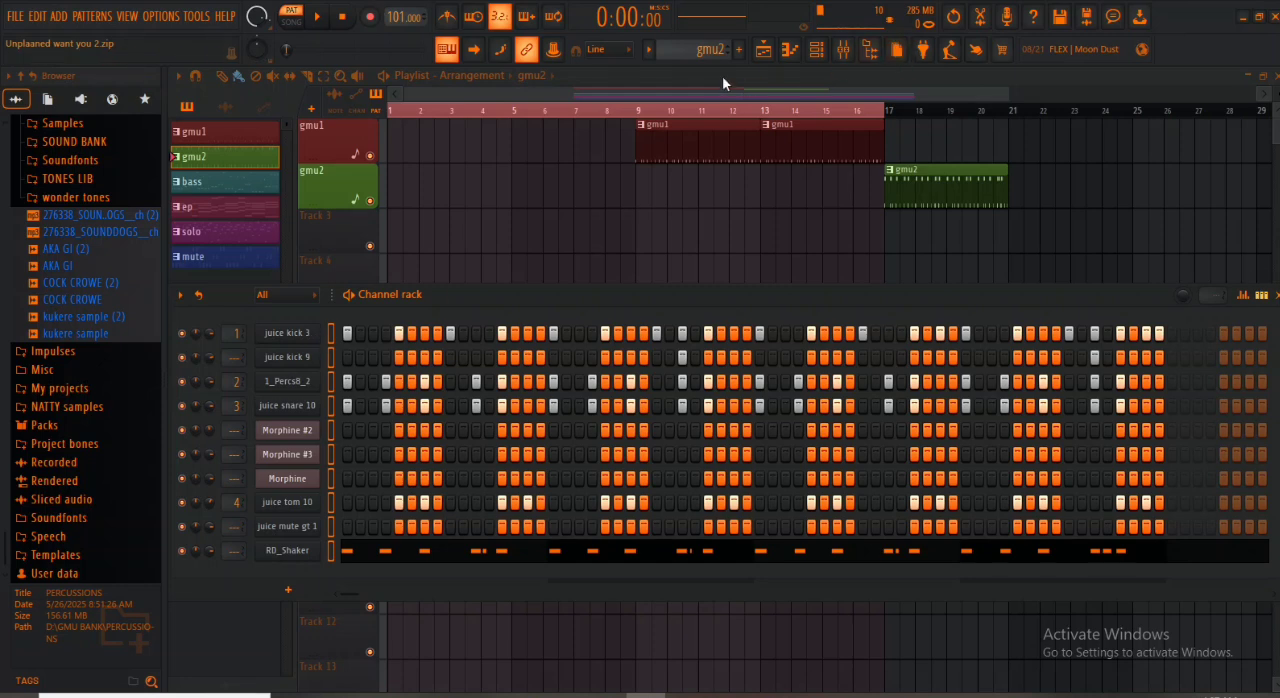
pyautogui.scroll(-1, 703, 52)
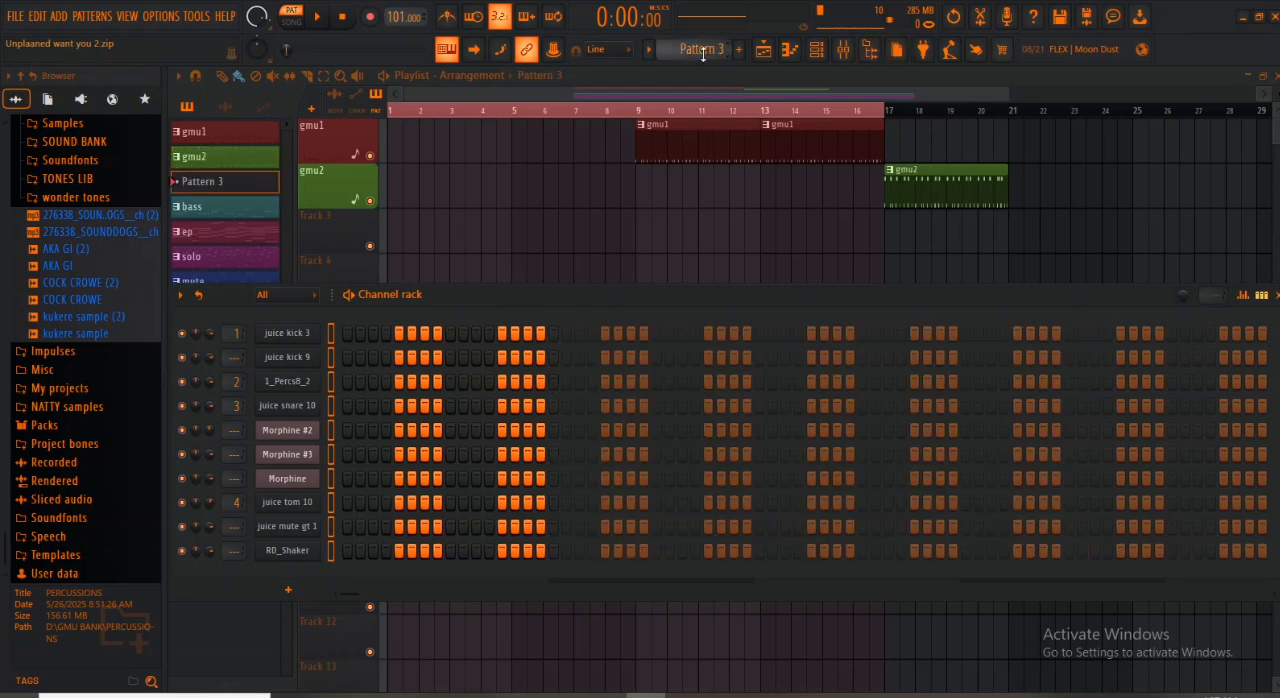
pyautogui.hotkey('ctrl', 'v')
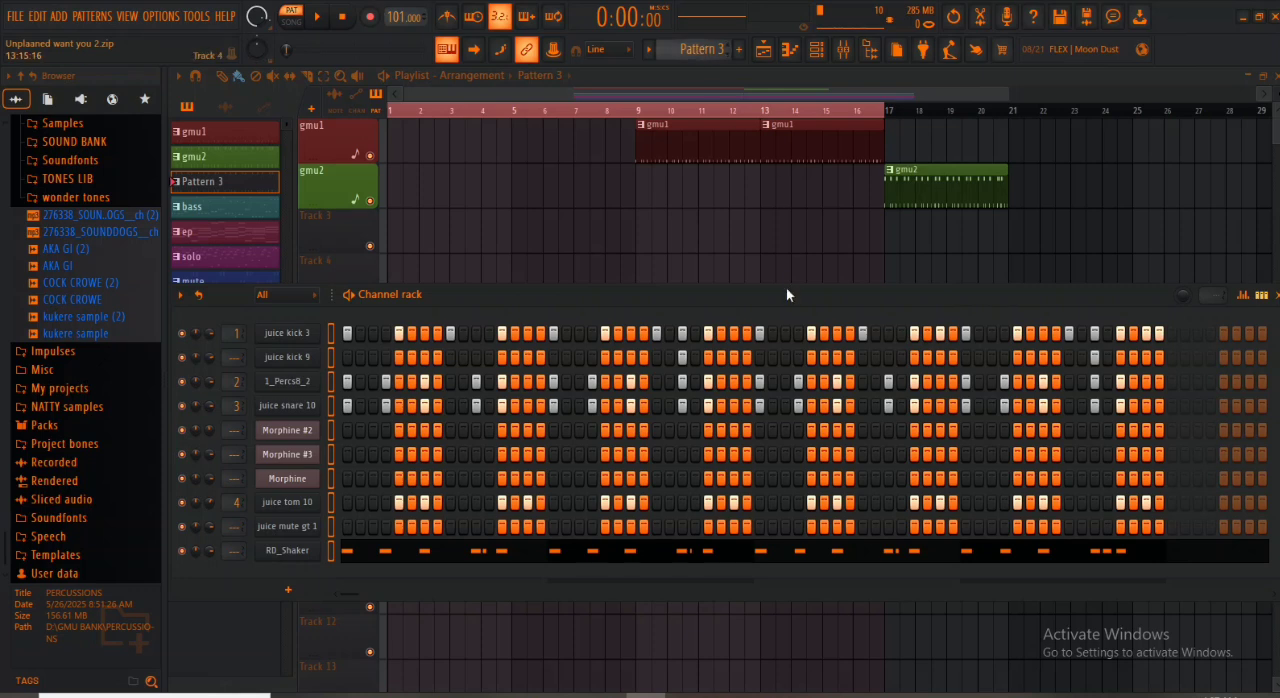
pyautogui.moveTo(346, 333); pyautogui.dragTo(900, 340)
pyautogui.moveTo(1098, 338); pyautogui.dragTo(1184, 329)
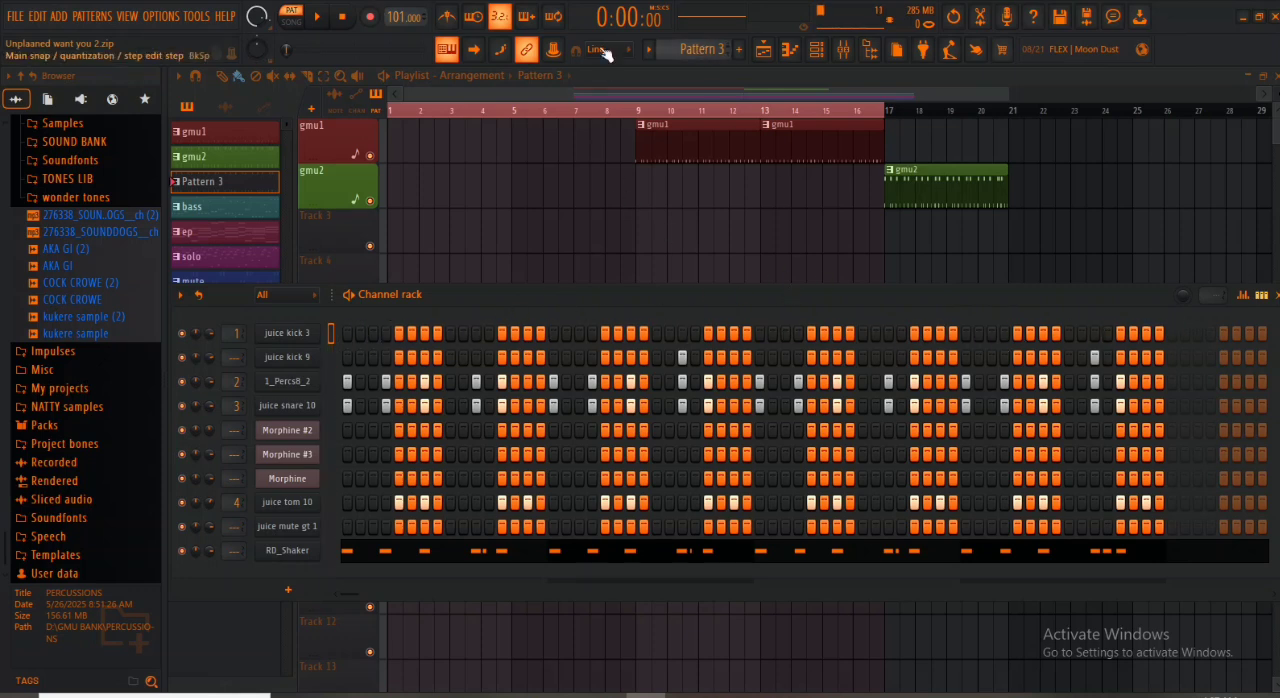
# - Rename Pattern 3 to GMU3 and give it a purple colour
pyautogui.click(698, 48)
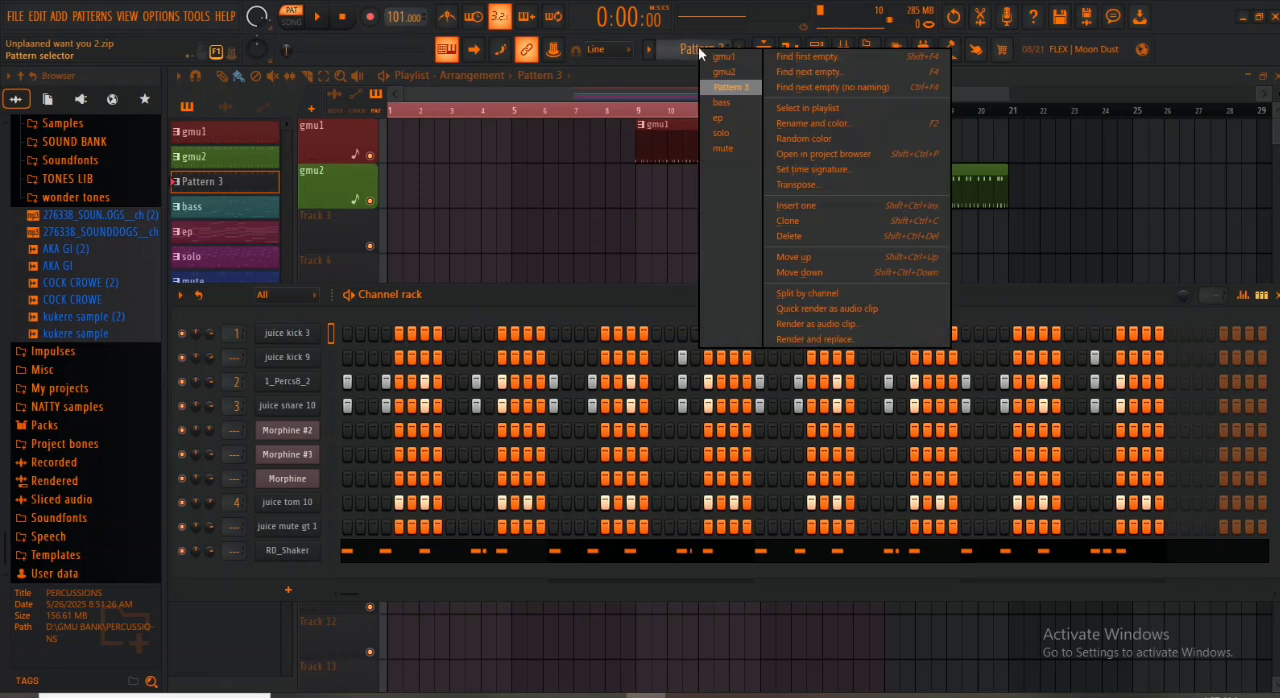
pyautogui.click(836, 125)
pyautogui.write('G')
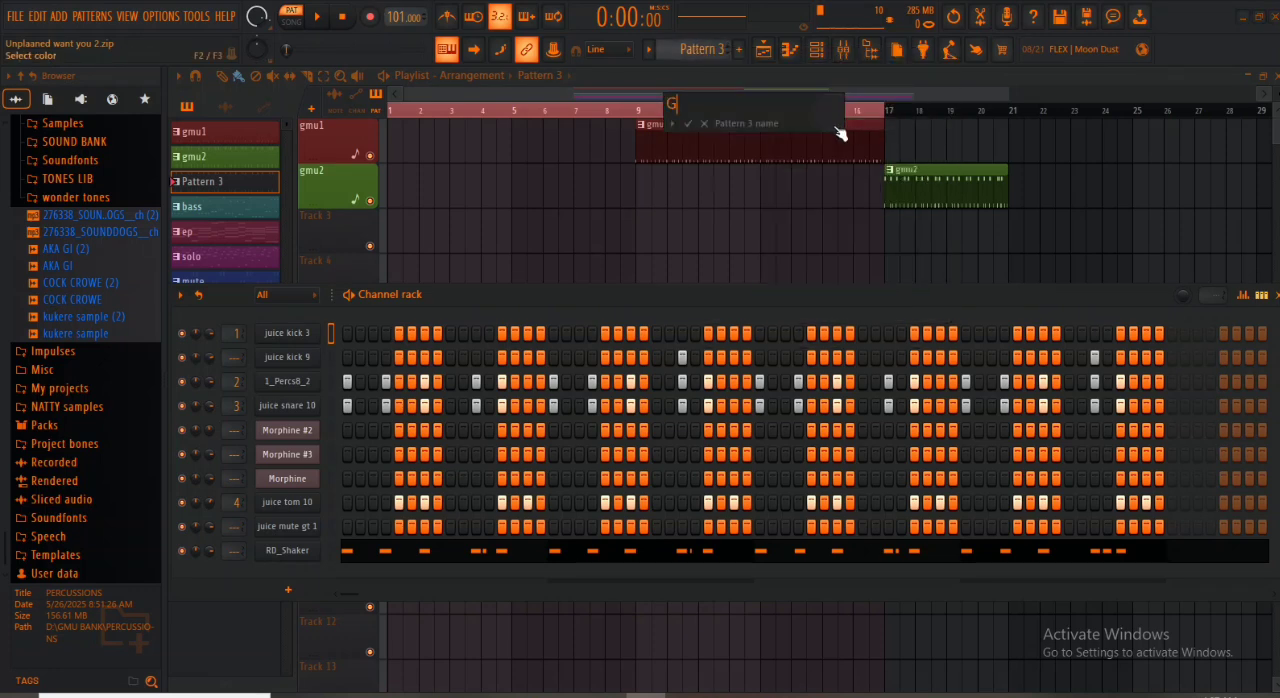
pyautogui.write('MU3')
pyautogui.click(836, 128)
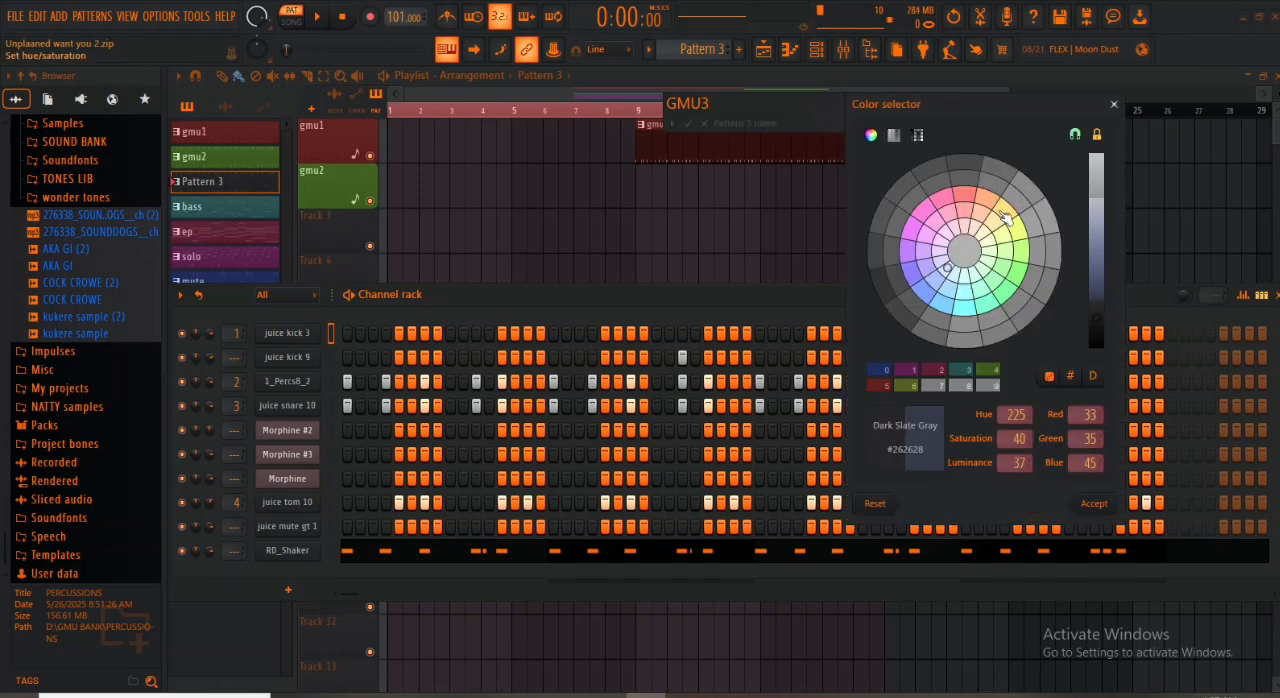
pyautogui.click(1004, 213)
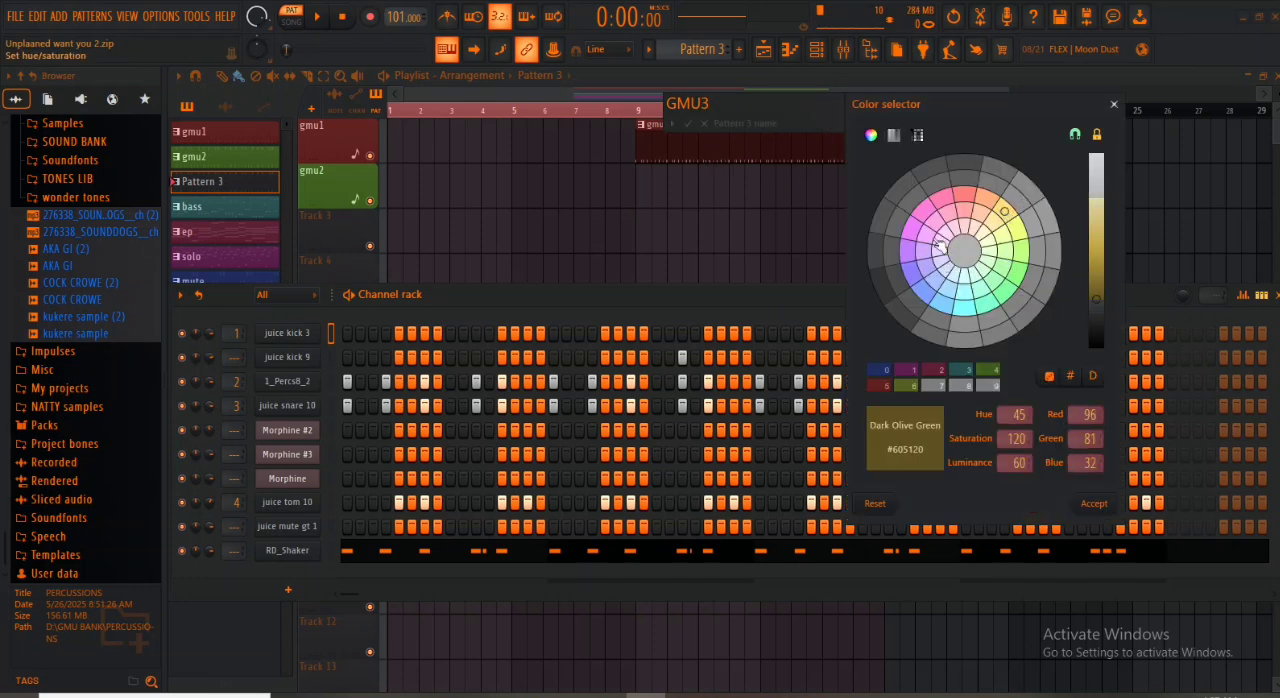
pyautogui.click(927, 236)
pyautogui.click(1097, 503)
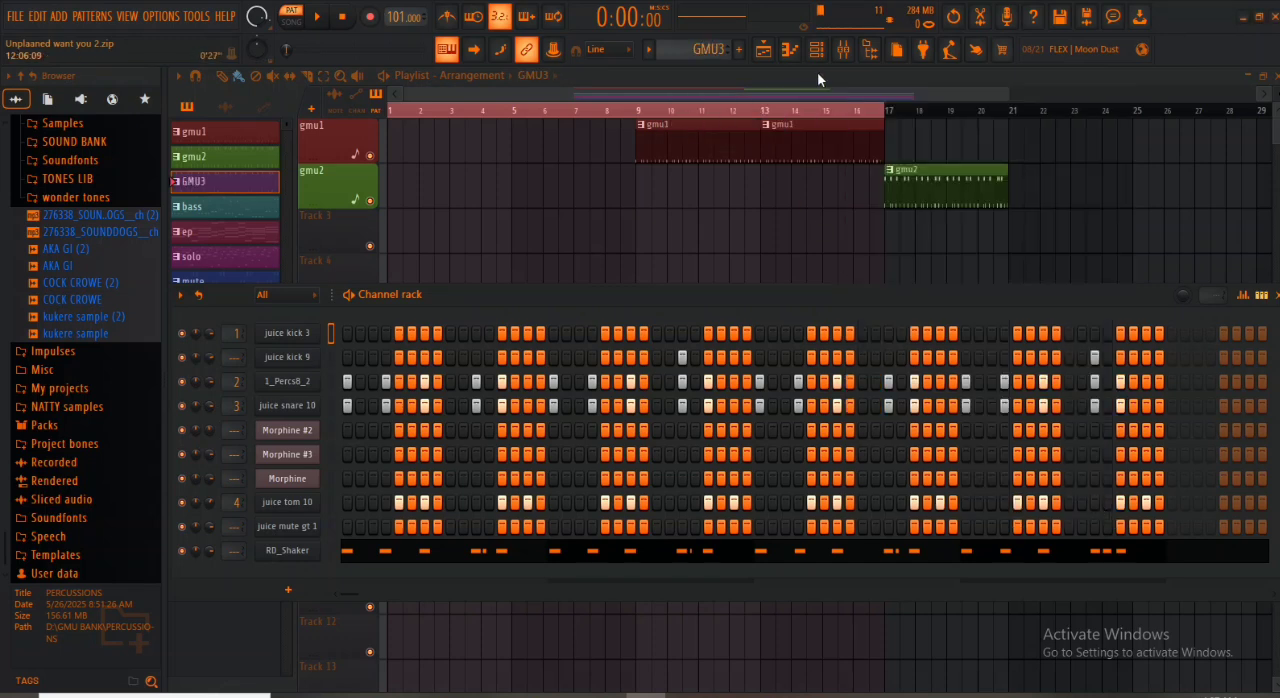
# - Hide the Channel rack, place GMU3 clips on Track 3 at bars 1 and 5, and give the track the pattern's name and colour
pyautogui.press('F6')
pyautogui.click(397, 243)
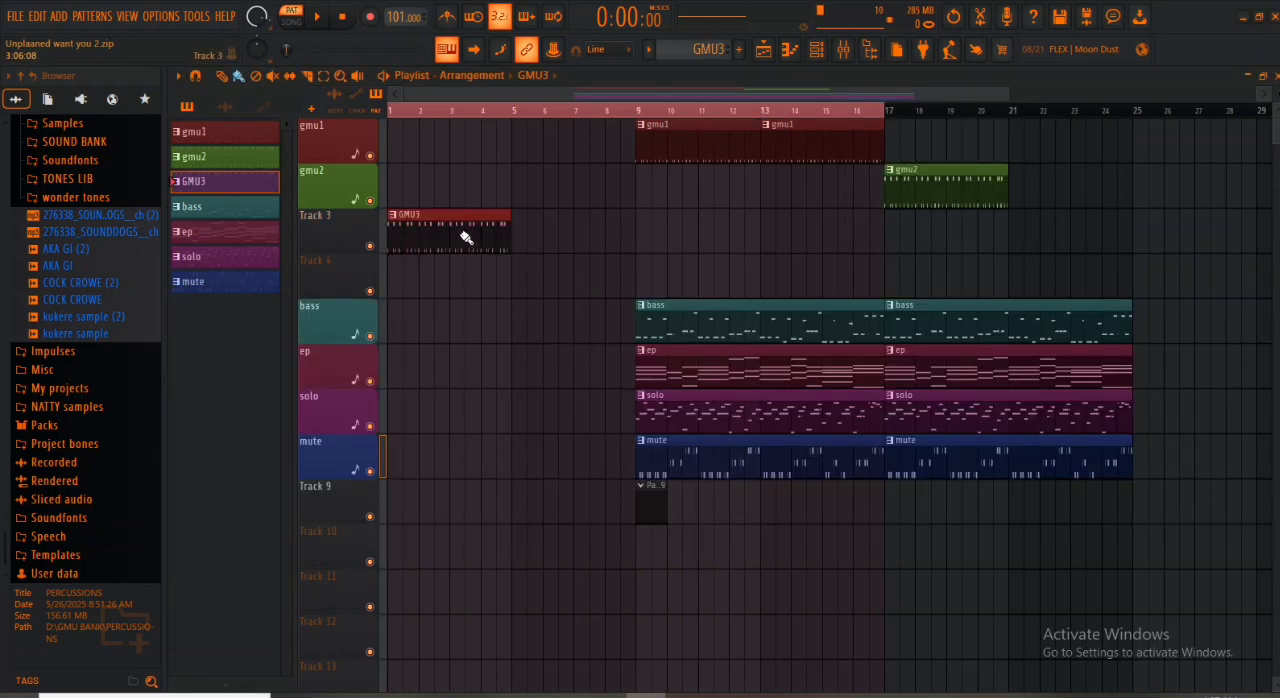
pyautogui.click(525, 238)
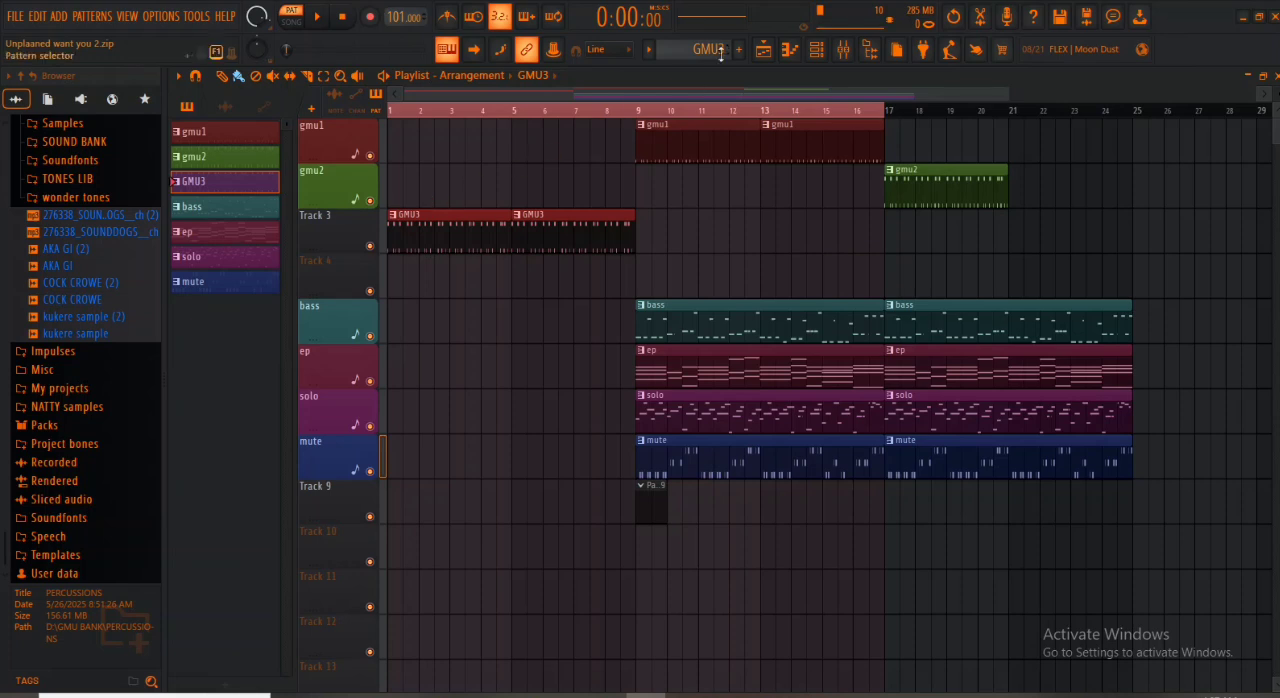
pyautogui.rightClick(329, 215)
pyautogui.click(391, 271)
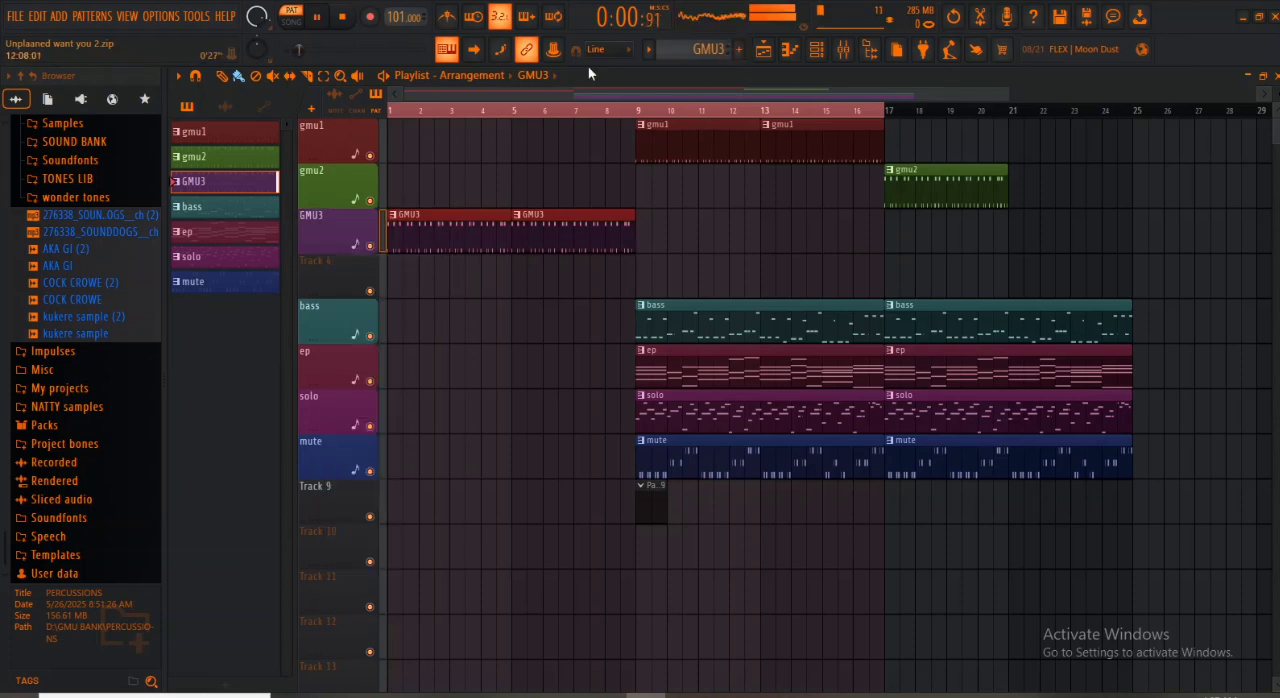
# - Play the arrangement in song mode while moving all clips except GMU3 to start at bar 17, and stop playback
pyautogui.click(298, 26)
pyautogui.press('space')
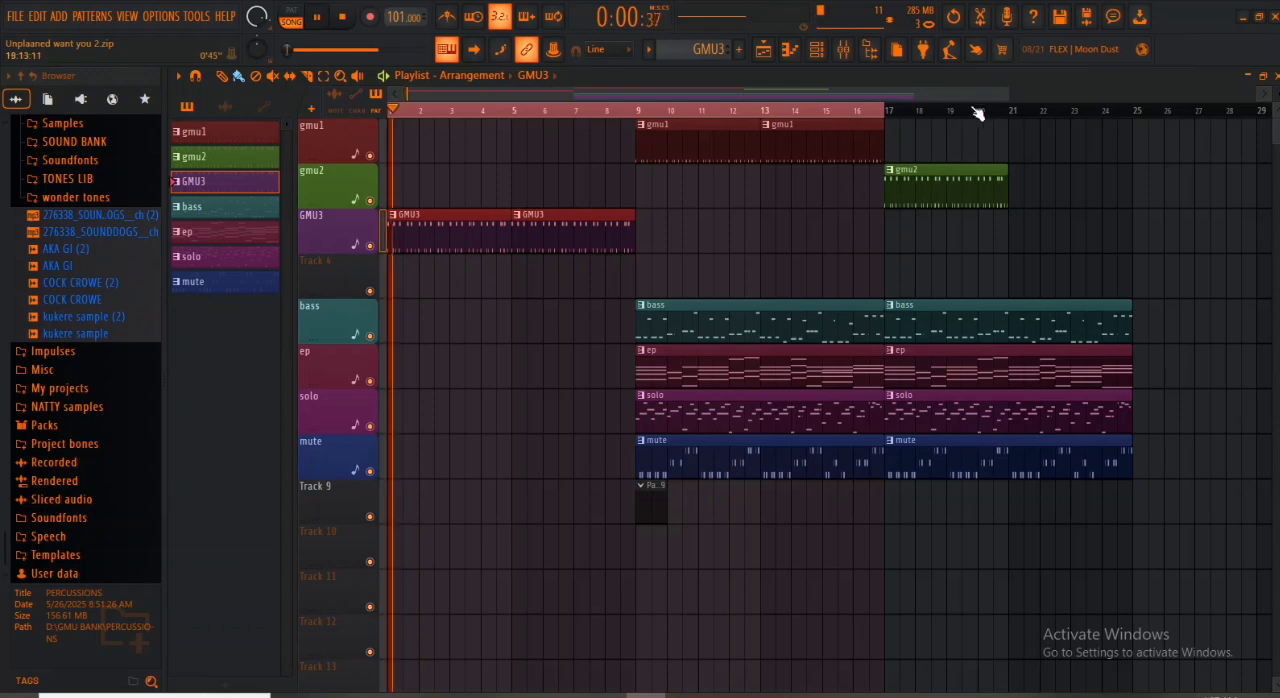
pyautogui.moveTo(1007, 94); pyautogui.dragTo(1200, 104)
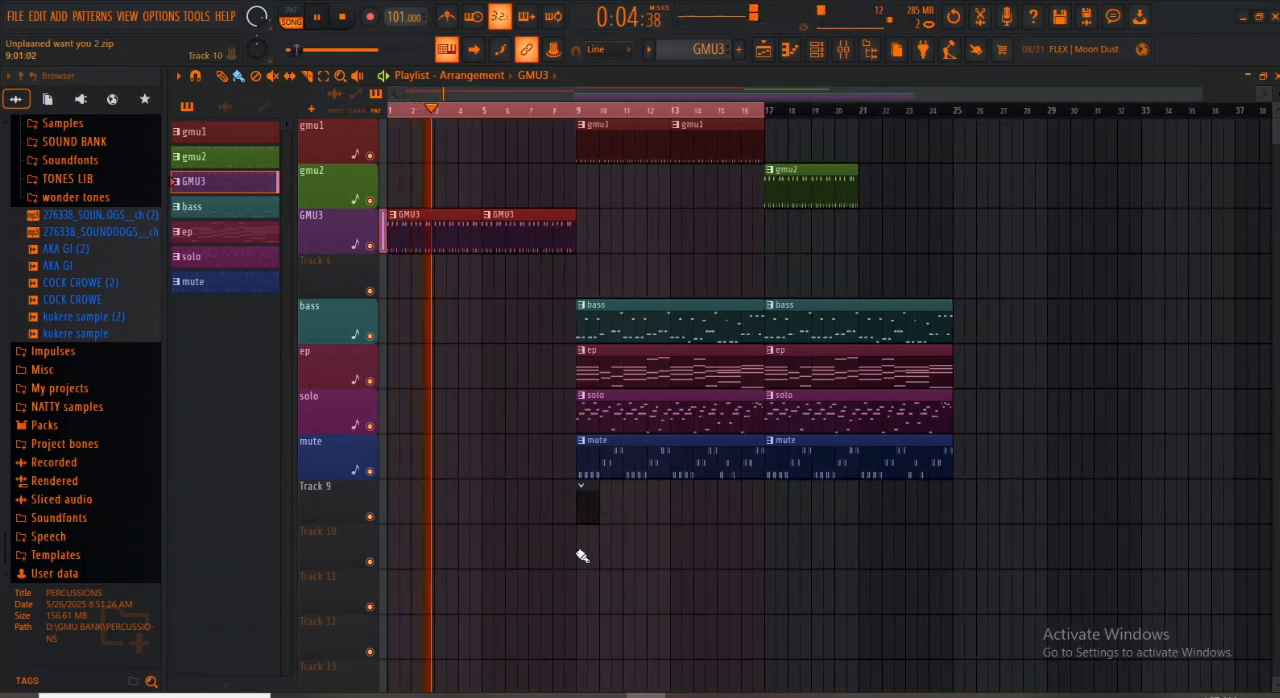
pyautogui.moveTo(586, 558); pyautogui.dragTo(757, 135)
pyautogui.moveTo(623, 127); pyautogui.dragTo(817, 120)
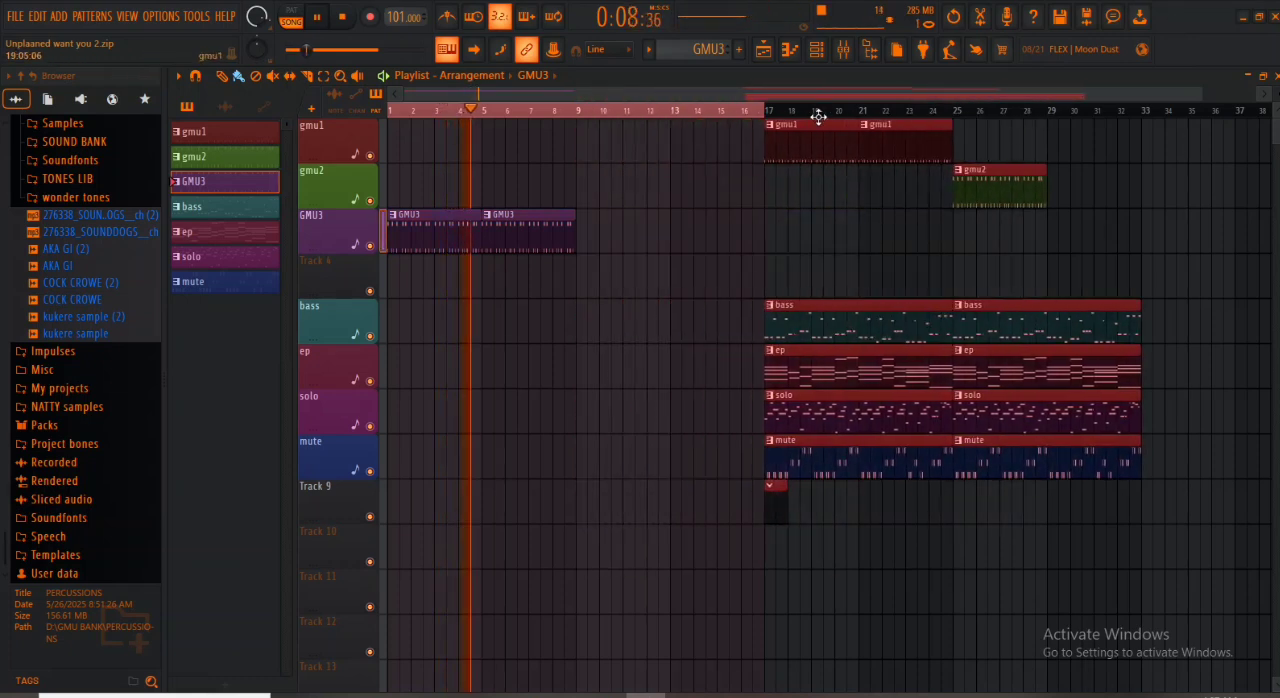
pyautogui.click(680, 203)
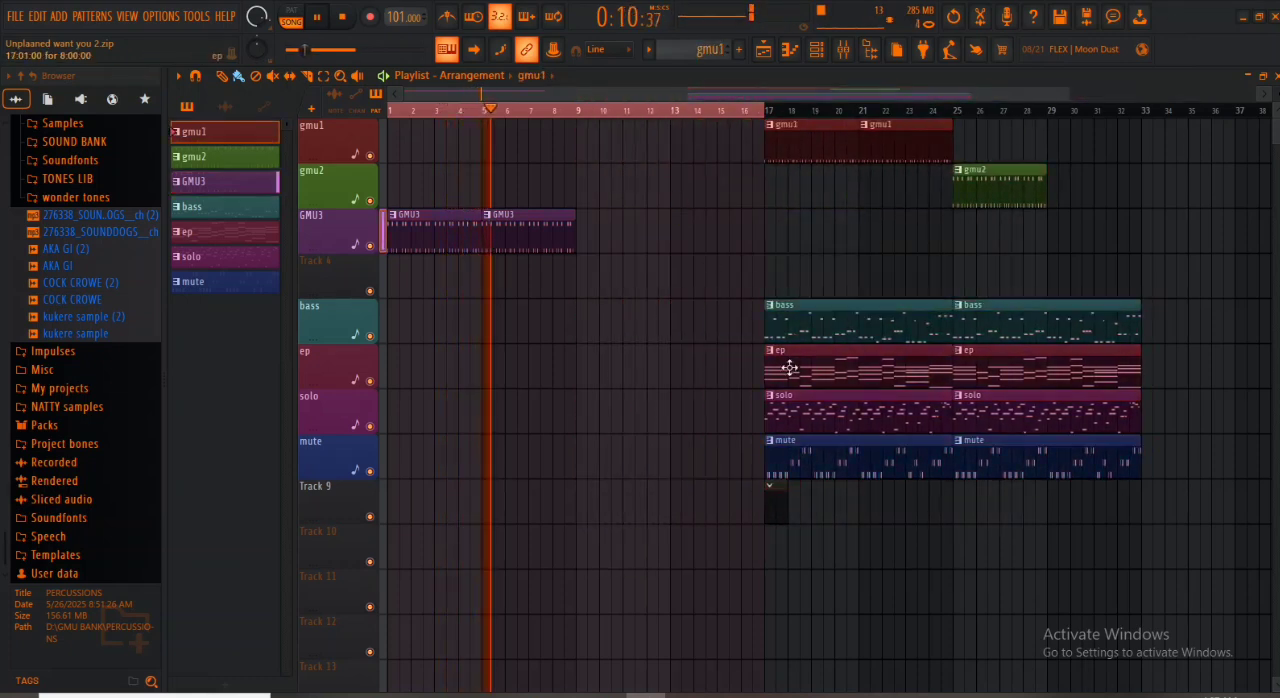
pyautogui.press('space')
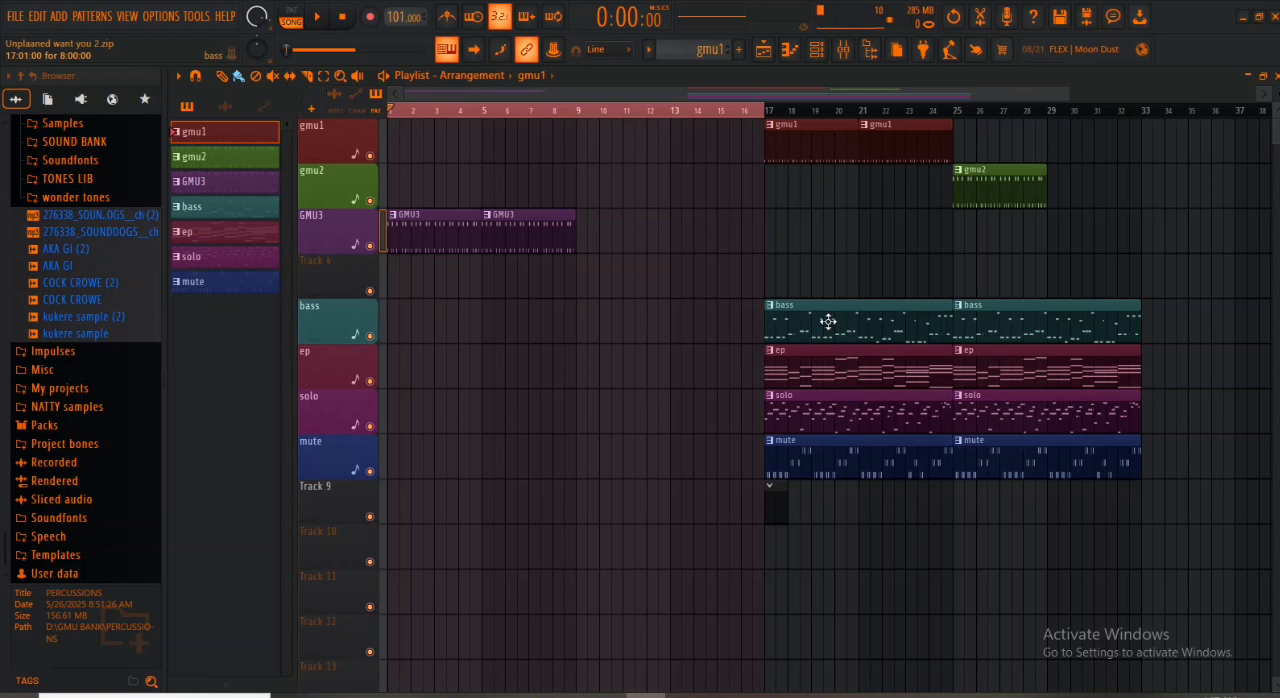
# - Copy the first ep clip to bar 5 on its track, discarding a trial copy of the bass clip
pyautogui.moveTo(828, 321); pyautogui.dragTo(537, 329)
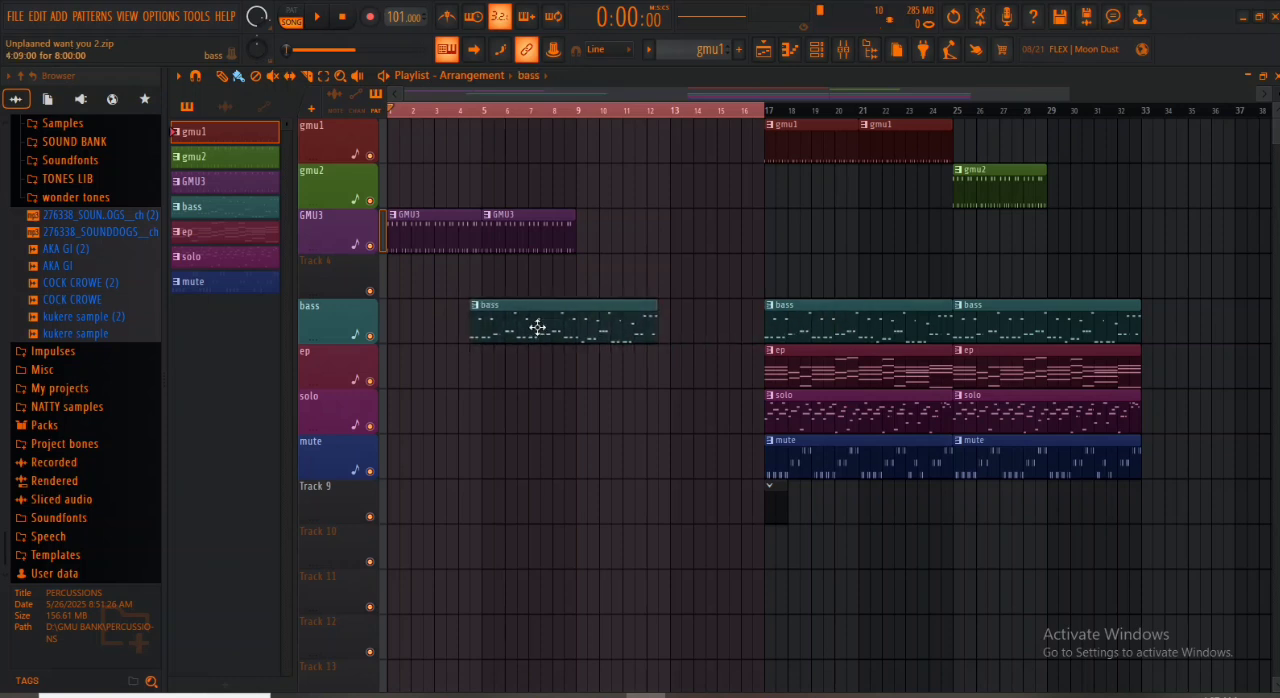
pyautogui.rightClick(537, 329)
pyautogui.moveTo(820, 363); pyautogui.dragTo(543, 366)
# - Trim the first GMU3 clip to end half a bar before bar 5 during playback, and add another GMU3 clip at bar 9
pyautogui.click(460, 112)
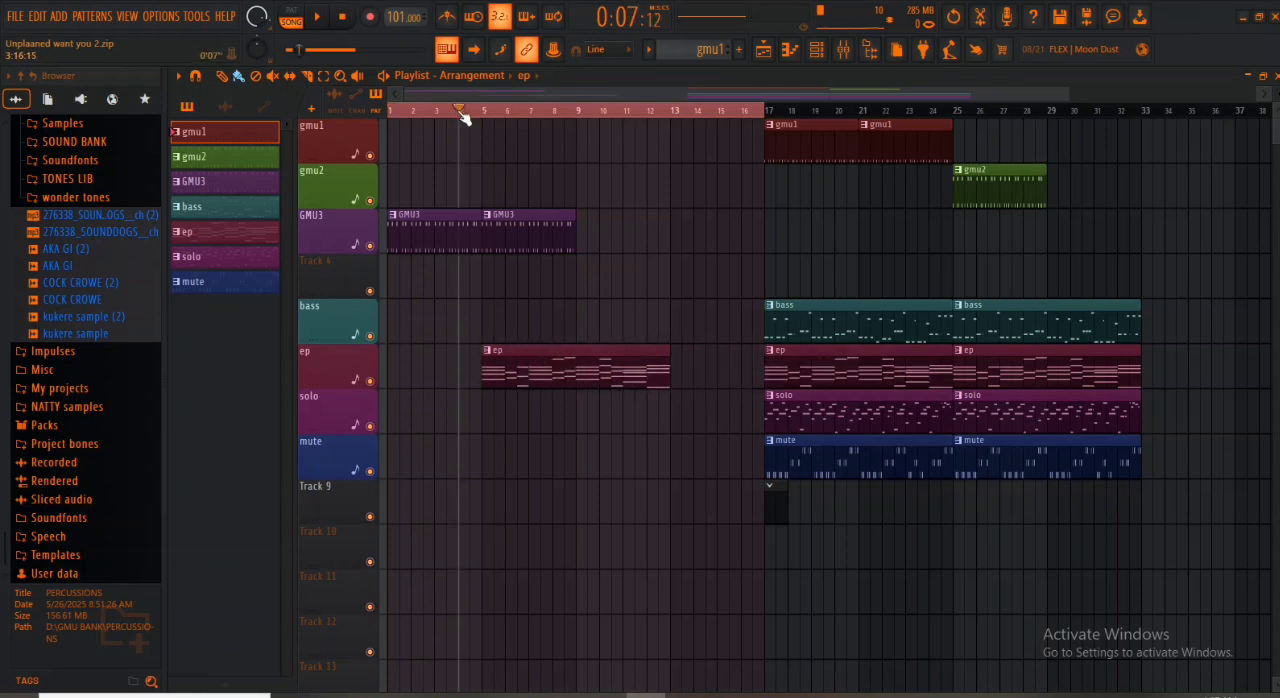
pyautogui.press('space')
pyautogui.moveTo(481, 227); pyautogui.dragTo(471, 233)
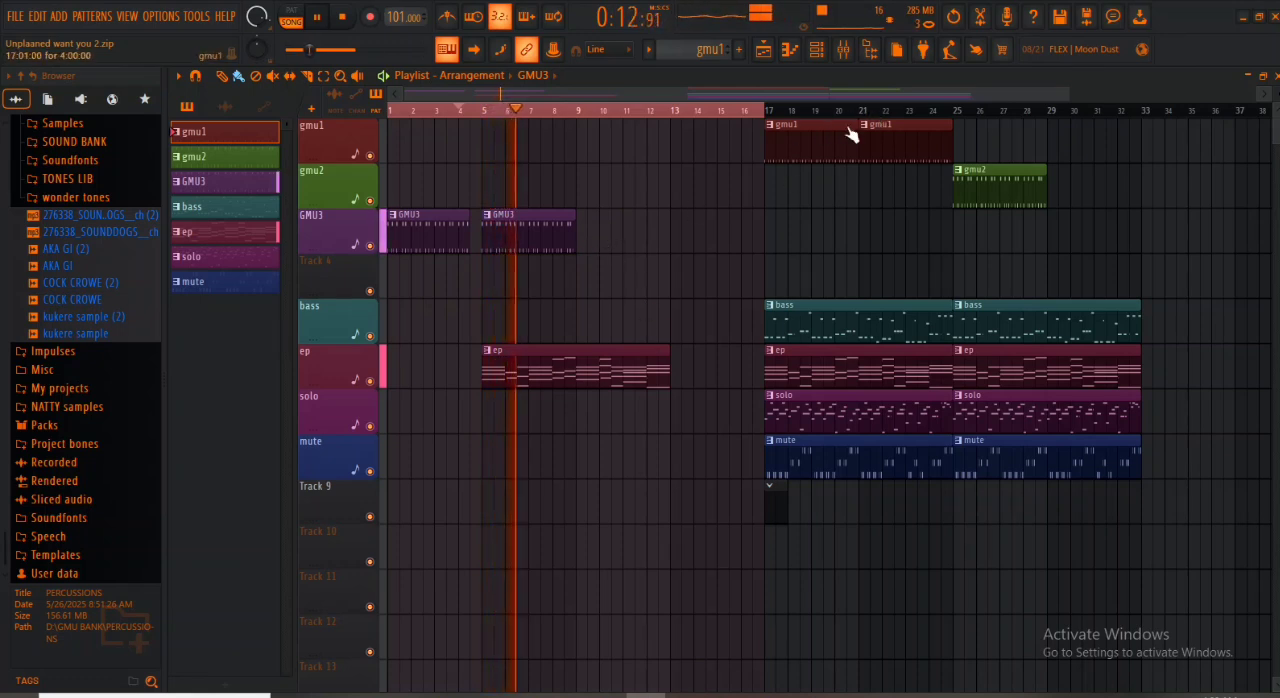
pyautogui.moveTo(1070, 94); pyautogui.dragTo(1181, 94)
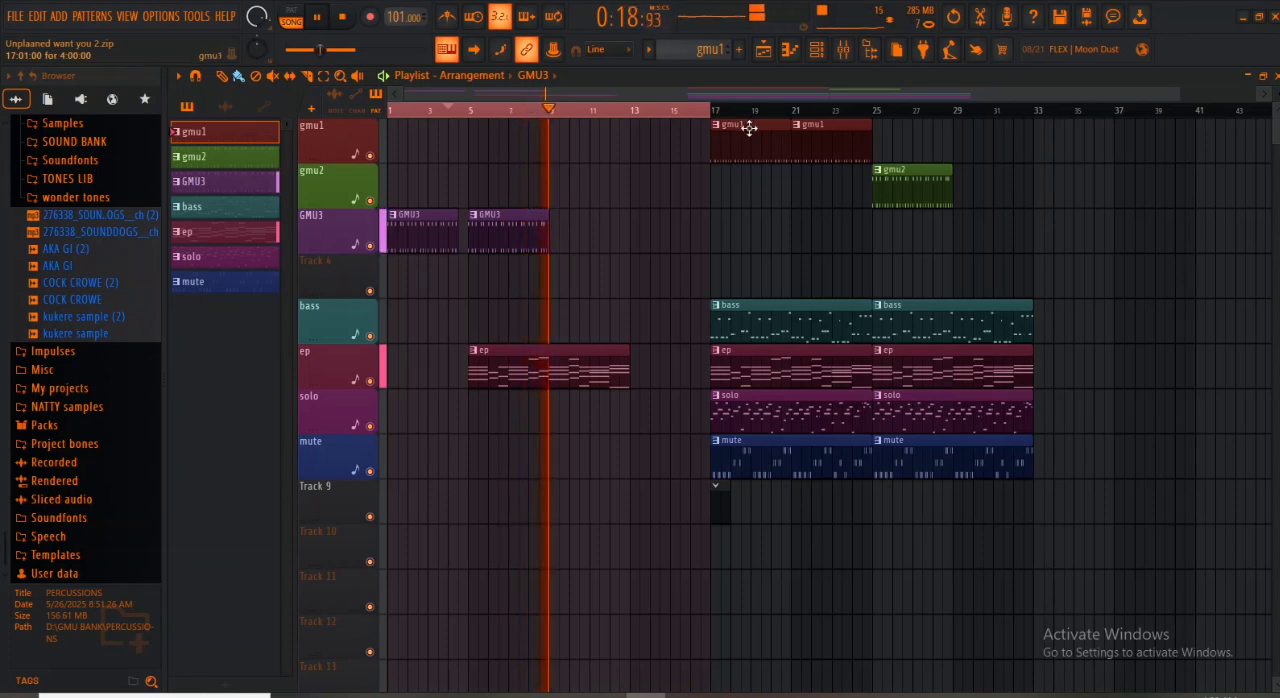
pyautogui.press('space')
pyautogui.click(622, 238)
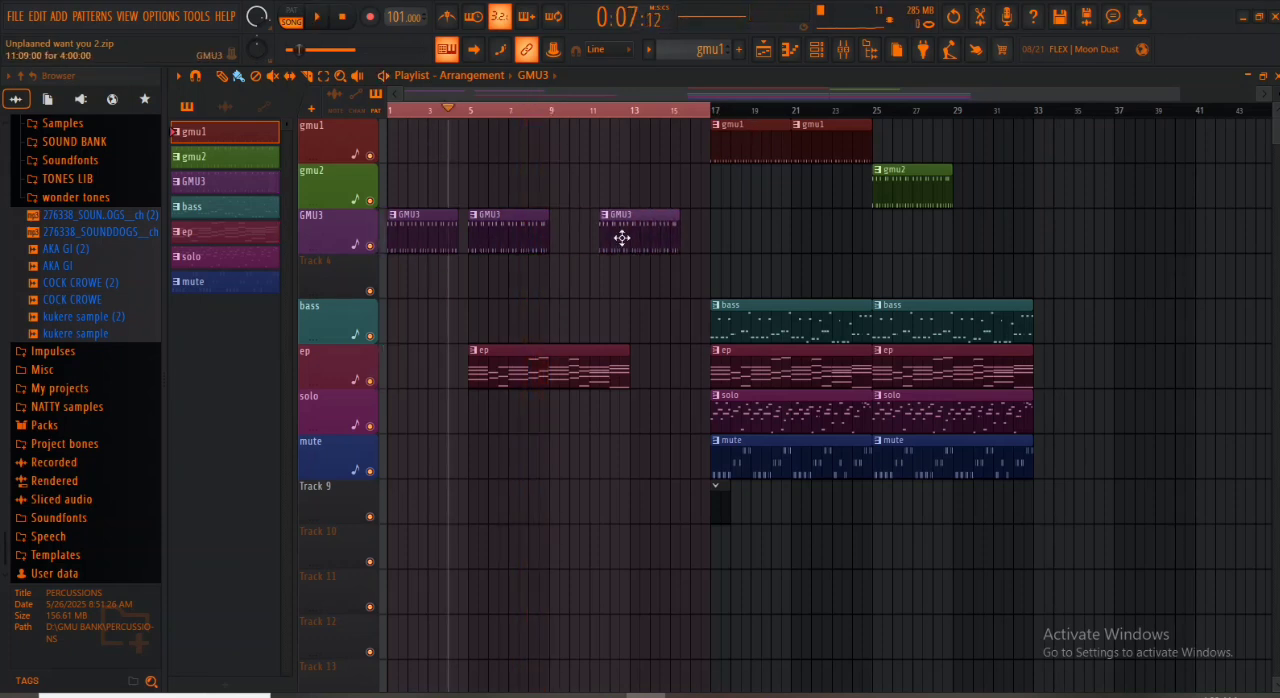
pyautogui.moveTo(622, 238); pyautogui.dragTo(572, 256)
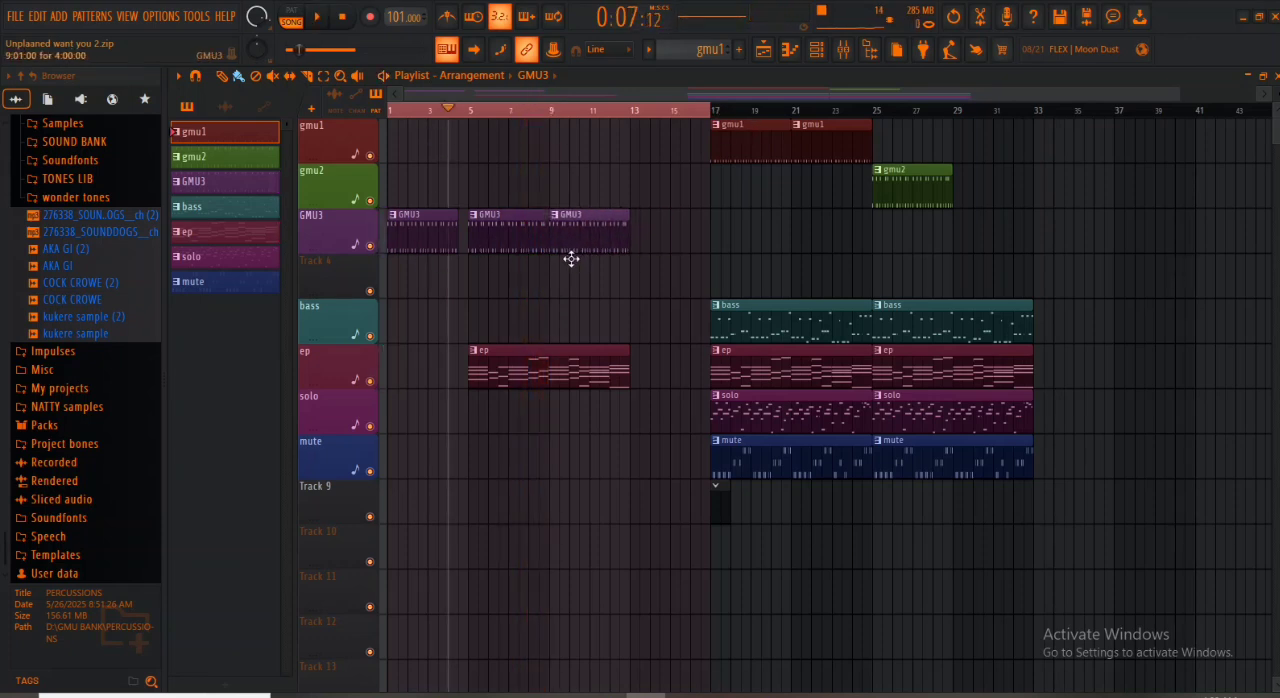
# - Open the ep clip in the piano roll, play its chords, and add a half-bar D#5 note at bar 4
pyautogui.doubleClick(519, 375)
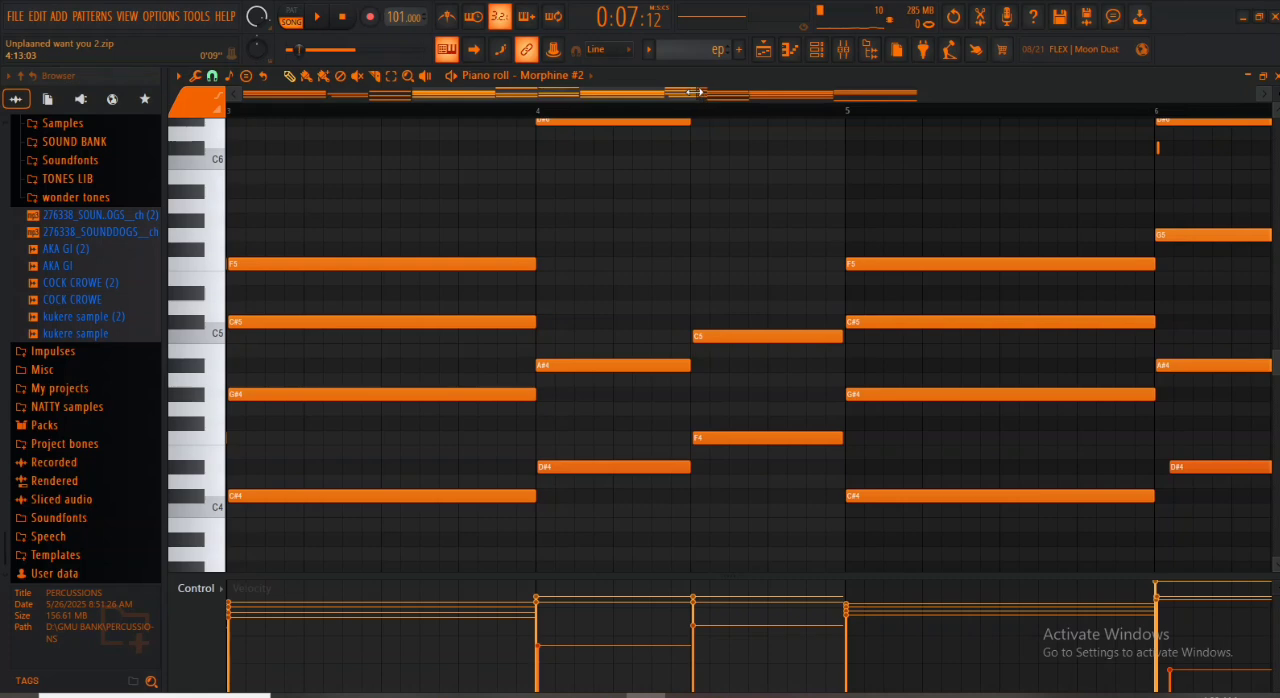
pyautogui.moveTo(697, 92); pyautogui.dragTo(1057, 94)
pyautogui.scroll(5, 434, 323)
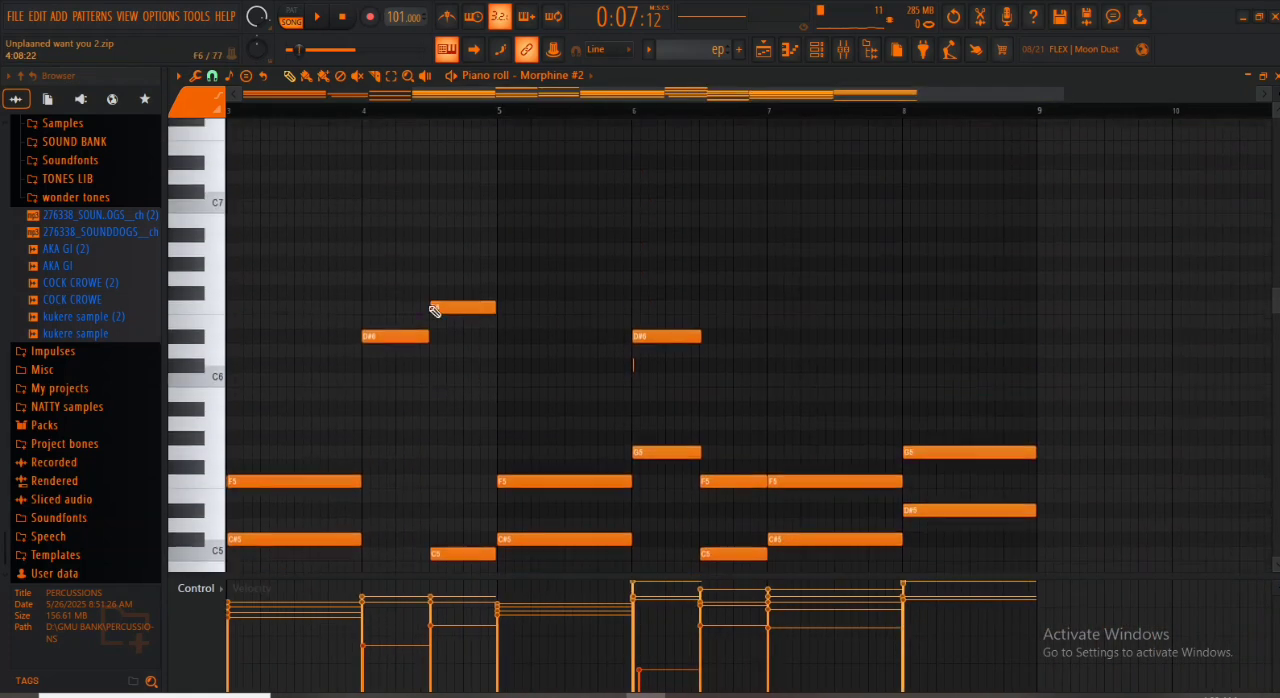
pyautogui.scroll(-3, 434, 313)
pyautogui.scroll(-3, 434, 313)
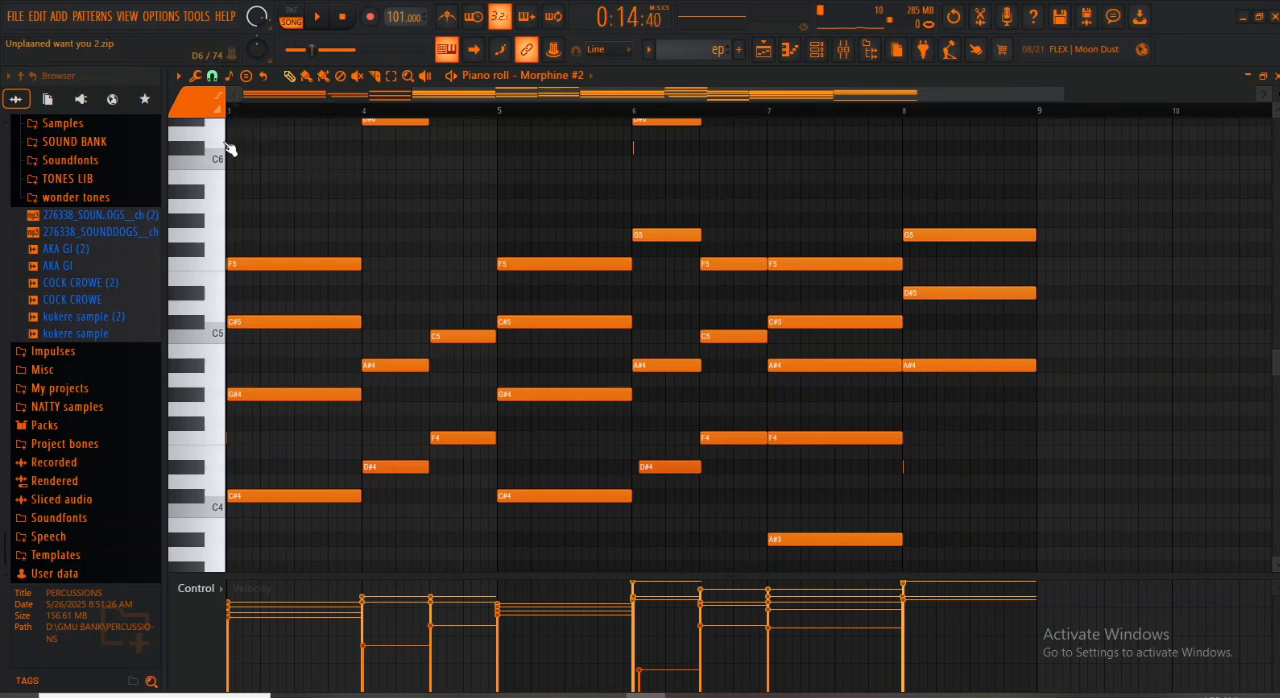
pyautogui.press('space')
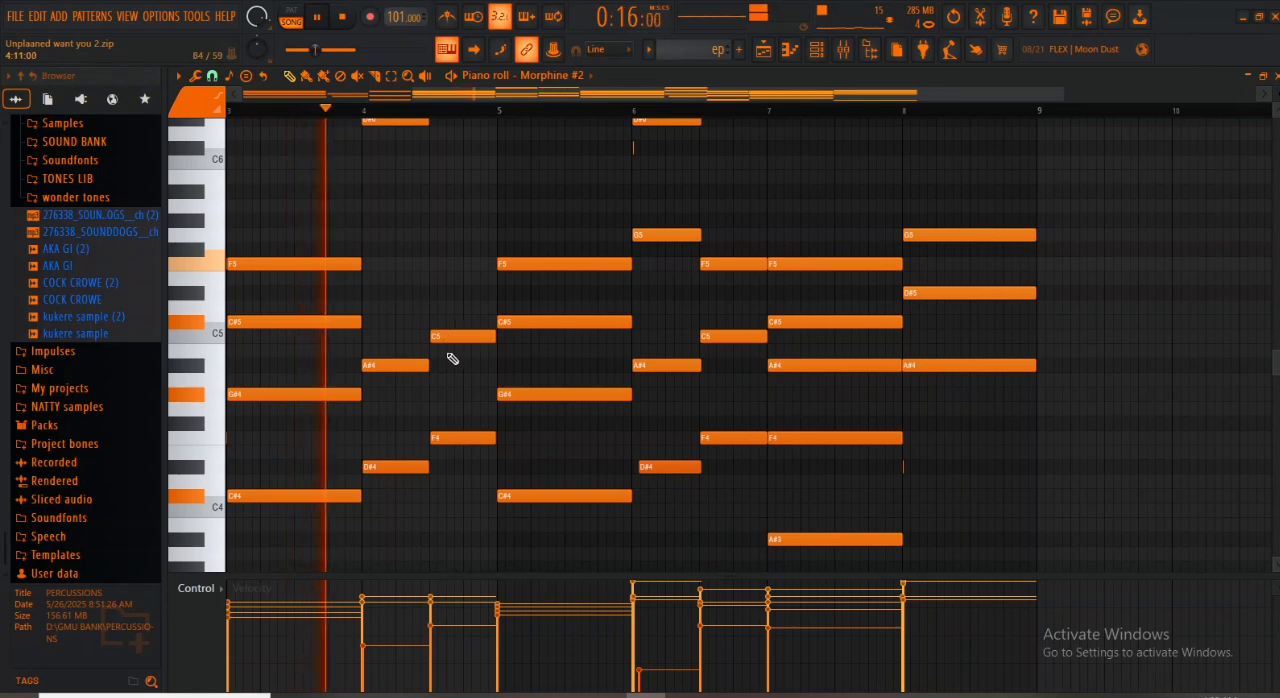
pyautogui.press('space')
pyautogui.click(377, 307)
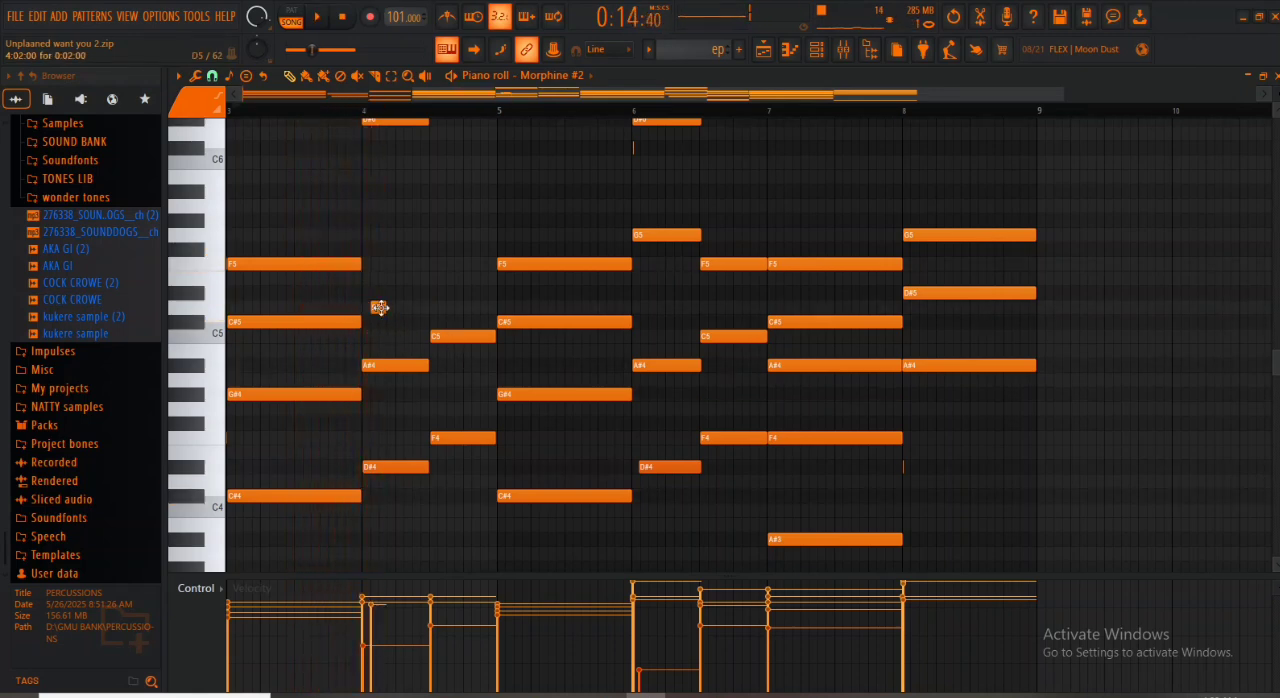
pyautogui.moveTo(379, 307); pyautogui.dragTo(371, 288)
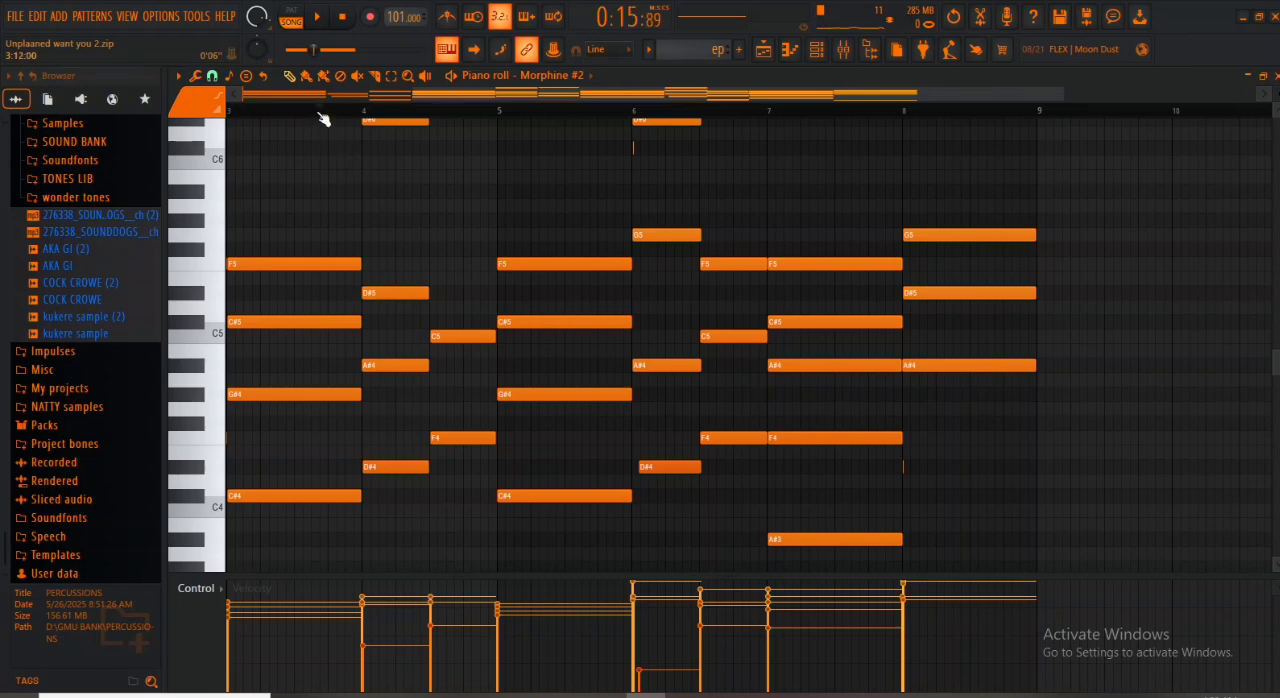
# - Audition the chord at bar 4, lower its added D#5 note to G4, and play the passage again
pyautogui.press('space')
pyautogui.press('space')
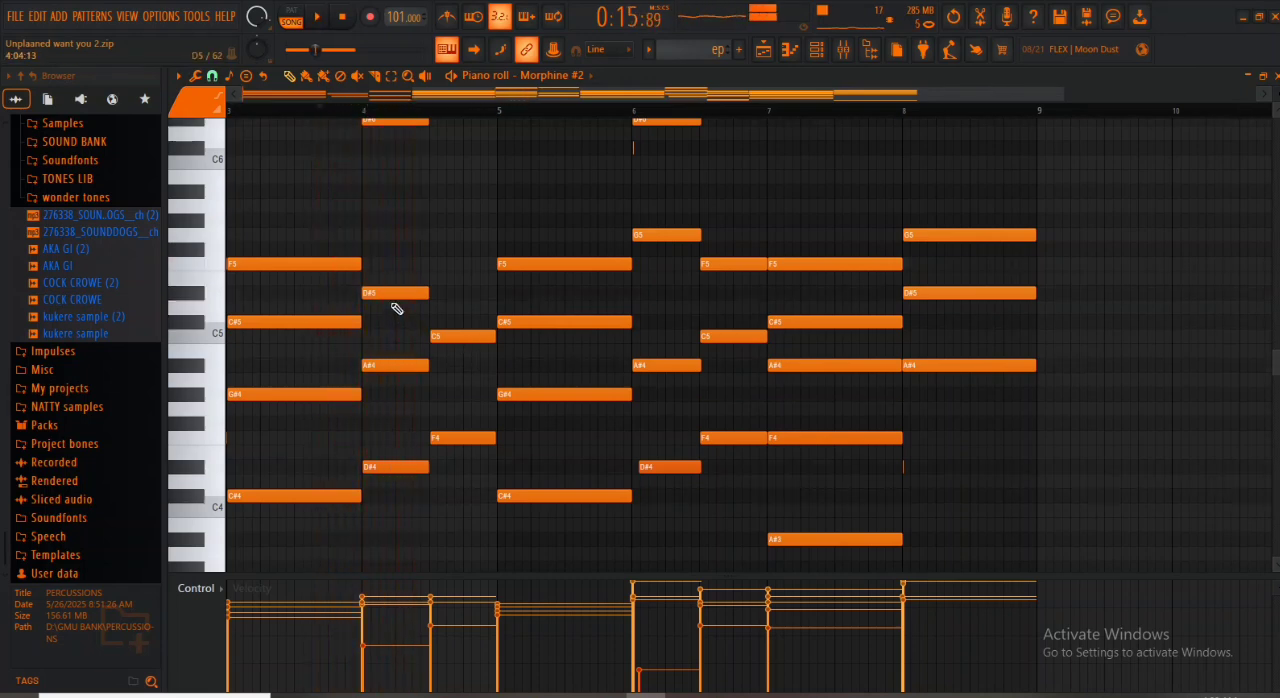
pyautogui.click(200, 473)
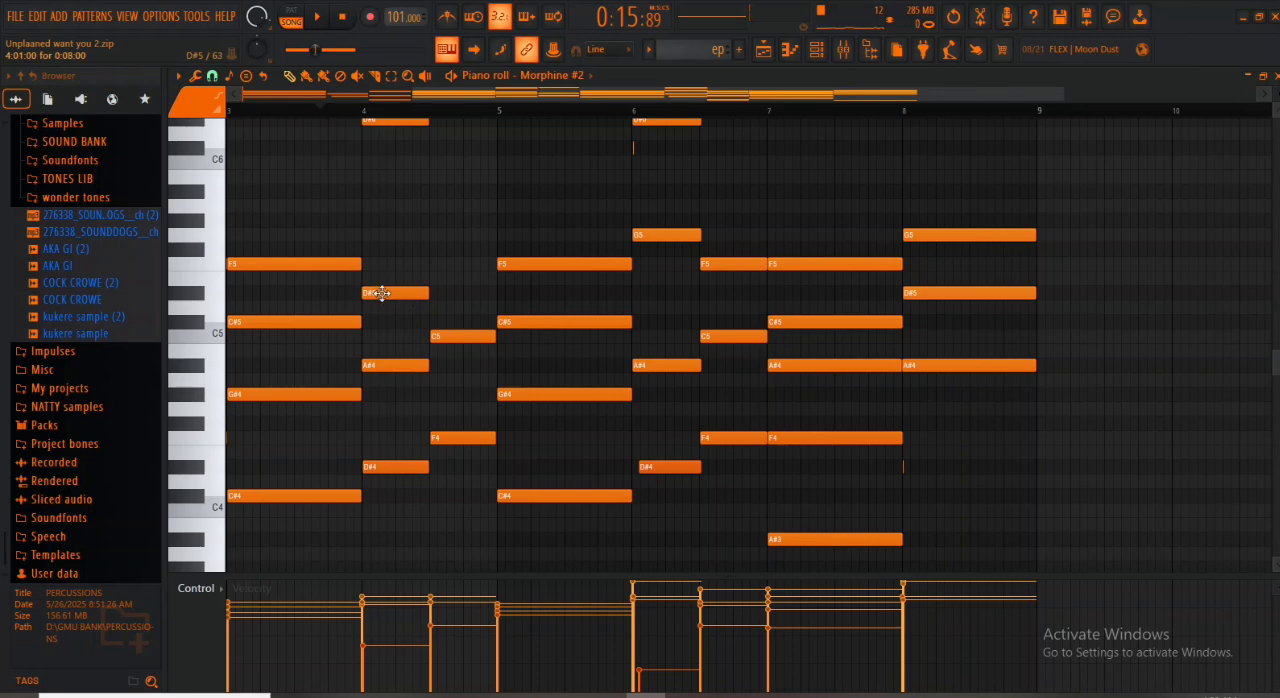
pyautogui.moveTo(381, 293); pyautogui.dragTo(393, 413)
pyautogui.press('space')
pyautogui.press('space')
pyautogui.press('space')
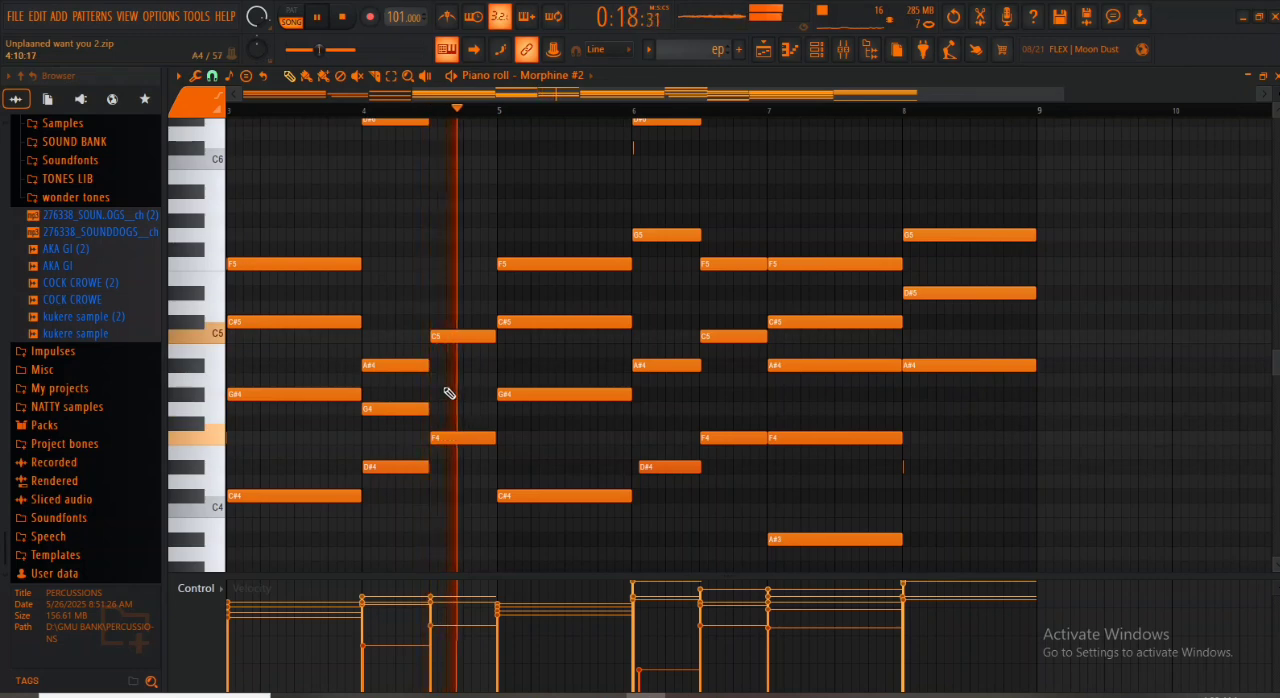
# - Add a half-bar G#4 note to the chord in the second half of bar 4 and play it back
pyautogui.press('space')
pyautogui.press('space')
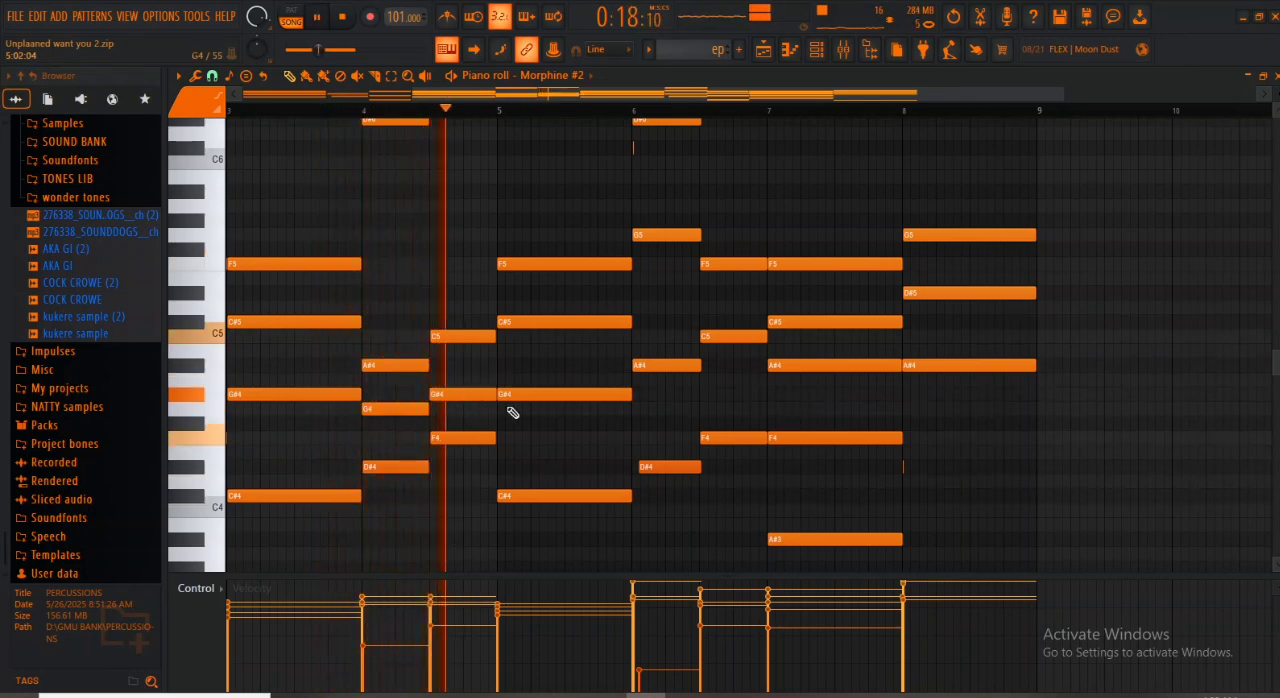
pyautogui.press('space')
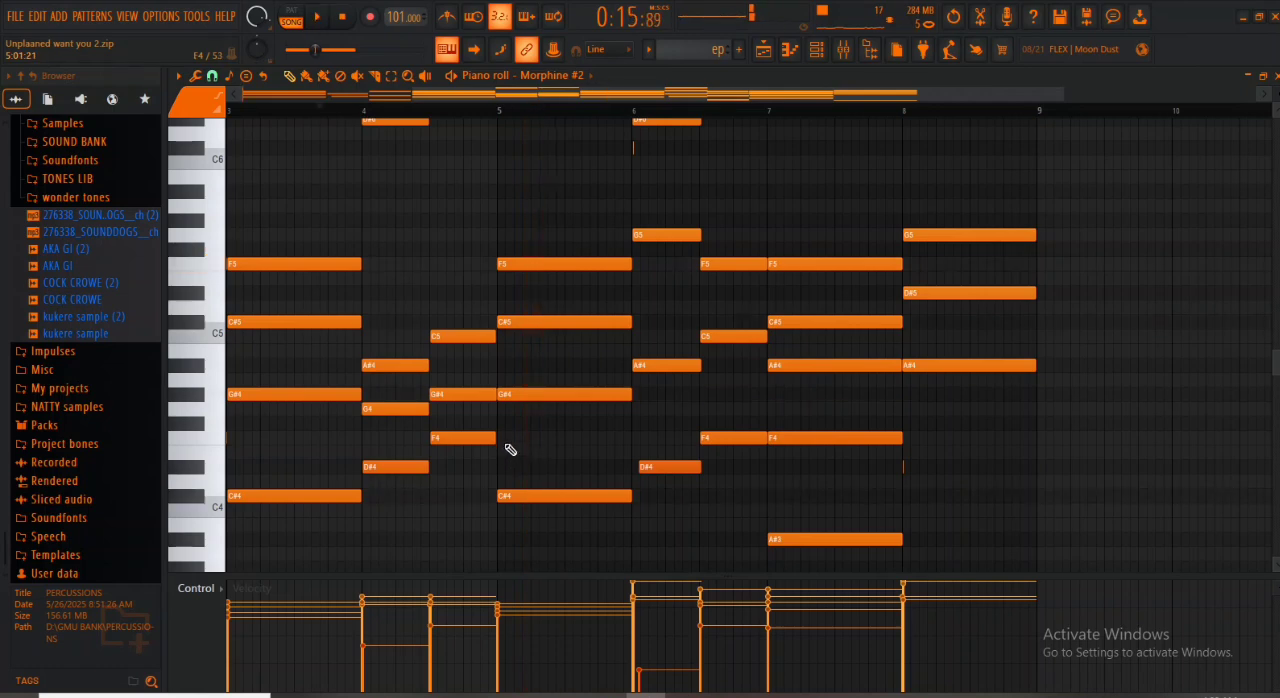
# - Add an F4 note spanning the whole of bar 5 to its chord, trying E4 first, and play it back
pyautogui.click(512, 438)
pyautogui.moveTo(516, 427); pyautogui.dragTo(514, 447)
pyautogui.press('space')
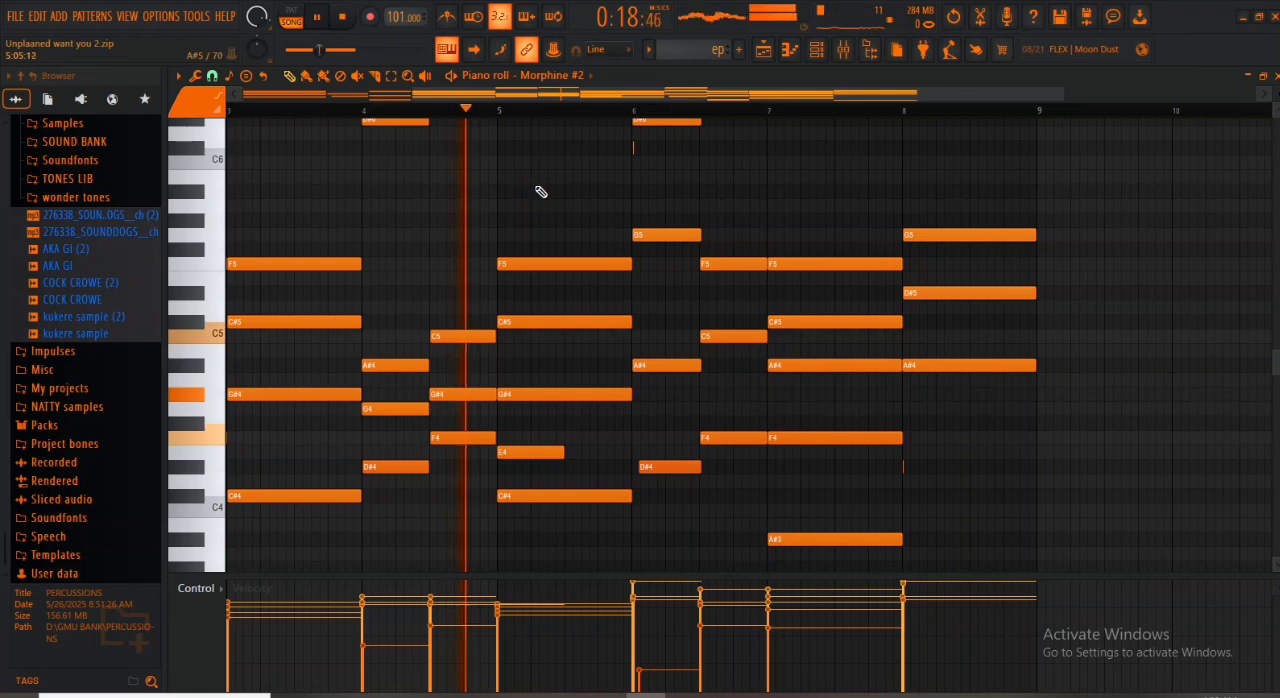
pyautogui.press('space')
pyautogui.moveTo(526, 454)
pyautogui.mouseDown()
pyautogui.moveTo(525, 465)
pyautogui.moveTo(523, 437)
pyautogui.mouseUp()
pyautogui.press('space')
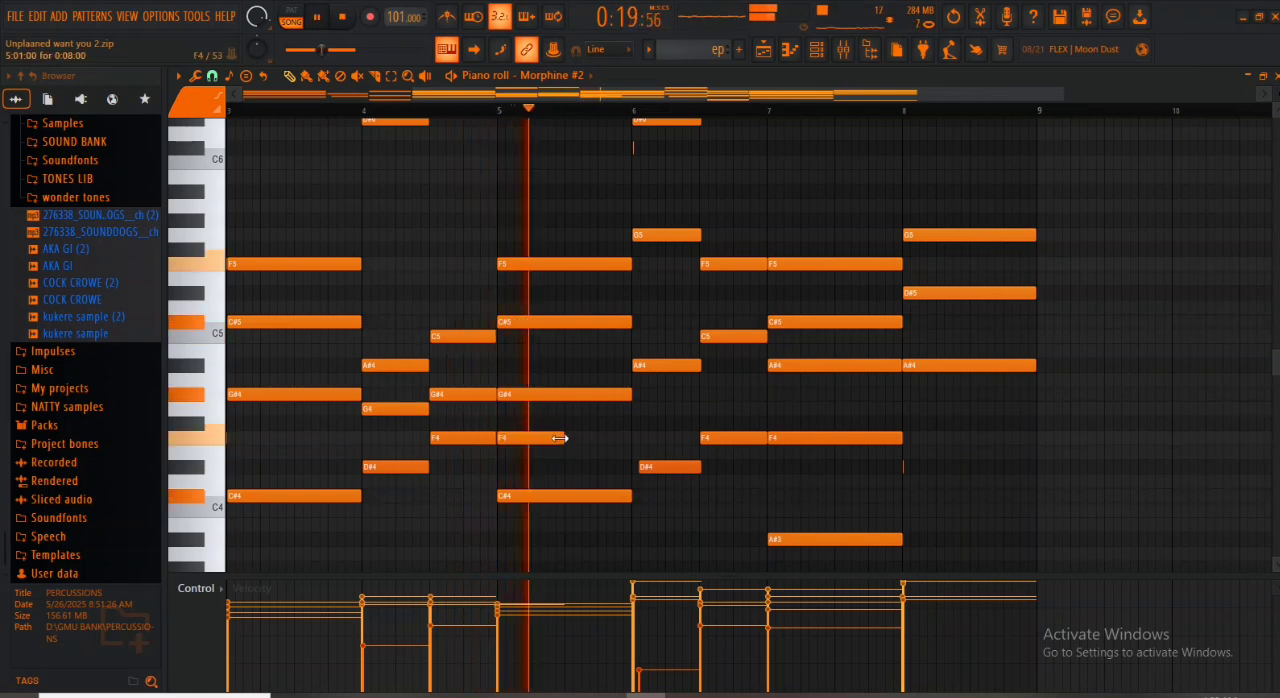
# - Add half-bar G4 and G#4 notes to the two chords in bar 6 while playing the passage
pyautogui.press('space')
pyautogui.click(659, 409)
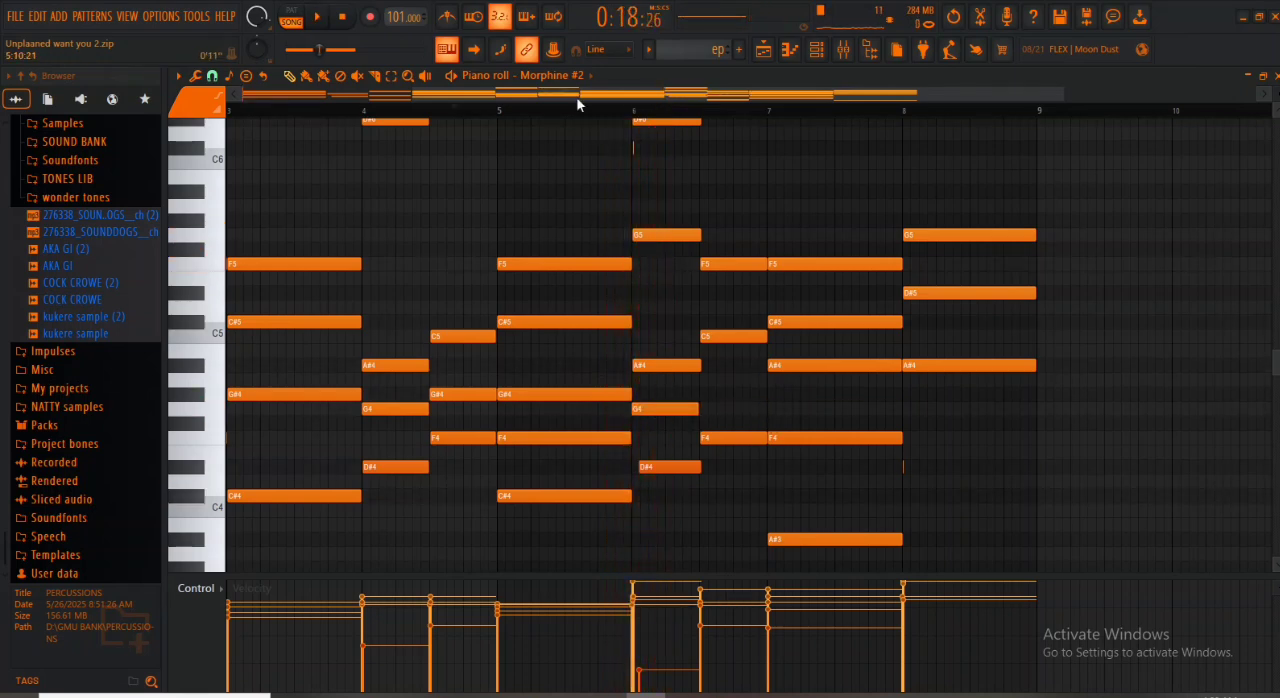
pyautogui.press('space')
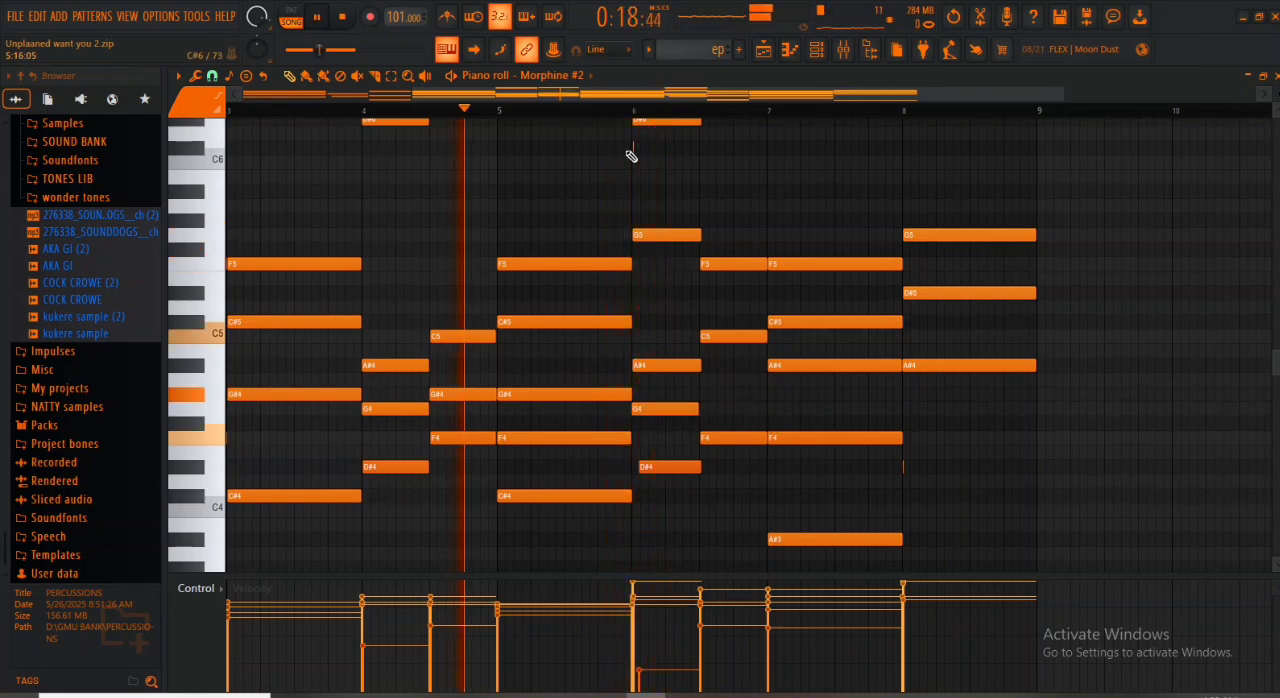
pyautogui.click(706, 396)
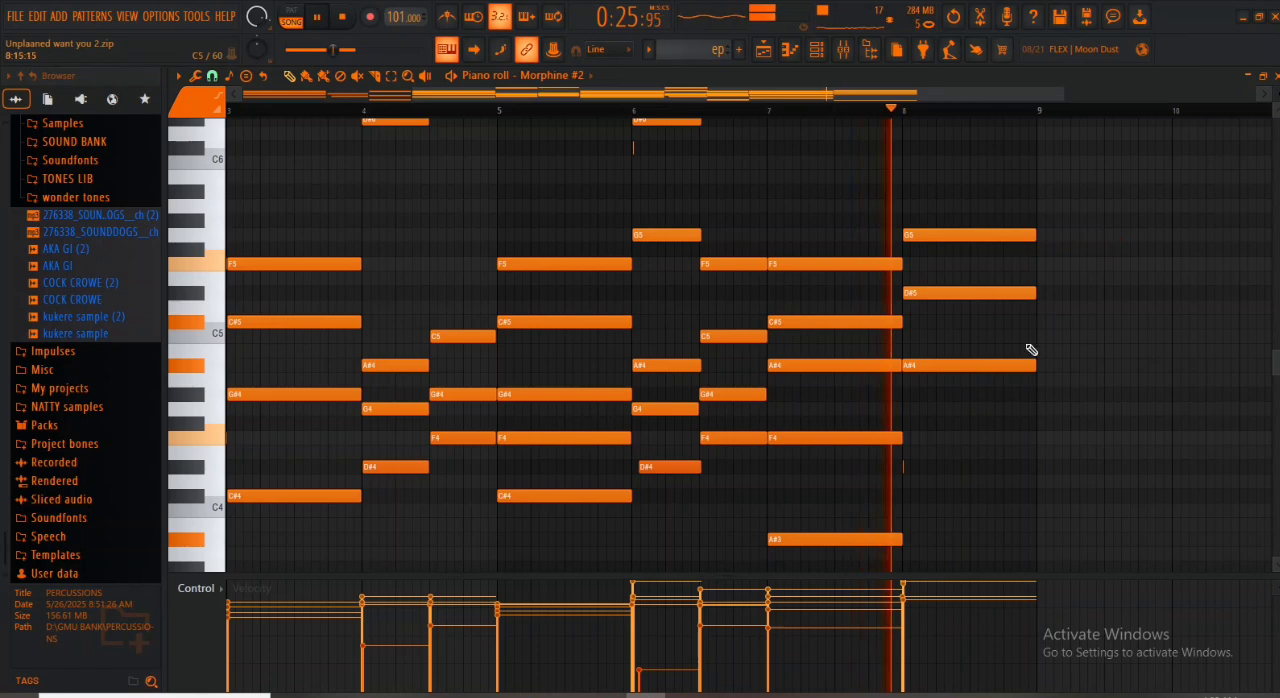
# - Lengthen the short D#4 note at bar 8 to the full bar, stop playback and close the piano roll
pyautogui.moveTo(906, 466); pyautogui.dragTo(1038, 460)
pyautogui.press('space')
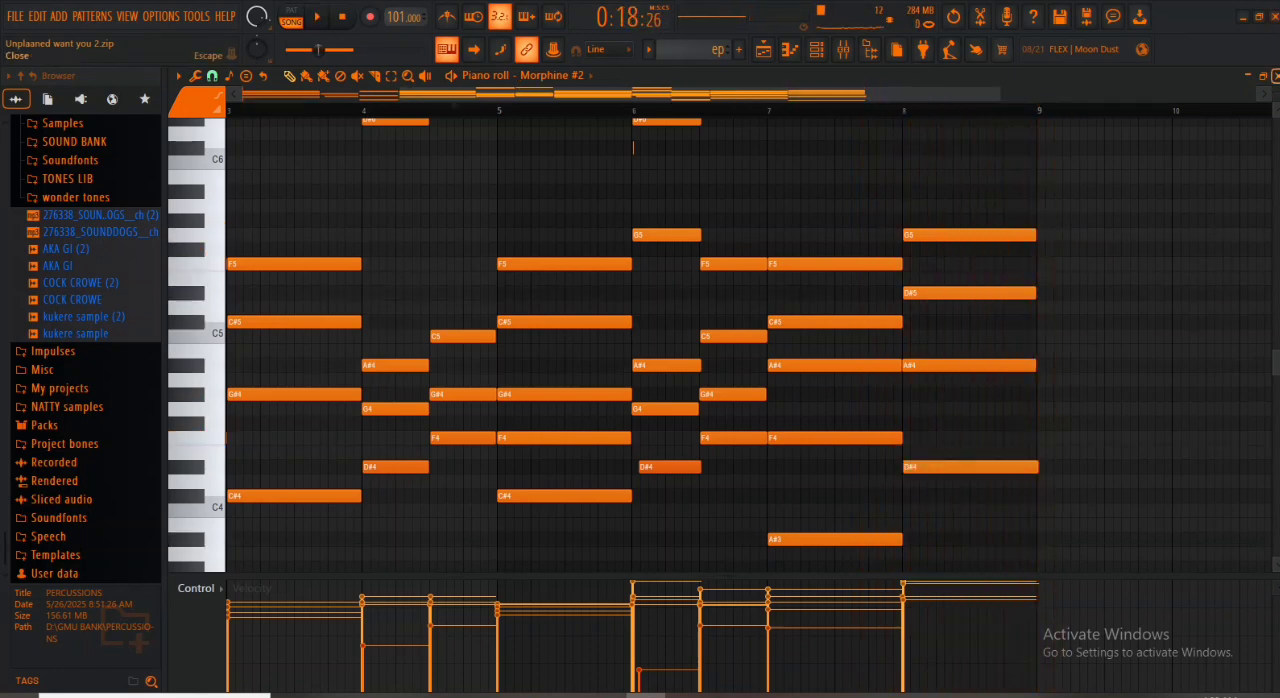
pyautogui.click(1275, 76)
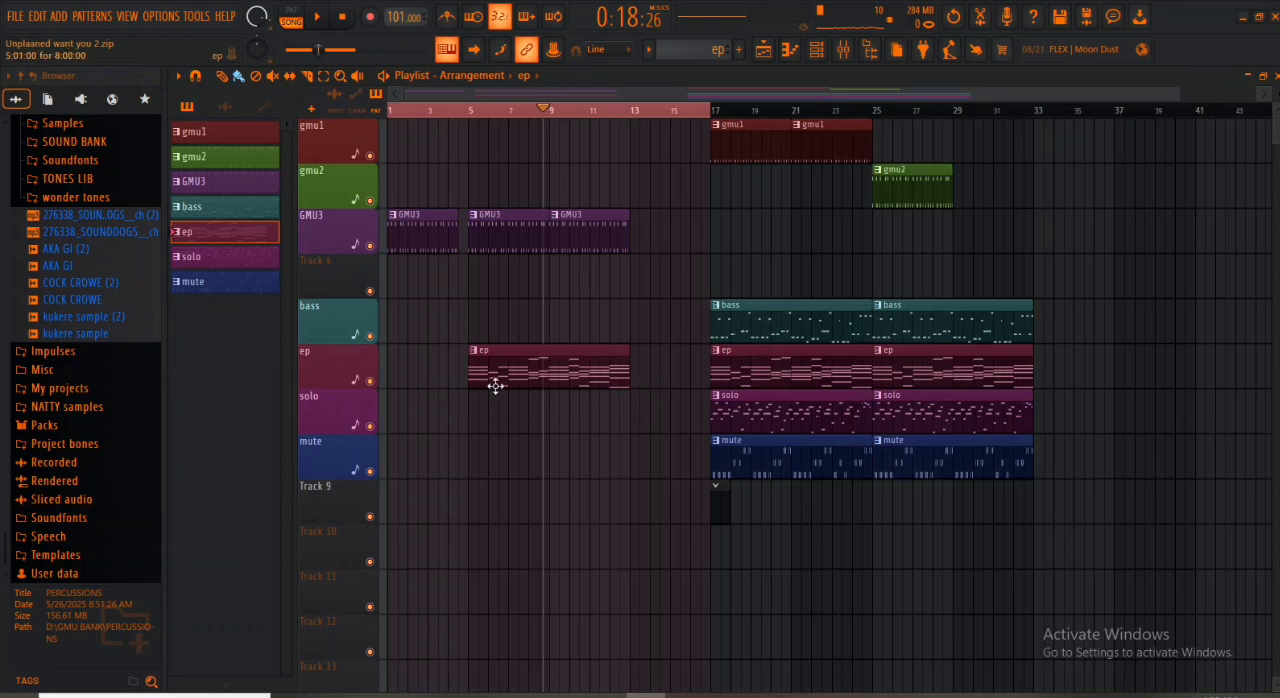
# - Play the arrangement from the start while deleting the leftover Track 9 clip and trimming the last GMU3 clip to end at bar 12
pyautogui.click(395, 115)
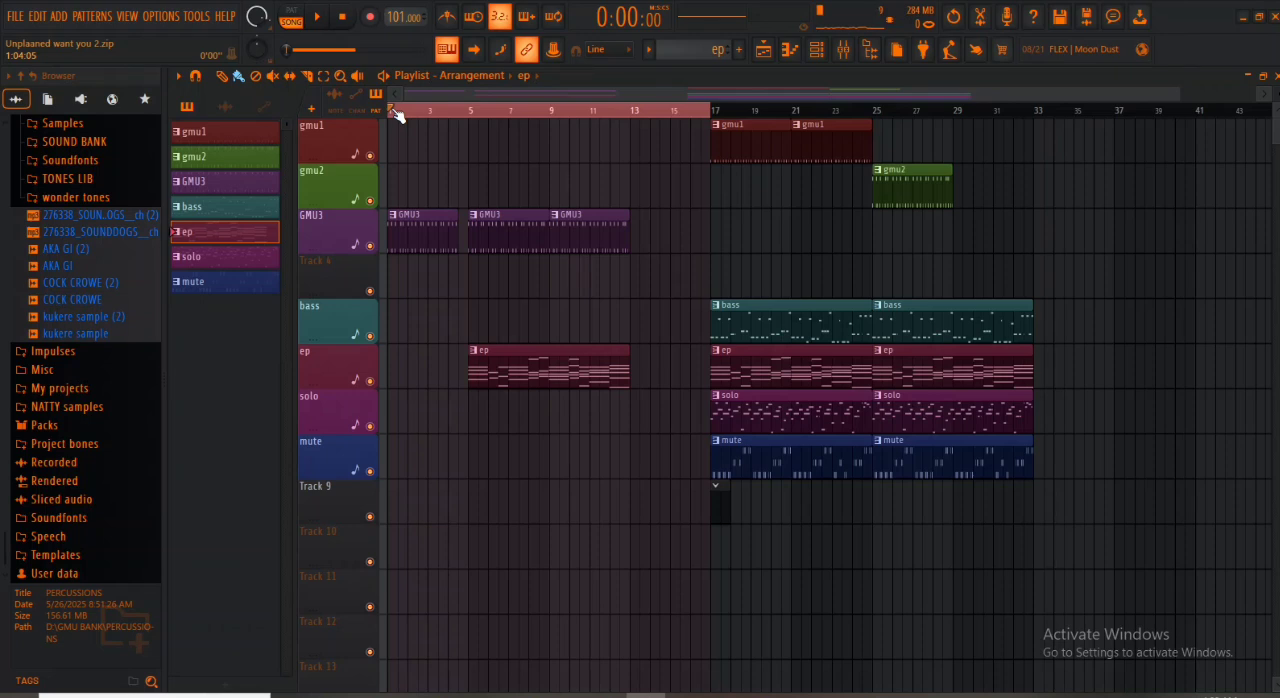
pyautogui.press('space')
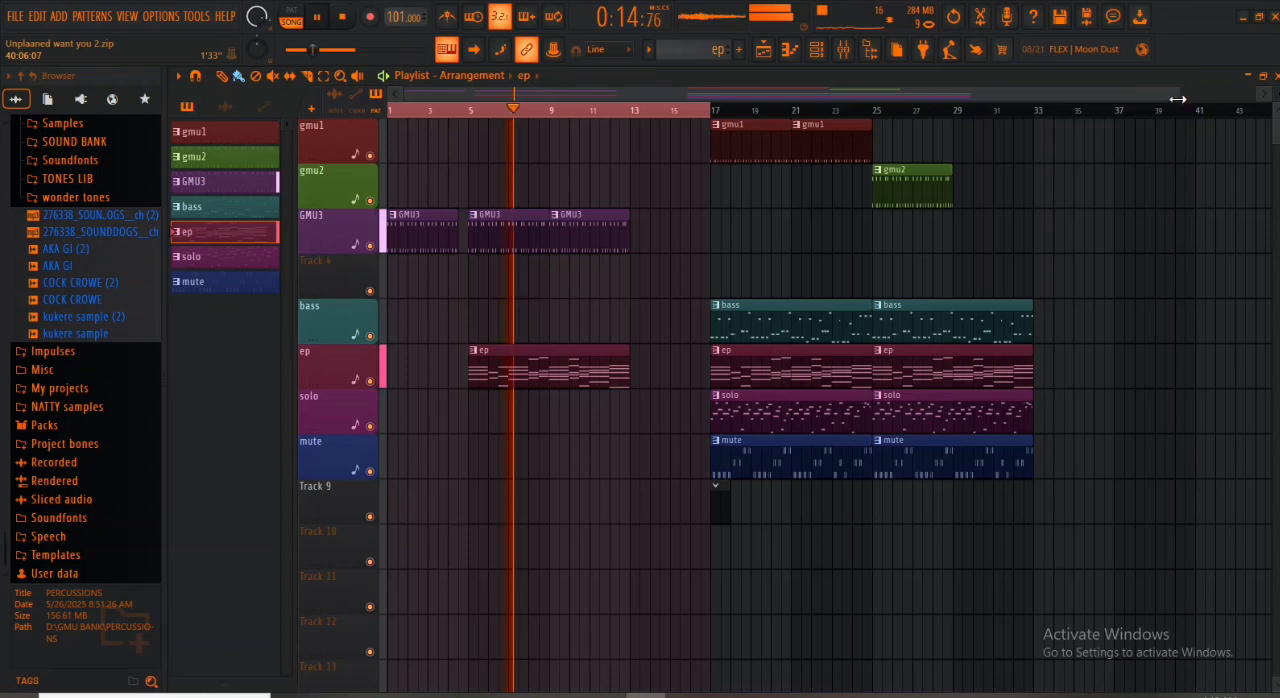
pyautogui.scroll(-1, 1192, 108)
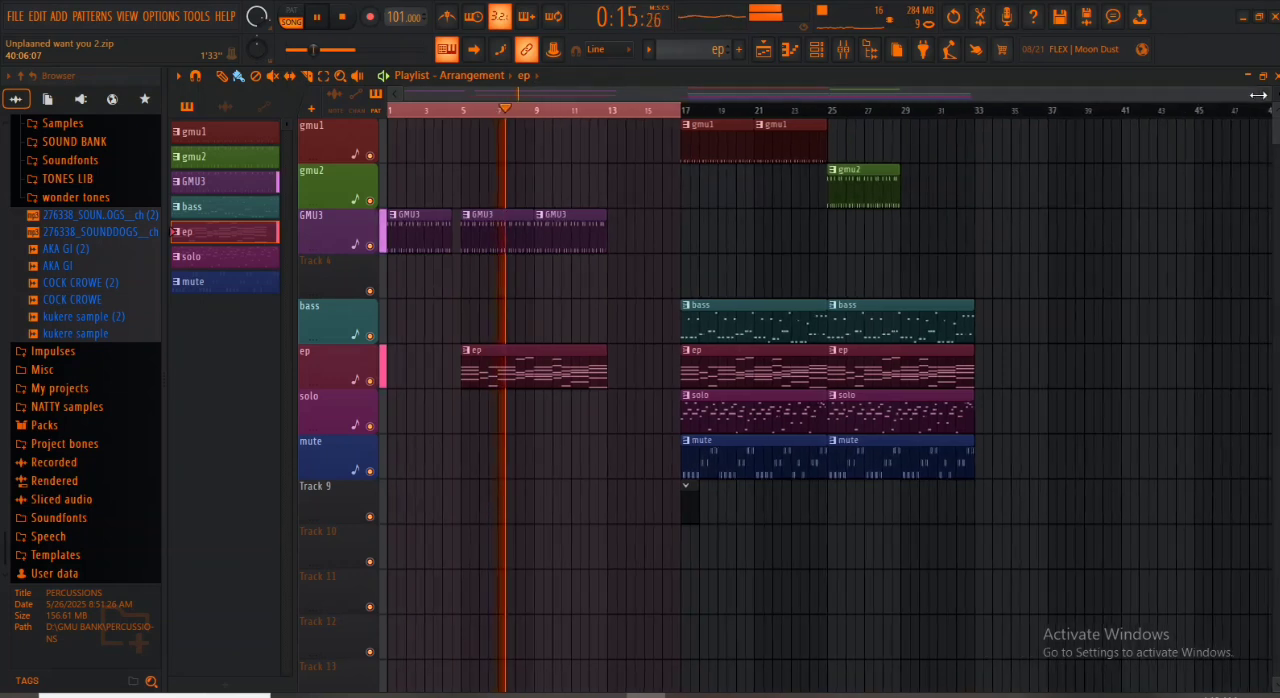
pyautogui.rightClick(690, 518)
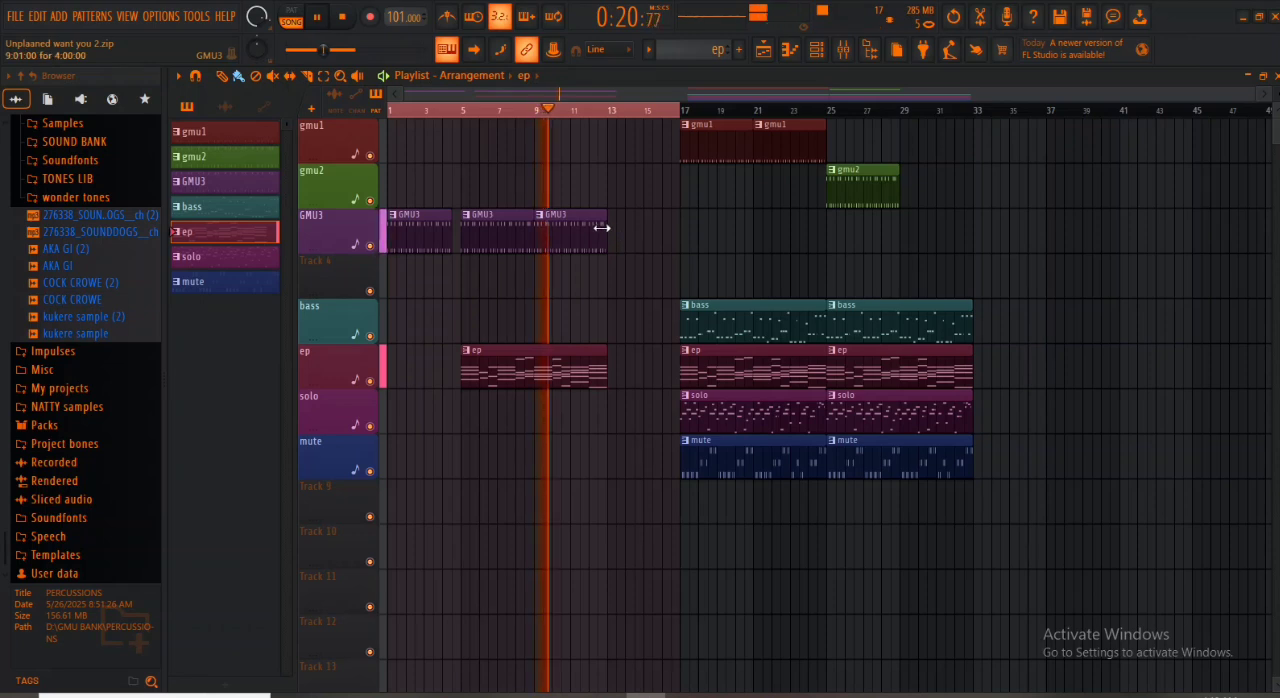
pyautogui.moveTo(605, 228); pyautogui.dragTo(596, 236)
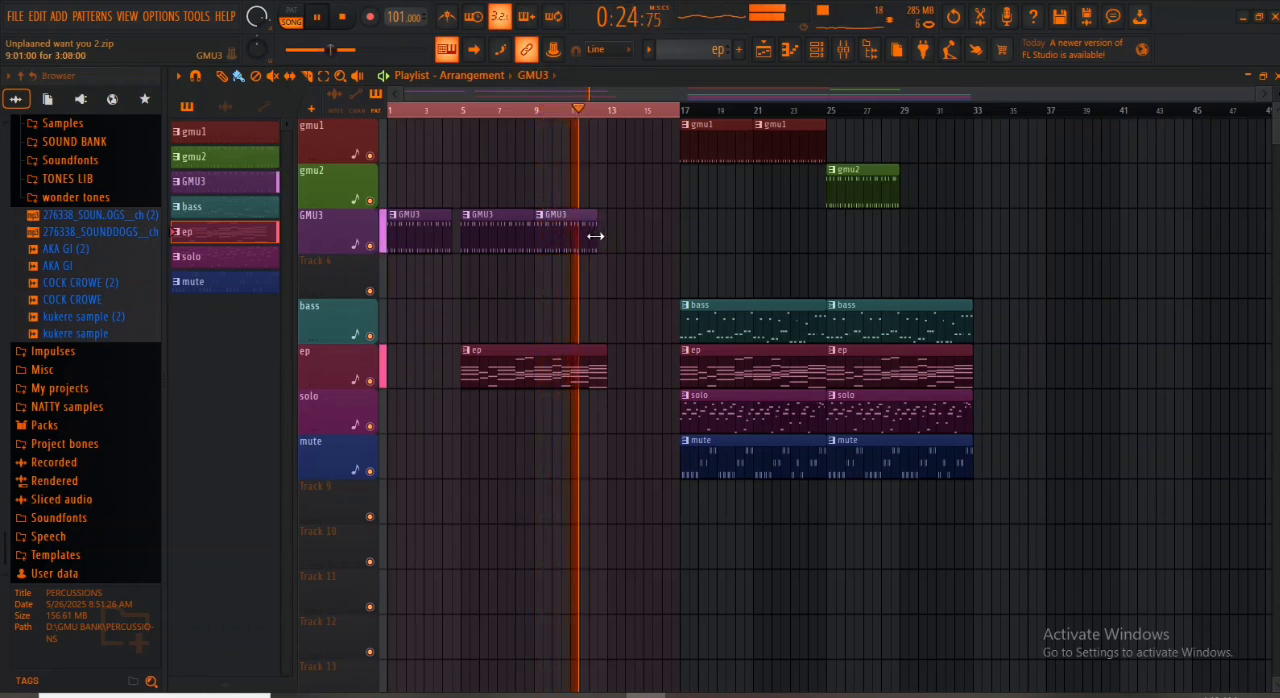
pyautogui.moveTo(592, 237); pyautogui.dragTo(589, 241)
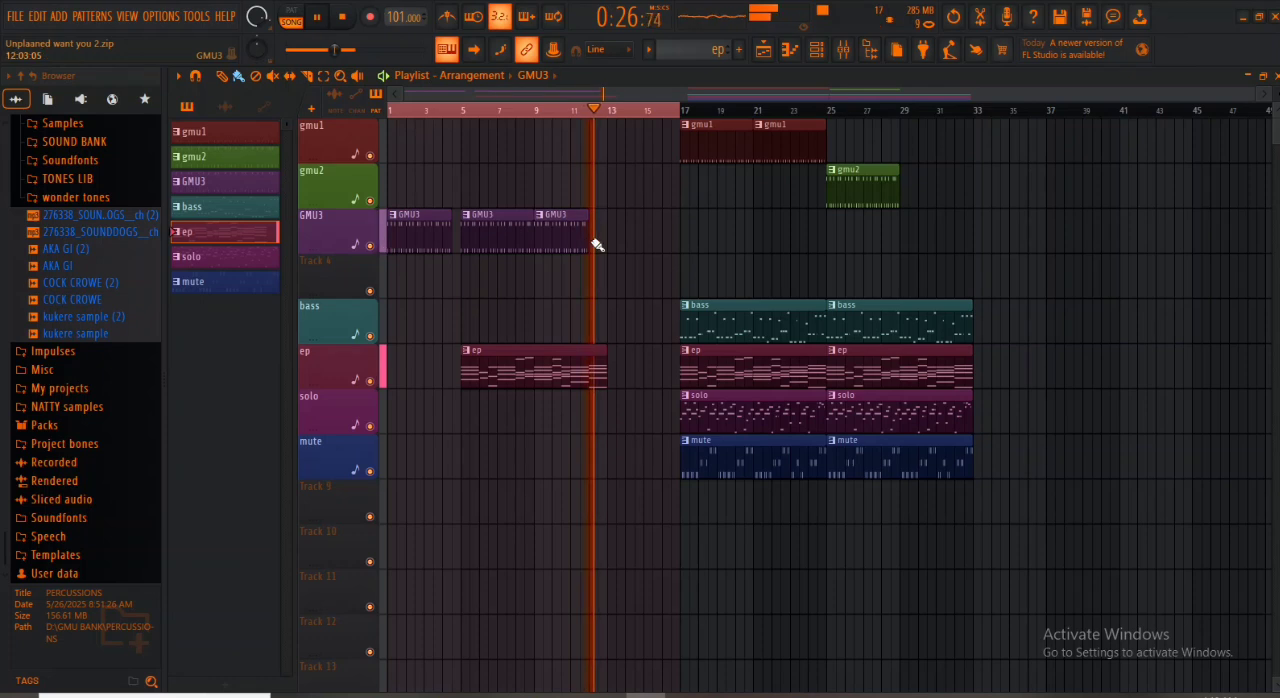
pyautogui.press('space')
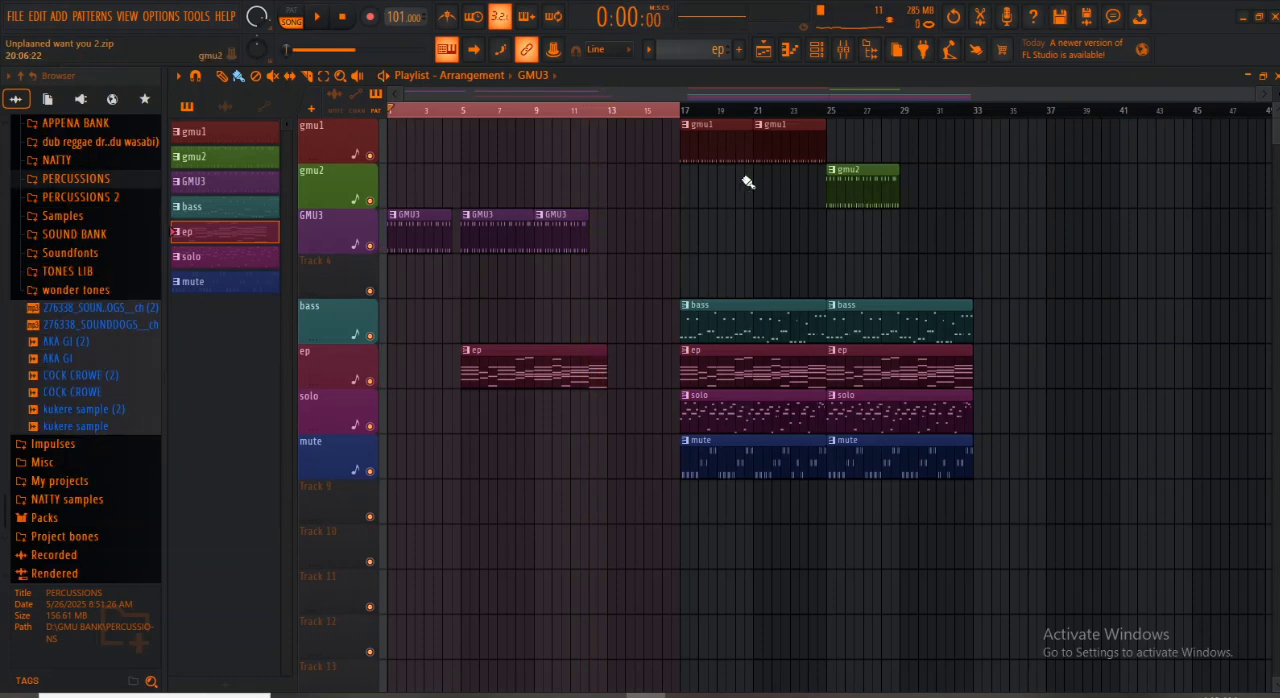
# - Move both gmu1 clips to start at bar 29 and place gmu2 clips at bars 13 and 17
pyautogui.moveTo(835, 148); pyautogui.dragTo(937, 123)
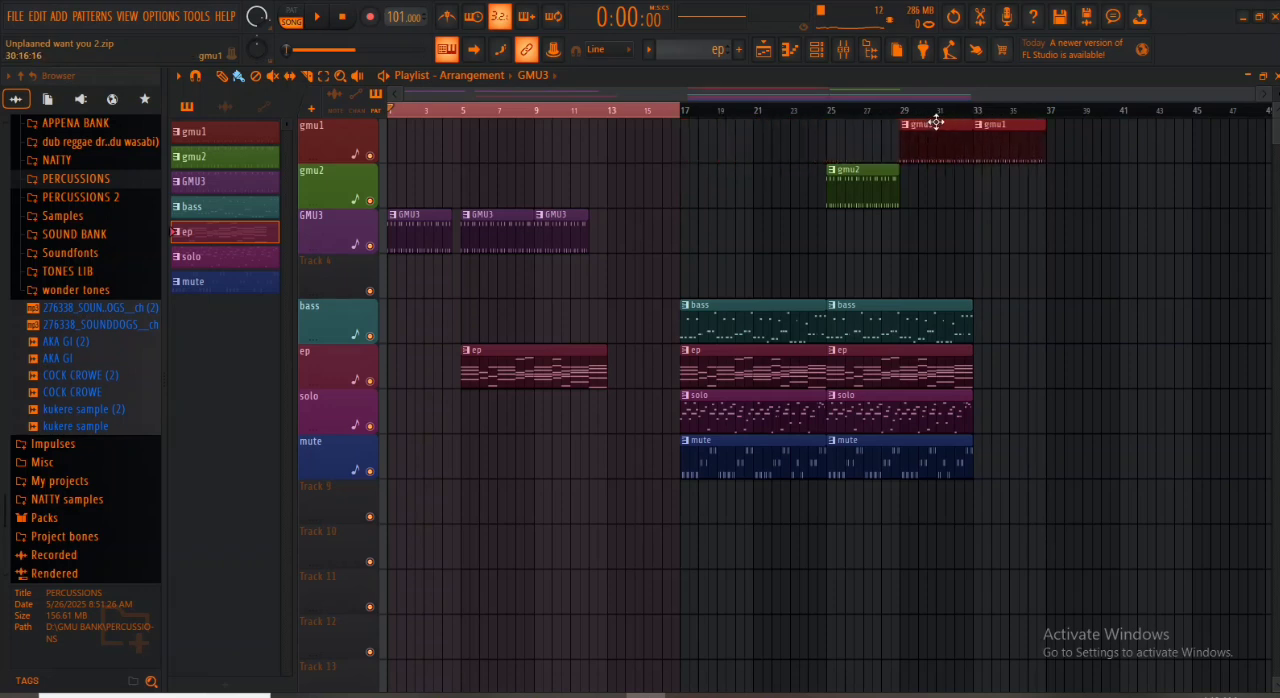
pyautogui.moveTo(874, 181); pyautogui.dragTo(656, 216)
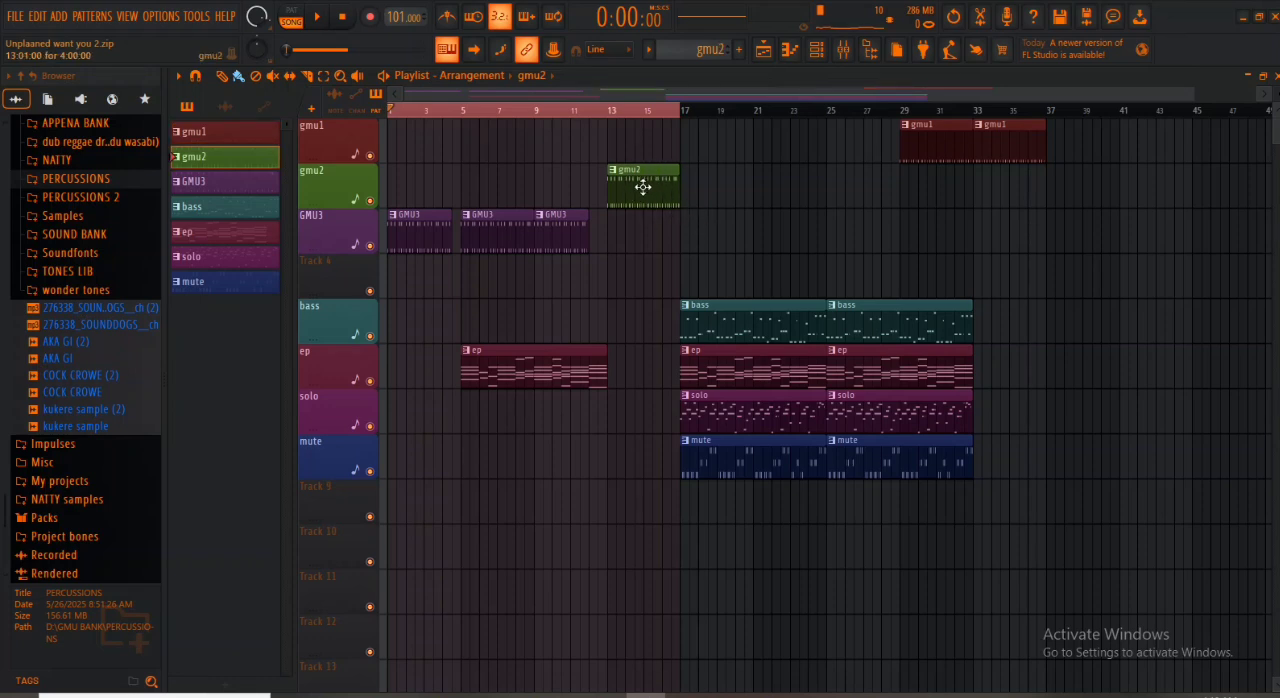
pyautogui.moveTo(643, 188); pyautogui.dragTo(713, 181)
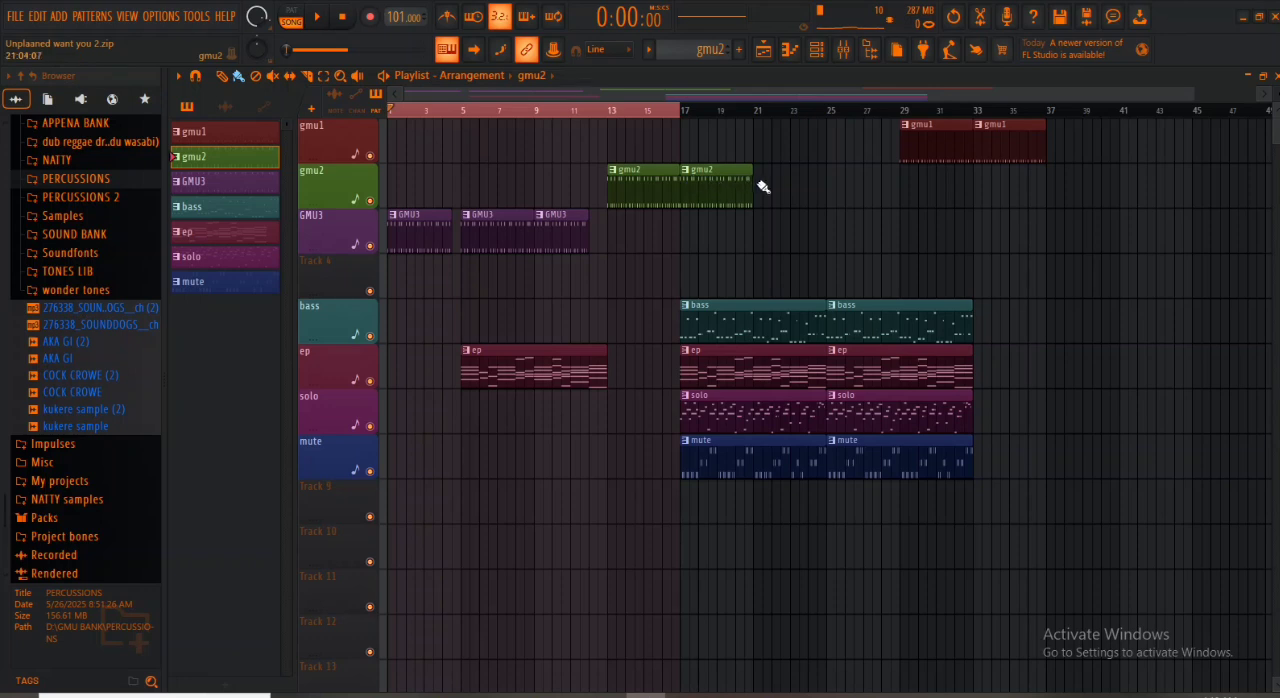
# - Copy the two gmu2 clips at bars 13 and 17 to bars 21 and 25 on the gmu2 track
pyautogui.moveTo(774, 184); pyautogui.dragTo(760, 187)
pyautogui.rightClick(781, 192)
pyautogui.moveTo(613, 238); pyautogui.dragTo(780, 186)
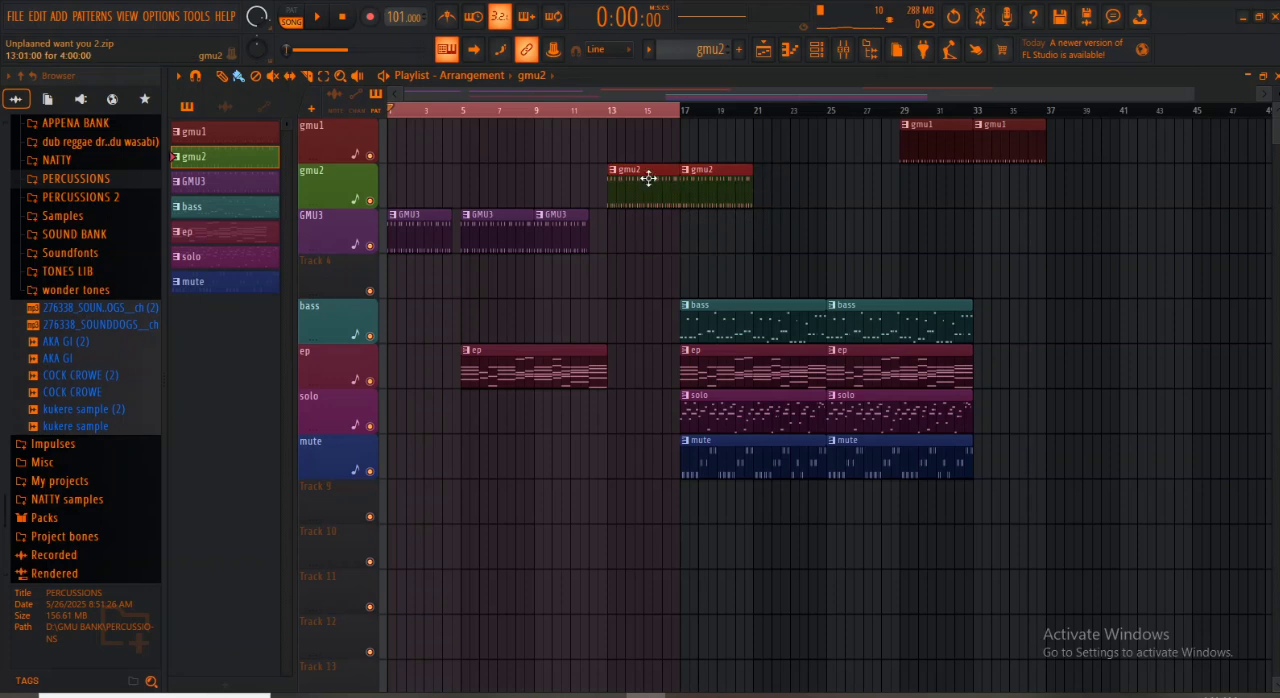
pyautogui.moveTo(646, 177); pyautogui.dragTo(793, 175)
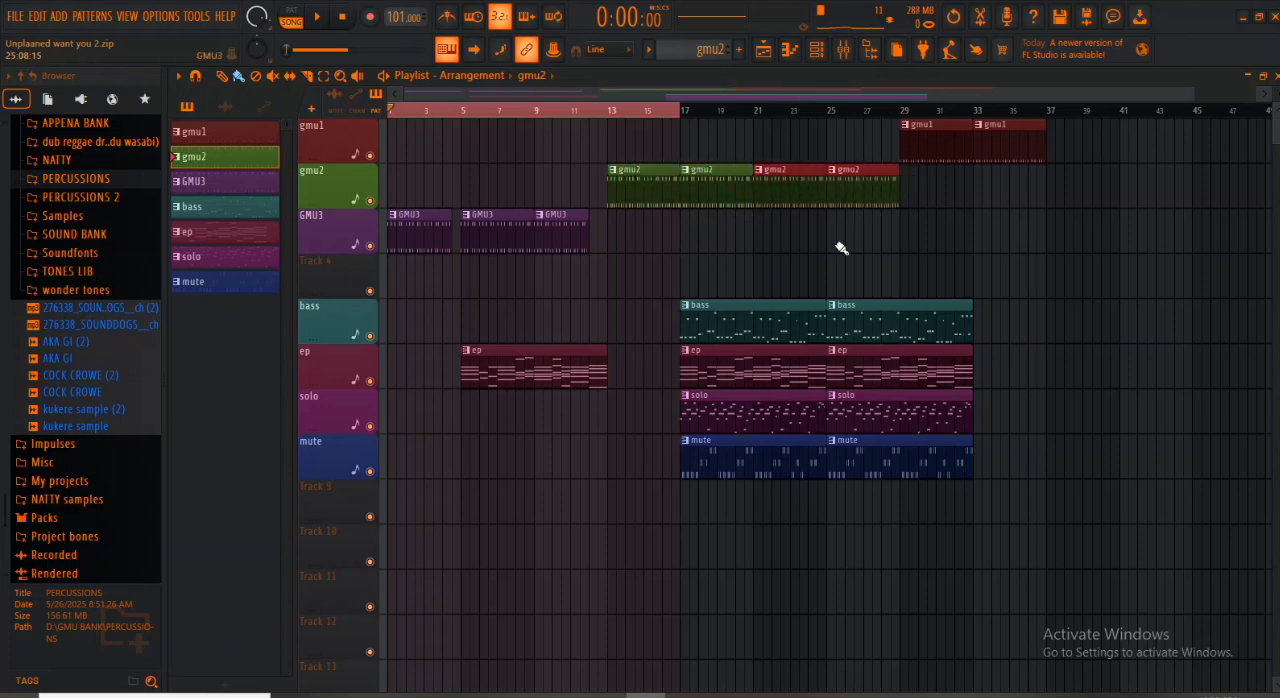
# - Move the bass, ep, solo and mute clips together to start at bar 13 and play the arrangement
pyautogui.moveTo(999, 313); pyautogui.dragTo(745, 462)
pyautogui.moveTo(733, 315); pyautogui.dragTo(657, 331)
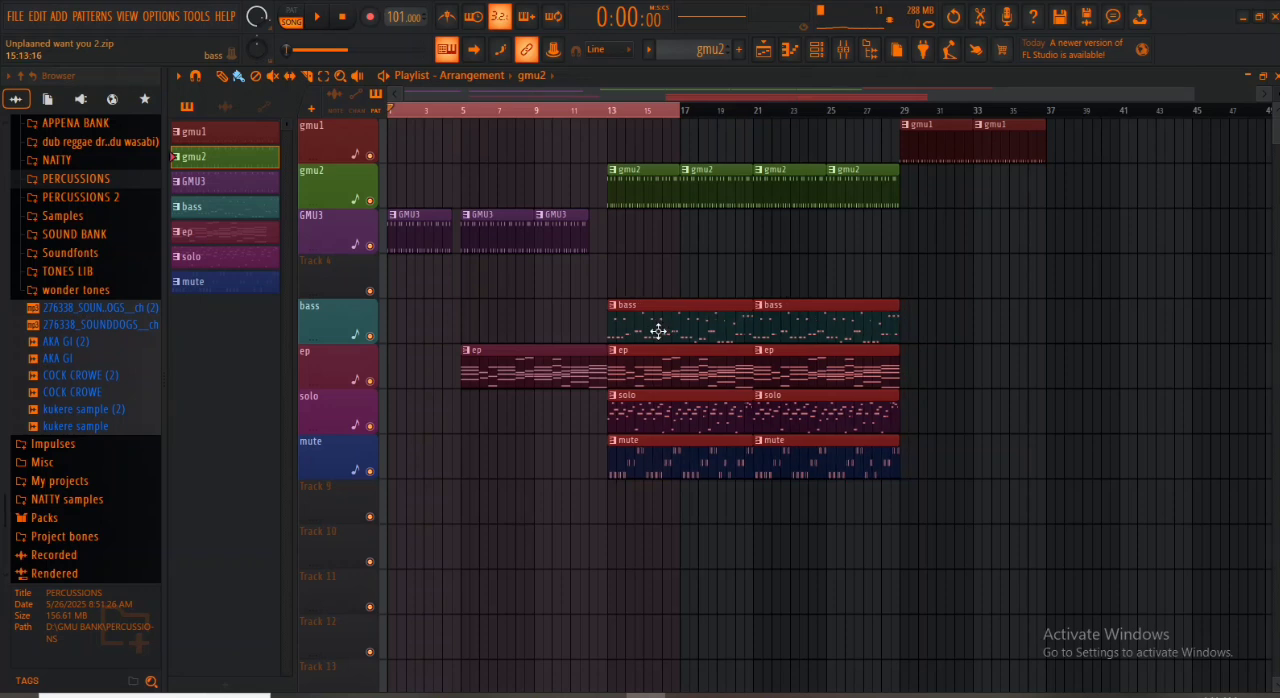
pyautogui.click(570, 118)
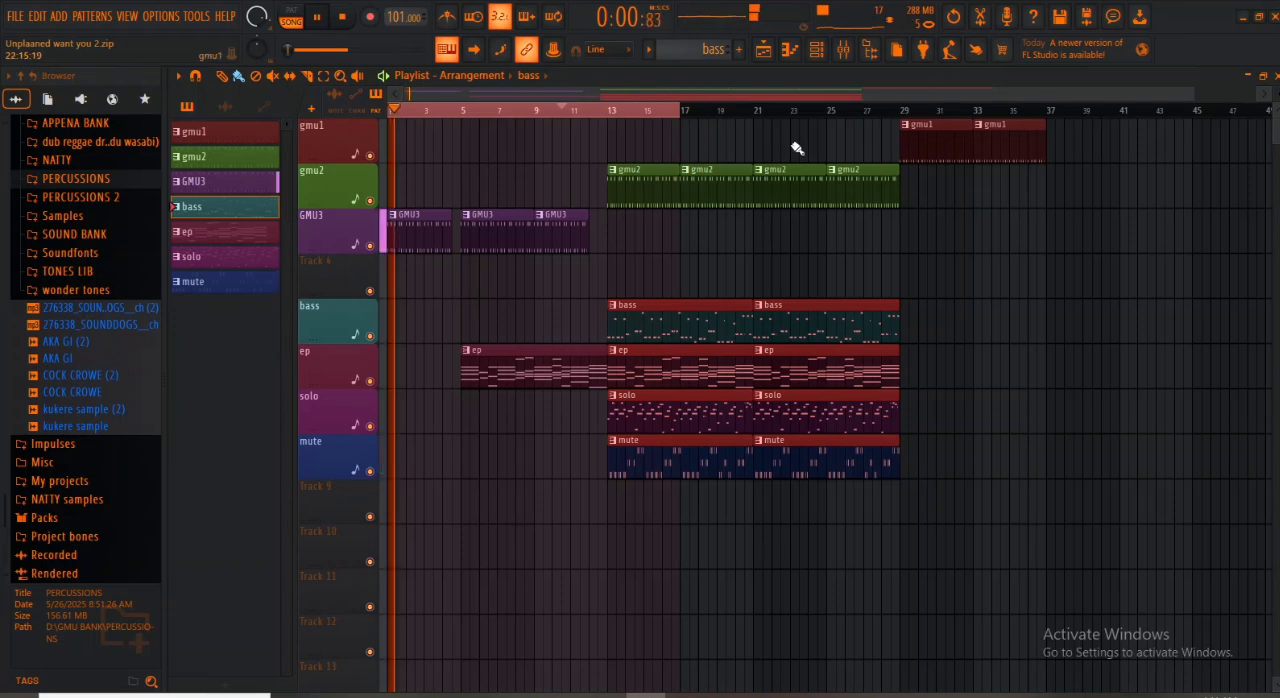
pyautogui.press('space')
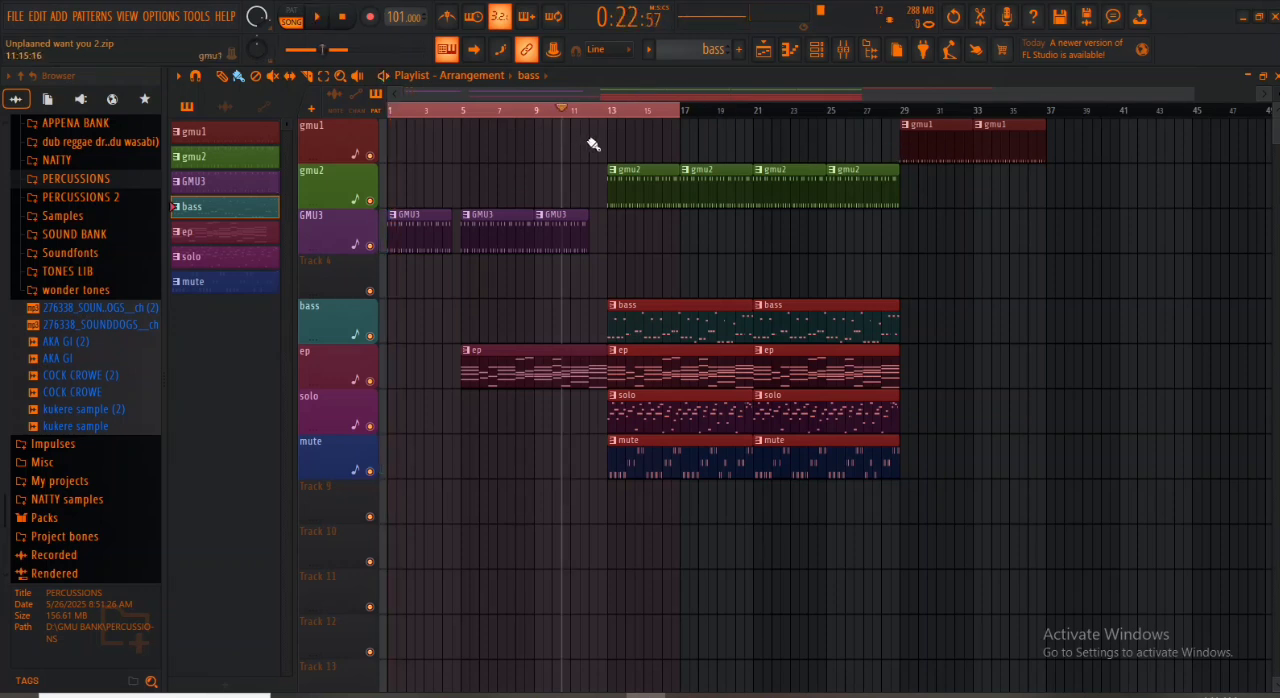
pyautogui.press('space')
# - Loop bars 13 to 29 for playback and trim the last gmu2 clip to end at bar 28
pyautogui.moveTo(905, 112); pyautogui.dragTo(614, 206)
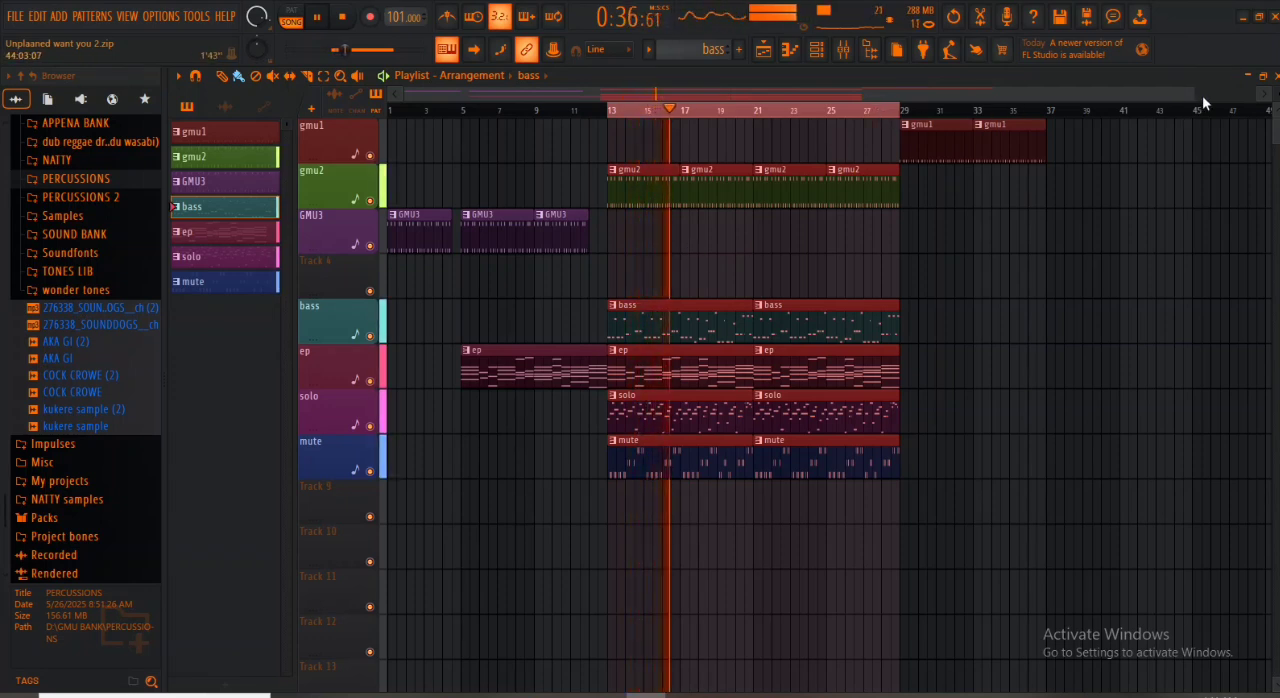
pyautogui.moveTo(1194, 94); pyautogui.dragTo(1250, 95)
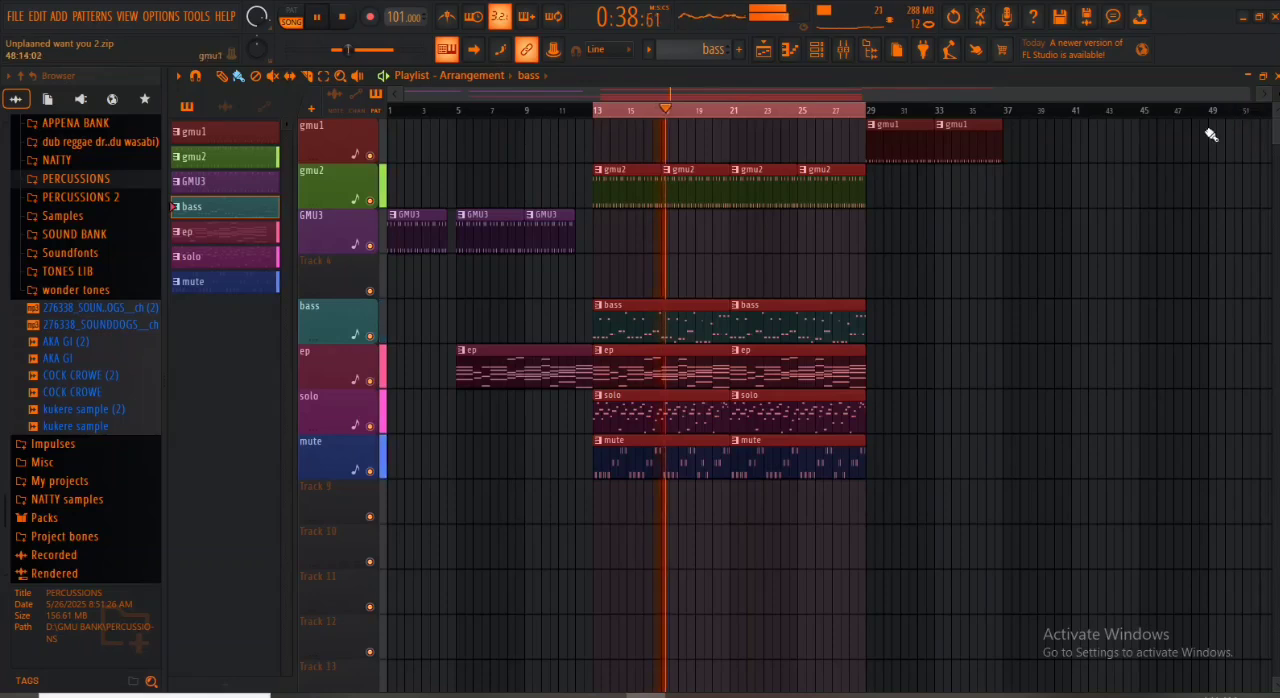
pyautogui.press('space')
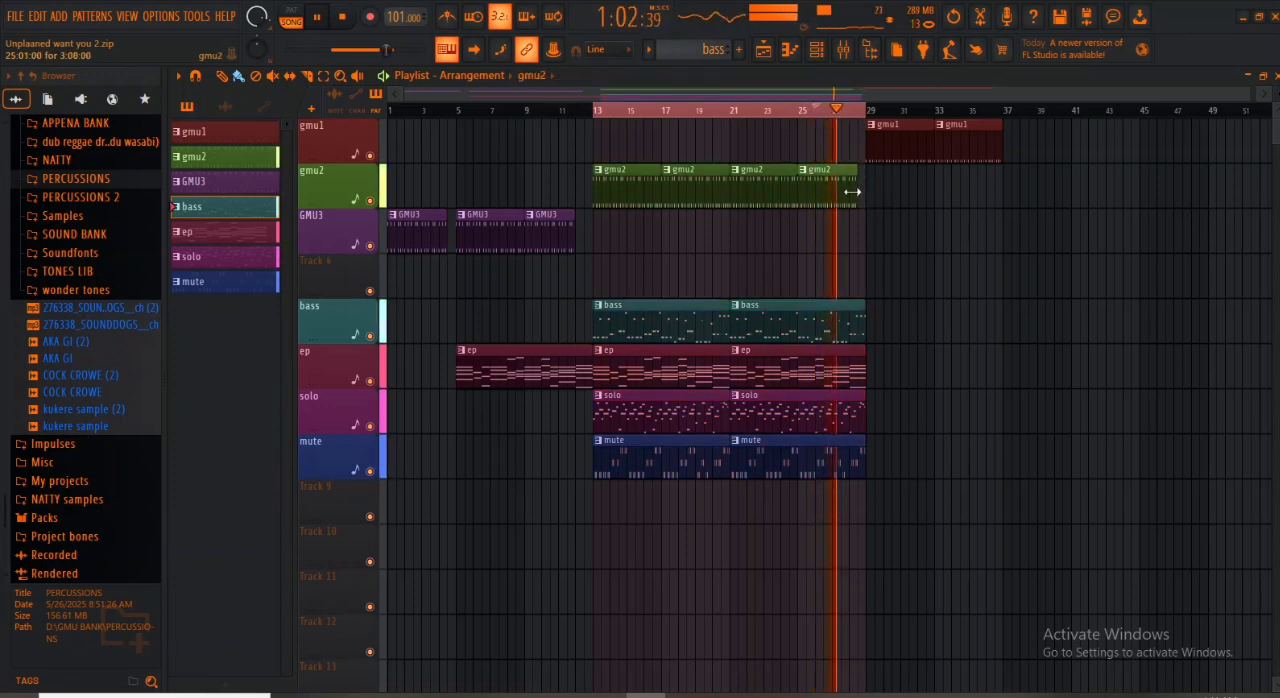
pyautogui.moveTo(862, 182); pyautogui.dragTo(849, 194)
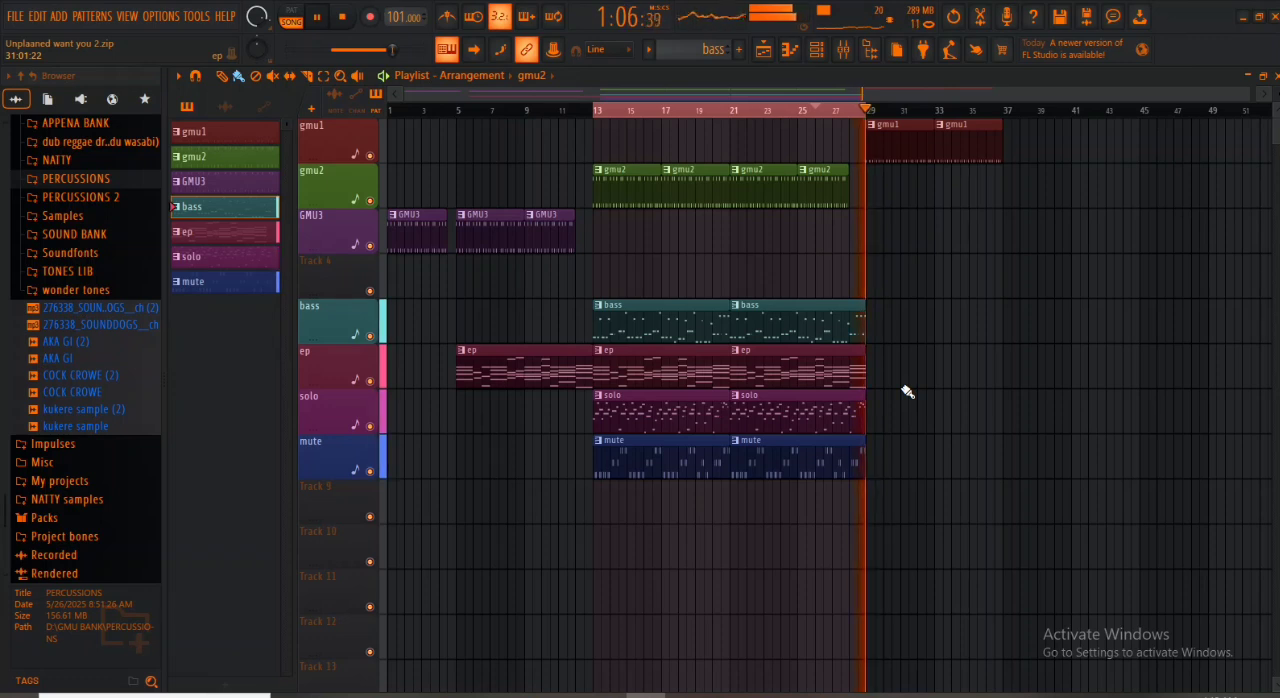
pyautogui.press('space')
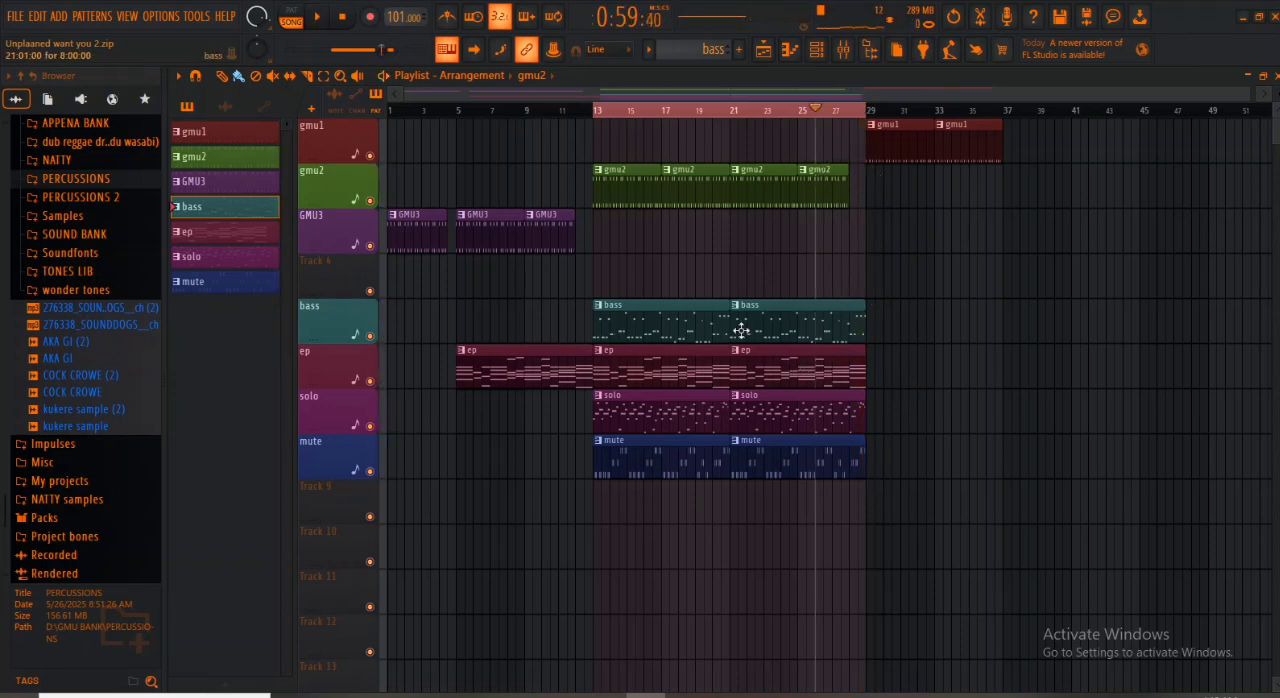
# - Duplicate the two bass clips to start at bar 29 and the two gmu1 clips to start at bar 37
pyautogui.moveTo(904, 315); pyautogui.dragTo(686, 334)
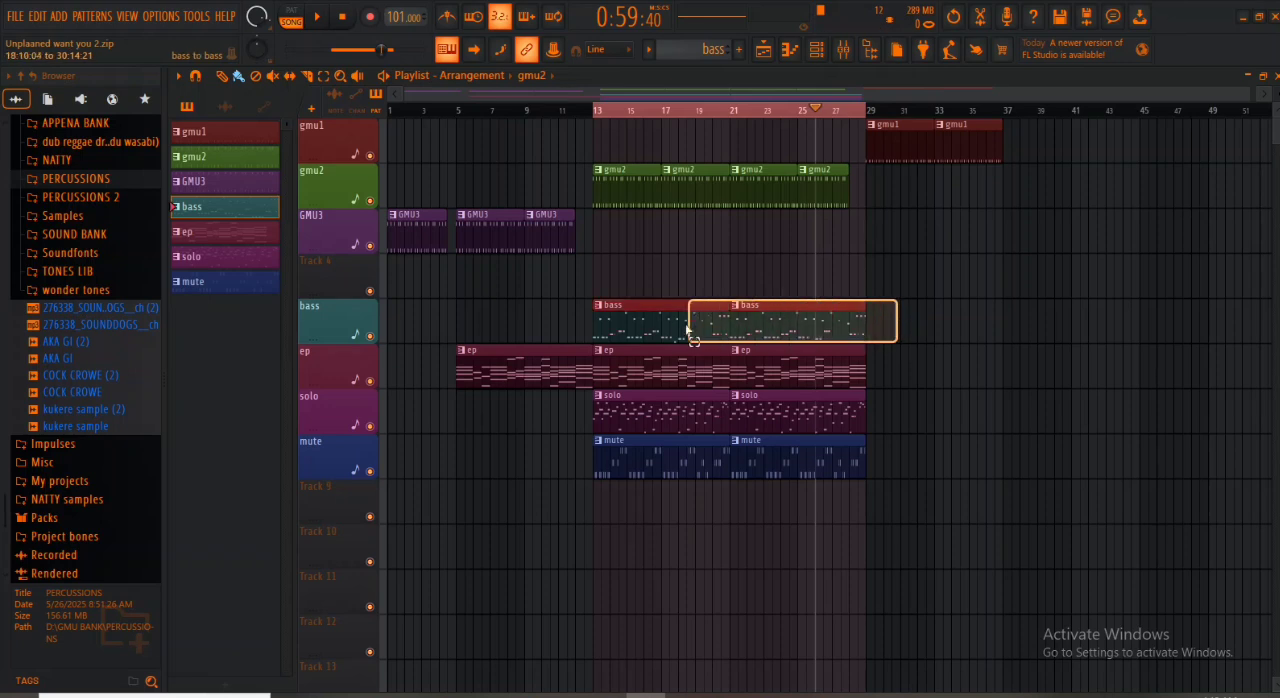
pyautogui.hotkey('ctrl', 'b')
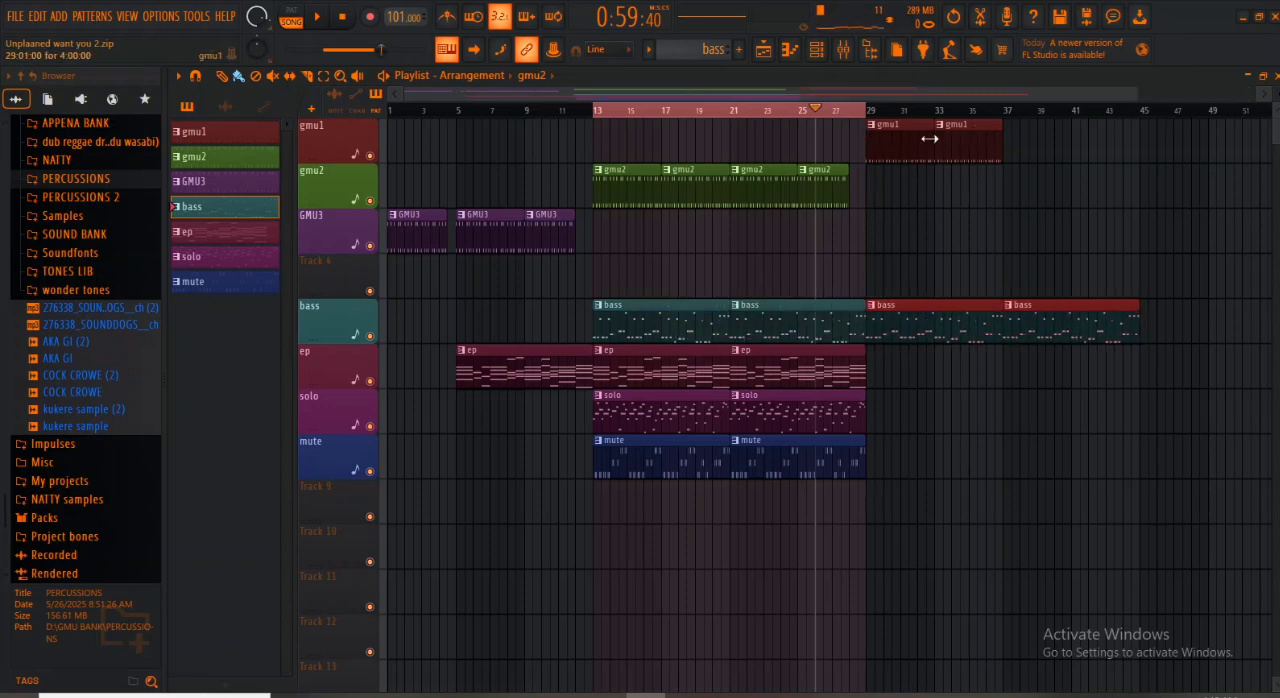
pyautogui.moveTo(1016, 141)
pyautogui.mouseDown()
pyautogui.moveTo(915, 147)
pyautogui.moveTo(1024, 139)
pyautogui.mouseUp()
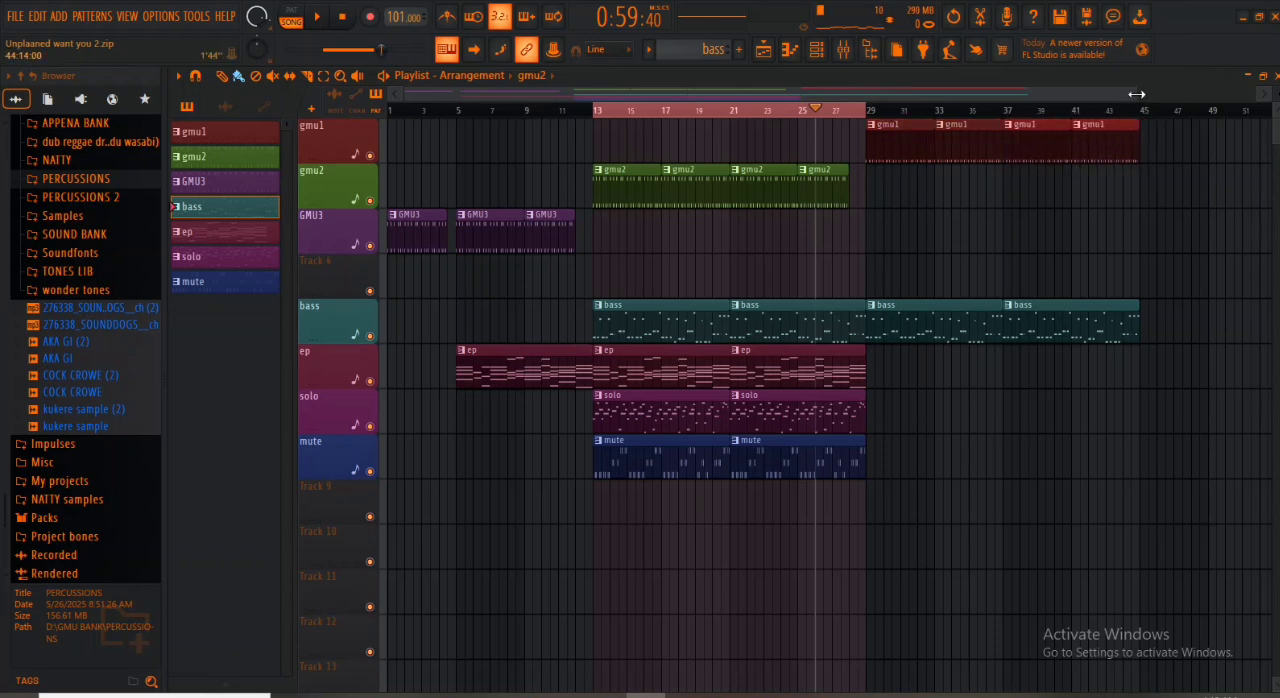
# - While playing from bar 27 without the loop, copy the ep clip to bar 37 and trim the gmu1 clip at bar 33 to end at bar 36
pyautogui.moveTo(1137, 94); pyautogui.dragTo(1202, 96)
pyautogui.click(800, 113)
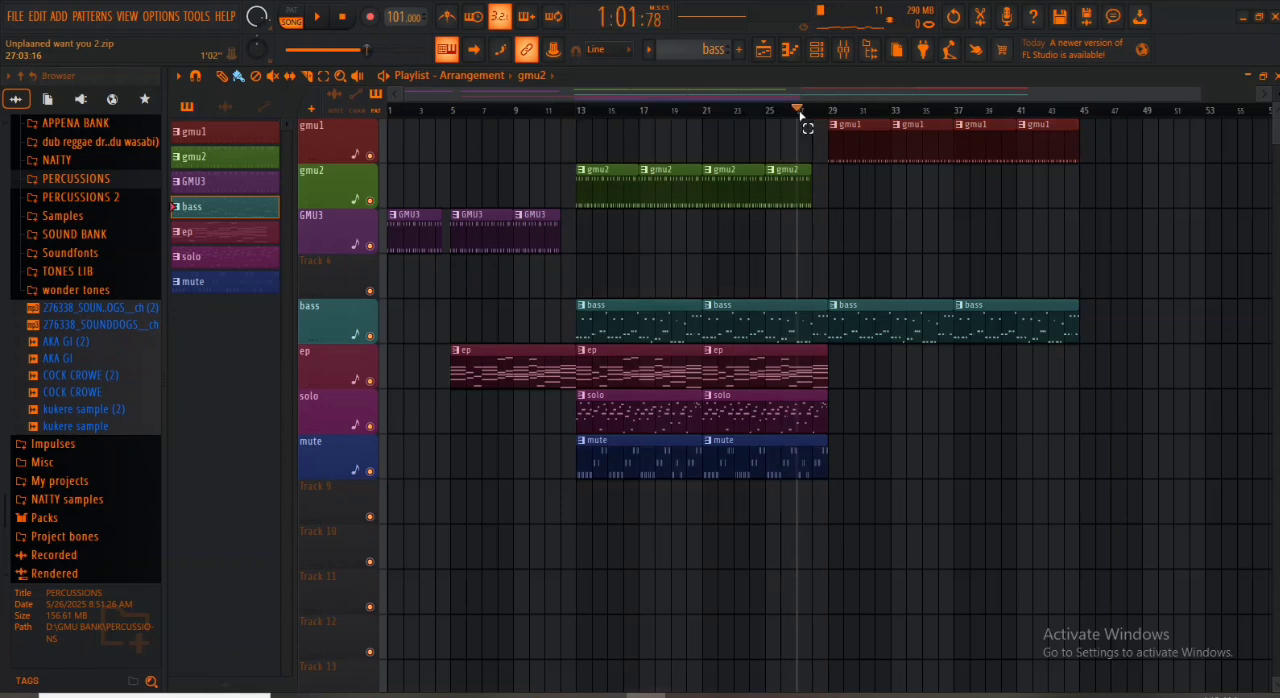
pyautogui.press('space')
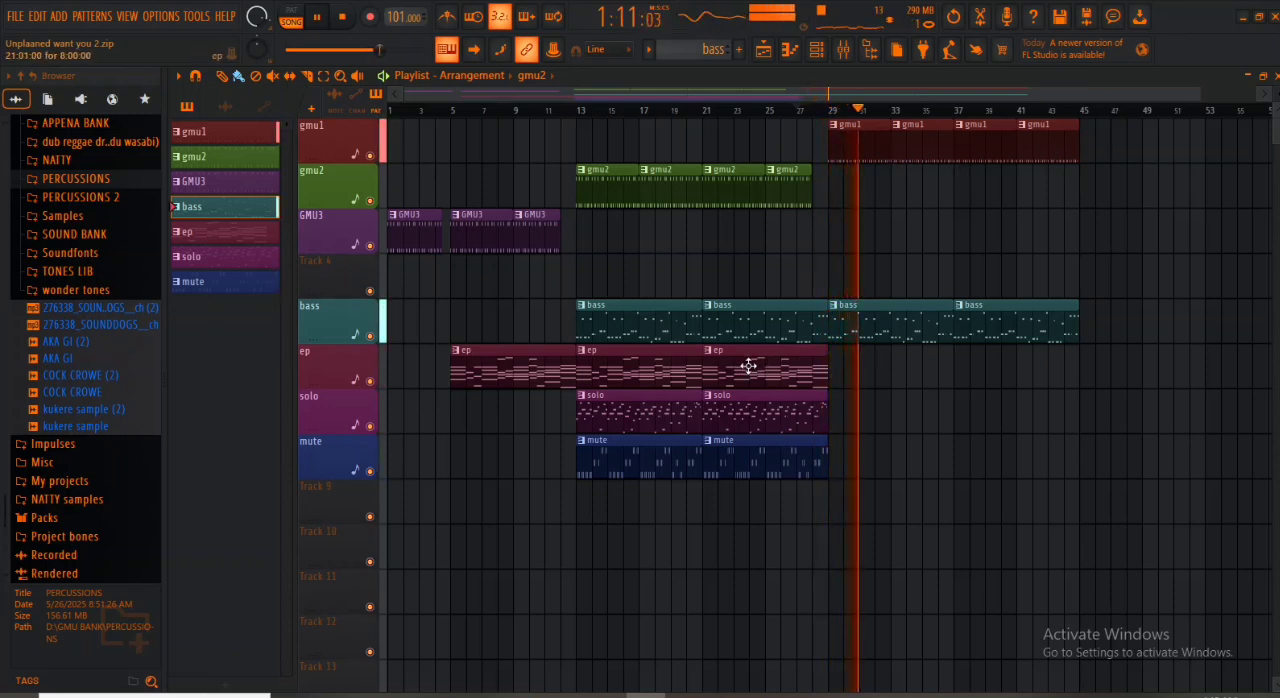
pyautogui.moveTo(756, 371); pyautogui.dragTo(1005, 373)
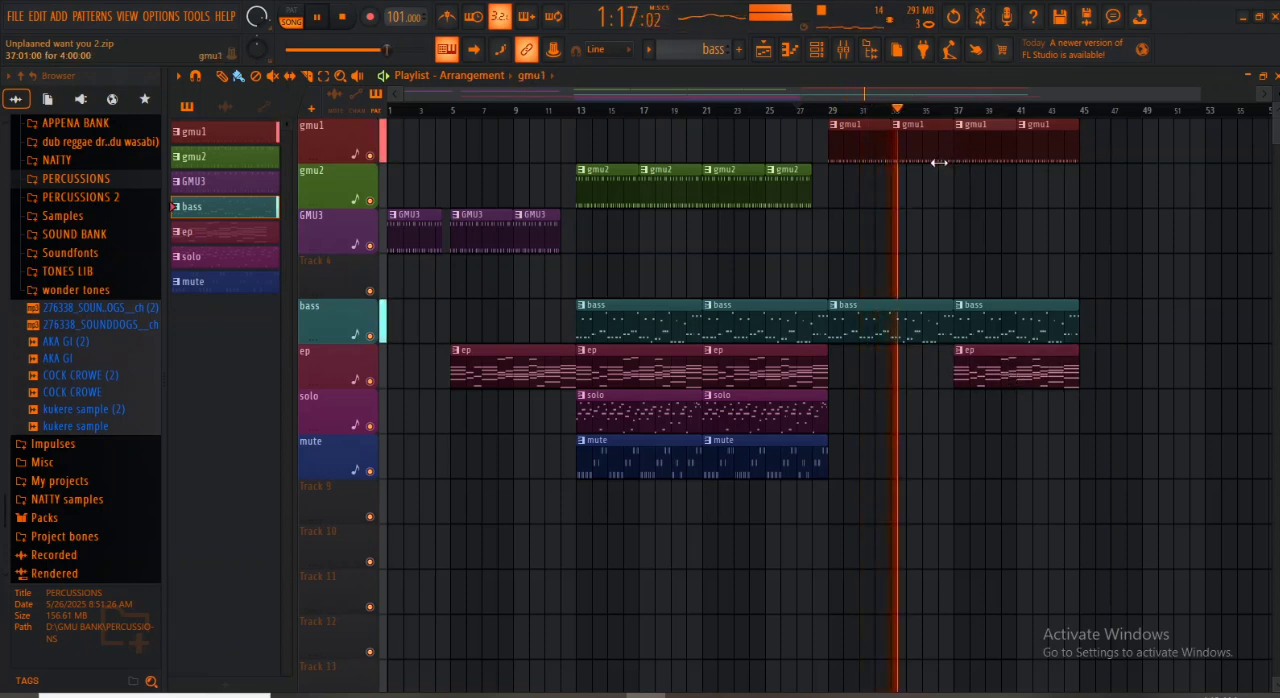
pyautogui.moveTo(946, 147); pyautogui.dragTo(941, 150)
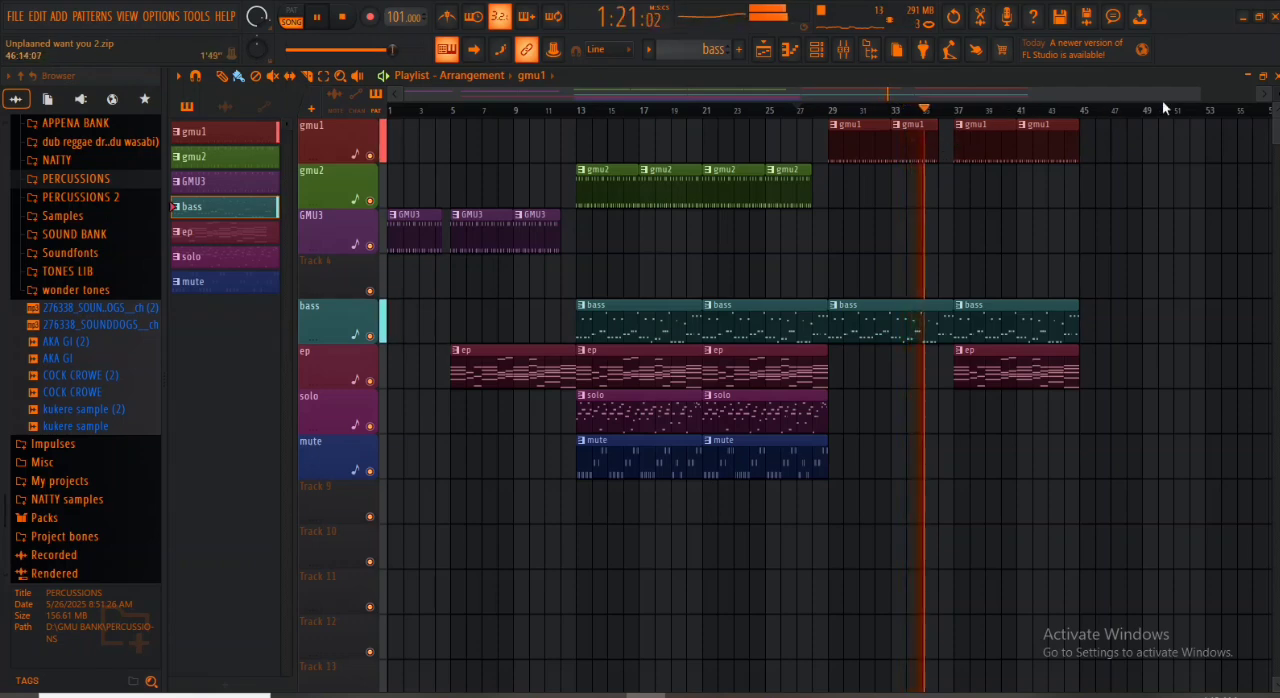
# - Trim the gmu1 clip at bar 41 to end about half a bar before bar 45
pyautogui.moveTo(1198, 95); pyautogui.dragTo(1011, 89)
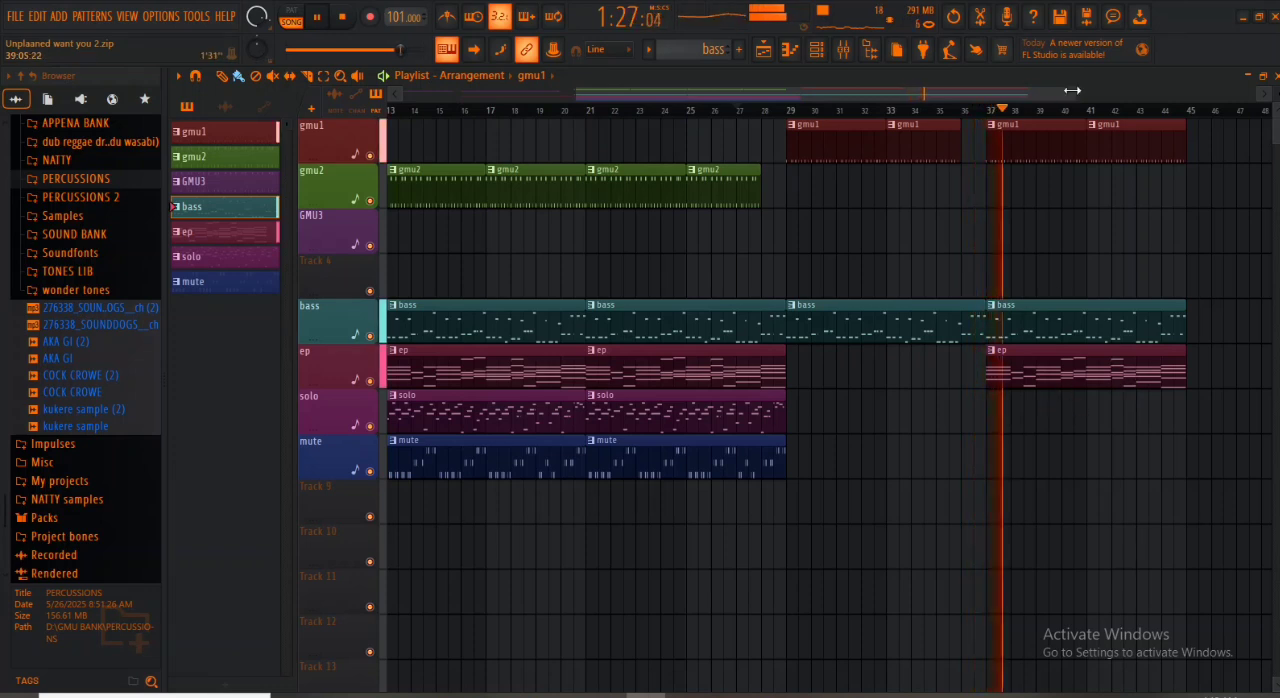
pyautogui.moveTo(1071, 91); pyautogui.dragTo(1190, 100)
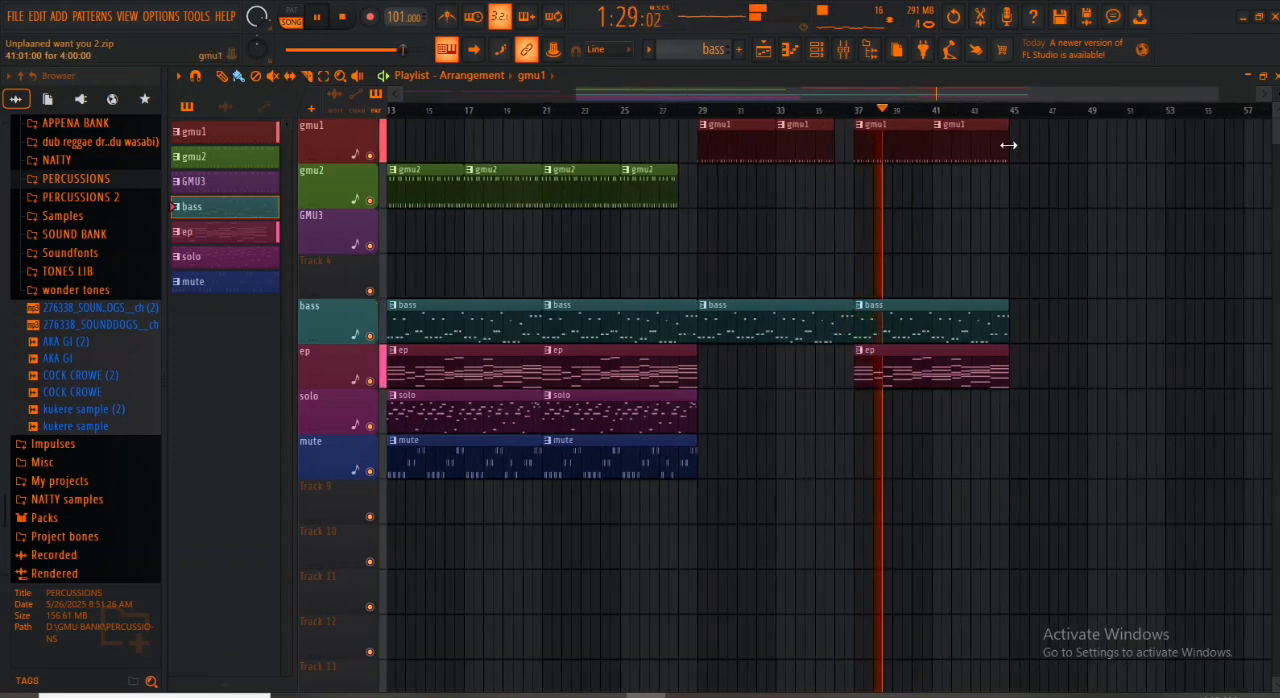
pyautogui.moveTo(1016, 148); pyautogui.dragTo(997, 149)
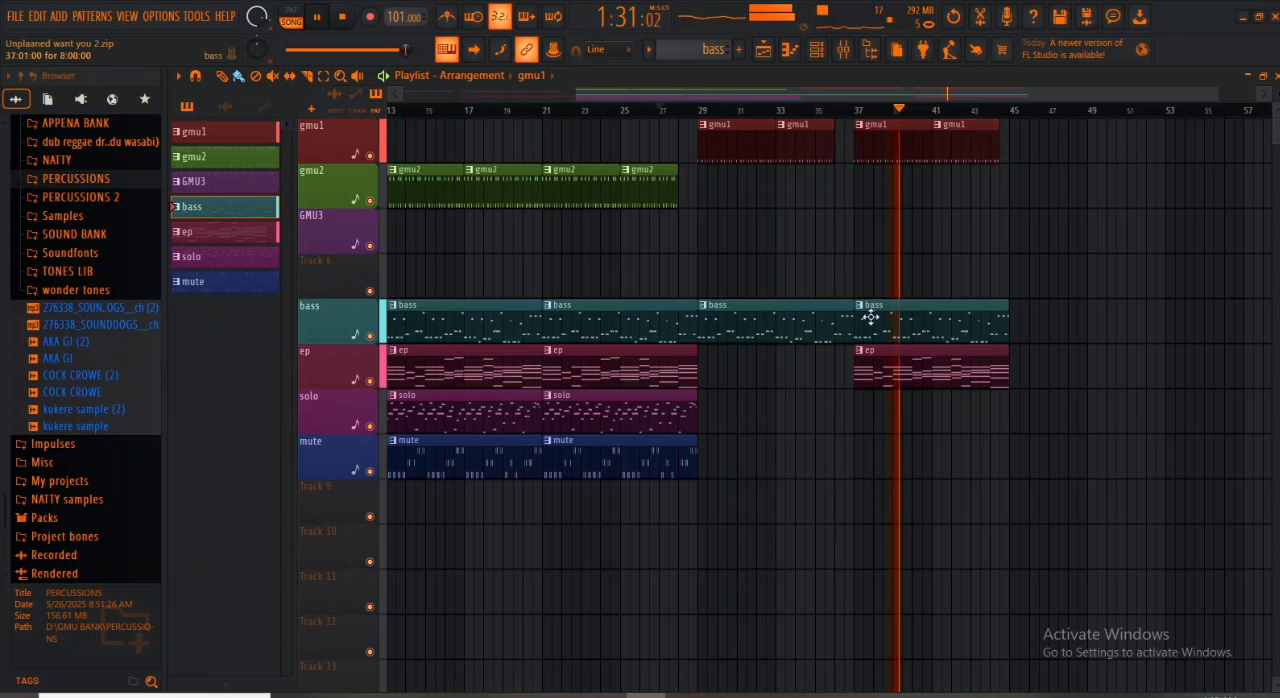
# - Copy the gmu2, bass, ep, solo and mute clips of the section at bars 13 to 28 to start at bar 45
pyautogui.moveTo(874, 98); pyautogui.dragTo(842, 93)
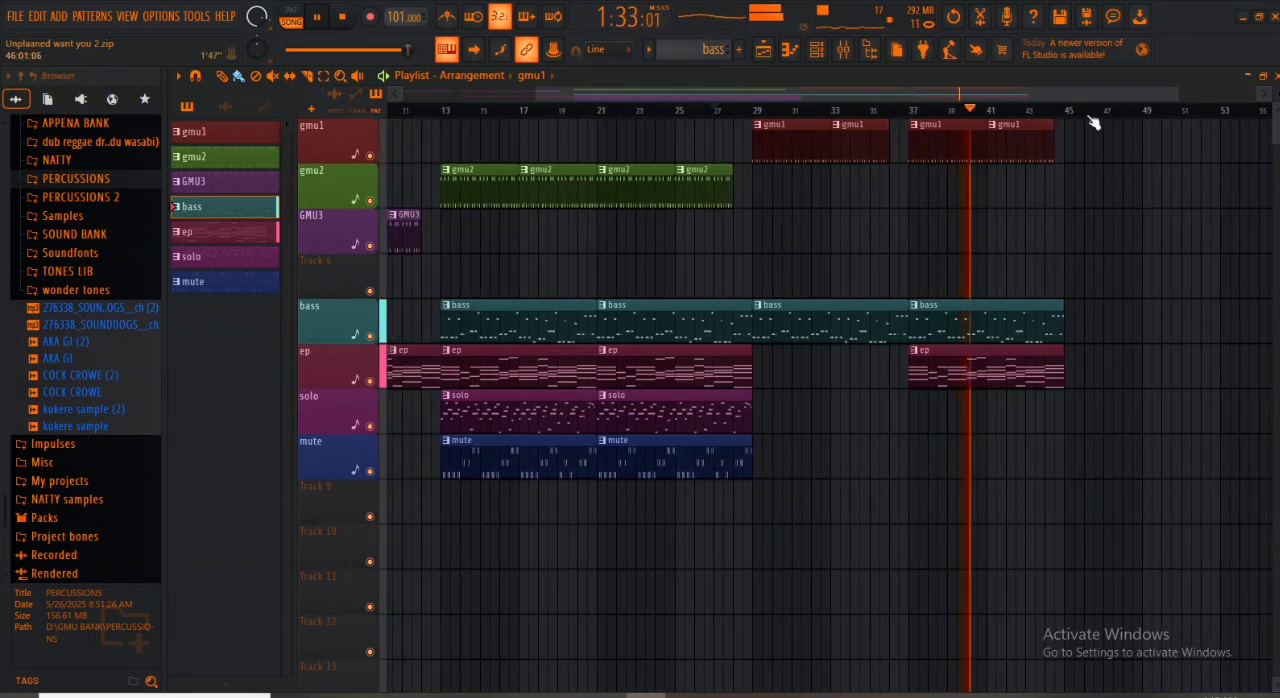
pyautogui.moveTo(1177, 96); pyautogui.dragTo(1246, 100)
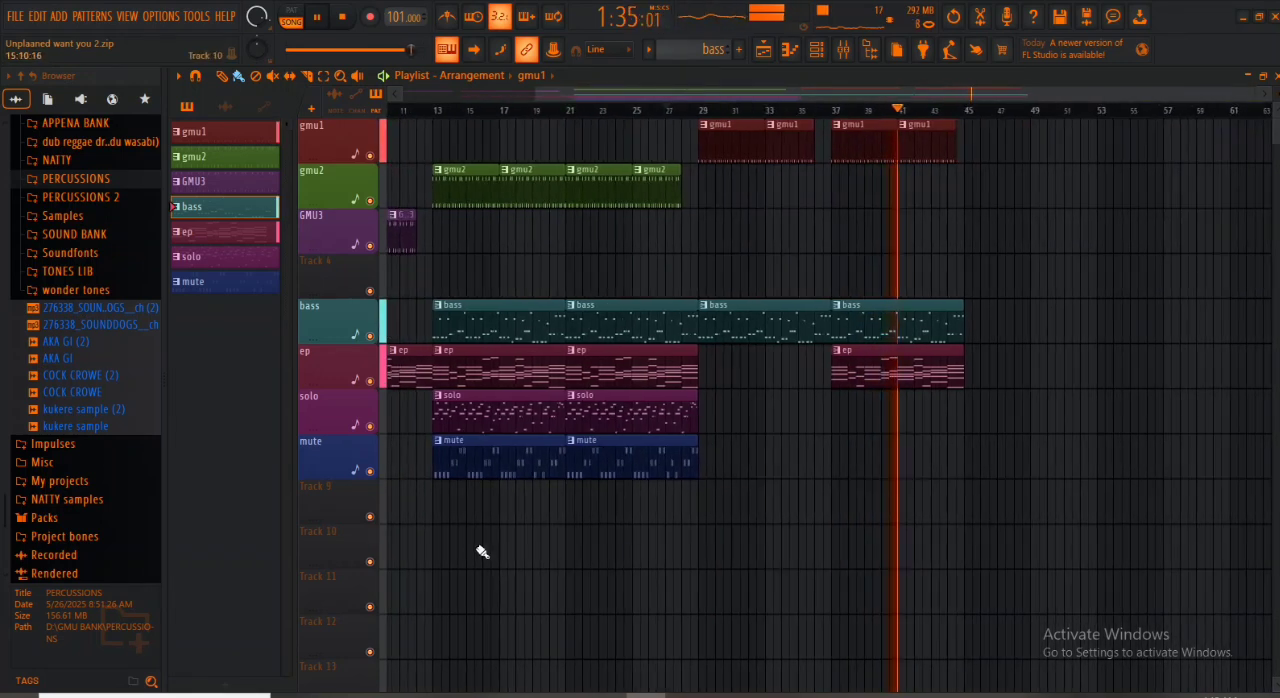
pyautogui.moveTo(460, 526); pyautogui.dragTo(700, 190)
pyautogui.moveTo(480, 177); pyautogui.dragTo(1014, 192)
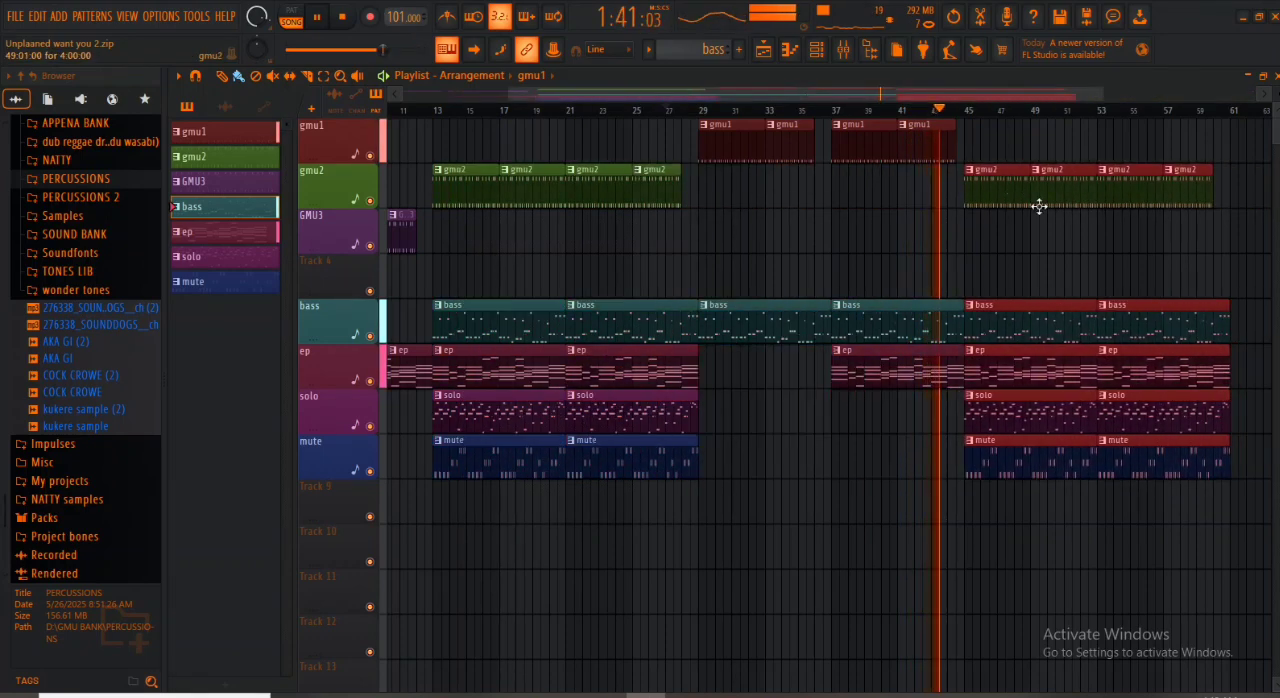
pyautogui.click(985, 149)
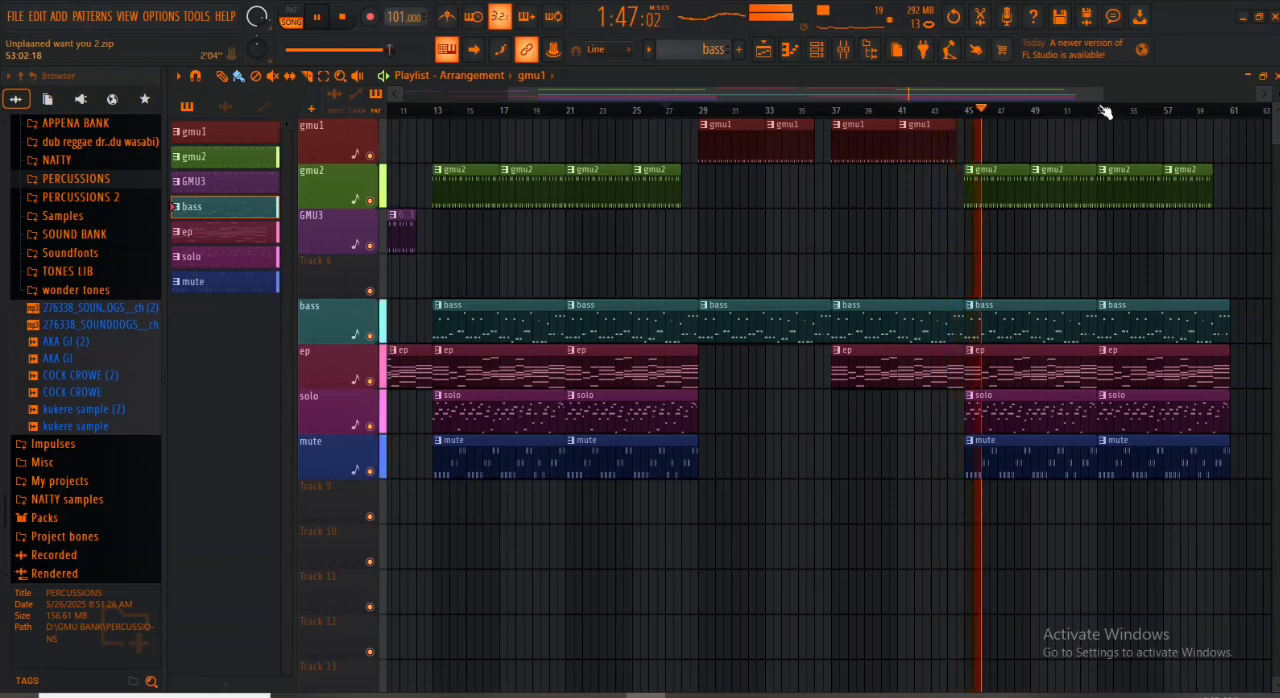
pyautogui.moveTo(1103, 92); pyautogui.dragTo(1262, 92)
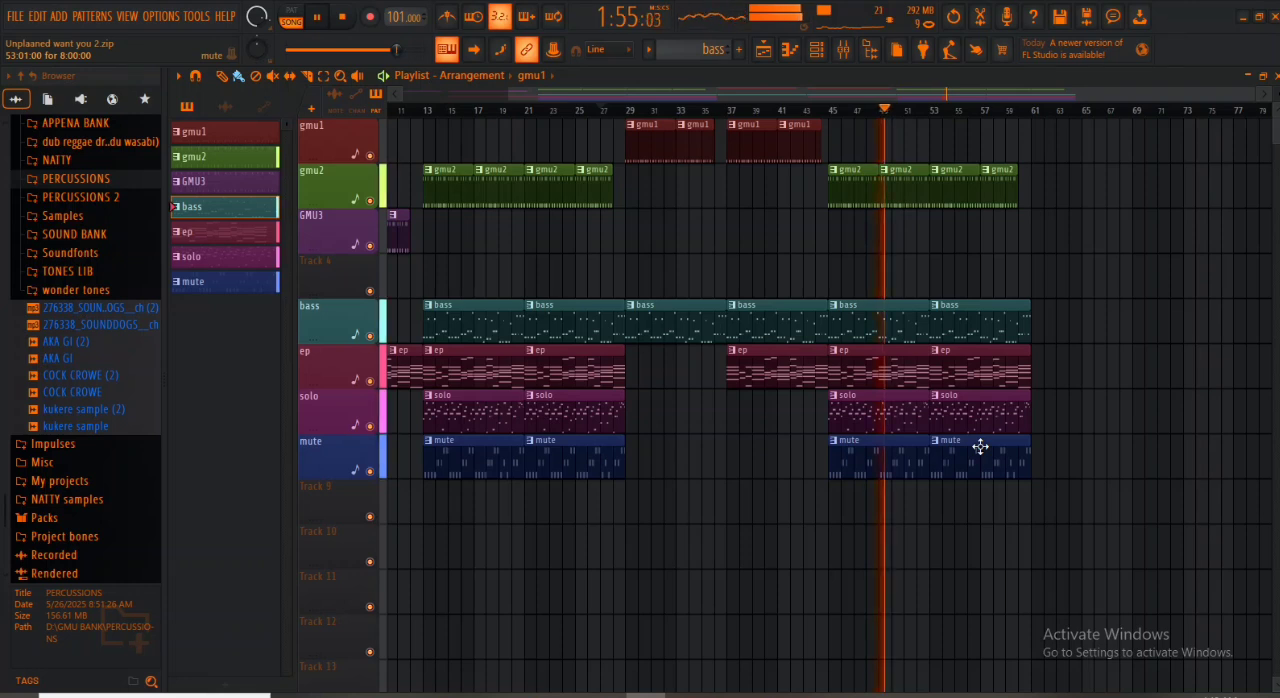
# - Stop playback and copy the gmu1, bass and ep clips of the section at bars 29 to 44 to start at bar 60
pyautogui.press('space')
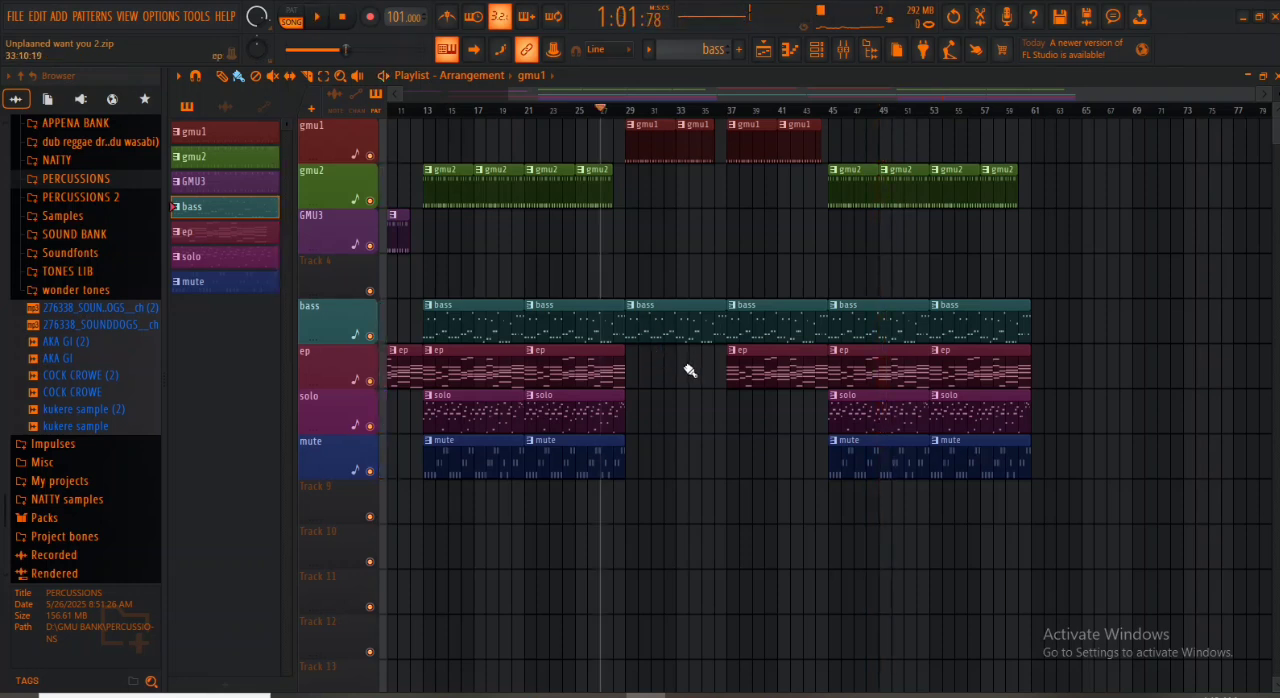
pyautogui.moveTo(650, 410); pyautogui.dragTo(802, 120)
pyautogui.moveTo(663, 129); pyautogui.dragTo(1042, 135)
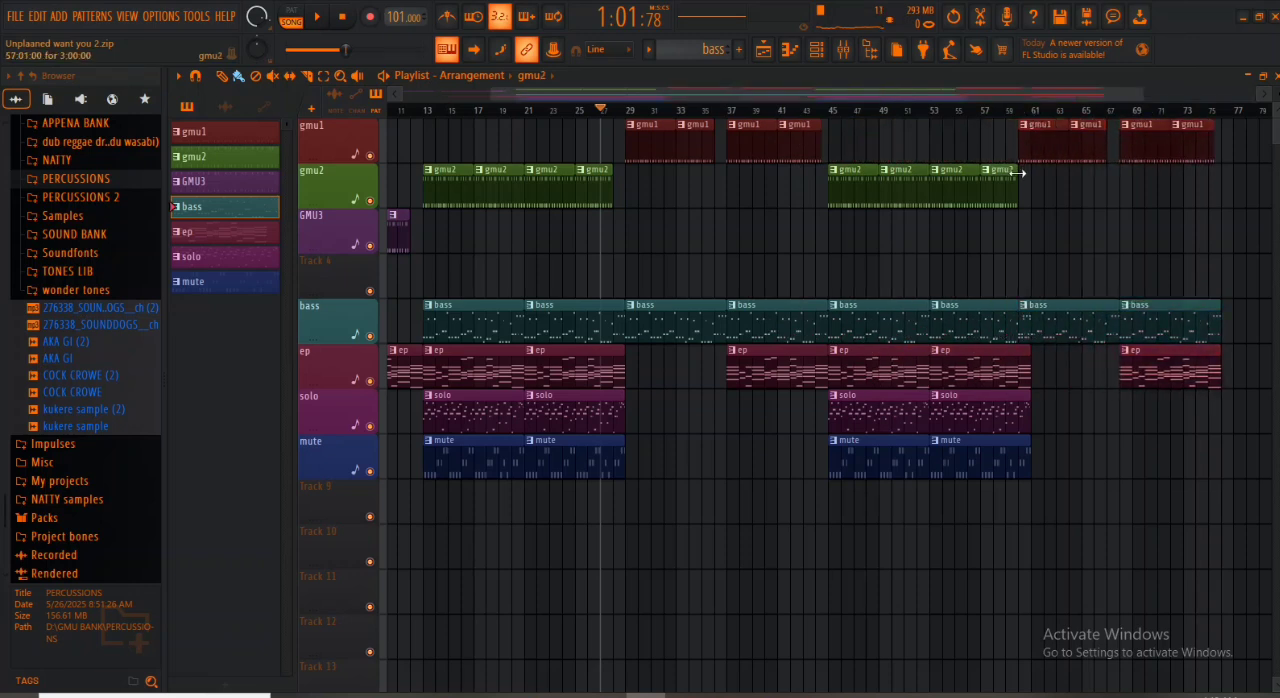
# - Trim the last gmu2 clip to end at bar 59, copy a mute clip to bar 61 and play from bar 58
pyautogui.click(994, 113)
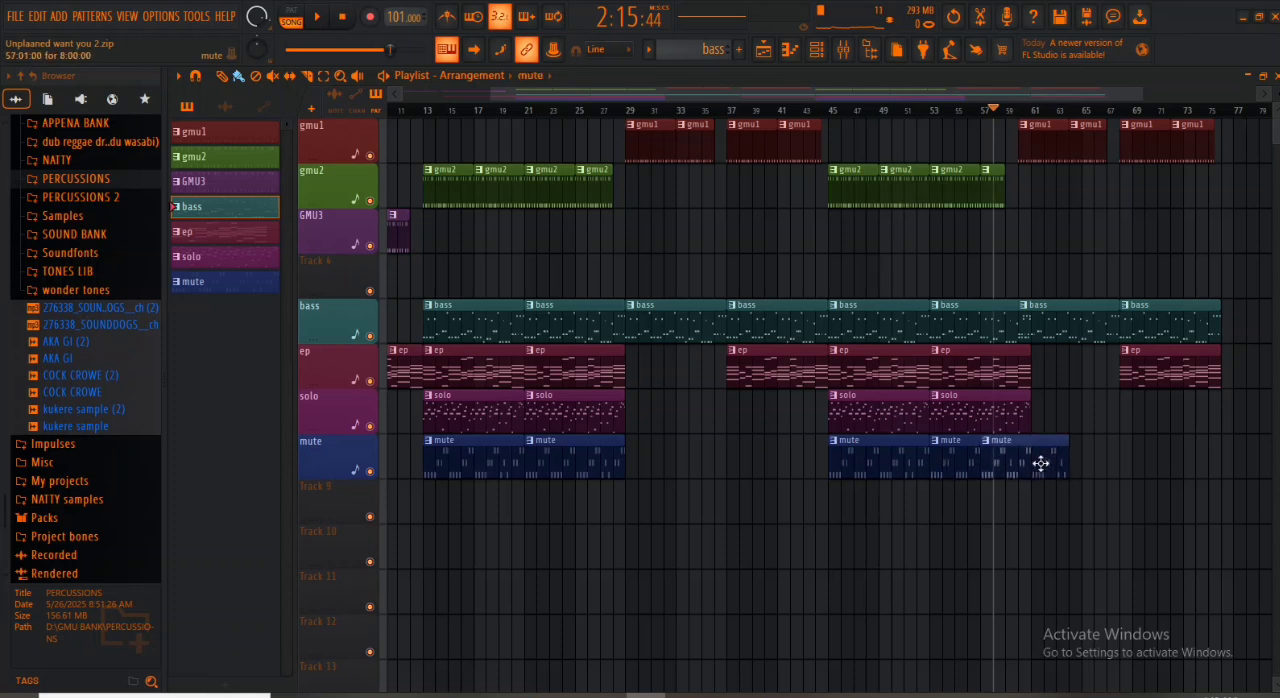
pyautogui.moveTo(1041, 462); pyautogui.dragTo(1093, 461)
pyautogui.press('space')
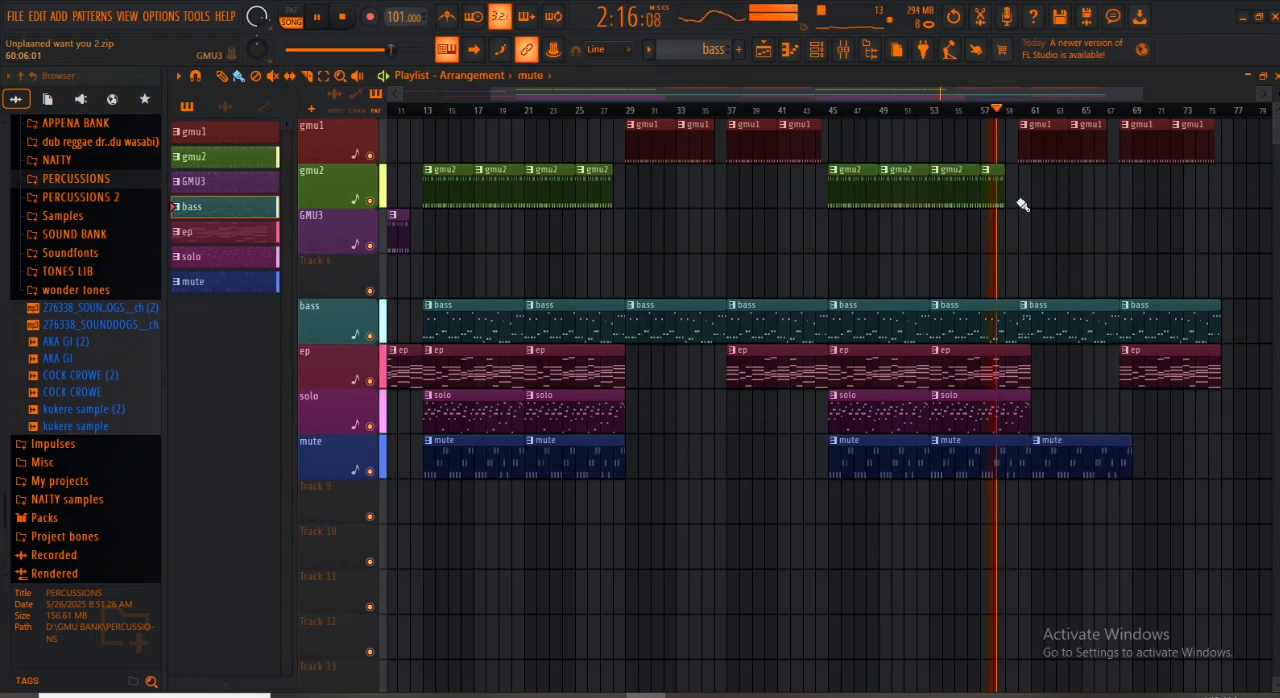
pyautogui.moveTo(1142, 94); pyautogui.dragTo(1166, 94)
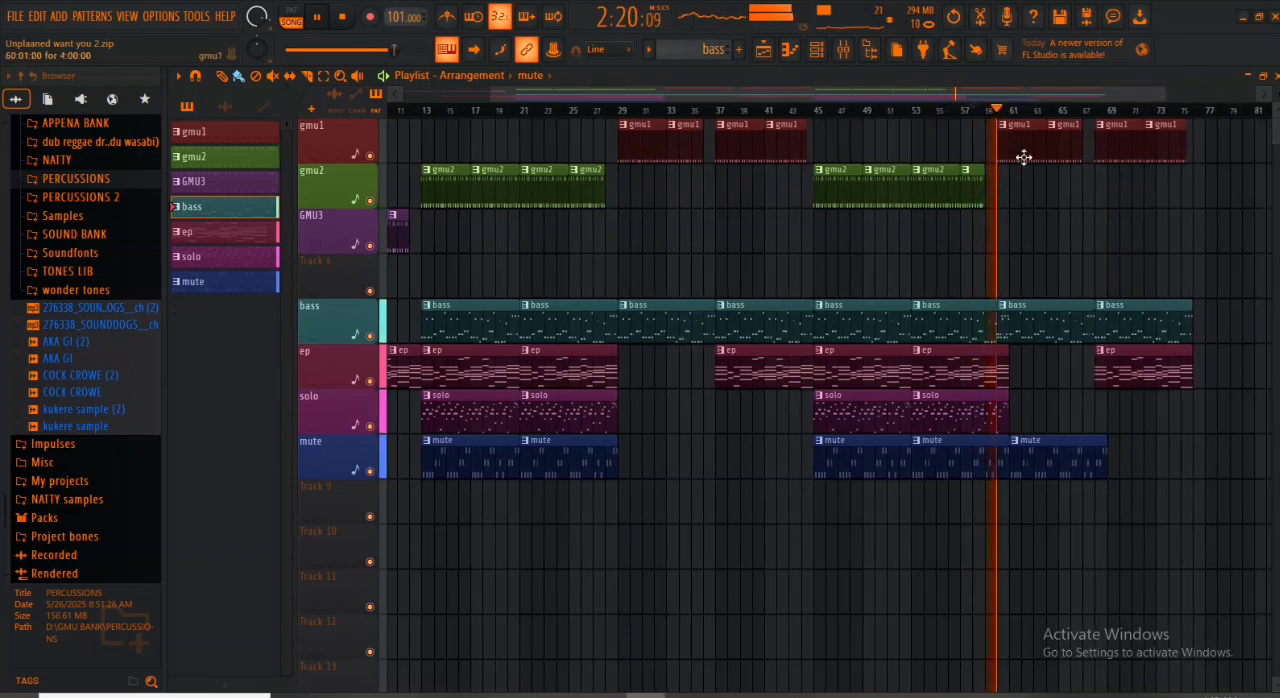
pyautogui.moveTo(1162, 94); pyautogui.dragTo(1058, 103)
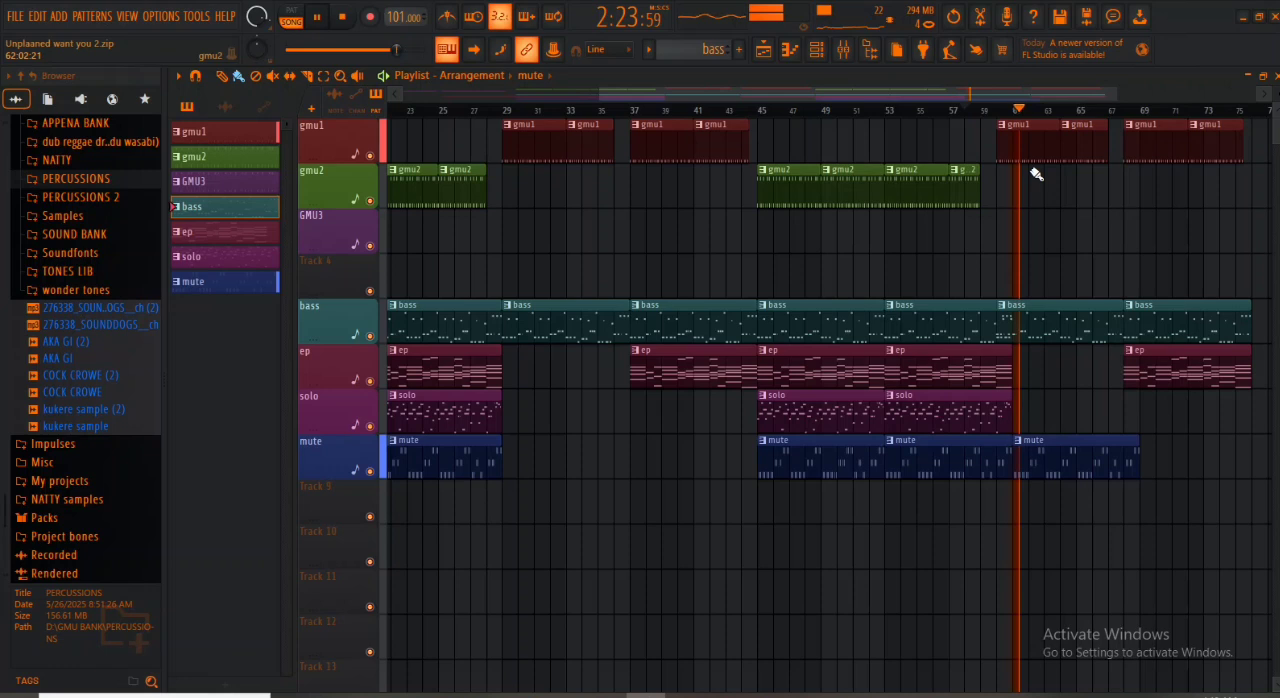
pyautogui.press('space')
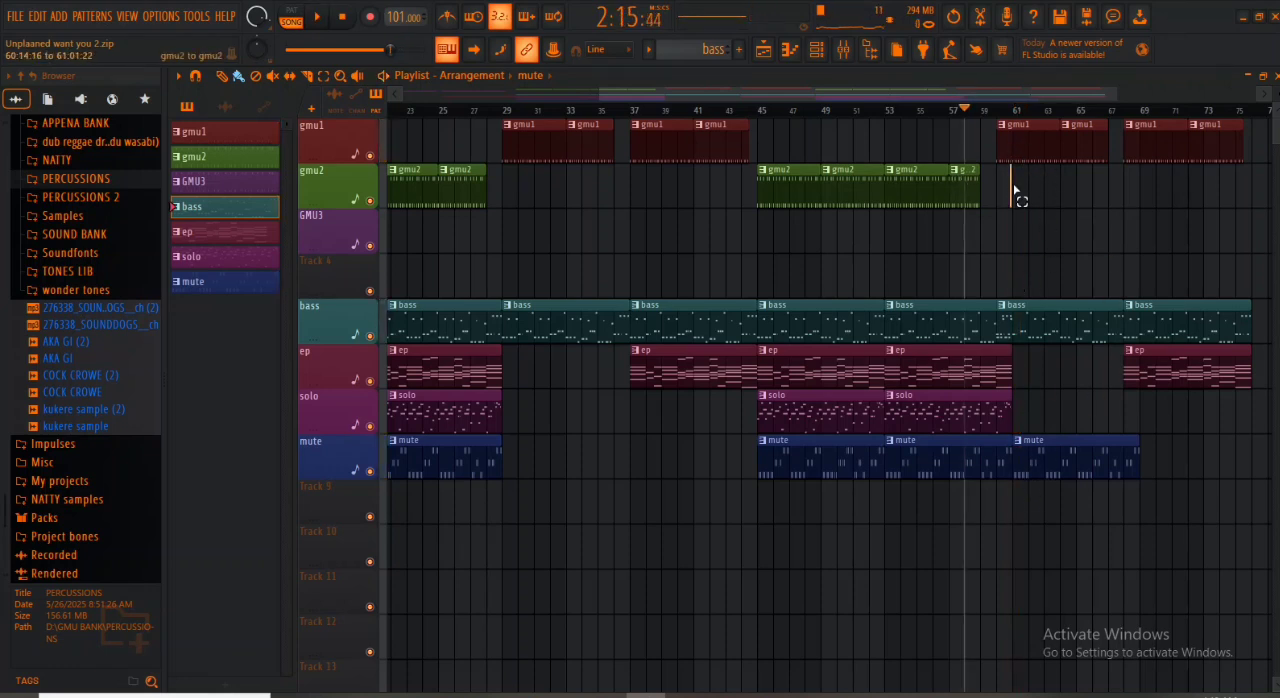
# - Move the gmu1 clips at bars 60 and 64 one bar on to start at bar 61, and extend the last gmu2 clip to end at bar 60
pyautogui.moveTo(1014, 187); pyautogui.dragTo(1099, 143)
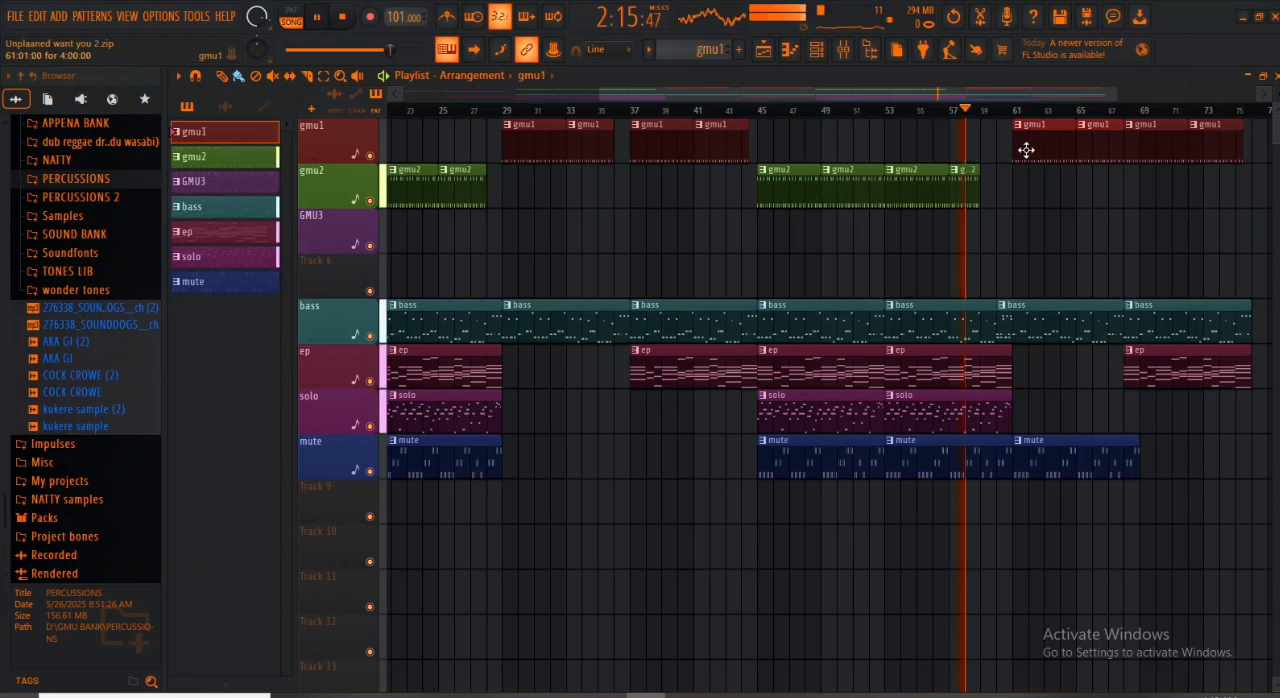
pyautogui.moveTo(979, 197); pyautogui.dragTo(995, 197)
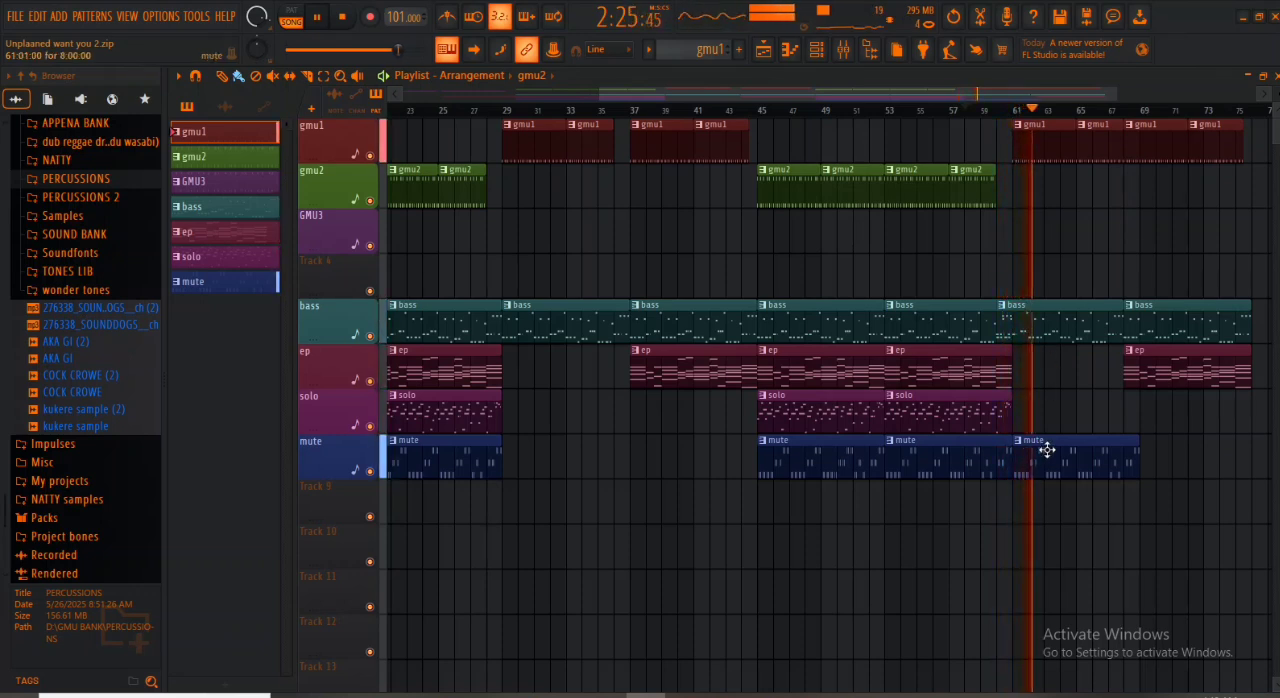
# - Delete the mute clip at bar 53 and replay the transition from bar 58
pyautogui.moveTo(1046, 449)
pyautogui.mouseDown()
pyautogui.moveTo(1094, 449)
pyautogui.moveTo(1049, 469)
pyautogui.mouseUp()
pyautogui.press('space')
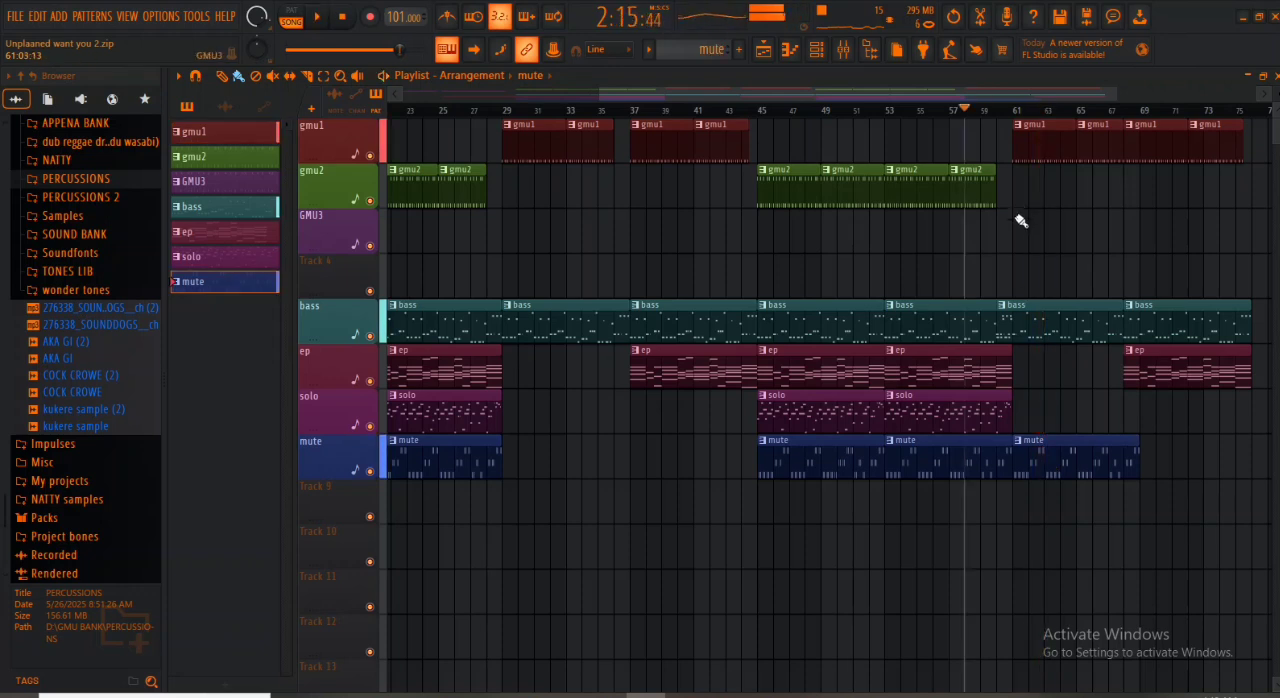
pyautogui.rightClick(900, 467)
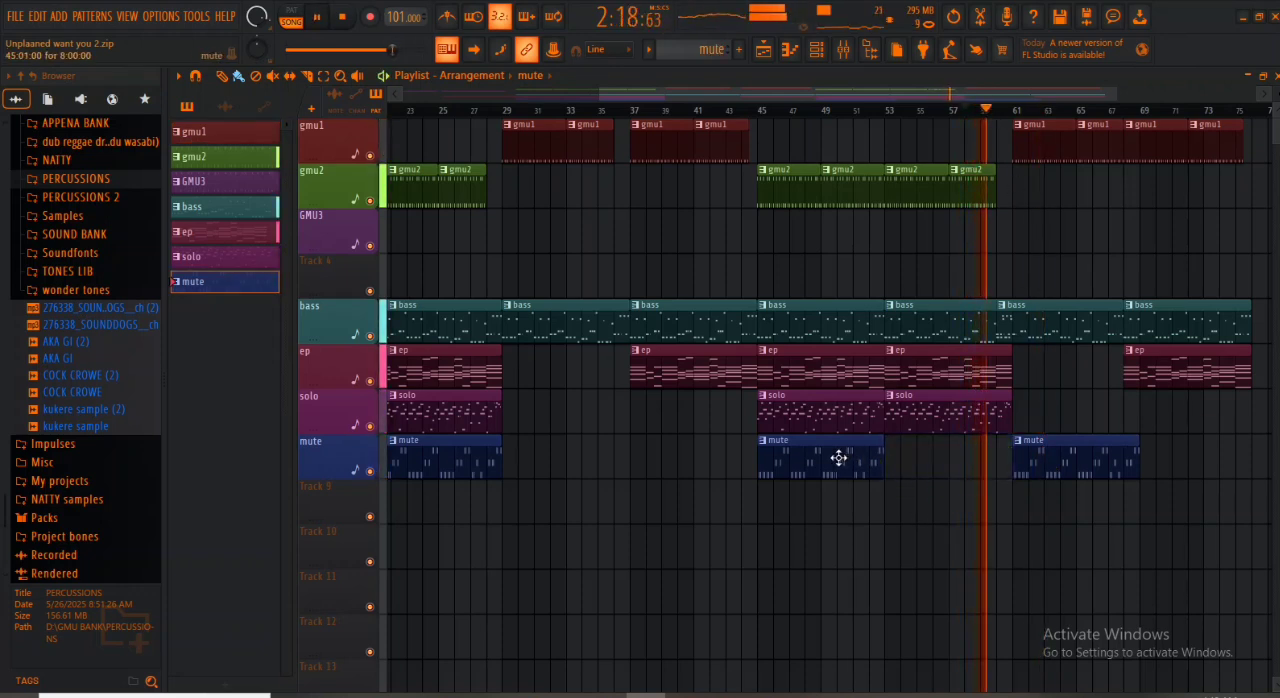
# - Copy the mute clip at bar 45 to bar 53, and move the last two bass clips to start at bars 61 and 69
pyautogui.keyDown('shift'); pyautogui.moveTo(838, 457); pyautogui.dragTo(974, 458); pyautogui.keyUp('shift')
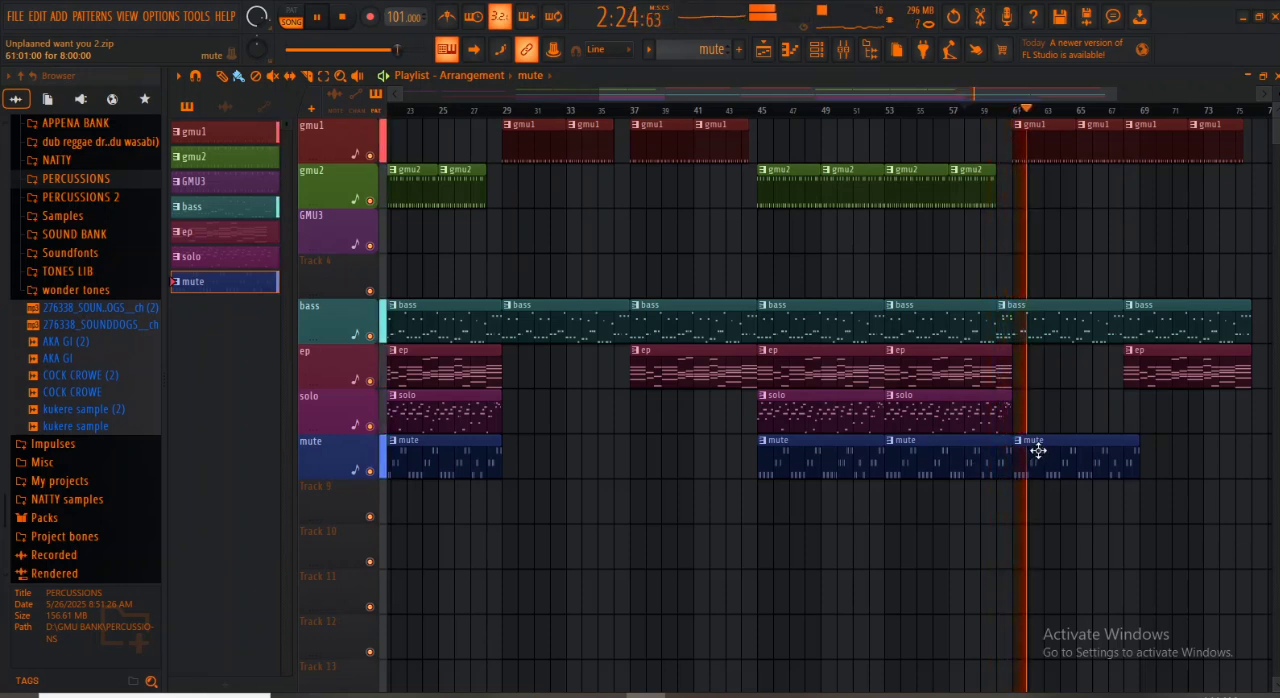
pyautogui.moveTo(1049, 310); pyautogui.dragTo(1077, 311)
pyautogui.press('space')
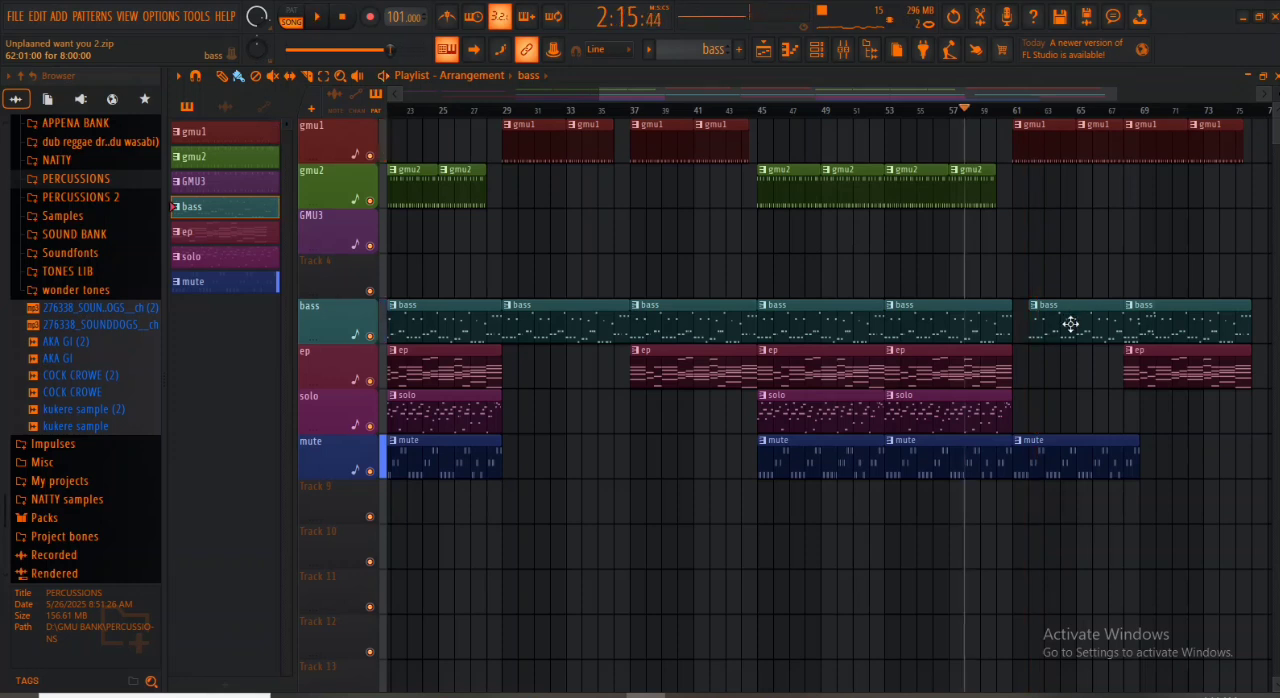
pyautogui.press('space')
pyautogui.moveTo(1176, 320)
pyautogui.mouseDown()
pyautogui.moveTo(1206, 318)
pyautogui.moveTo(1192, 329)
pyautogui.mouseUp()
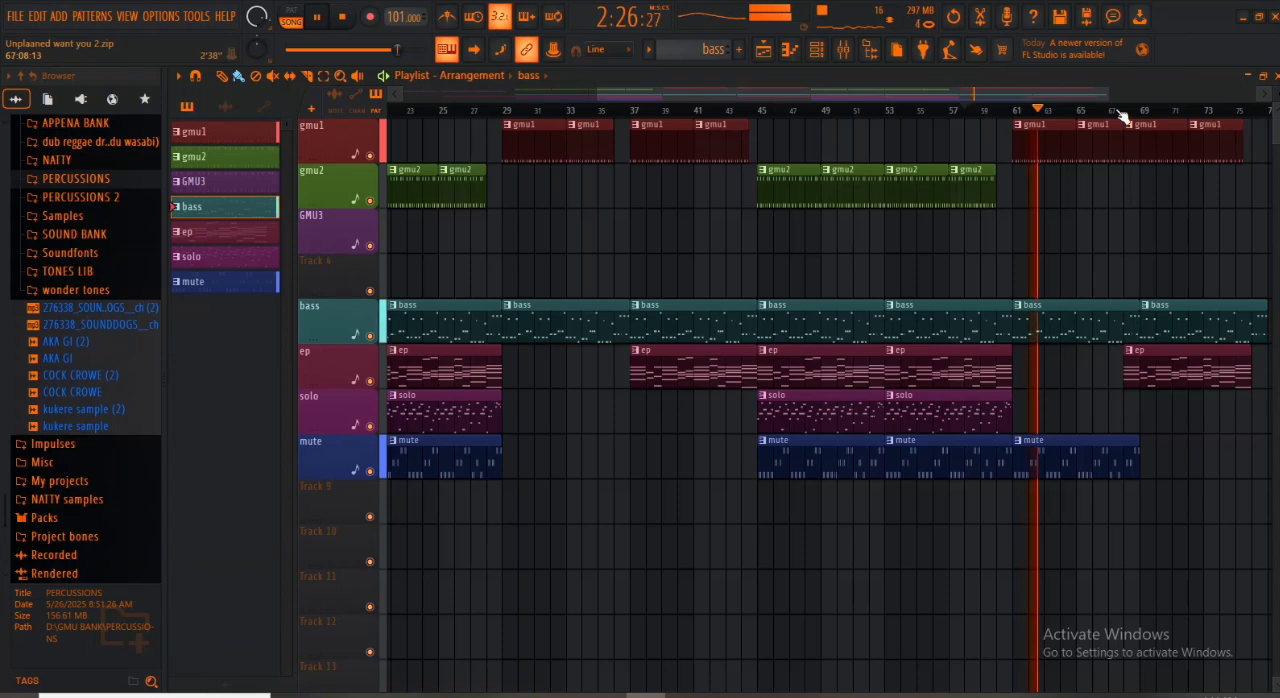
# - Move the last ep clip to start at bar 69 and rearrange the last four gmu1 clips to start at bars 61, 65, 69 and 73
pyautogui.moveTo(1105, 93); pyautogui.dragTo(1193, 94)
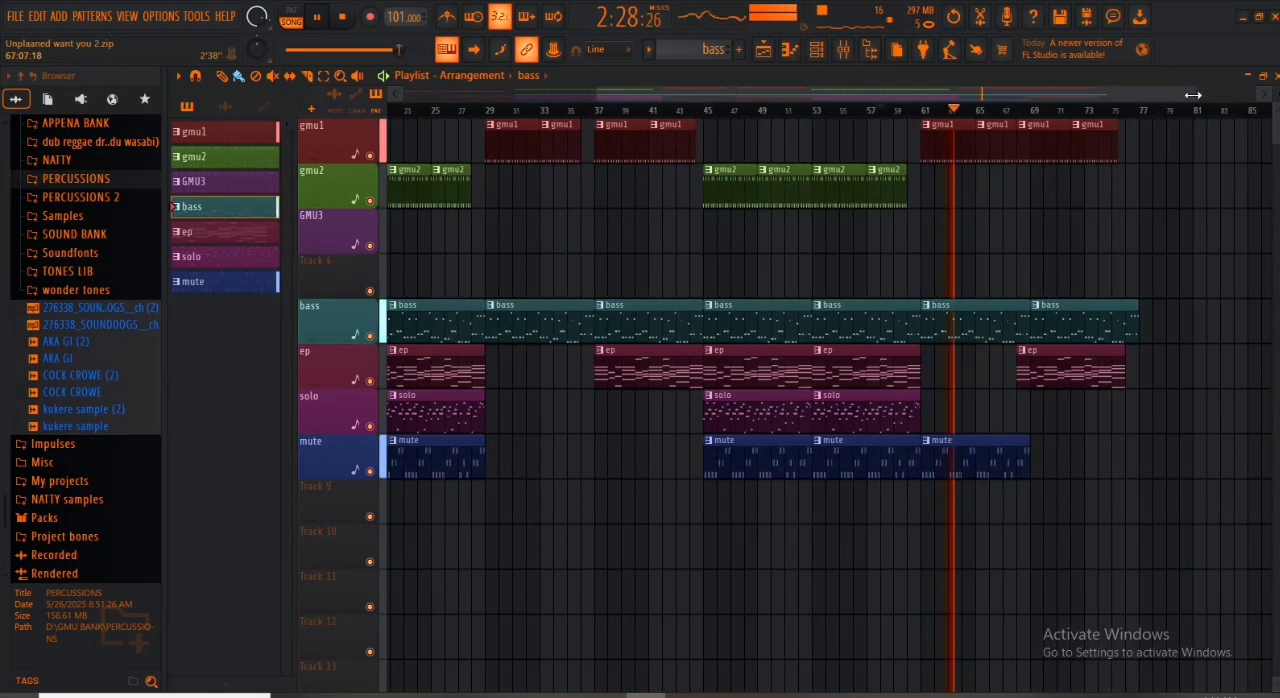
pyautogui.moveTo(1051, 362); pyautogui.dragTo(1065, 362)
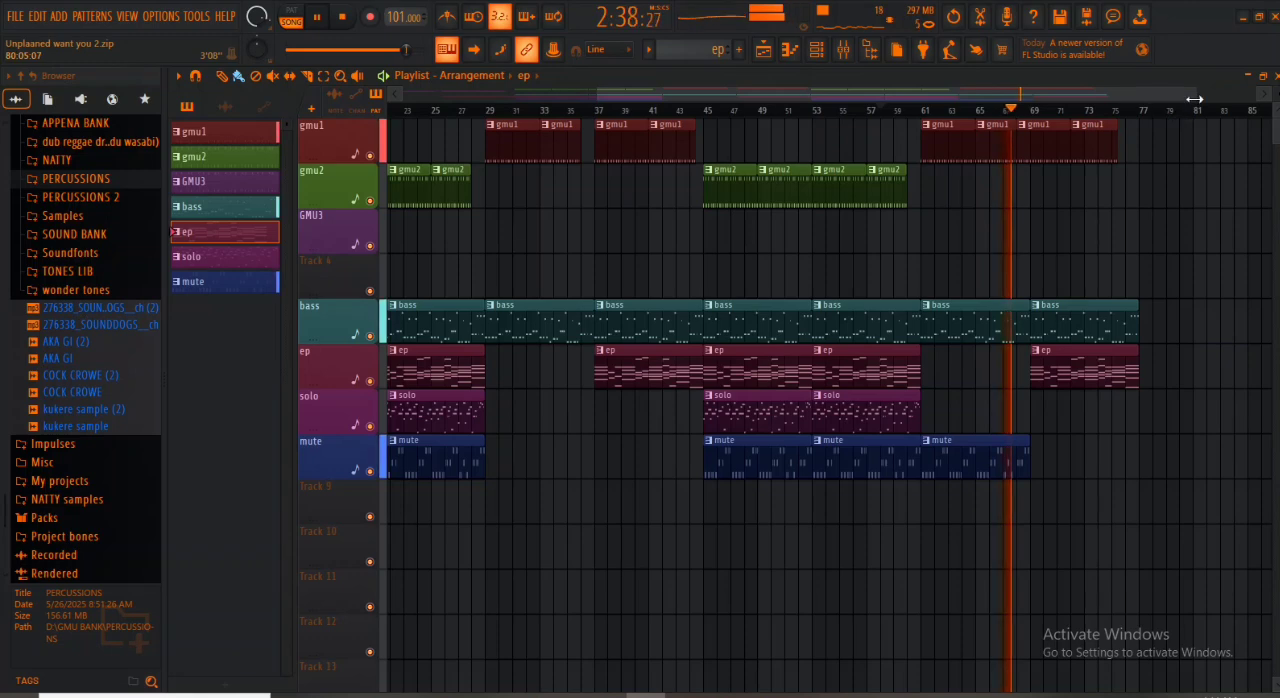
pyautogui.moveTo(1195, 95); pyautogui.dragTo(1114, 100)
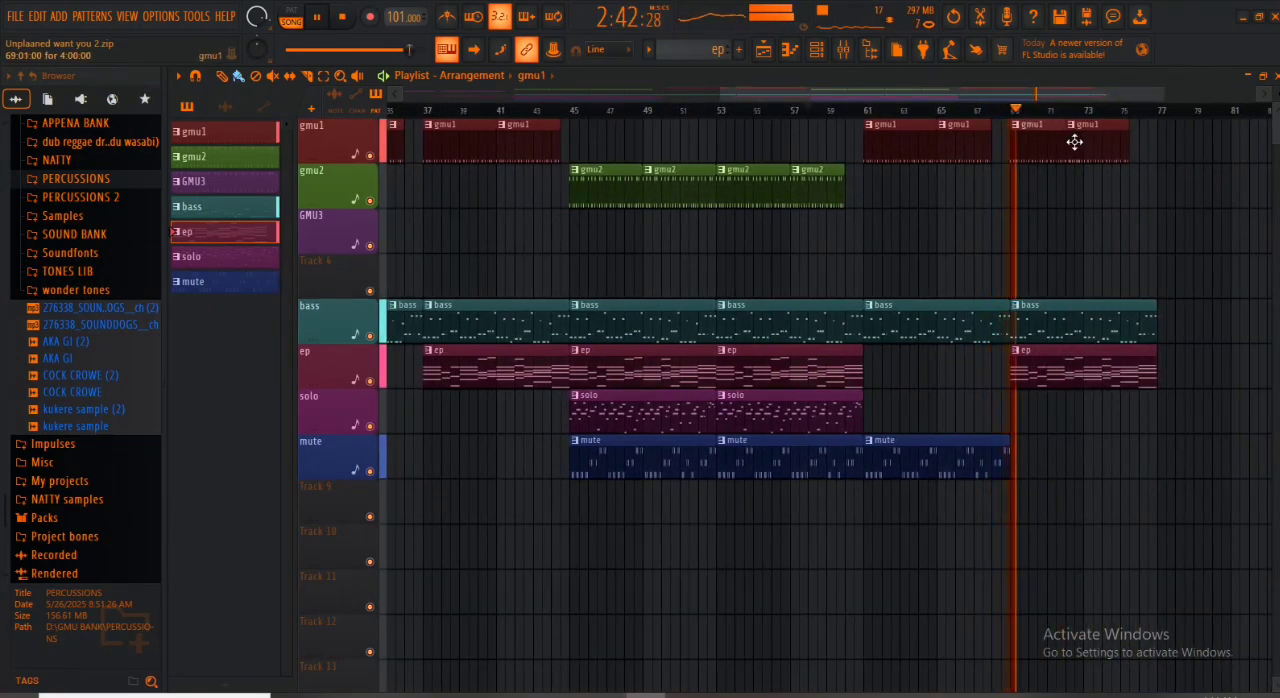
pyautogui.moveTo(1074, 141); pyautogui.dragTo(1112, 151)
pyautogui.moveTo(1013, 144); pyautogui.dragTo(1057, 131)
pyautogui.rightClick(977, 141)
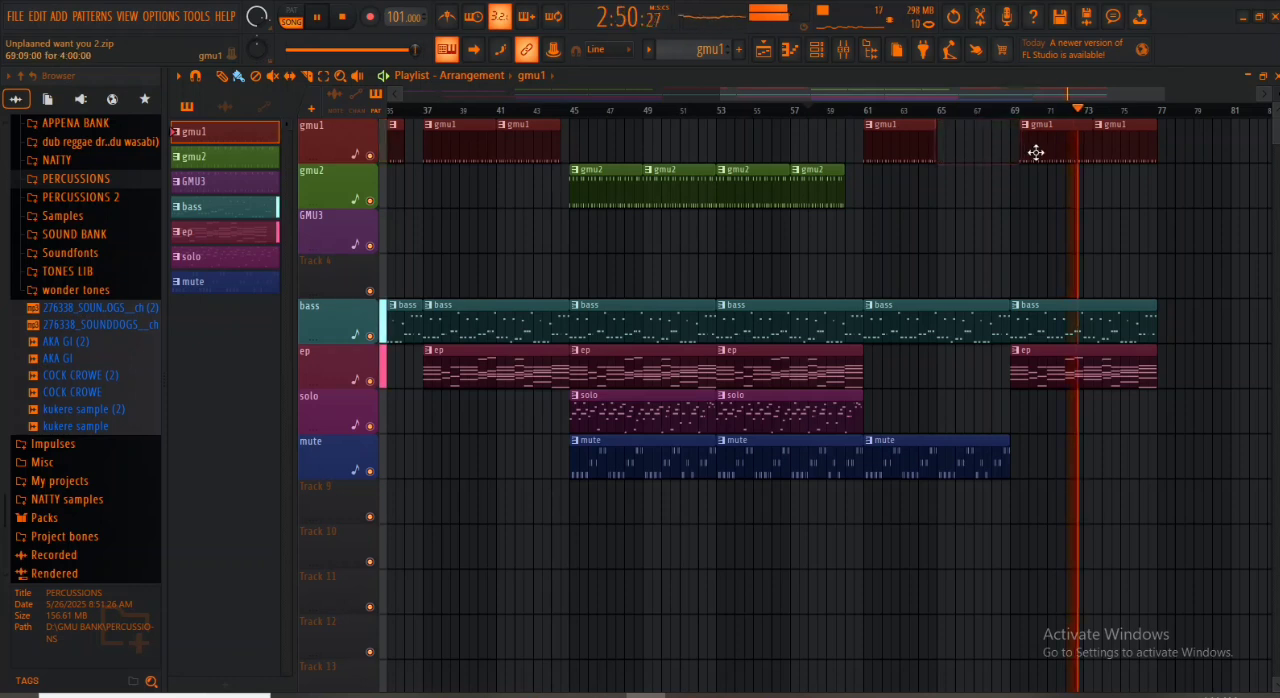
pyautogui.rightClick(1034, 151)
pyautogui.moveTo(897, 146); pyautogui.dragTo(1105, 159)
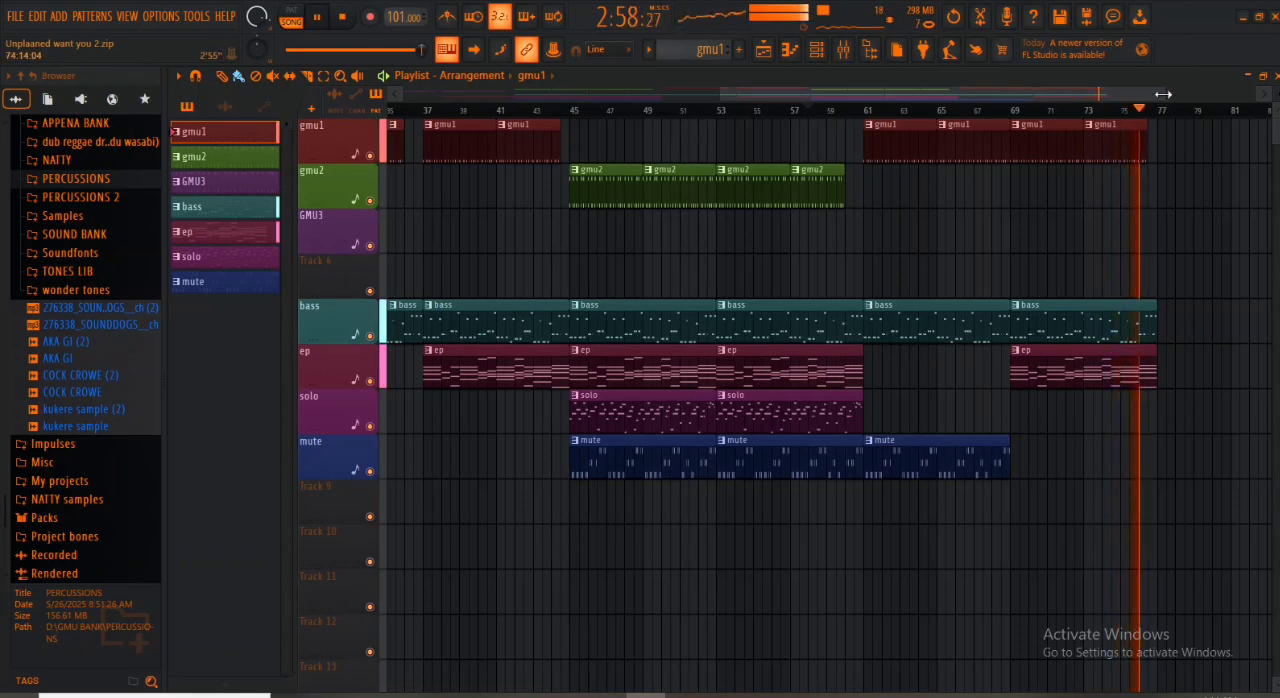
# - Stop playback and copy all gmu2, bass, ep, solo and mute clips of the section at bars 45 to 60 to start at bar 77
pyautogui.moveTo(1163, 94); pyautogui.dragTo(1272, 94)
pyautogui.press('space')
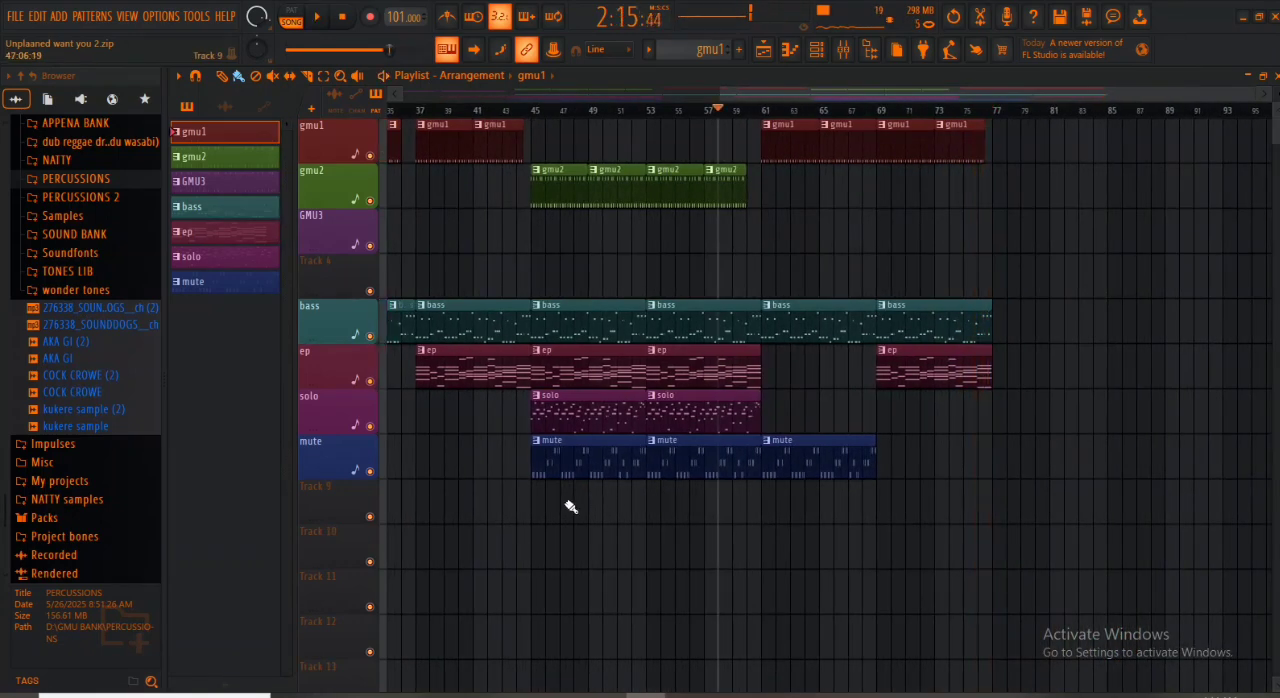
pyautogui.moveTo(551, 524); pyautogui.dragTo(746, 118)
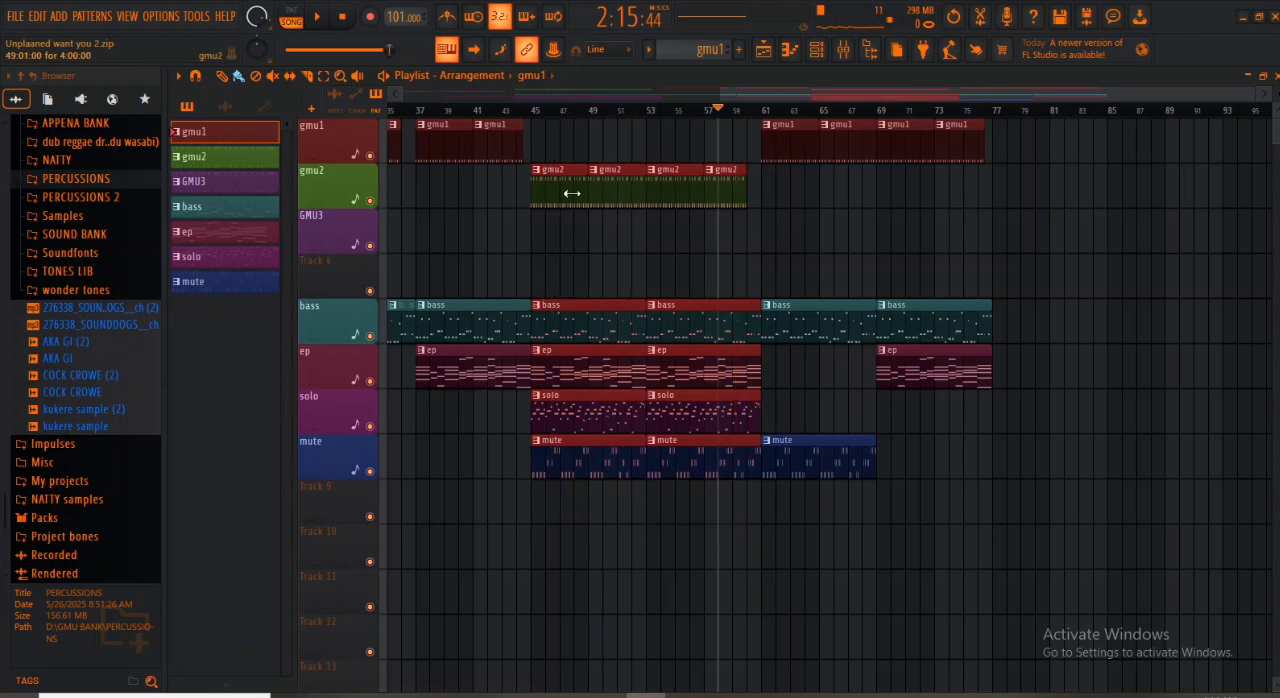
pyautogui.moveTo(563, 172); pyautogui.dragTo(1026, 169)
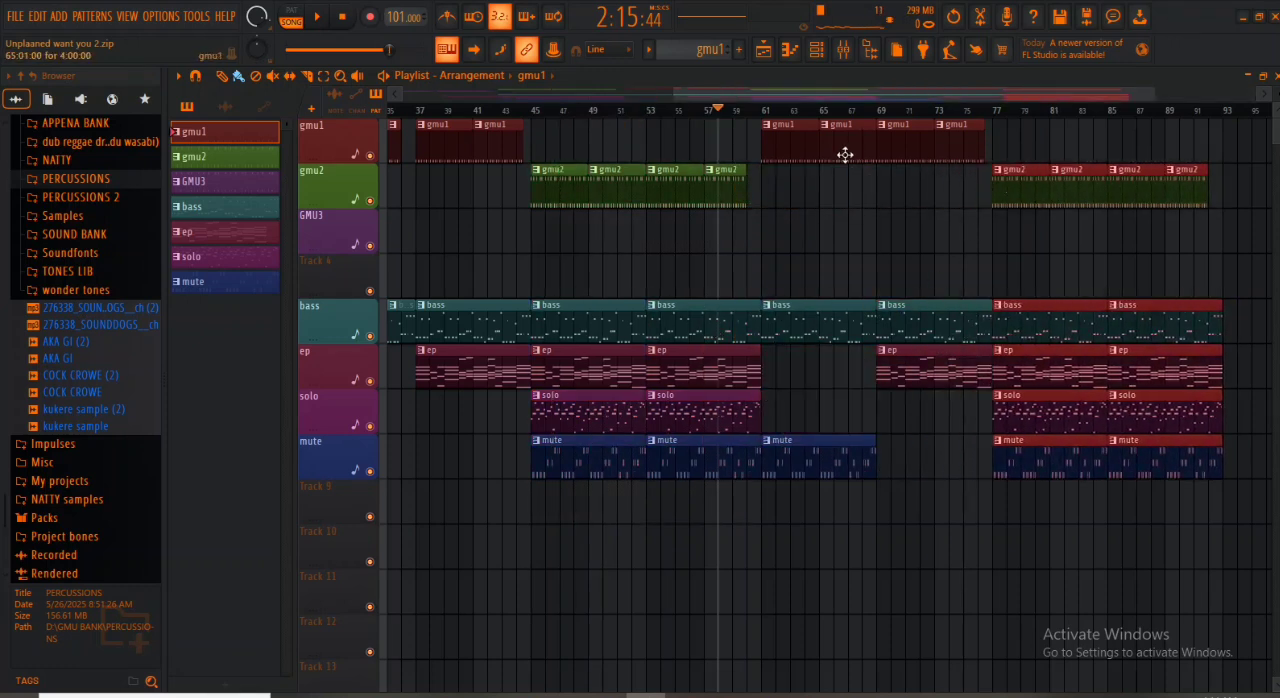
pyautogui.moveTo(1153, 98); pyautogui.dragTo(1222, 99)
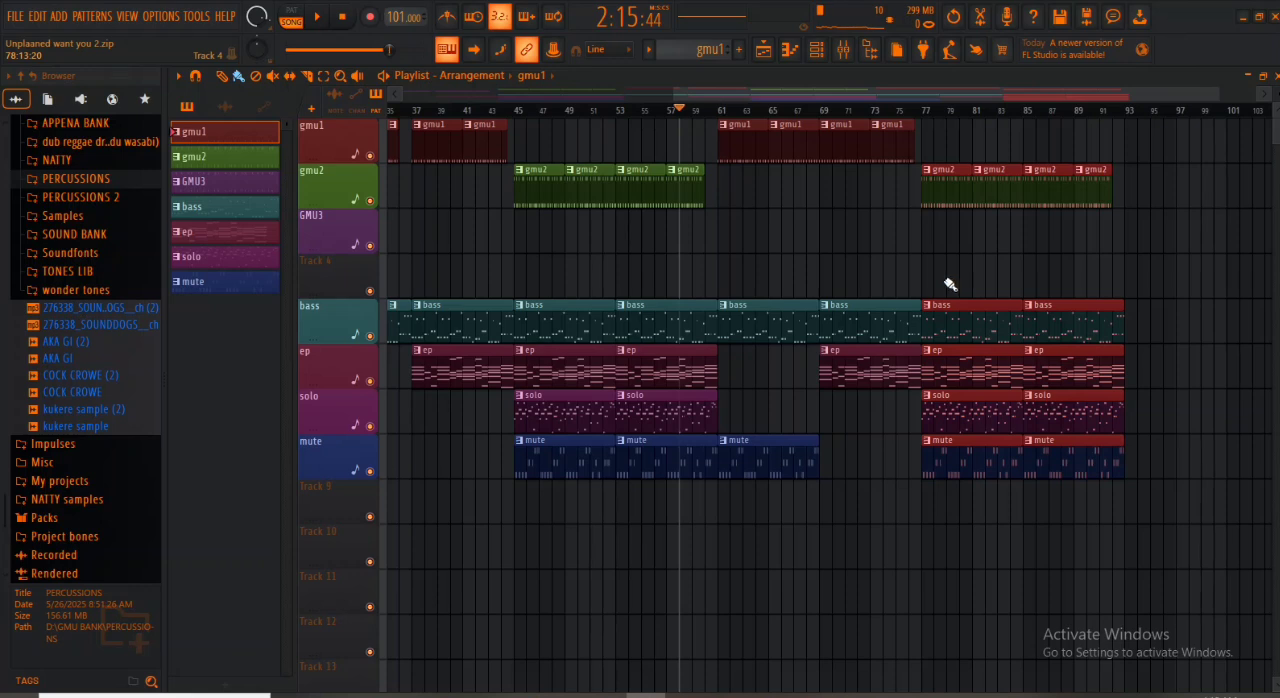
# - Save the project as a zipped song file over the existing Unplaaned want you 2 archive
pyautogui.hotkey('ctrl', 'shift', 's')
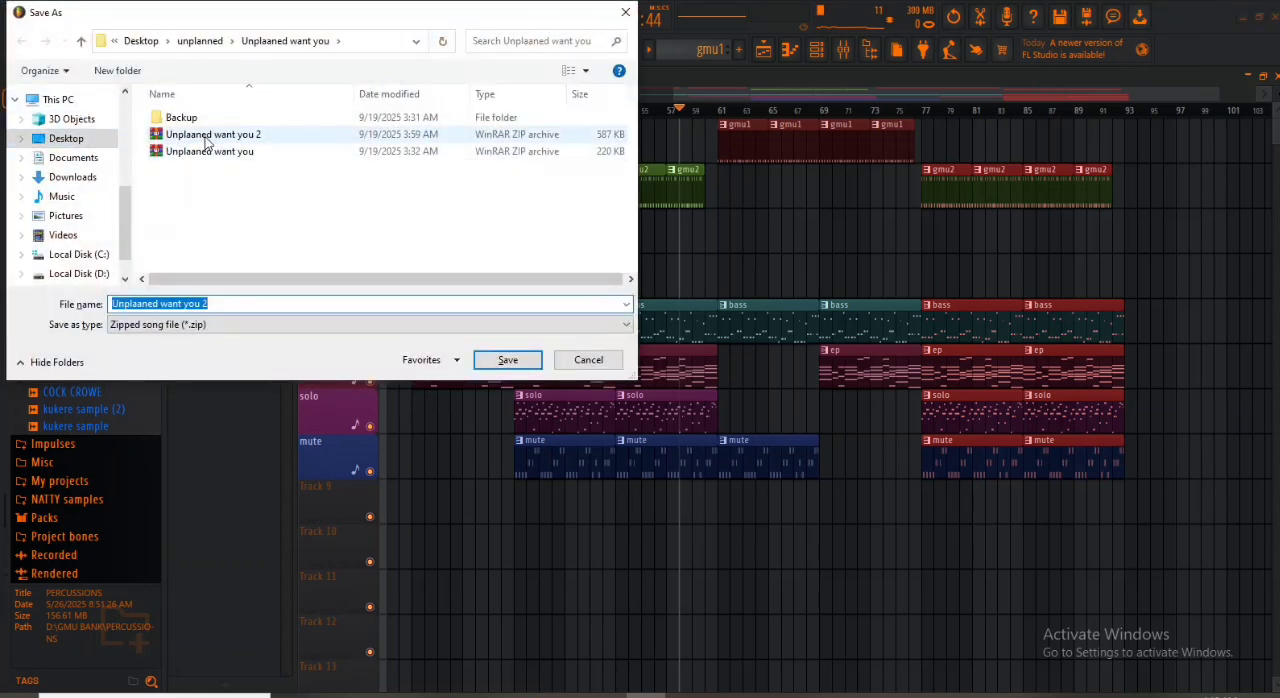
pyautogui.doubleClick(207, 140)
pyautogui.click(688, 358)
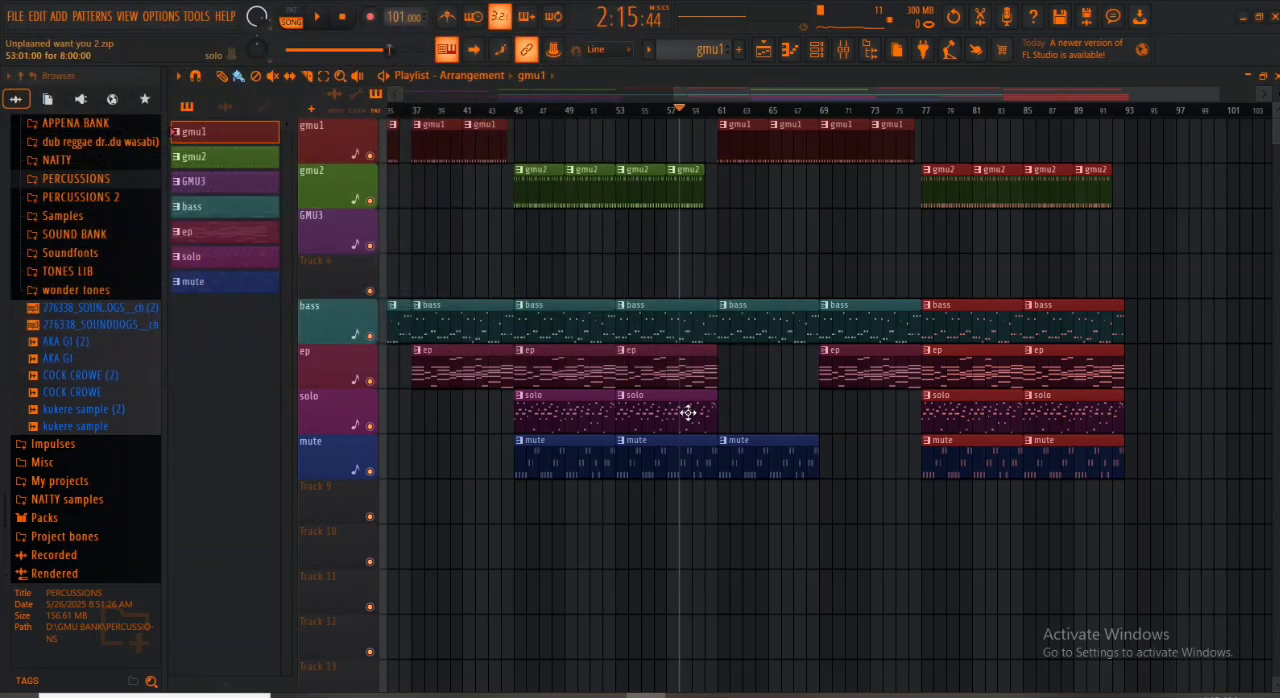
# - Save the project also over the existing Unplaaned want you zip archive, replacing that file
pyautogui.hotkey('ctrl', 'shift', 's')
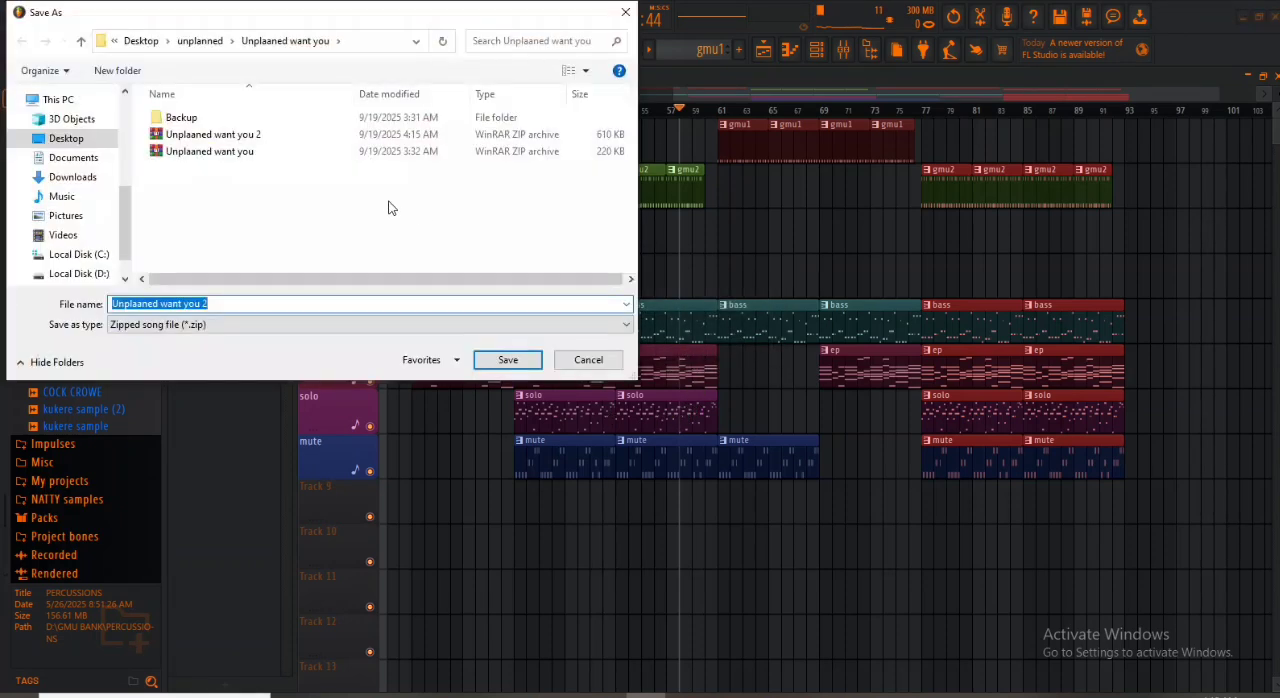
pyautogui.doubleClick(227, 151)
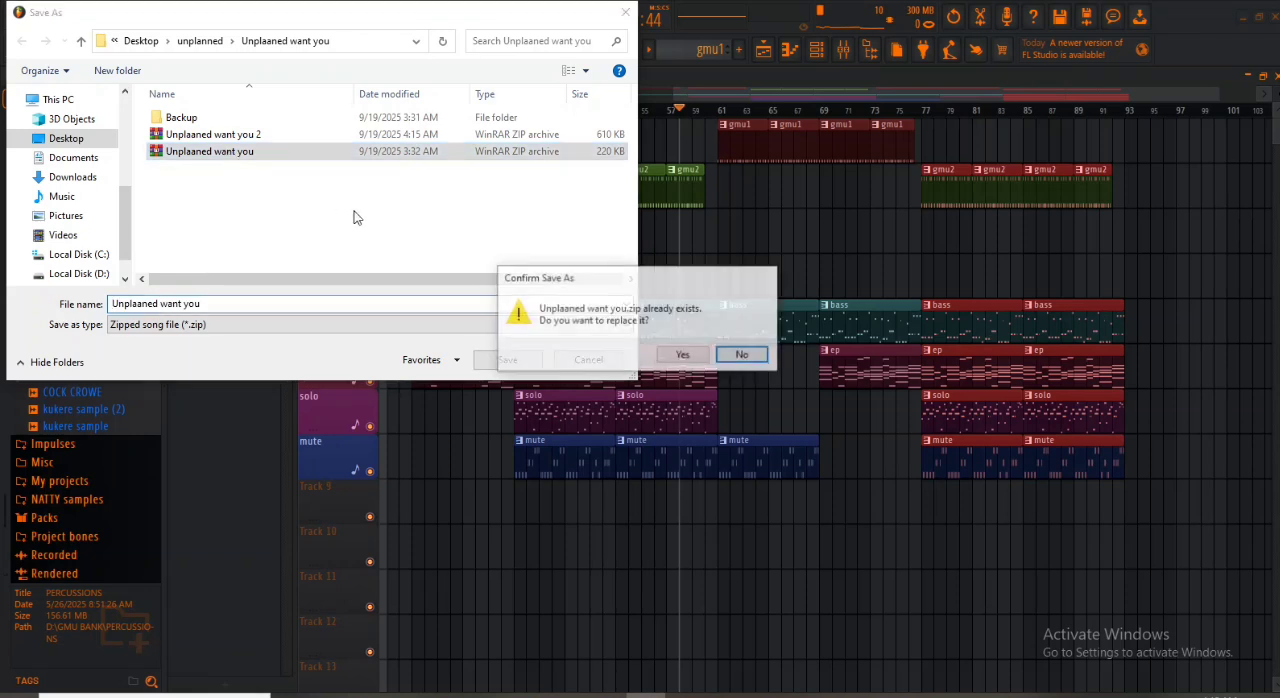
pyautogui.click(680, 355)
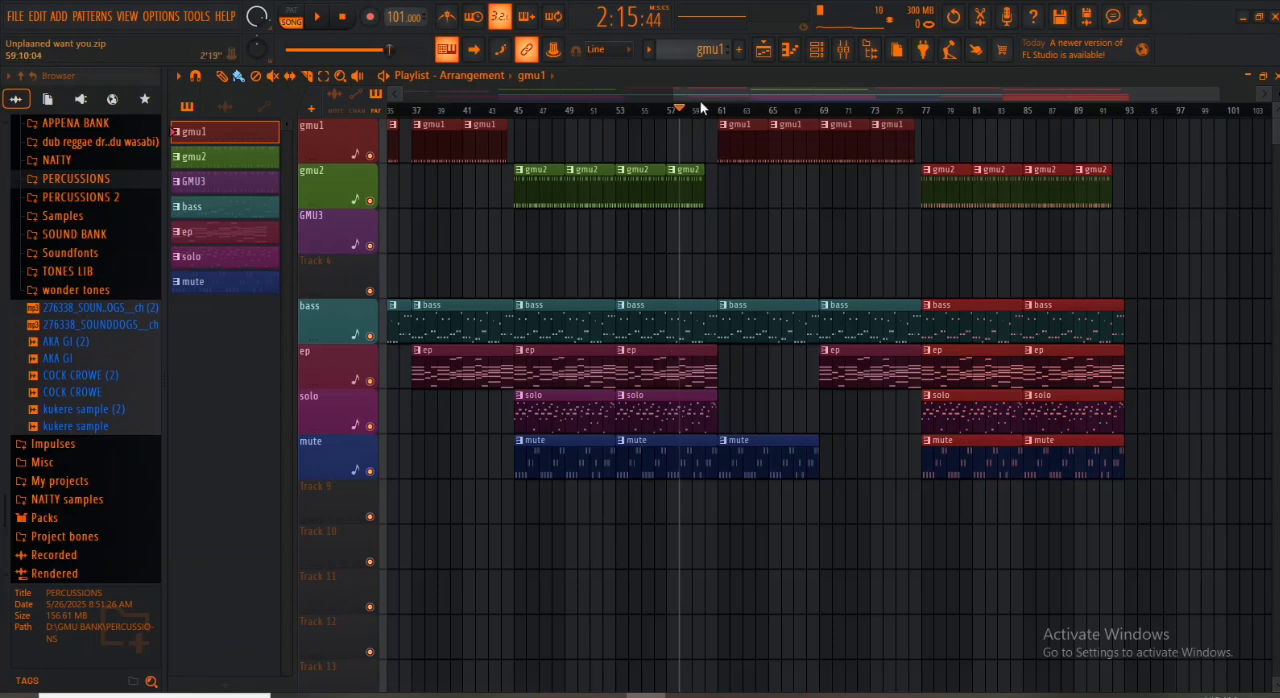
# - Review the whole arrangement from bar 1 onward and play the transition into the second gmu2 section from bar 43
pyautogui.moveTo(700, 101); pyautogui.dragTo(604, 86)
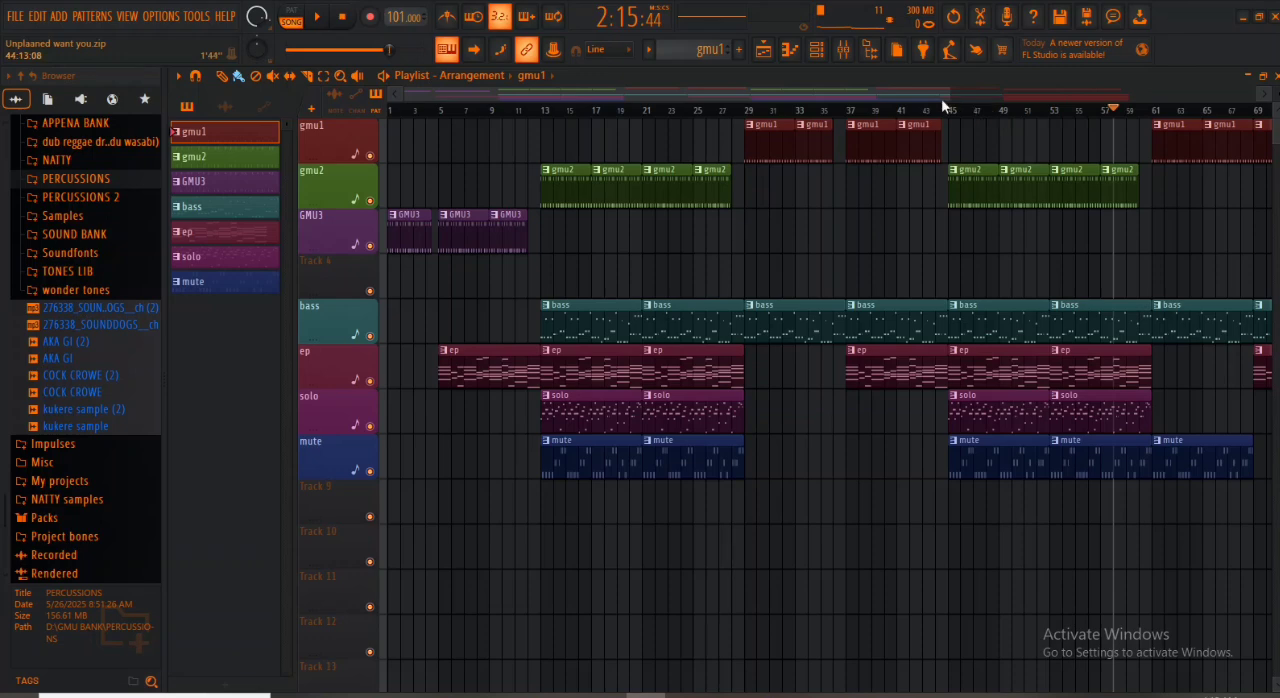
pyautogui.moveTo(941, 98); pyautogui.dragTo(1188, 112)
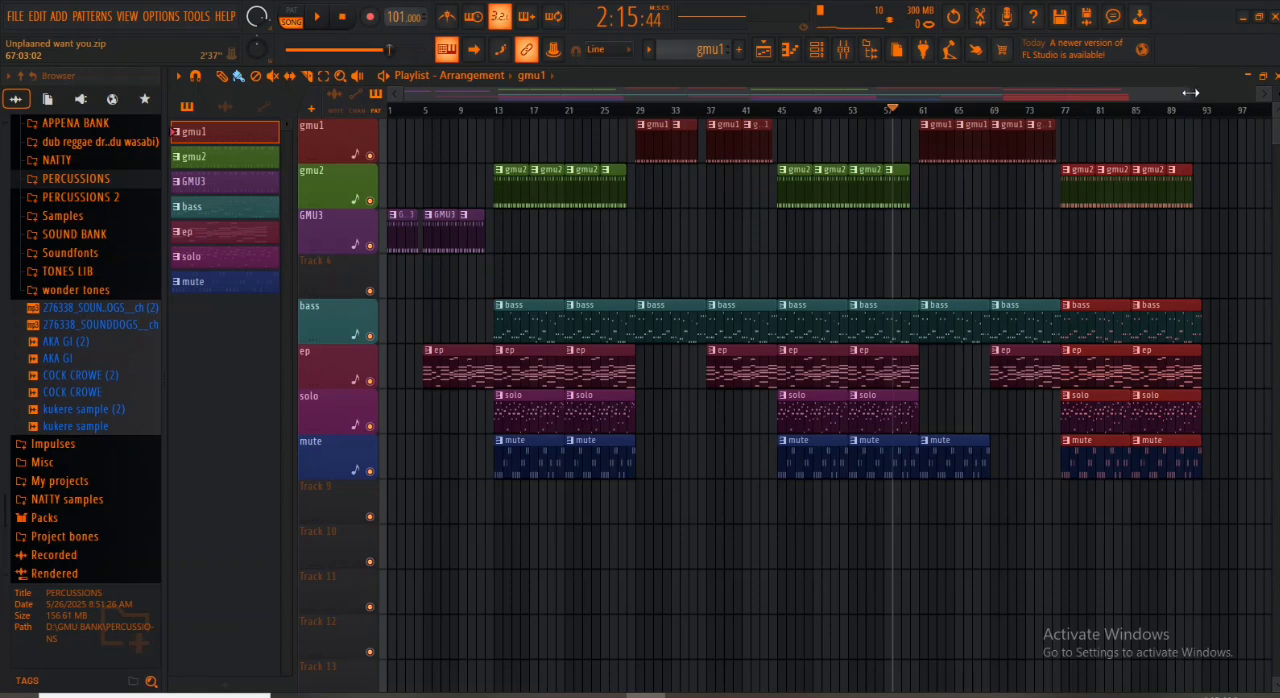
pyautogui.moveTo(1185, 92); pyautogui.dragTo(1264, 110)
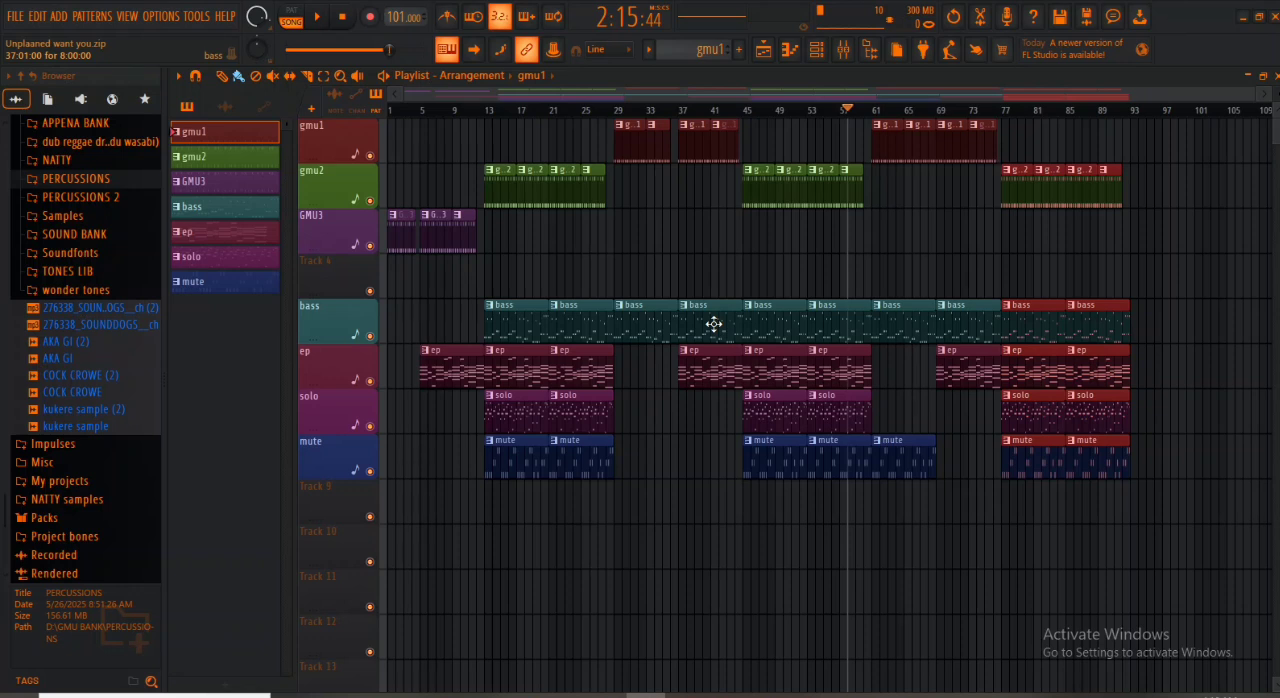
pyautogui.click(727, 112)
pyautogui.press('space')
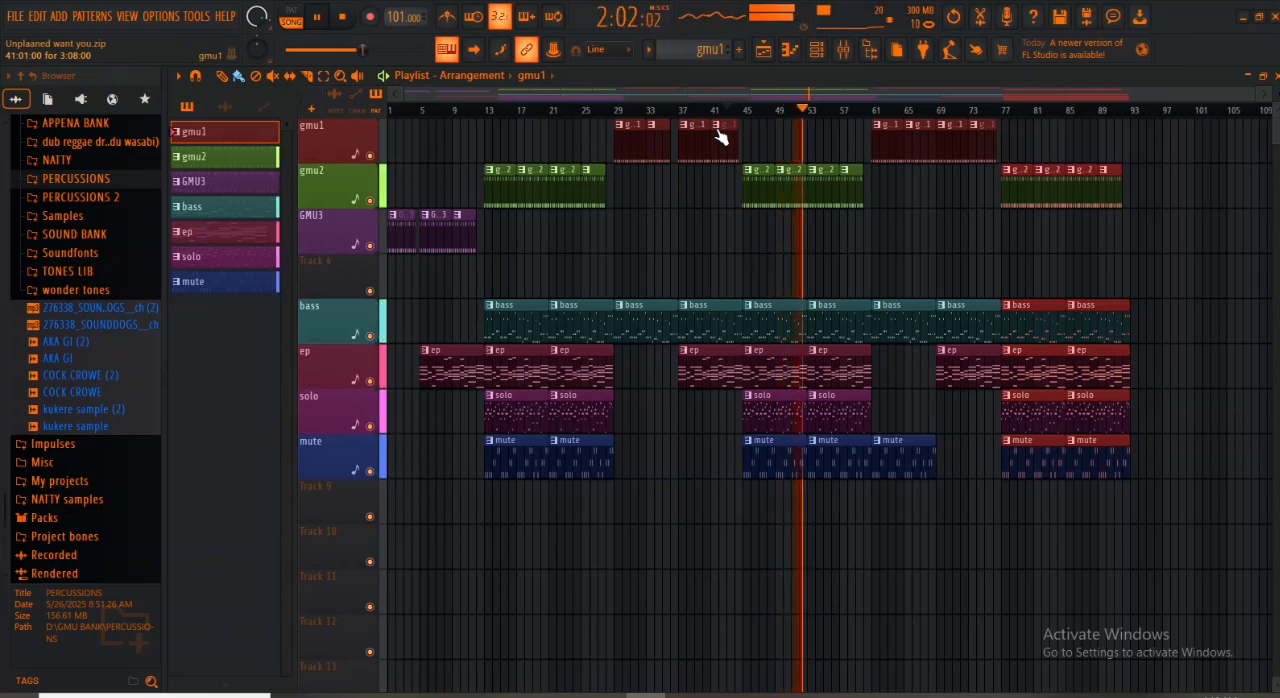
pyautogui.press('space')
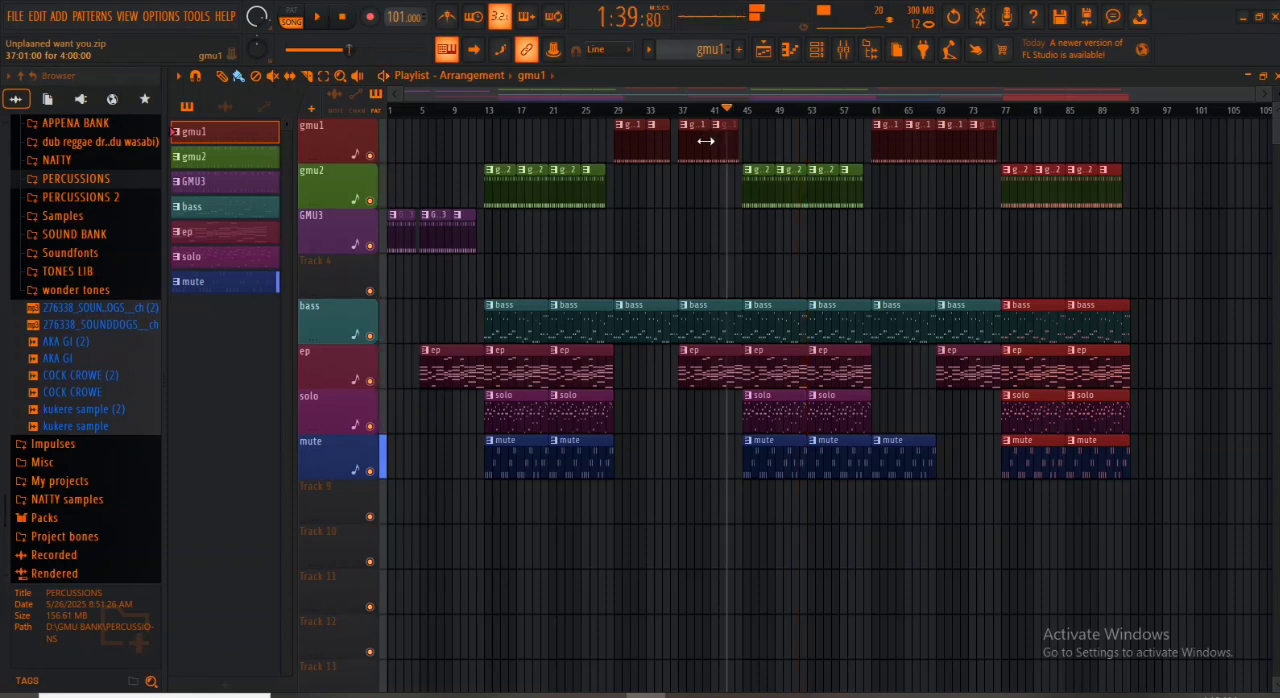
pyautogui.click(776, 172)
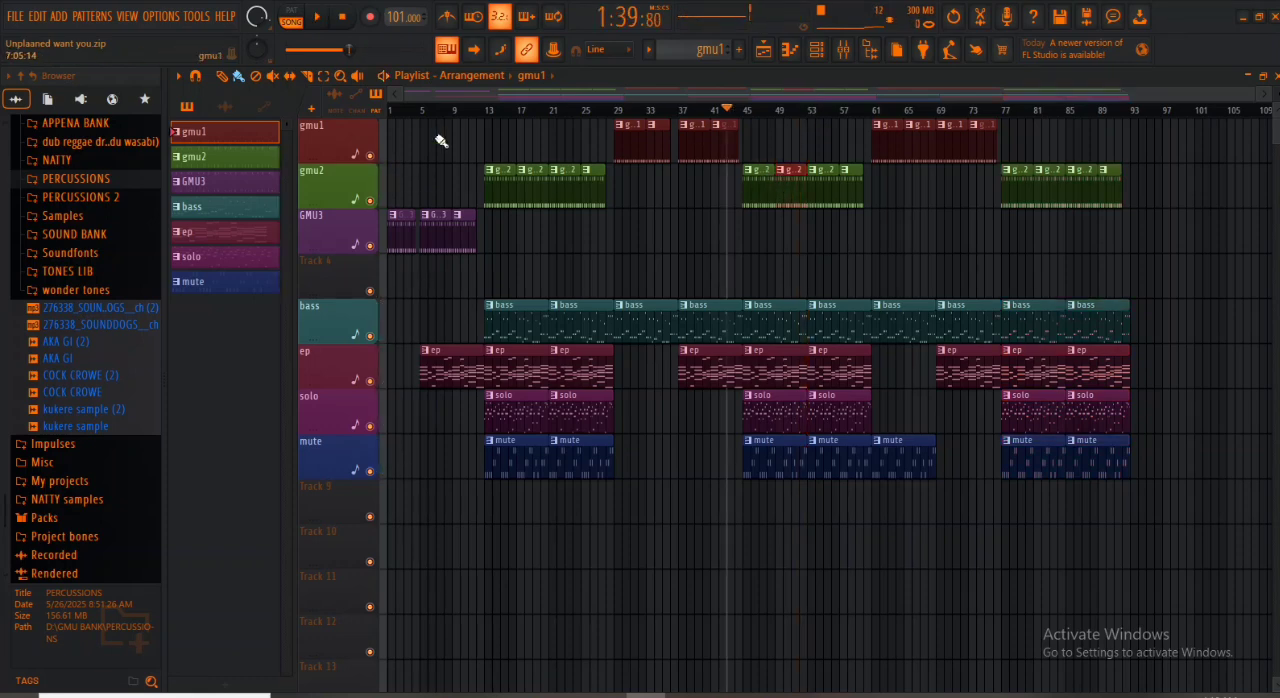
pyautogui.click(882, 695)
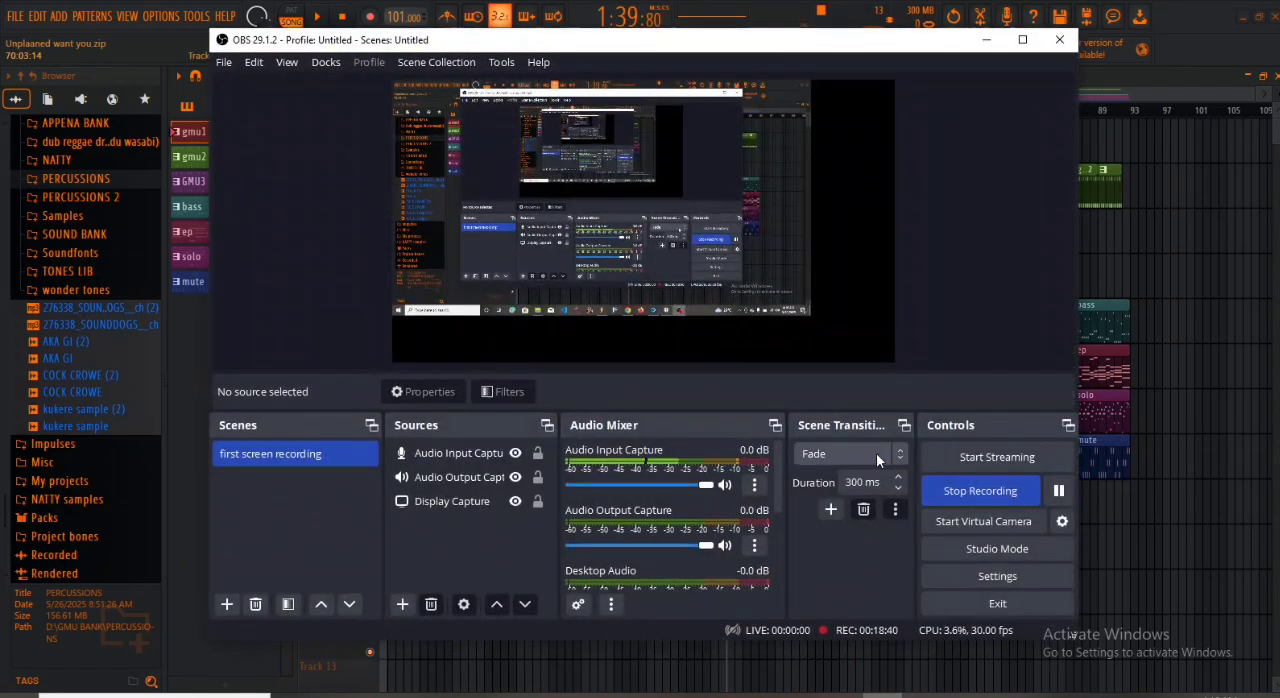